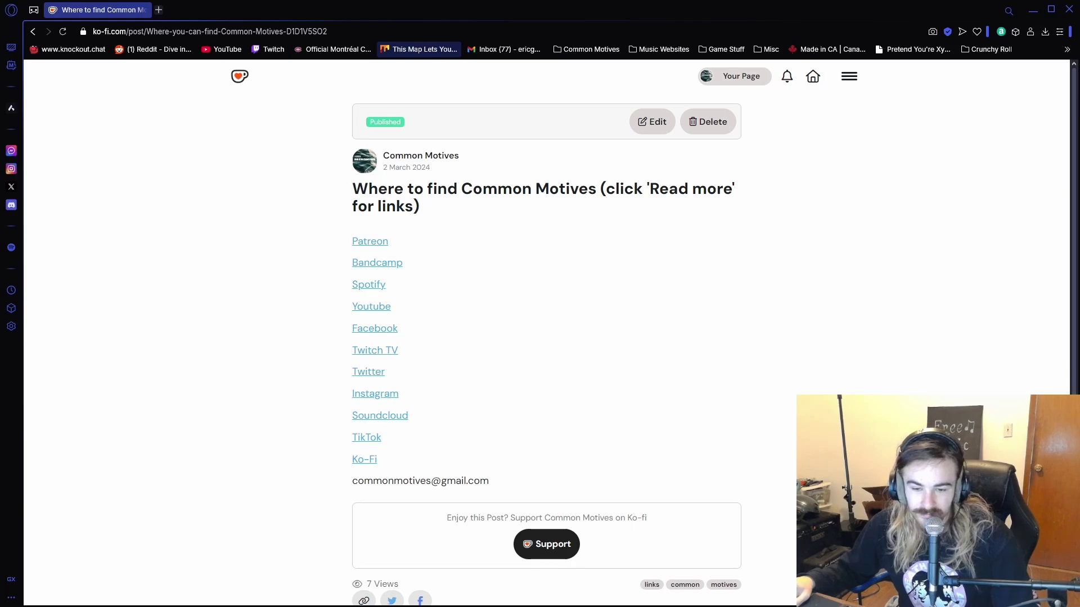
- Switch to FL Studio and expand the Drums and Drums (ModeAudio) folders under Packs in the sample browser
{"action": "key", "text": "alt+Tab"}
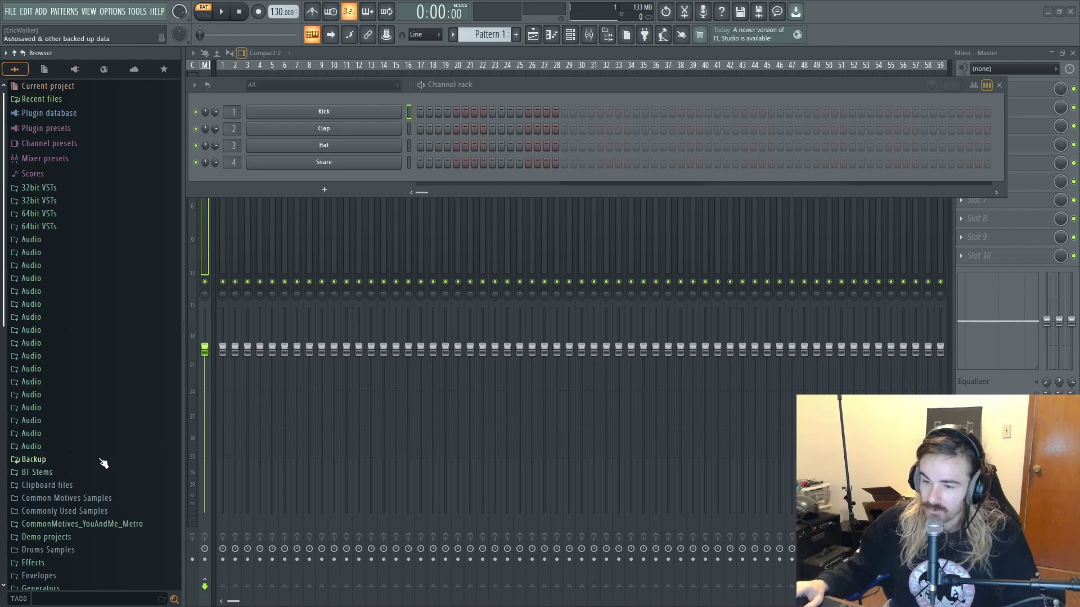
{"action": "scroll", "coordinate": [100, 450], "scroll_direction": "down", "scroll_amount": 3}
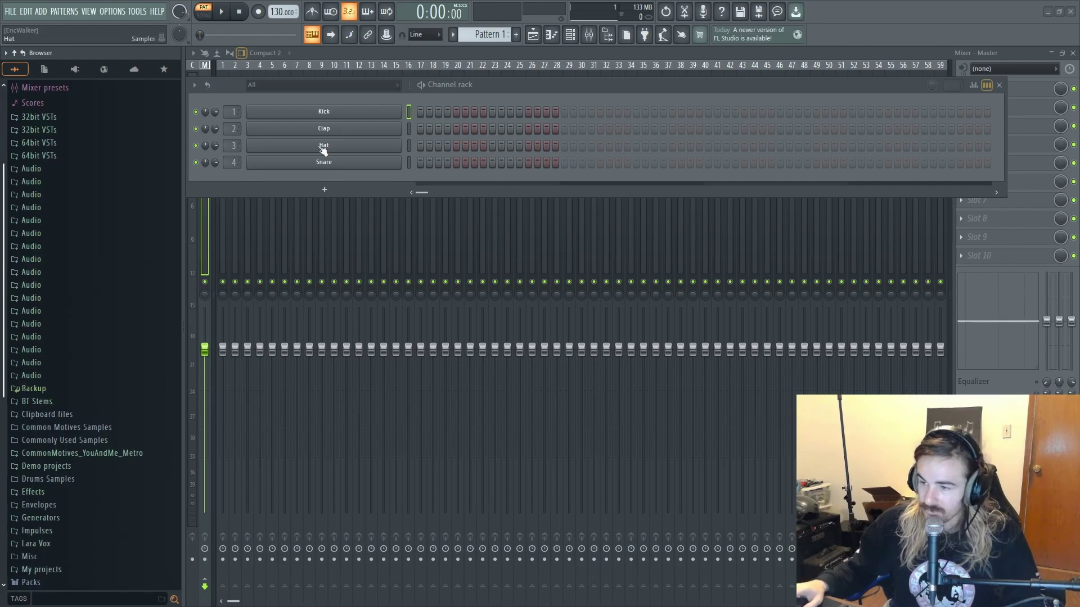
{"action": "scroll", "coordinate": [67, 416], "scroll_direction": "down", "scroll_amount": 6}
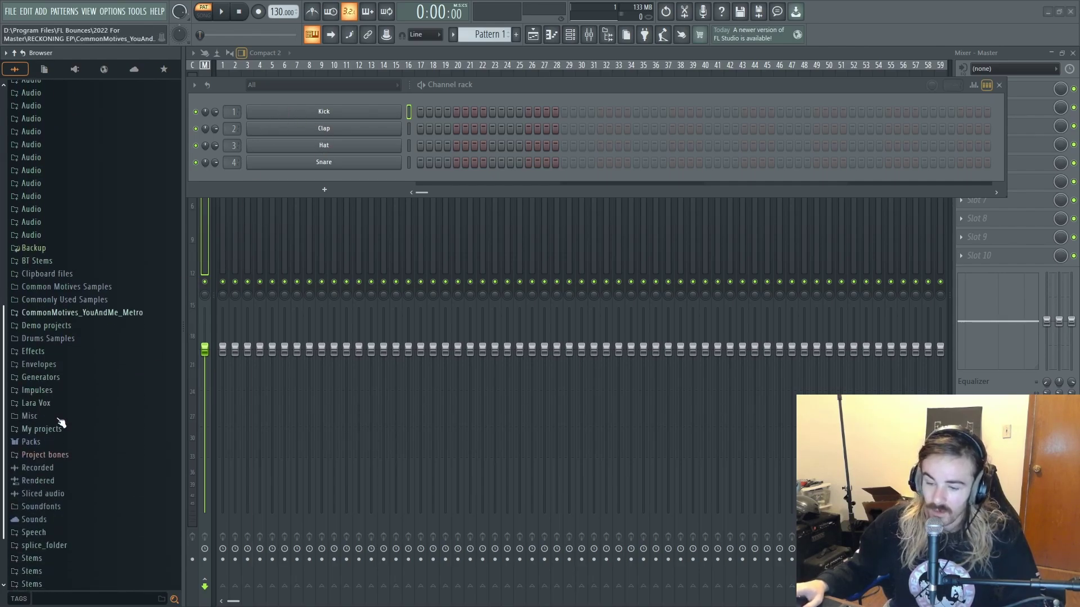
{"action": "left_click", "coordinate": [31, 441]}
{"action": "left_click", "coordinate": [39, 453]}
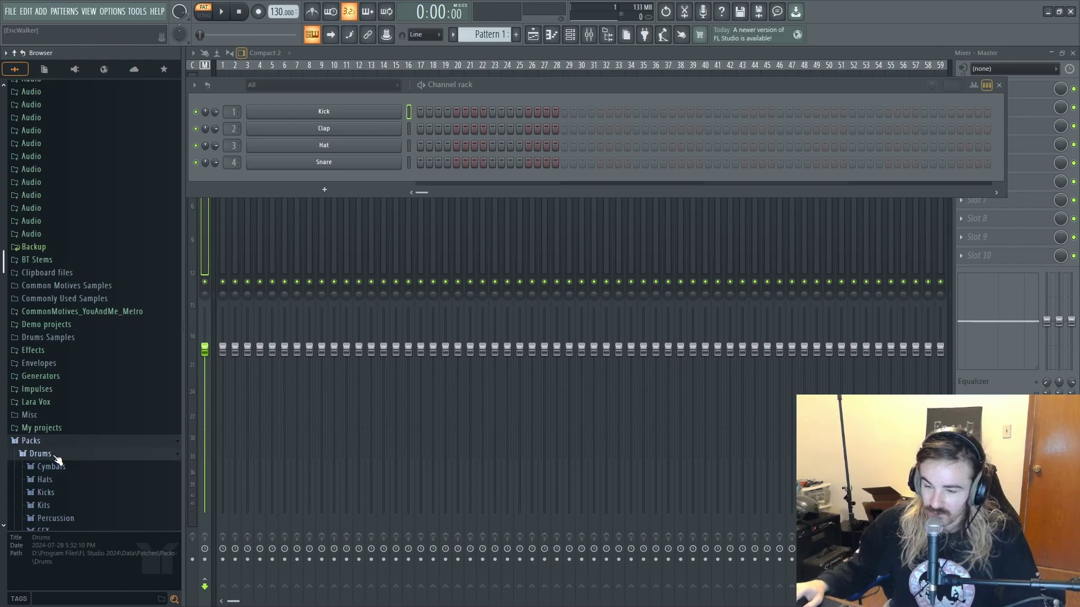
{"action": "scroll", "coordinate": [47, 447], "scroll_direction": "down", "scroll_amount": 6}
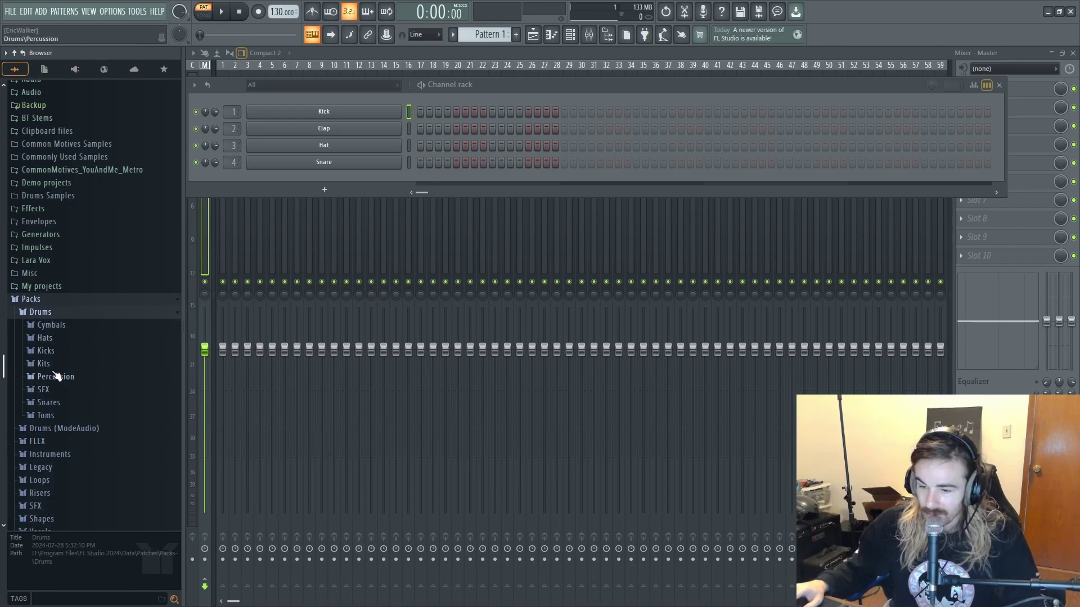
{"action": "left_click", "coordinate": [60, 429]}
{"action": "scroll", "coordinate": [79, 432], "scroll_direction": "down", "scroll_amount": 6}
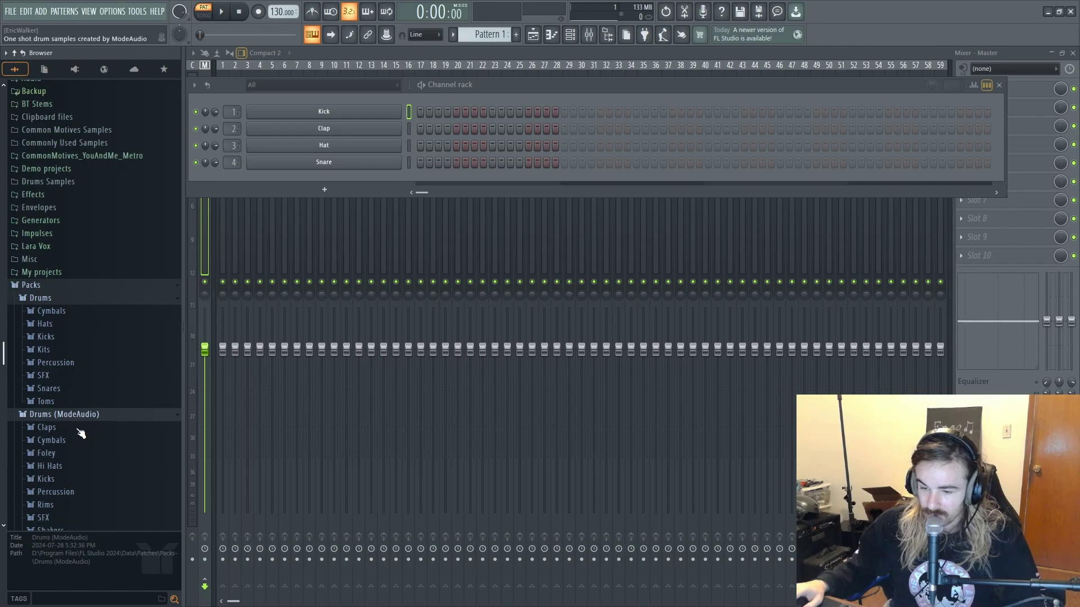
{"action": "scroll", "coordinate": [69, 382], "scroll_direction": "down", "scroll_amount": 3}
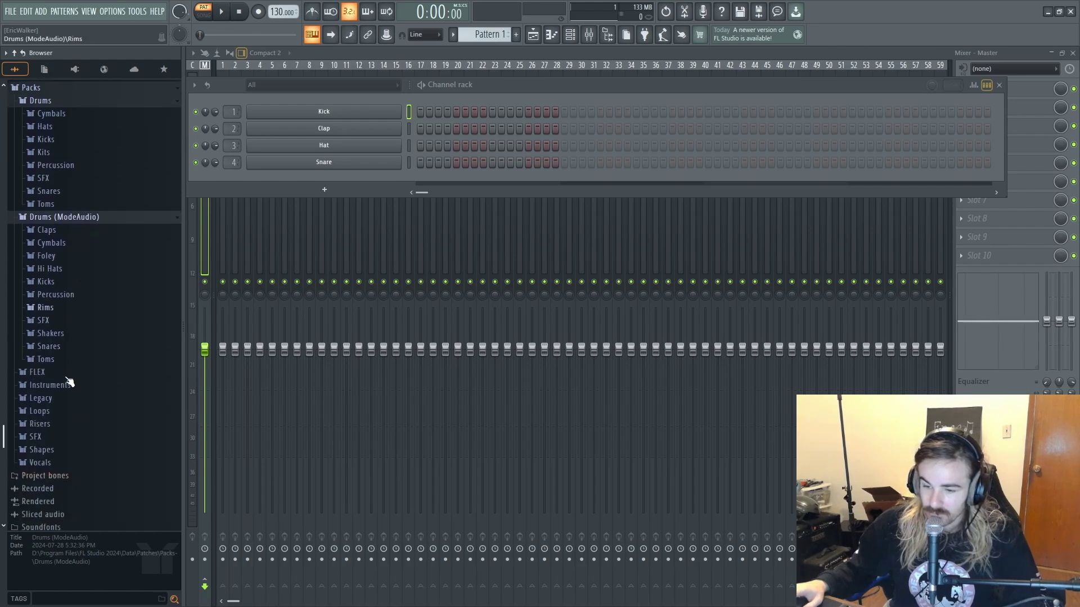
- Expand the Legacy pack's Instruments and Percs folders and audition the PERC samples
{"action": "left_click", "coordinate": [58, 398]}
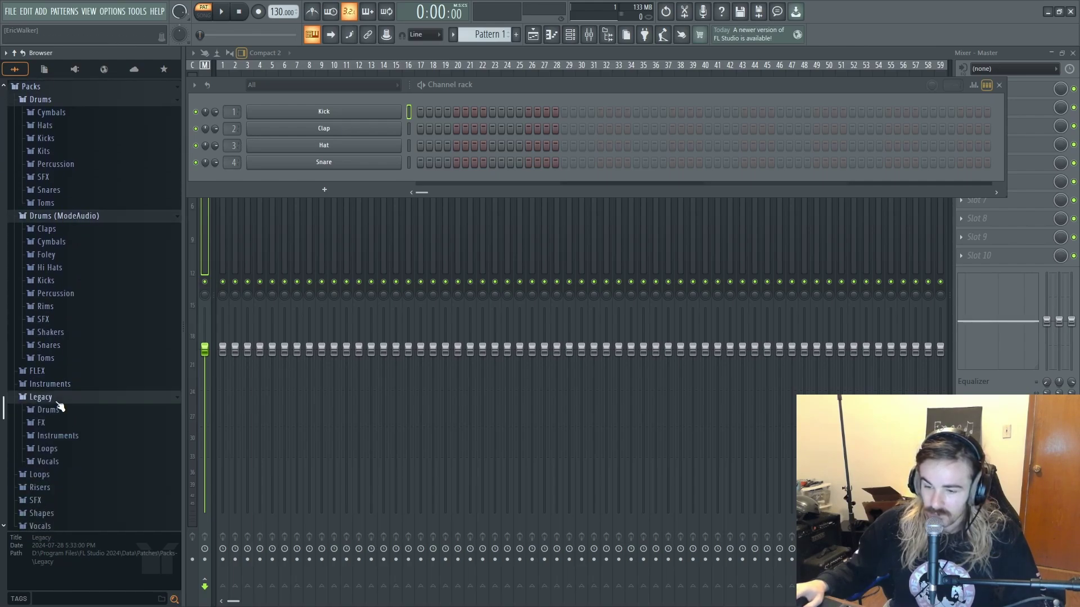
{"action": "left_click", "coordinate": [57, 441]}
{"action": "scroll", "coordinate": [72, 442], "scroll_direction": "down", "scroll_amount": 3}
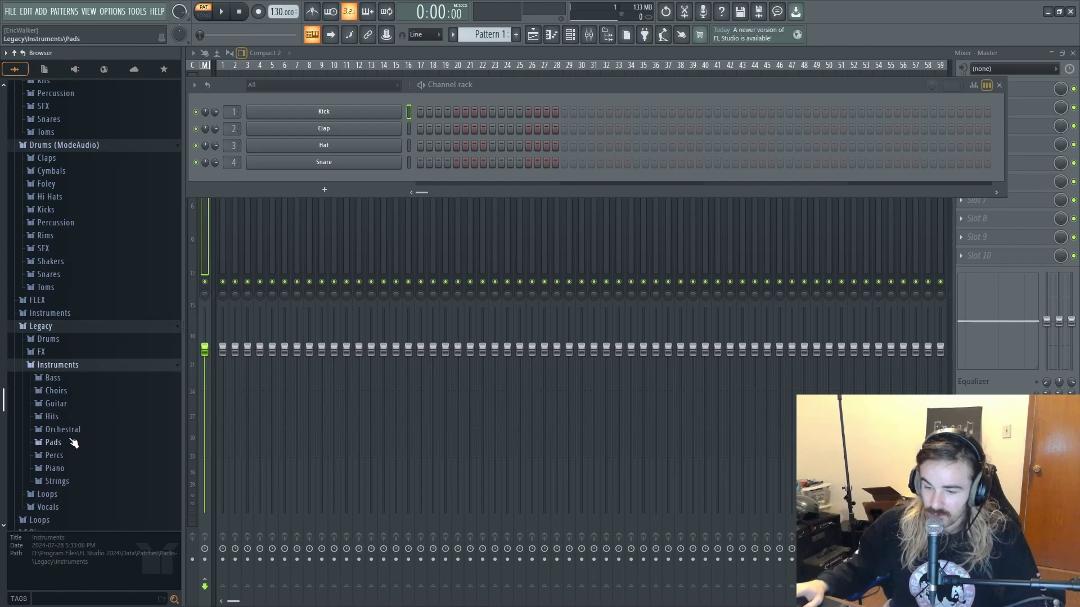
{"action": "left_click", "coordinate": [59, 456]}
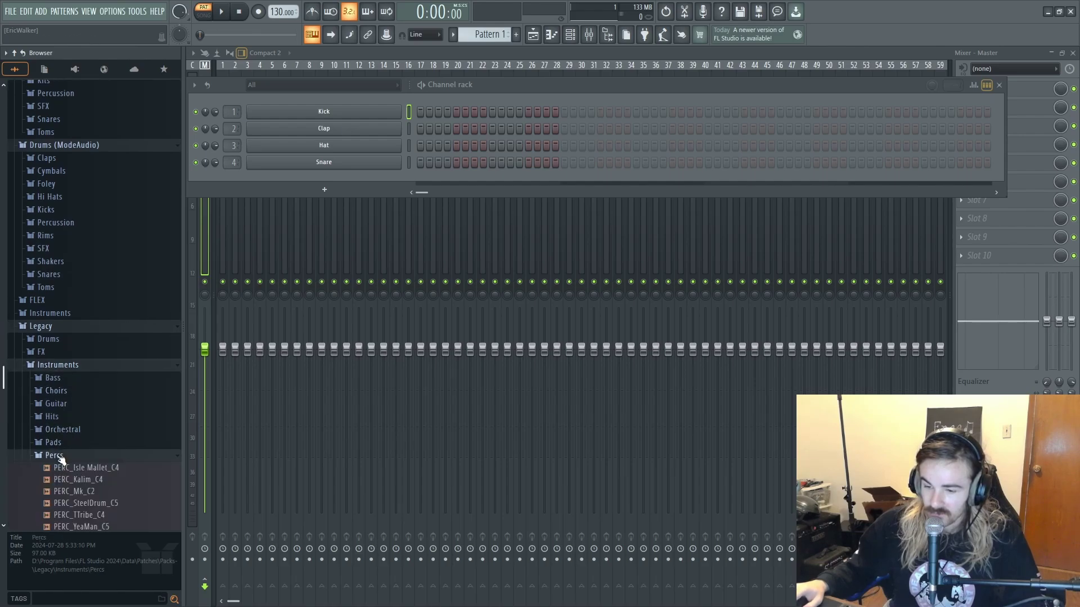
{"action": "scroll", "coordinate": [66, 457], "scroll_direction": "down", "scroll_amount": 2}
{"action": "left_click", "coordinate": [77, 422]}
{"action": "scroll", "coordinate": [76, 416], "scroll_direction": "down", "scroll_amount": 2}
{"action": "left_click", "coordinate": [78, 374]}
{"action": "left_click", "coordinate": [85, 350]}
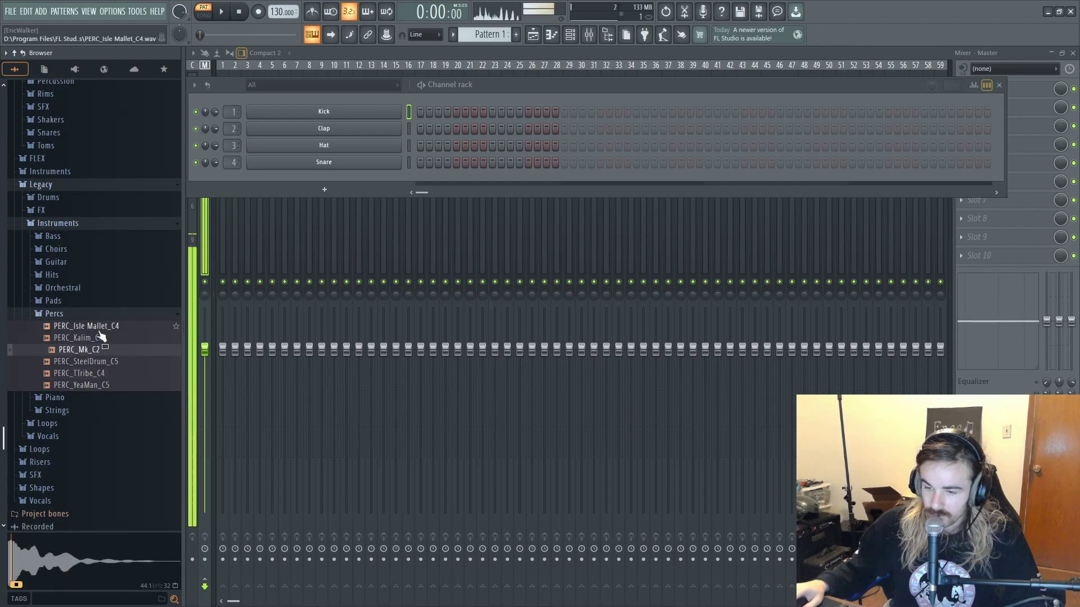
- Check the Hats folder of the Drums pack, collapse it again, and expand the Kicks folder
{"action": "scroll", "coordinate": [72, 360], "scroll_direction": "up", "scroll_amount": 9}
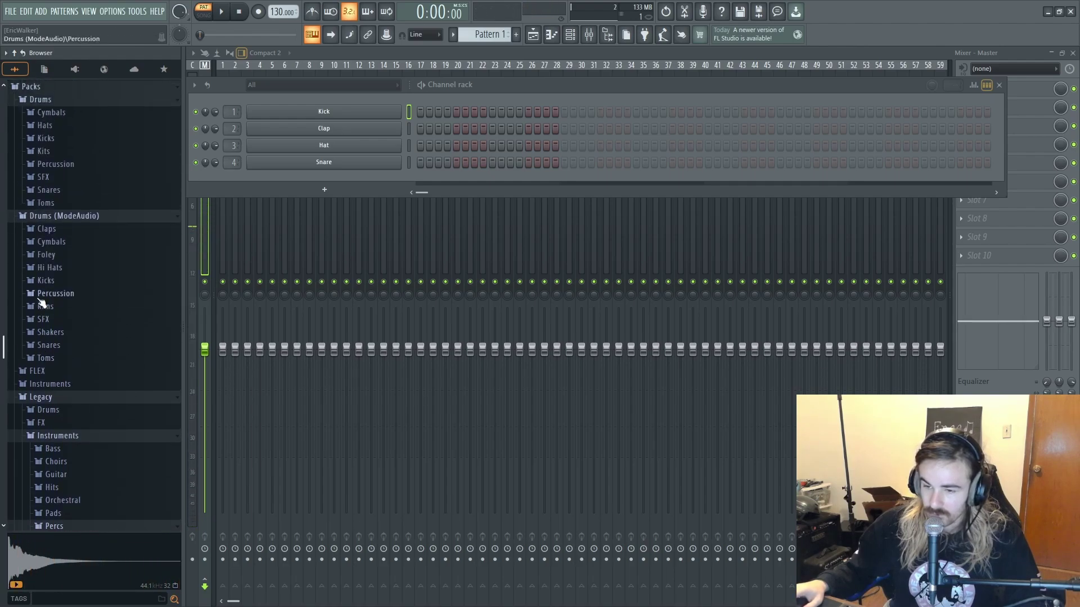
{"action": "scroll", "coordinate": [41, 303], "scroll_direction": "up", "scroll_amount": 6}
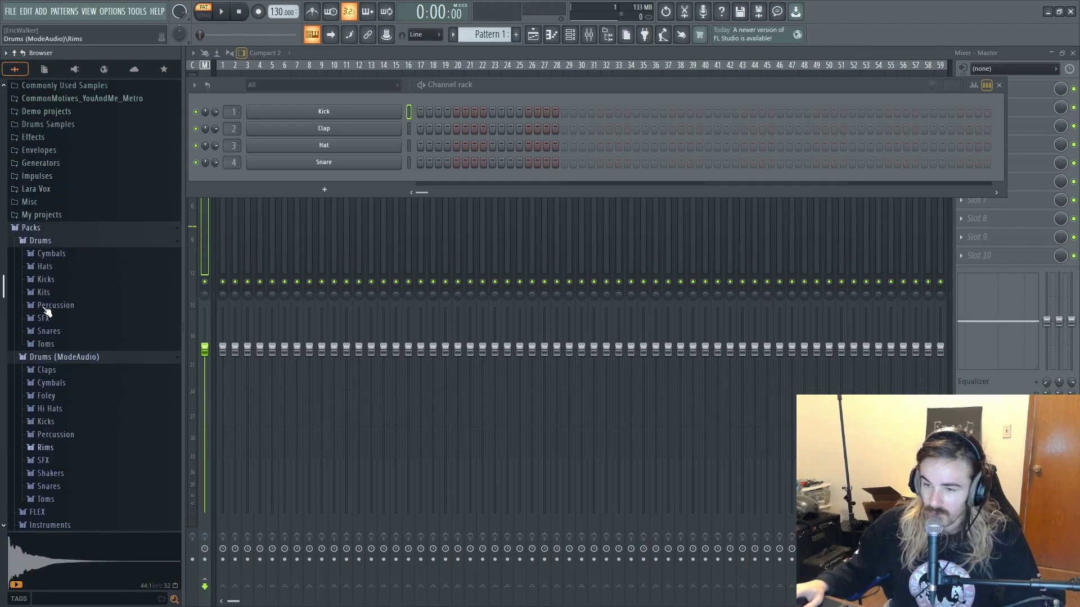
{"action": "left_click", "coordinate": [62, 267]}
{"action": "scroll", "coordinate": [63, 289], "scroll_direction": "down", "scroll_amount": 2}
{"action": "scroll", "coordinate": [64, 315], "scroll_direction": "up", "scroll_amount": 3}
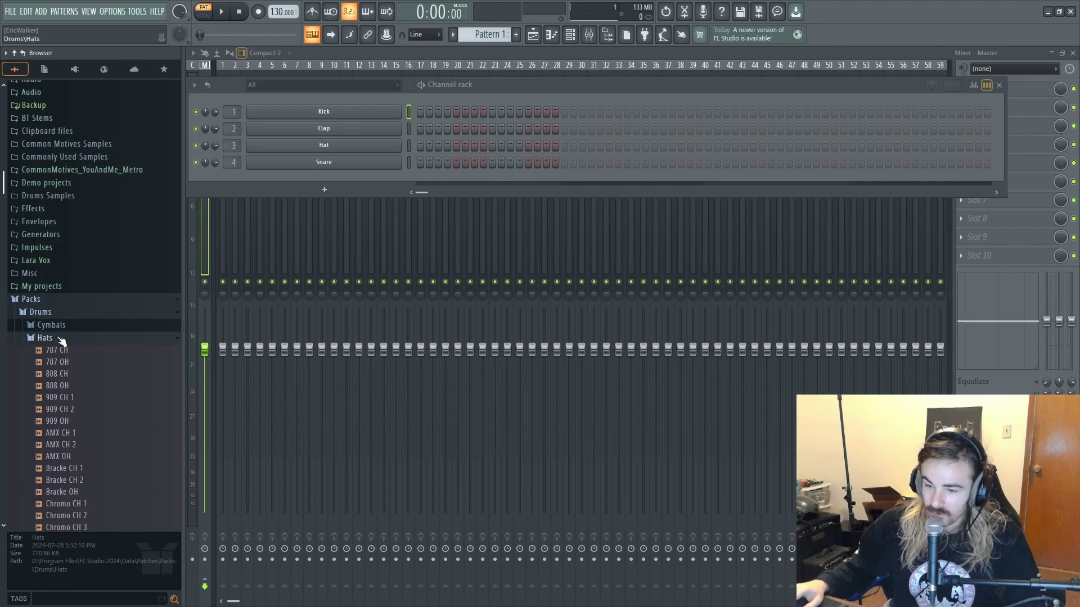
{"action": "left_click", "coordinate": [61, 338]}
{"action": "left_click", "coordinate": [53, 353]}
- Audition the Minimal Kick samples in the Kicks folder, going from Minimal Kick 13 back to Minimal Kick 01
{"action": "scroll", "coordinate": [52, 351], "scroll_direction": "down", "scroll_amount": 15}
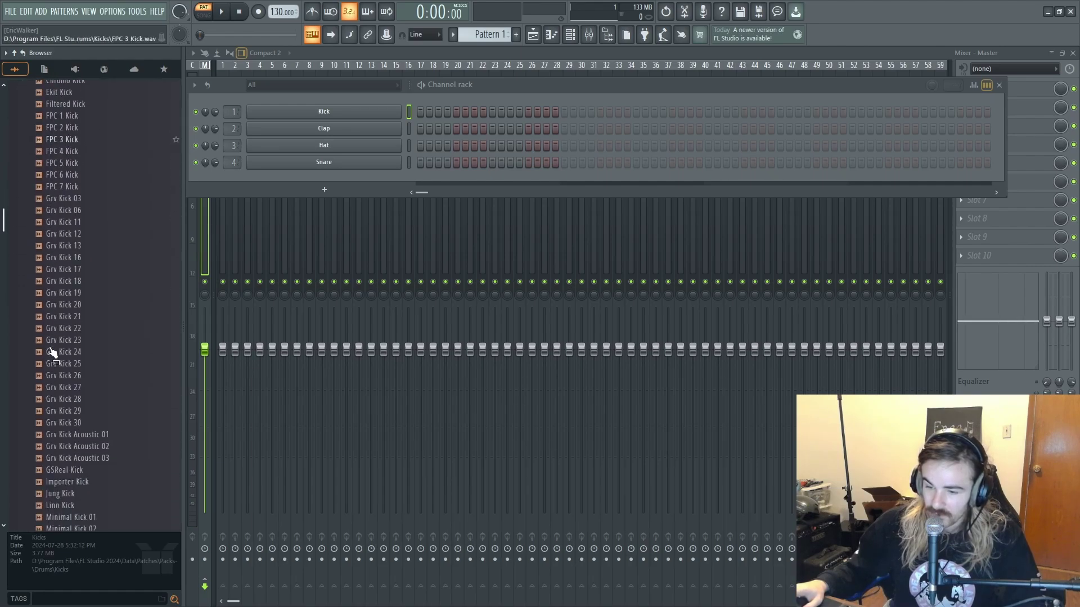
{"action": "scroll", "coordinate": [54, 346], "scroll_direction": "down", "scroll_amount": 3}
{"action": "left_click", "coordinate": [68, 319]}
{"action": "scroll", "coordinate": [69, 317], "scroll_direction": "down", "scroll_amount": 2}
{"action": "left_click", "coordinate": [70, 317]}
{"action": "left_click", "coordinate": [78, 304]}
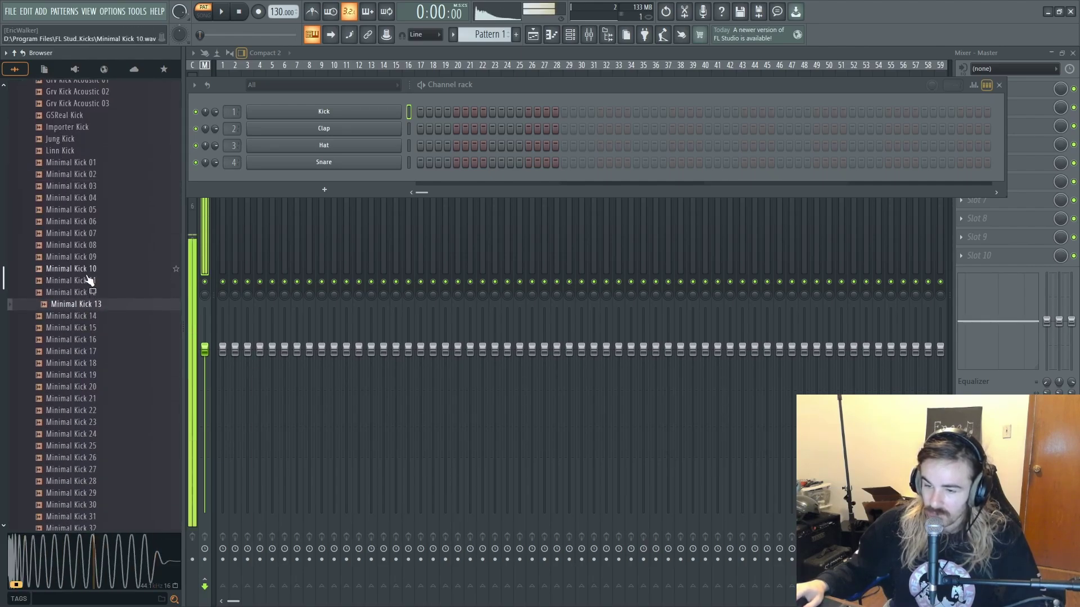
{"action": "left_click", "coordinate": [88, 270]}
{"action": "left_click", "coordinate": [89, 258]}
{"action": "left_click", "coordinate": [89, 246]}
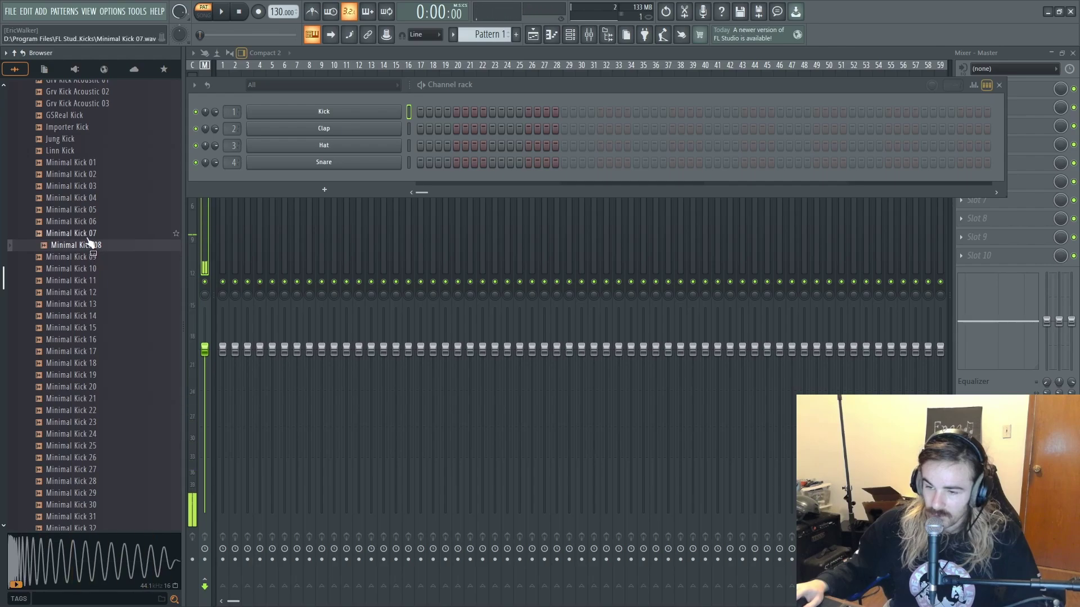
{"action": "left_click", "coordinate": [90, 233]}
{"action": "left_click", "coordinate": [92, 221]}
{"action": "left_click", "coordinate": [94, 209]}
{"action": "left_click", "coordinate": [96, 198]}
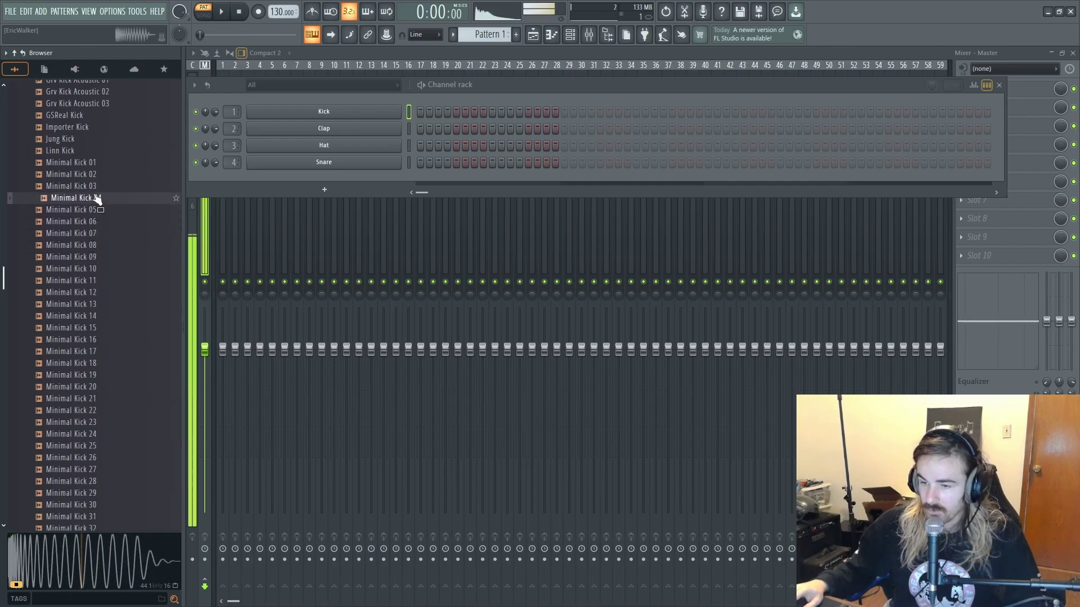
{"action": "left_click", "coordinate": [93, 186]}
{"action": "left_click", "coordinate": [90, 174]}
{"action": "left_click", "coordinate": [87, 162]}
- Audition Minimal Kick 28 and 29, and load Minimal Kick 29 onto the Hat channel
{"action": "scroll", "coordinate": [78, 339], "scroll_direction": "down", "scroll_amount": 3}
{"action": "left_click", "coordinate": [79, 340]}
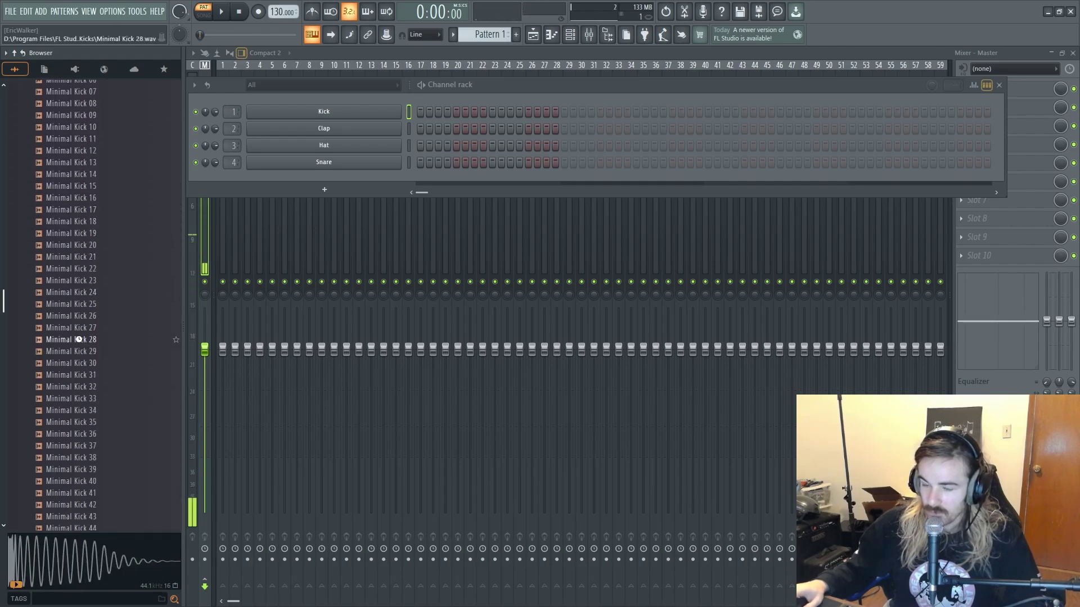
{"action": "left_click", "coordinate": [79, 351]}
{"action": "scroll", "coordinate": [84, 332], "scroll_direction": "down", "scroll_amount": 2}
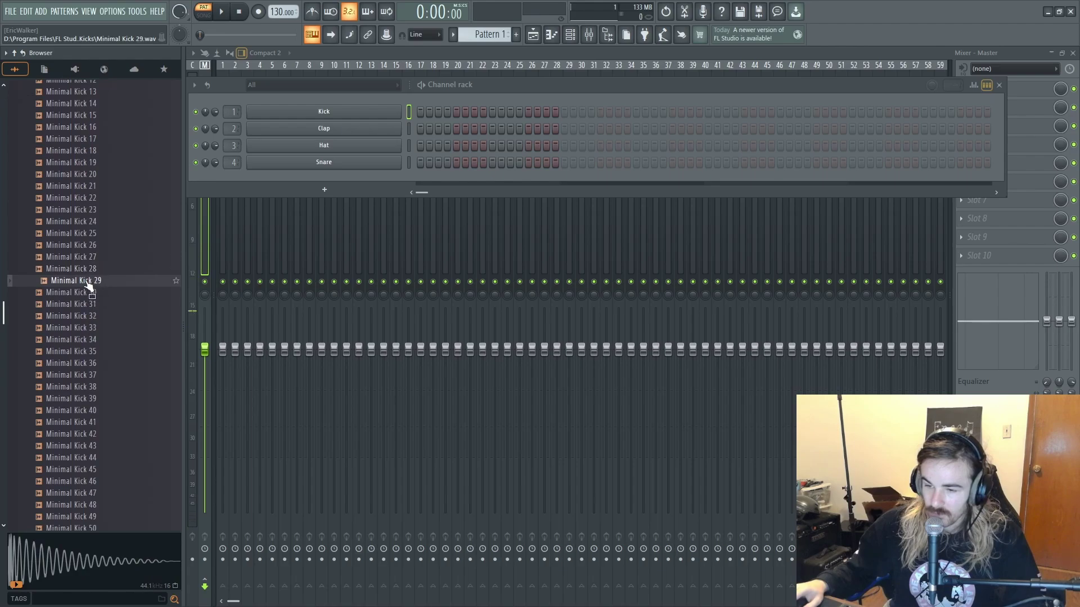
{"action": "left_click_drag", "start_coordinate": [88, 286], "coordinate": [330, 148]}
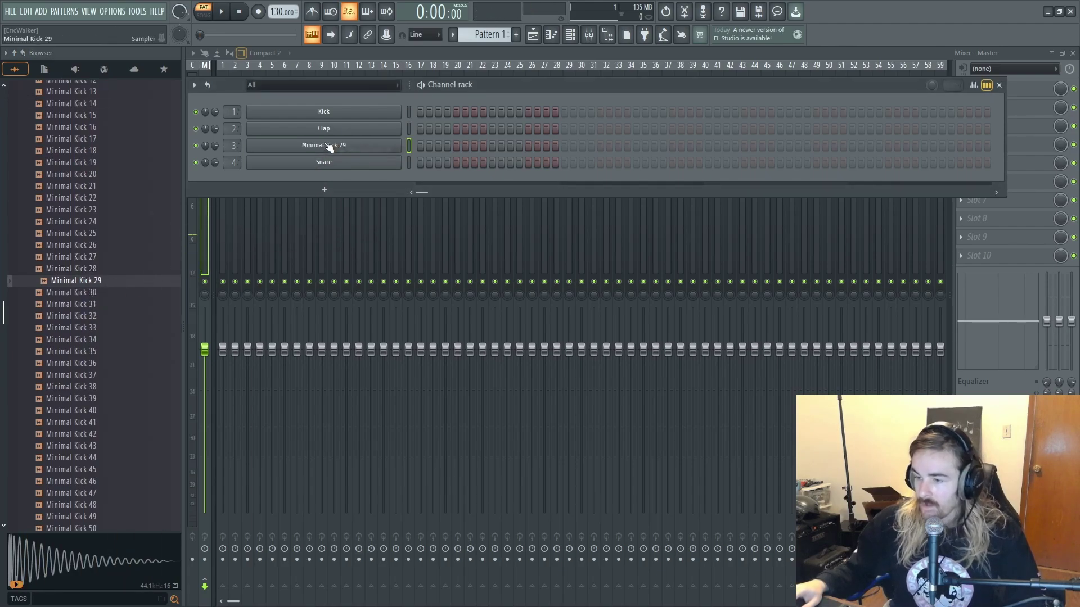
- Enable the volume envelope of the Minimal Kick 29 channel and turn down its attack, hold, decay, sustain and release
{"action": "left_click", "coordinate": [330, 147]}
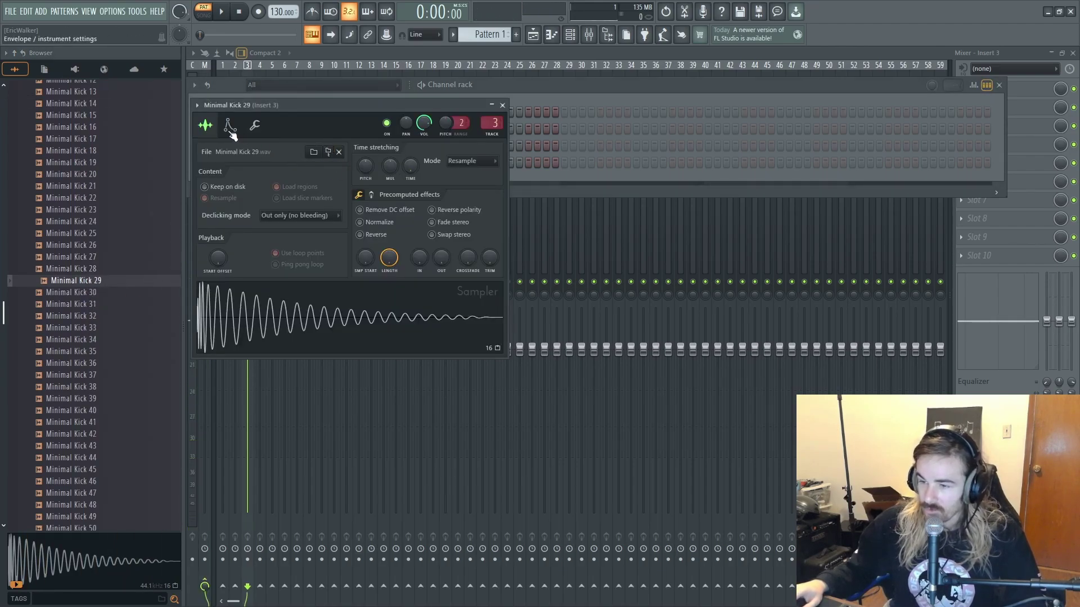
{"action": "left_click", "coordinate": [502, 105]}
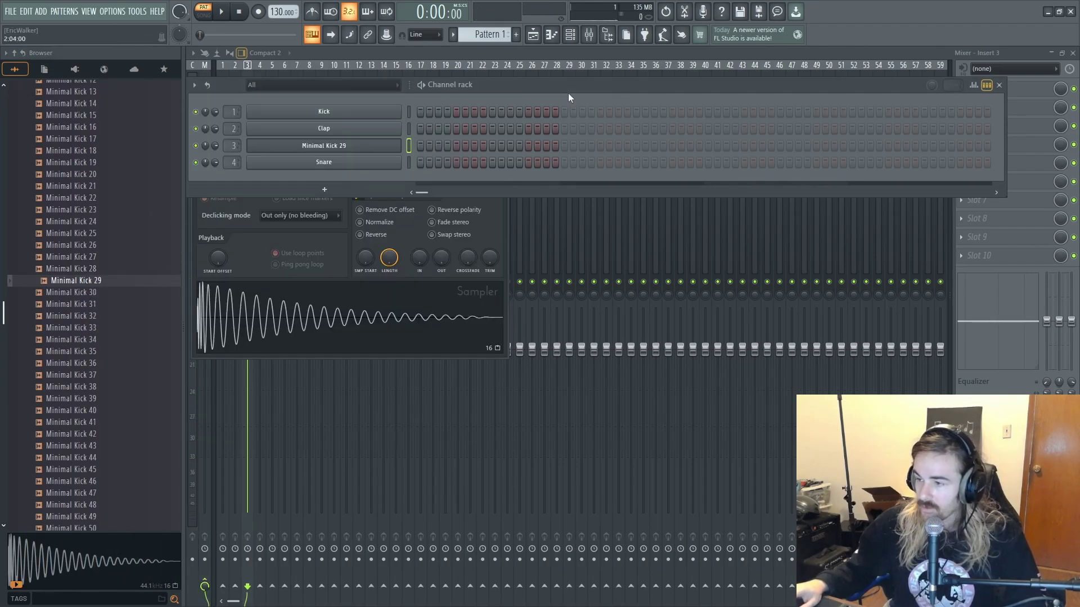
{"action": "left_click", "coordinate": [321, 150]}
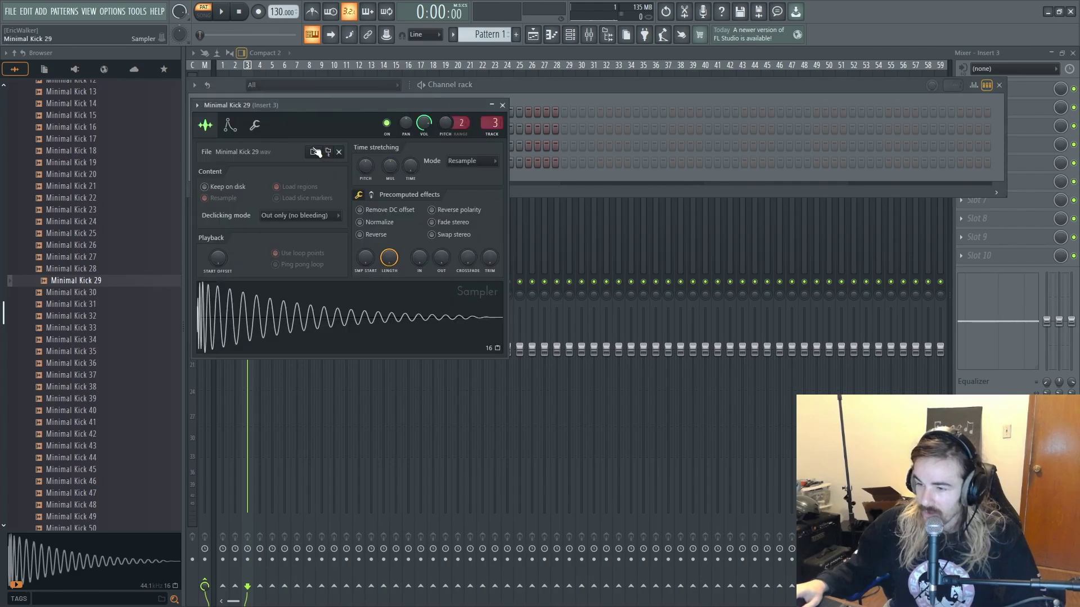
{"action": "left_click", "coordinate": [231, 125]}
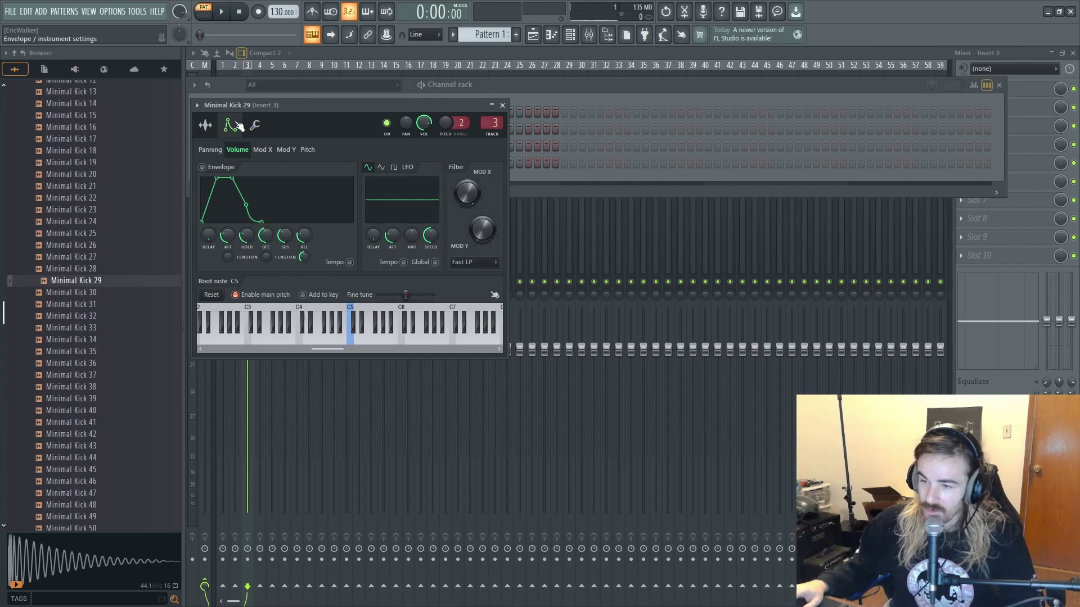
{"action": "left_click_drag", "start_coordinate": [227, 237], "coordinate": [266, 243]}
{"action": "left_click_drag", "start_coordinate": [284, 236], "coordinate": [304, 248]}
- Play C5 on the Minimal Kick 29 channel to compare its sound with the volume envelope off and on
{"action": "key", "text": "q"}
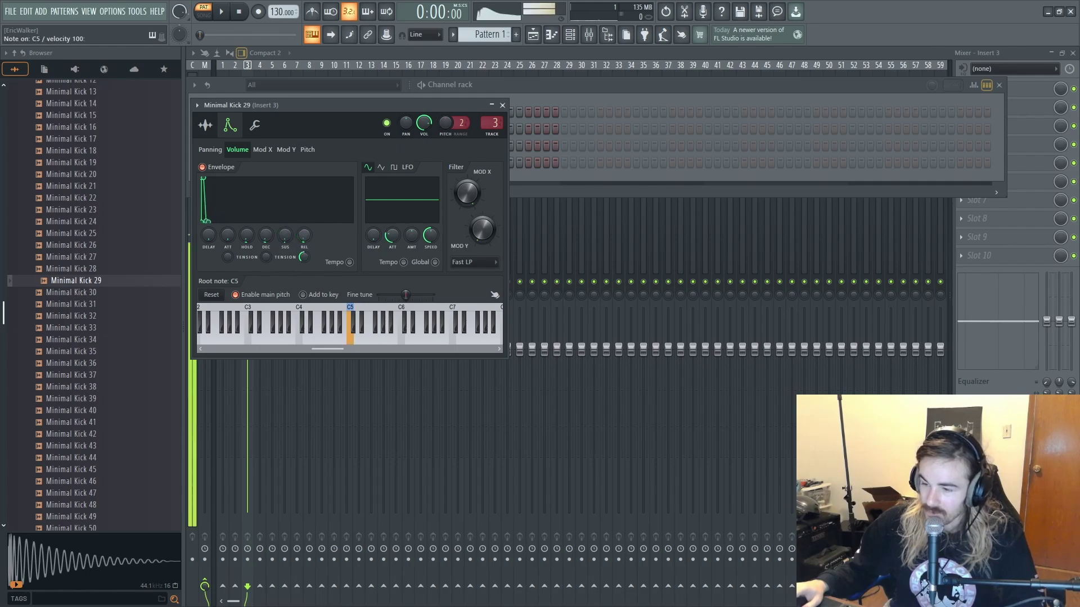
{"action": "key", "text": "q"}
{"action": "key", "text": "q"}
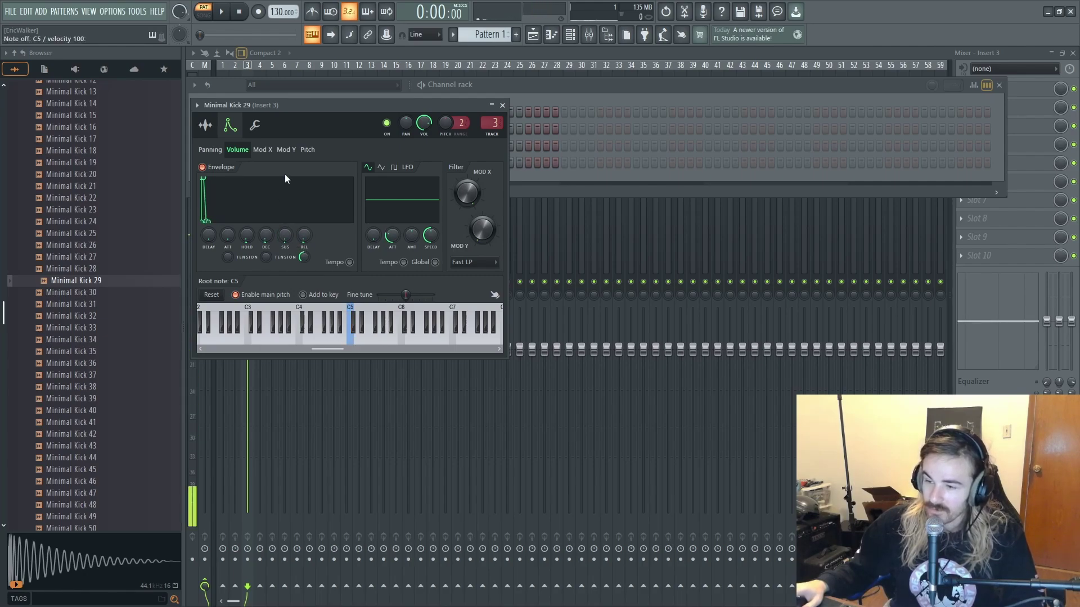
{"action": "key", "text": "q"}
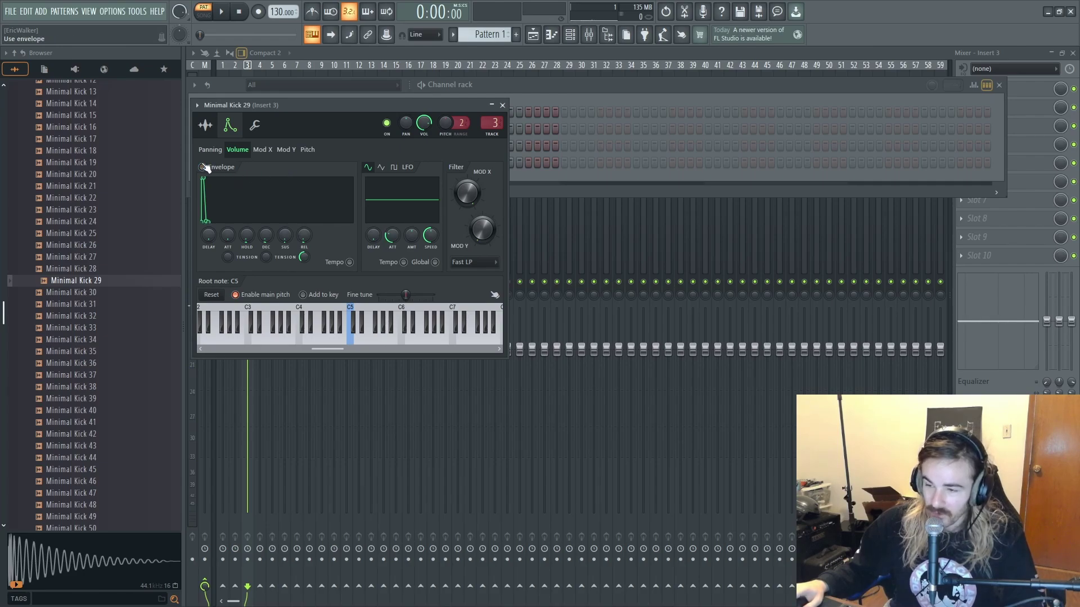
{"action": "key", "text": "q"}
{"action": "key", "text": "q"}
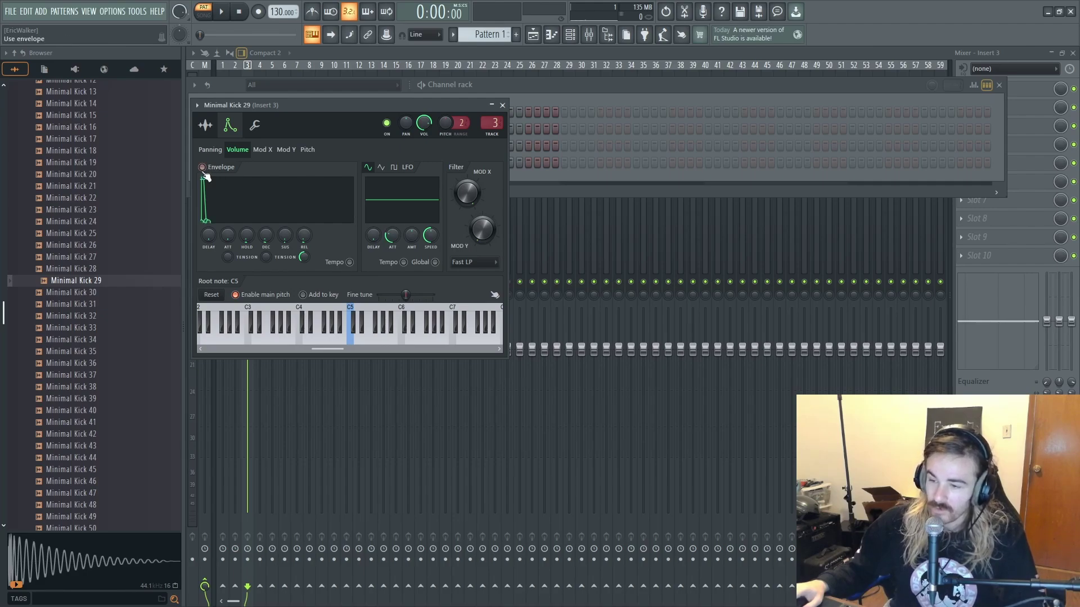
{"action": "left_click", "coordinate": [202, 168]}
{"action": "key", "text": "z"}
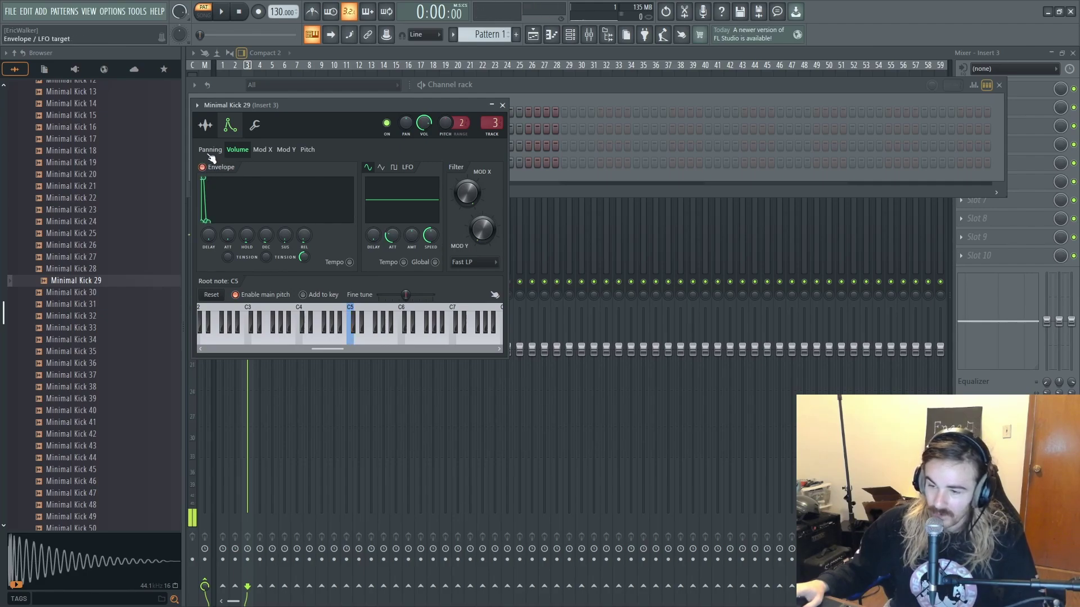
{"action": "key", "text": "z"}
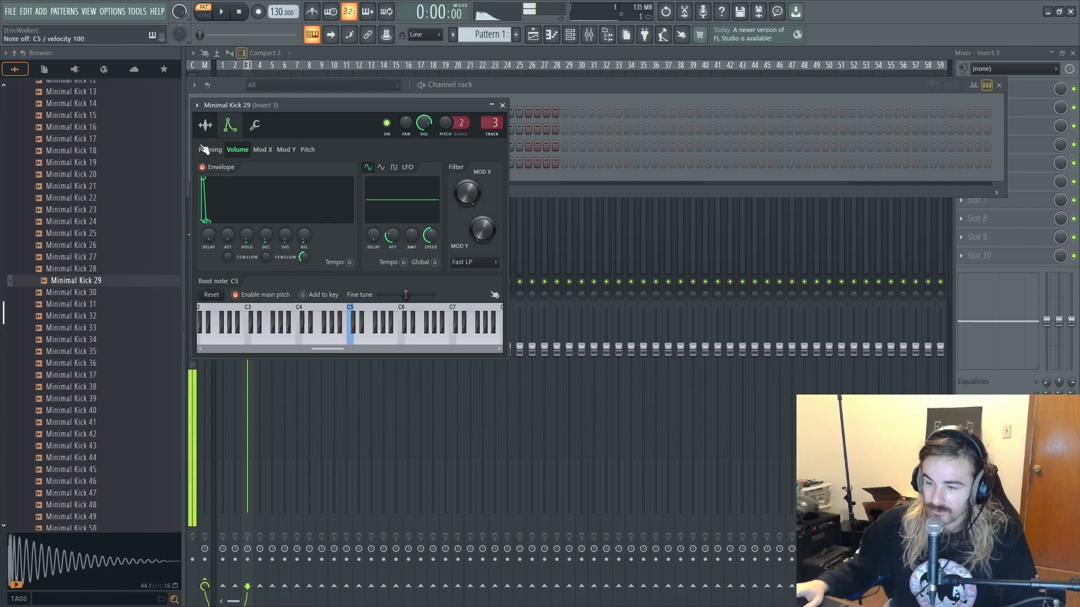
- Open the piano roll for Minimal Kick 29 and place two-step C5 notes at the start and step 11 of bar 1
{"action": "left_click", "coordinate": [503, 105]}
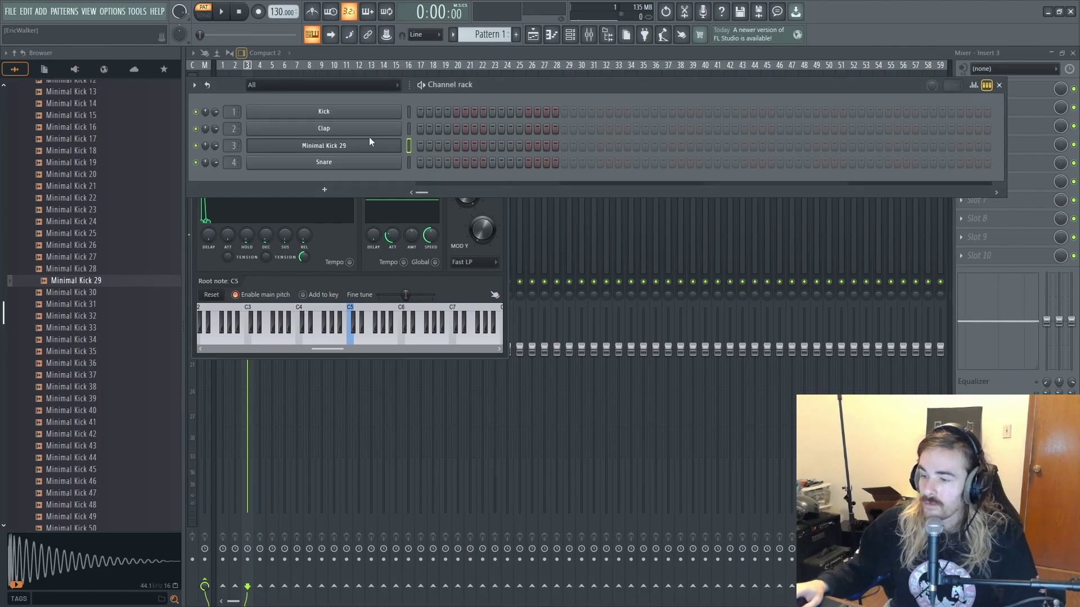
{"action": "right_click", "coordinate": [398, 145]}
{"action": "left_click", "coordinate": [423, 144]}
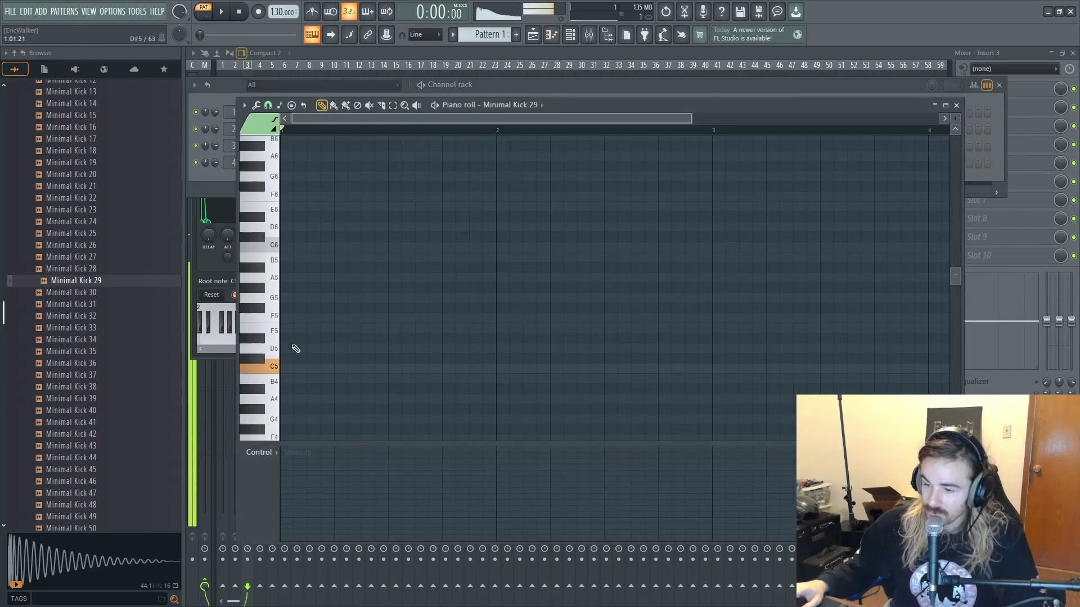
{"action": "left_click", "coordinate": [292, 379]}
{"action": "left_click_drag", "start_coordinate": [274, 375], "coordinate": [273, 369]}
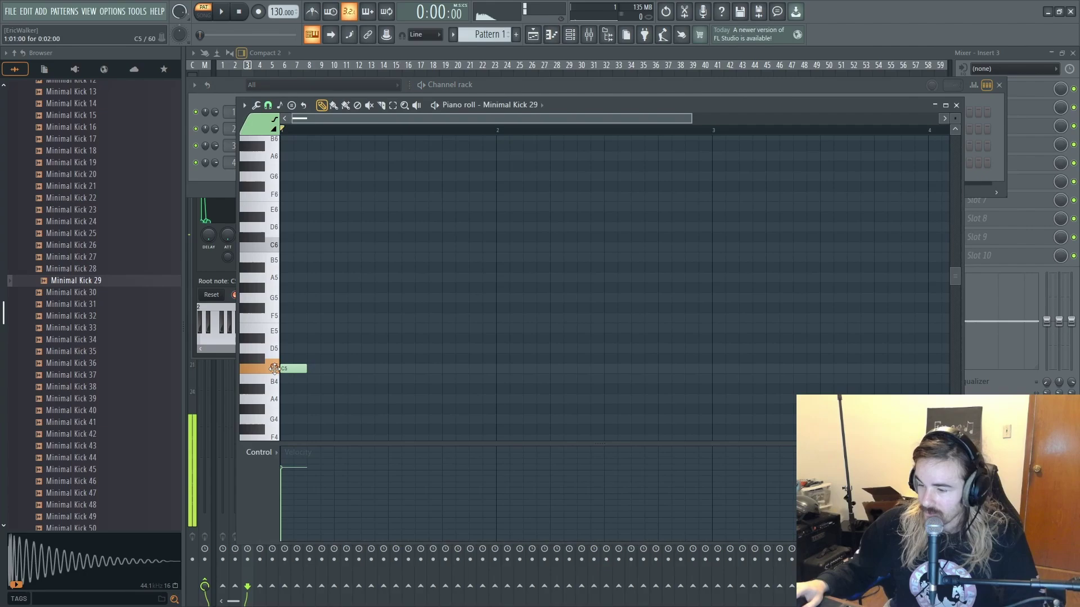
{"action": "left_click", "coordinate": [424, 368]}
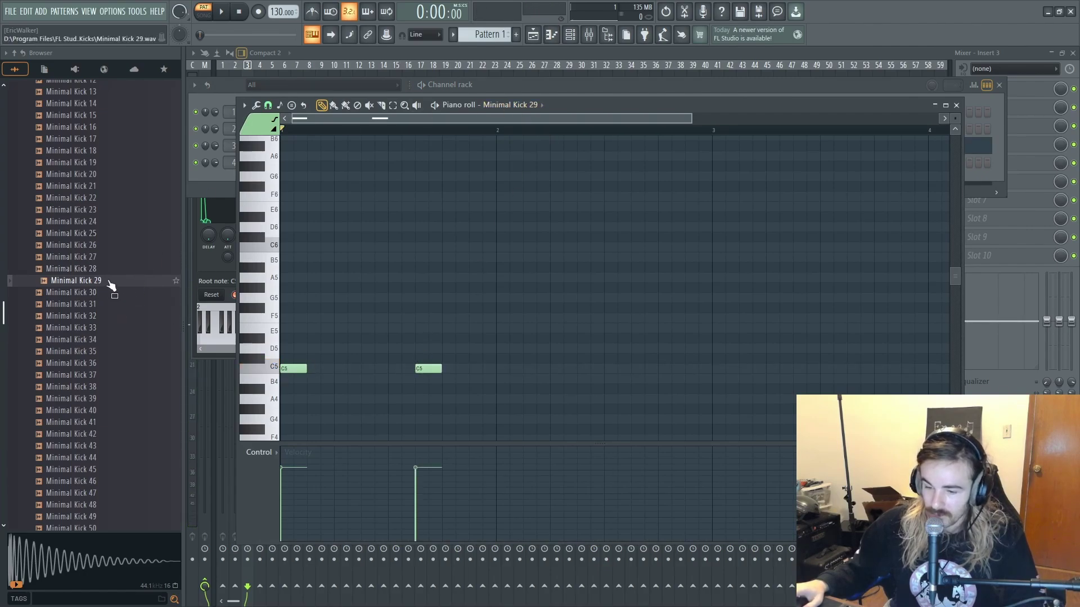
- Audition the Monster Kick samples and load Monster Kick 009 onto the fourth channel
{"action": "scroll", "coordinate": [110, 285], "scroll_direction": "down", "scroll_amount": 10}
{"action": "scroll", "coordinate": [110, 285], "scroll_direction": "up", "scroll_amount": 5}
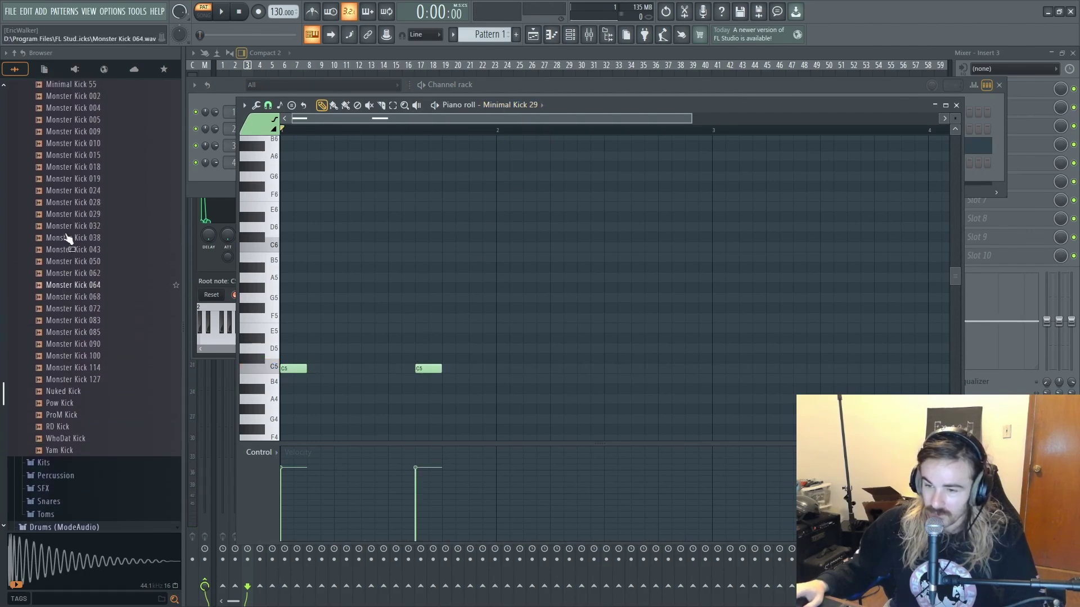
{"action": "left_click_drag", "start_coordinate": [89, 225], "coordinate": [99, 174]}
{"action": "left_click", "coordinate": [100, 164]}
{"action": "left_click", "coordinate": [96, 141]}
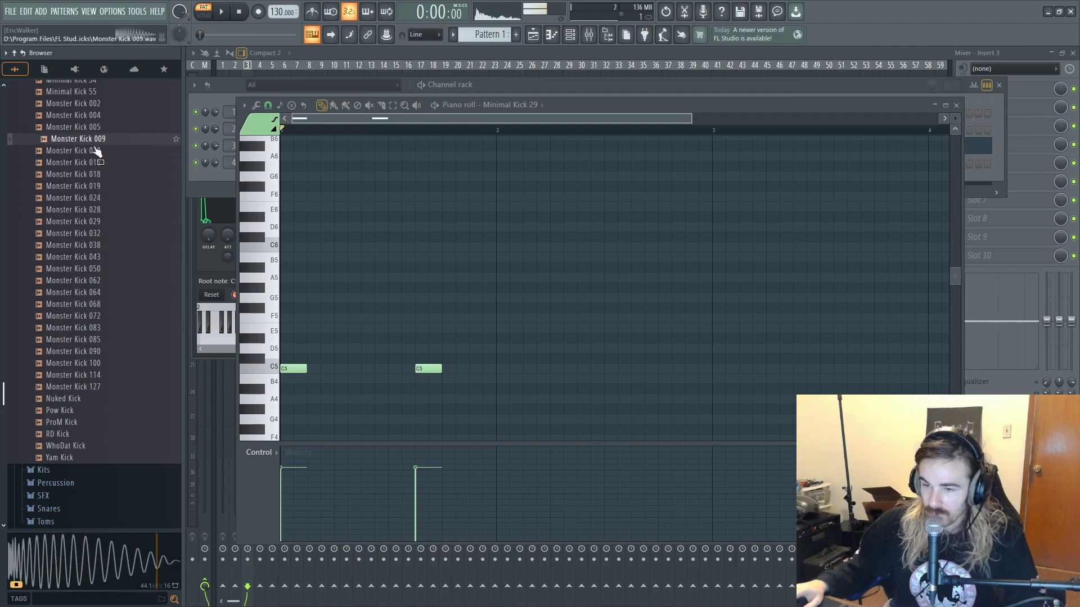
{"action": "scroll", "coordinate": [92, 157], "scroll_direction": "up", "scroll_amount": 2}
{"action": "left_click", "coordinate": [69, 212]}
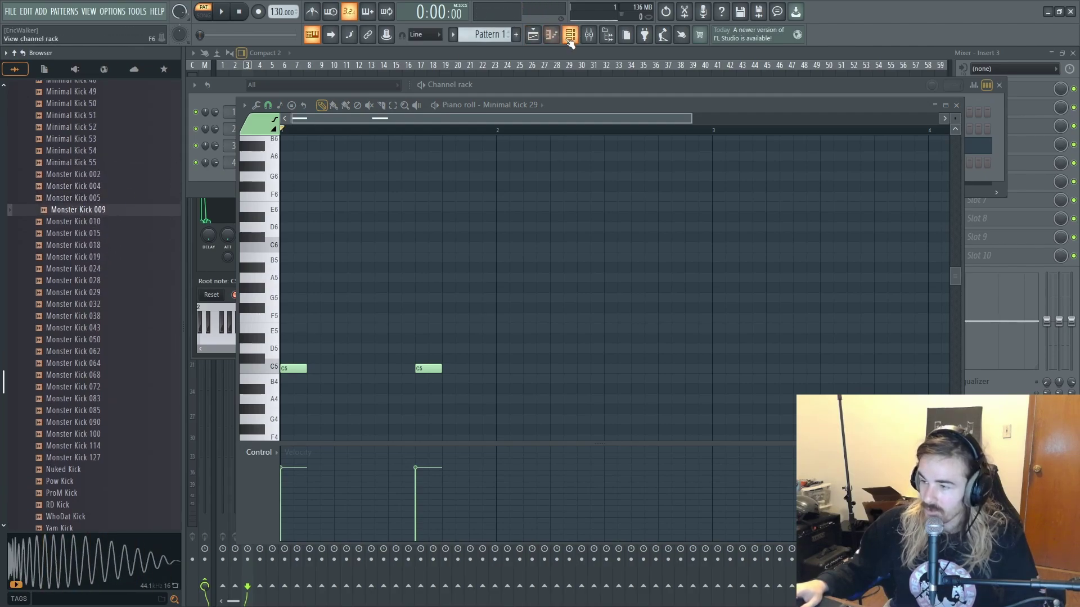
{"action": "key", "text": "F6"}
{"action": "left_click_drag", "start_coordinate": [100, 209], "coordinate": [336, 164]}
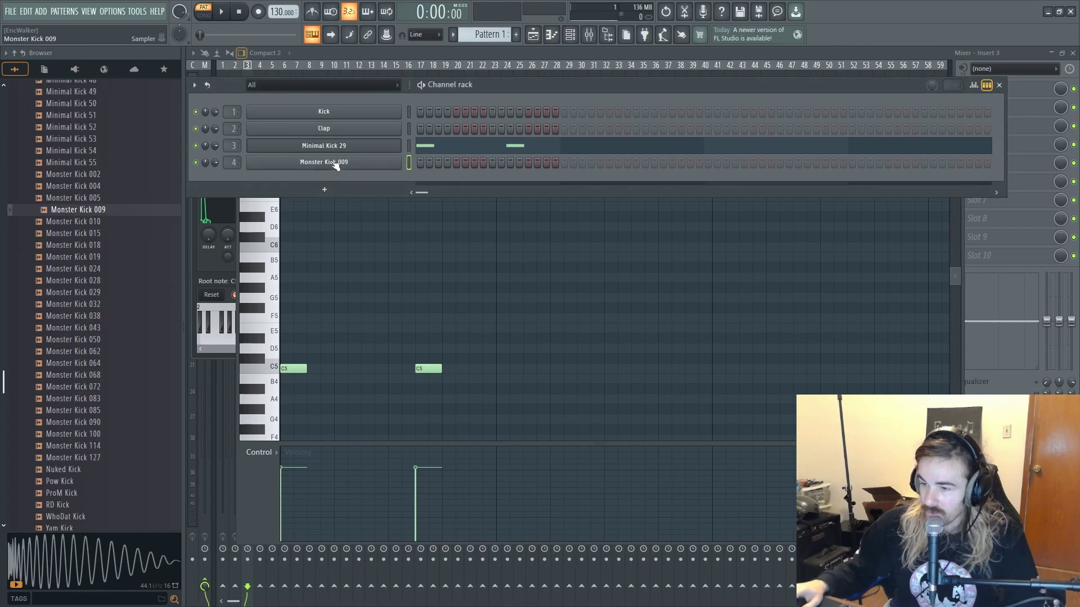
- Open the piano roll for Monster Kick 009 and place two-step C5 notes at the start and step 11 of bar 1
{"action": "left_click", "coordinate": [302, 150]}
{"action": "left_click", "coordinate": [553, 95]}
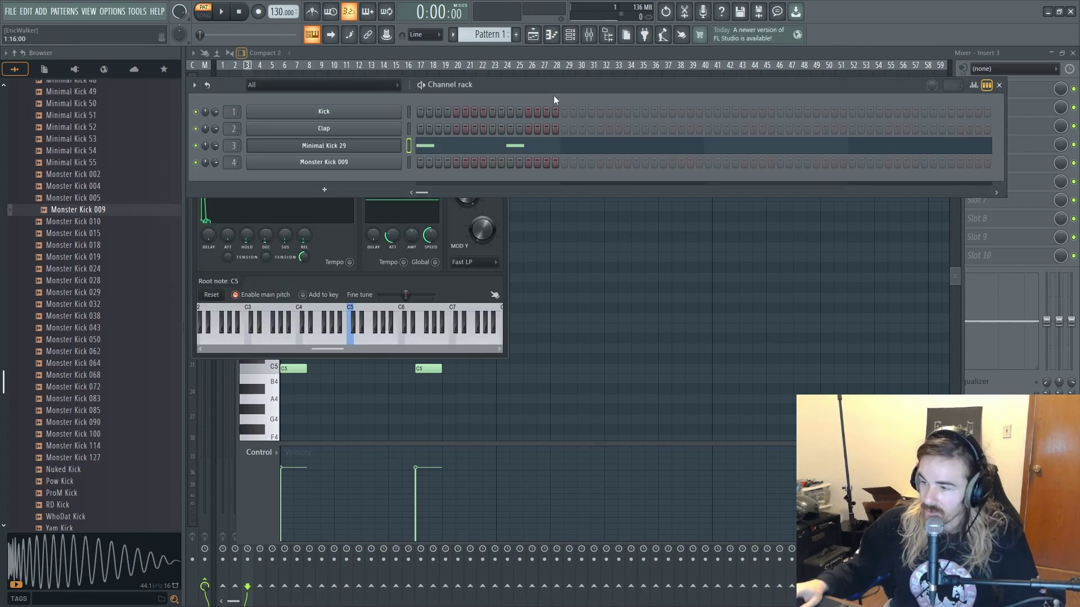
{"action": "left_click", "coordinate": [350, 161]}
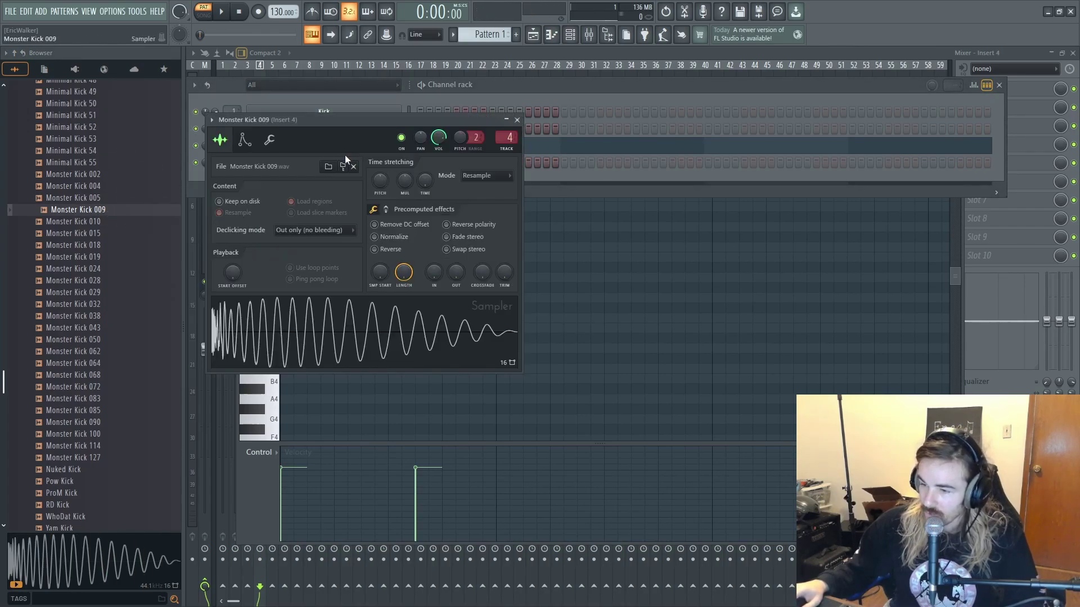
{"action": "left_click", "coordinate": [565, 95]}
{"action": "right_click", "coordinate": [382, 145]}
{"action": "left_click", "coordinate": [386, 149]}
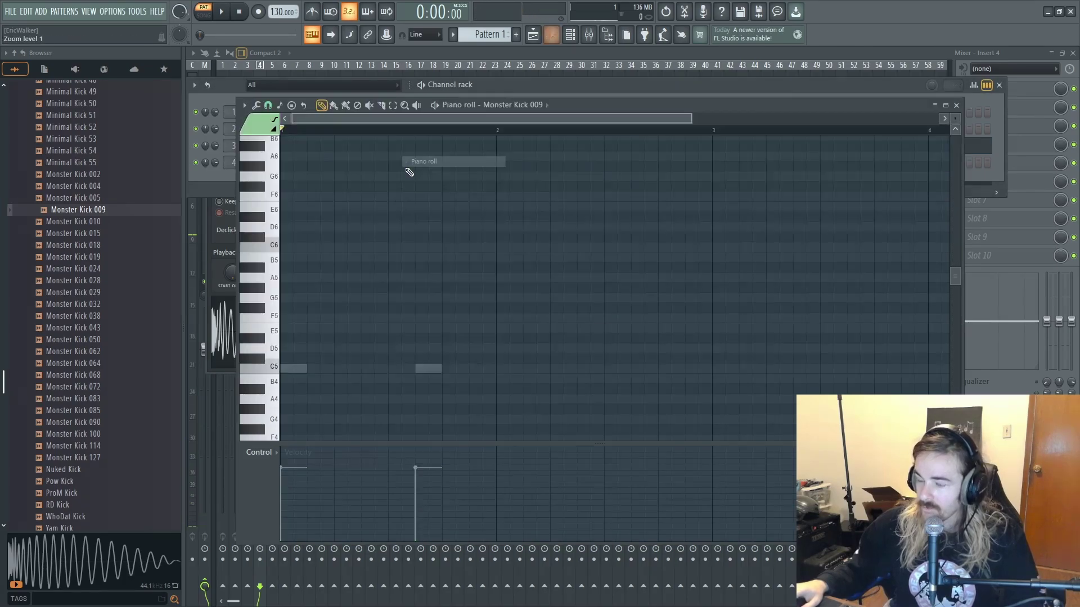
{"action": "left_click", "coordinate": [297, 367]}
{"action": "left_click", "coordinate": [418, 369]}
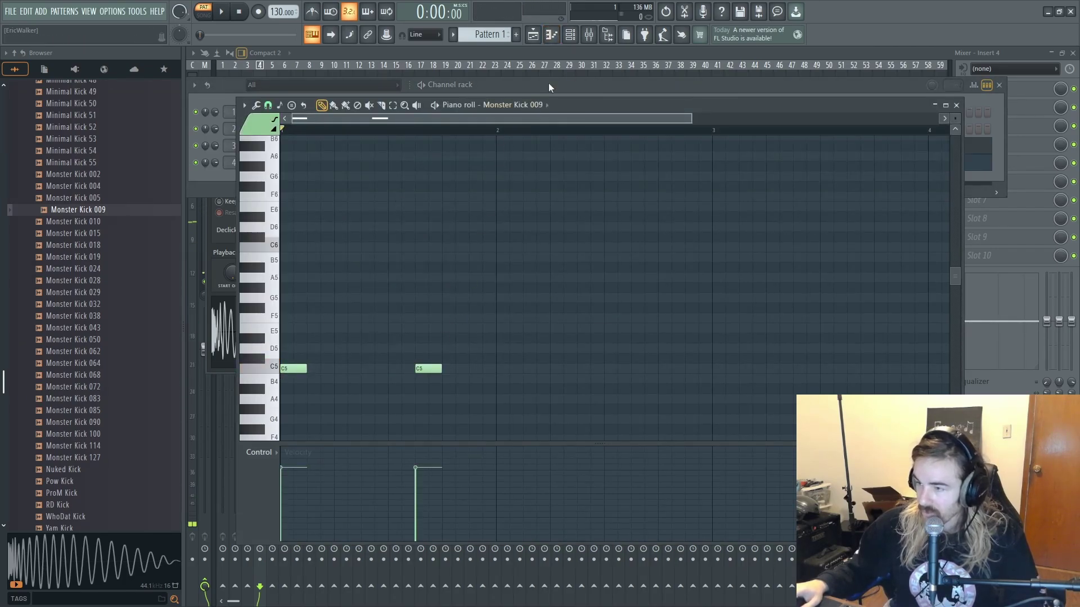
- Add Fruity Parametric EQ 2 to the first effect slot of mixer Insert 4 and load its 20Hz + 18kHz cut preset
{"action": "left_click", "coordinate": [588, 34]}
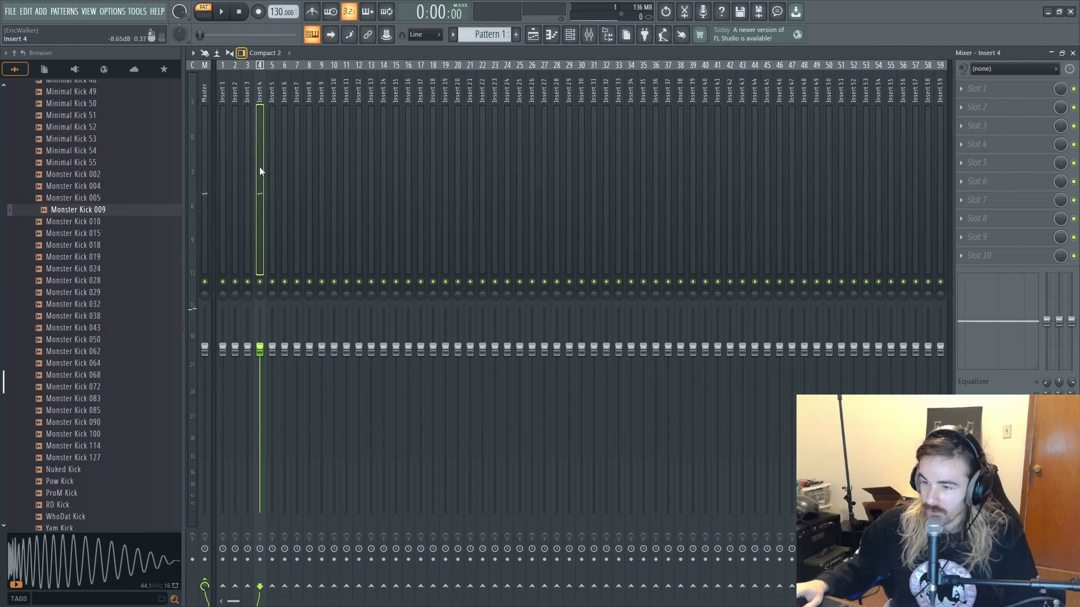
{"action": "left_click", "coordinate": [978, 89]}
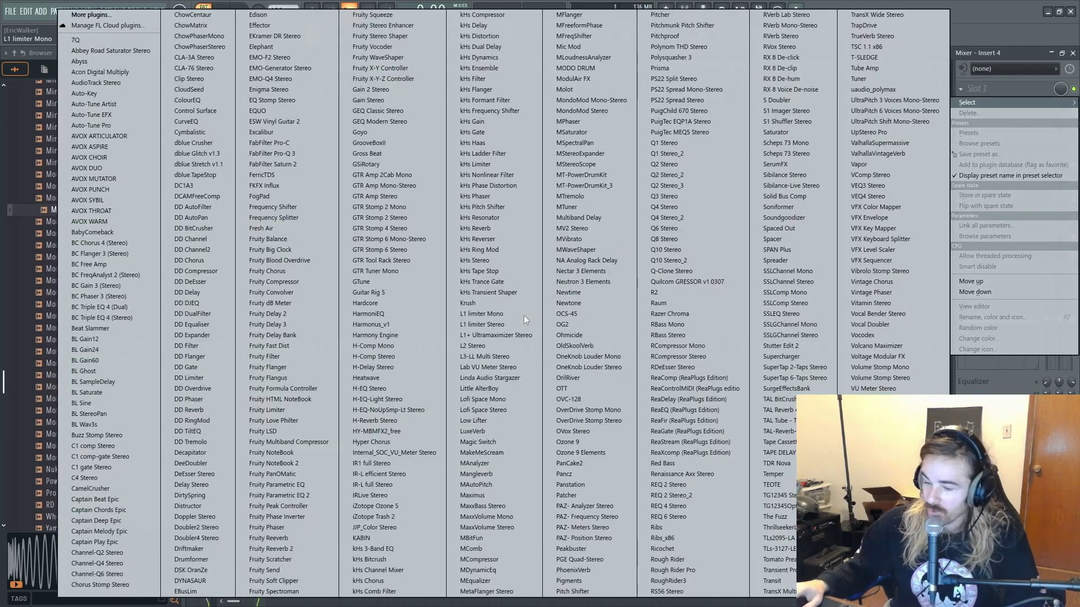
{"action": "left_click", "coordinate": [281, 495]}
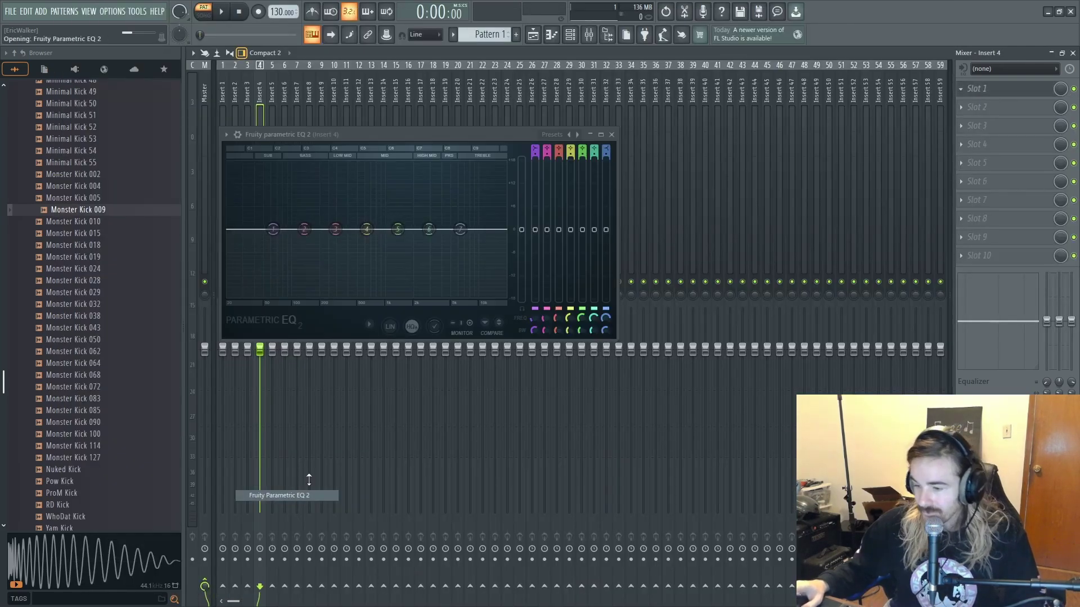
{"action": "left_click", "coordinate": [577, 135]}
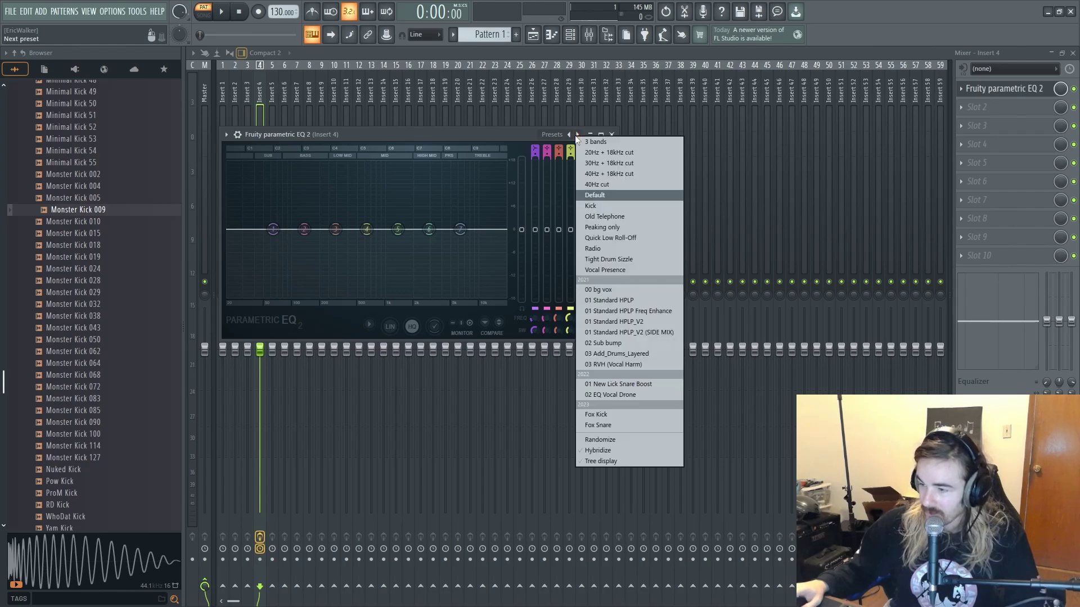
{"action": "left_click", "coordinate": [614, 153]}
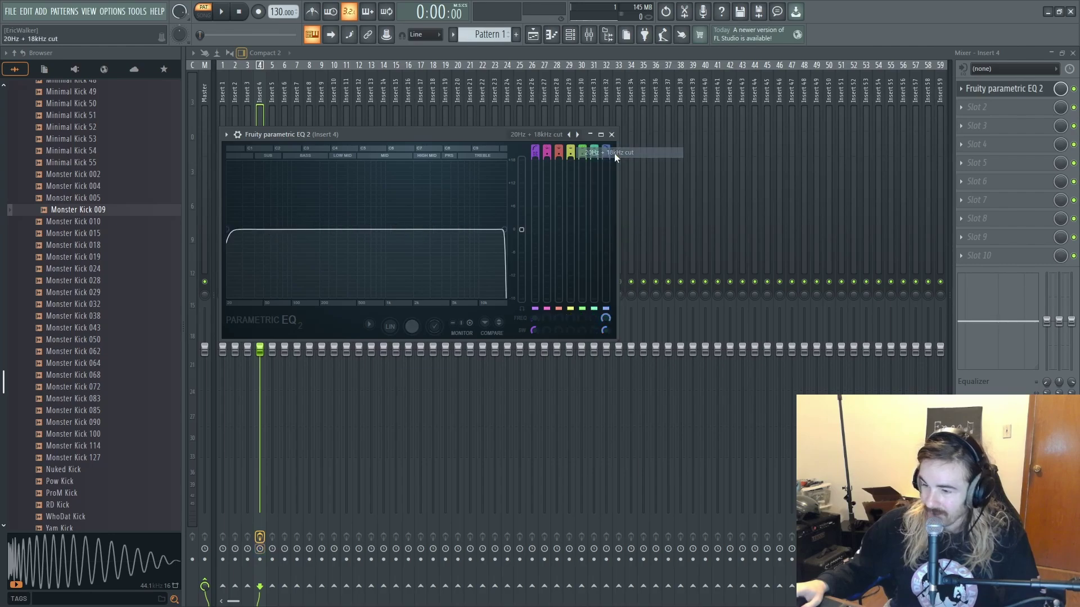
- Raise the EQ's low-cut band into the low mids to remove the kick's bass, and play the kick to check it
{"action": "left_click_drag", "start_coordinate": [235, 228], "coordinate": [345, 230]}
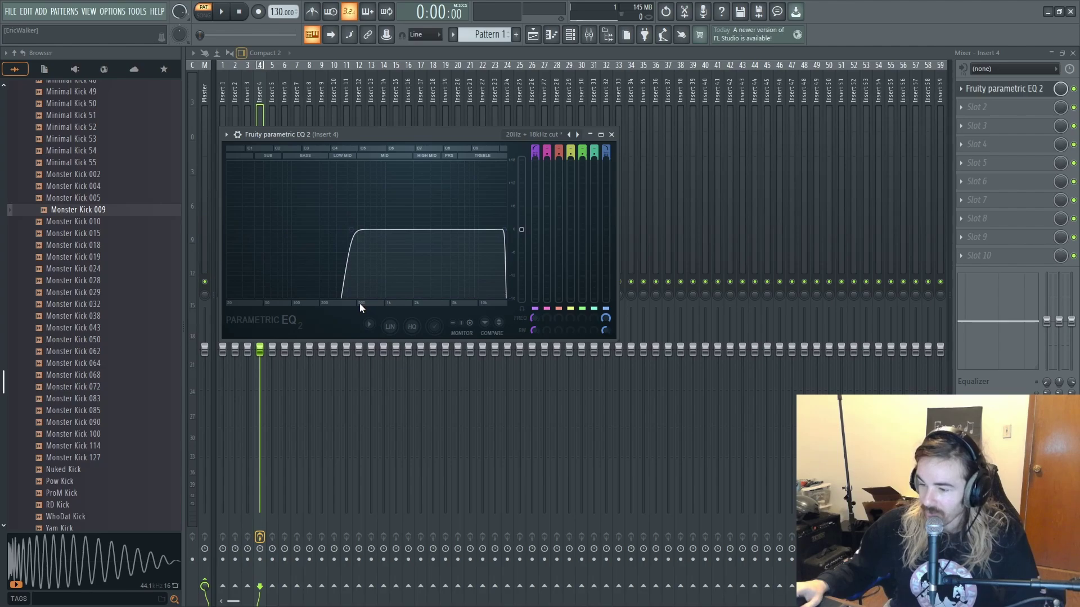
{"action": "mouse_move", "coordinate": [351, 230]}
{"action": "left_mouse_down"}
{"action": "mouse_move", "coordinate": [322, 230]}
{"action": "mouse_move", "coordinate": [338, 229]}
{"action": "left_mouse_up"}
{"action": "key", "text": "z"}
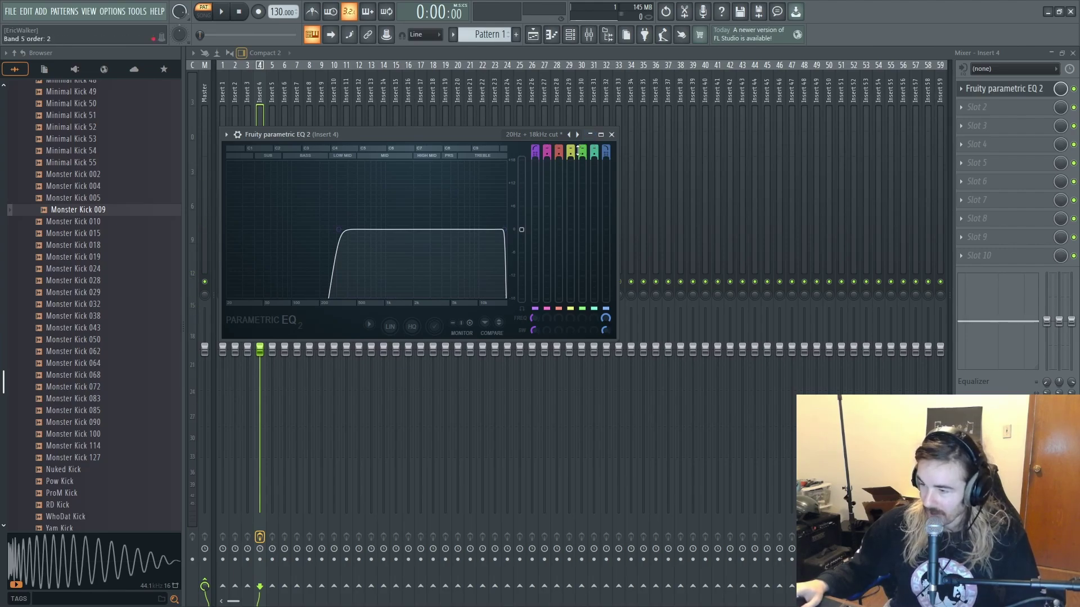
- Enable EQ band 5 as a peaking band, sweep a strong boost around 1.7 to 1.9 kHz, and close the EQ
{"action": "left_click_drag", "start_coordinate": [580, 146], "coordinate": [581, 120]}
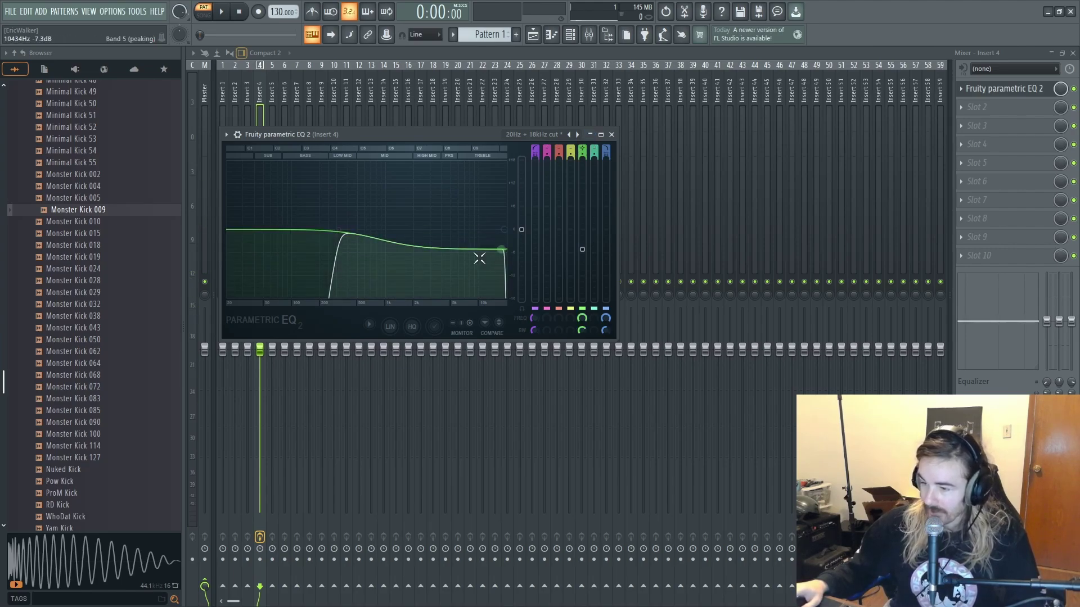
{"action": "left_click_drag", "start_coordinate": [501, 250], "coordinate": [402, 183]}
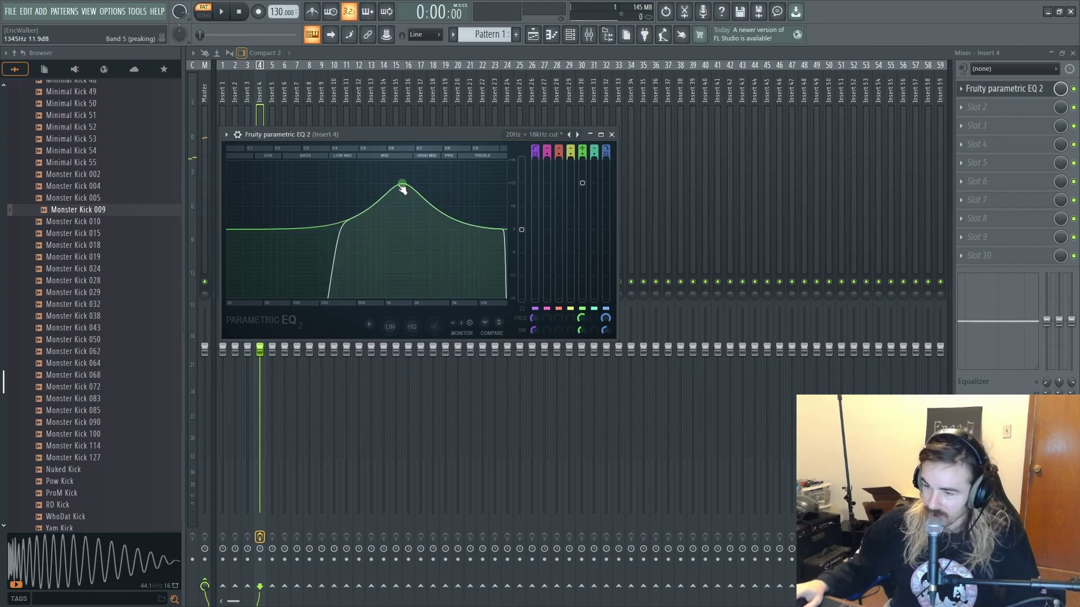
{"action": "mouse_move", "coordinate": [407, 188]}
{"action": "left_mouse_down"}
{"action": "mouse_move", "coordinate": [427, 185]}
{"action": "mouse_move", "coordinate": [419, 191]}
{"action": "left_mouse_up"}
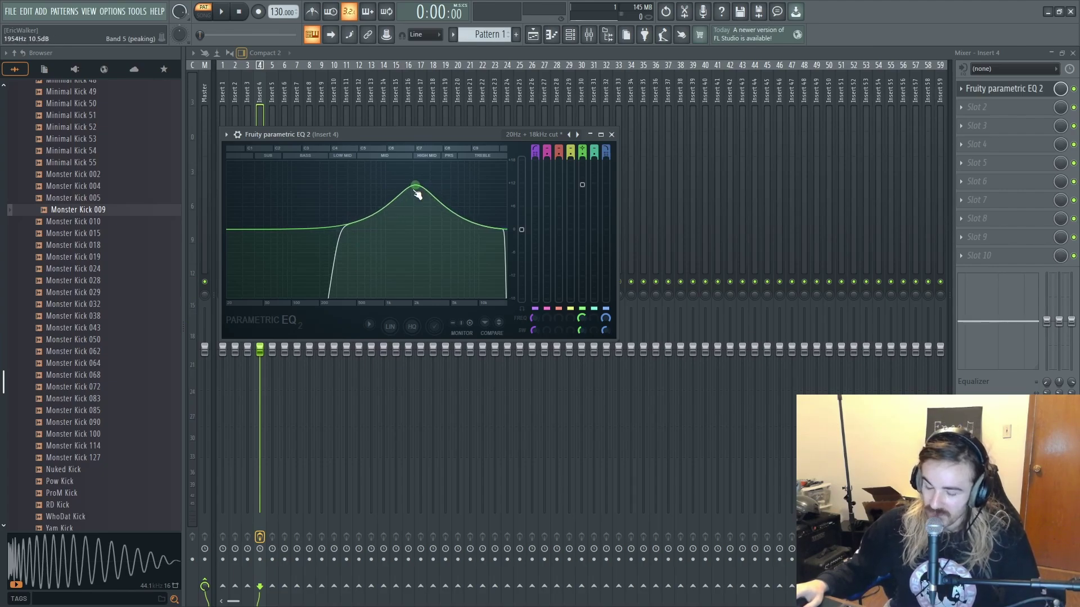
{"action": "left_click_drag", "start_coordinate": [415, 186], "coordinate": [405, 188]}
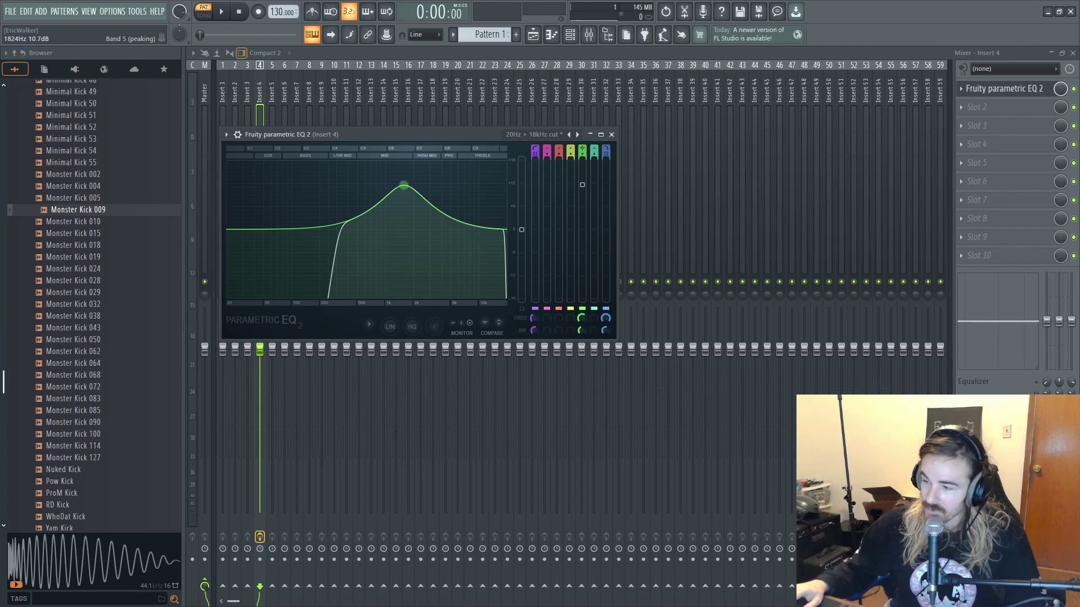
{"action": "left_click_drag", "start_coordinate": [403, 184], "coordinate": [412, 187]}
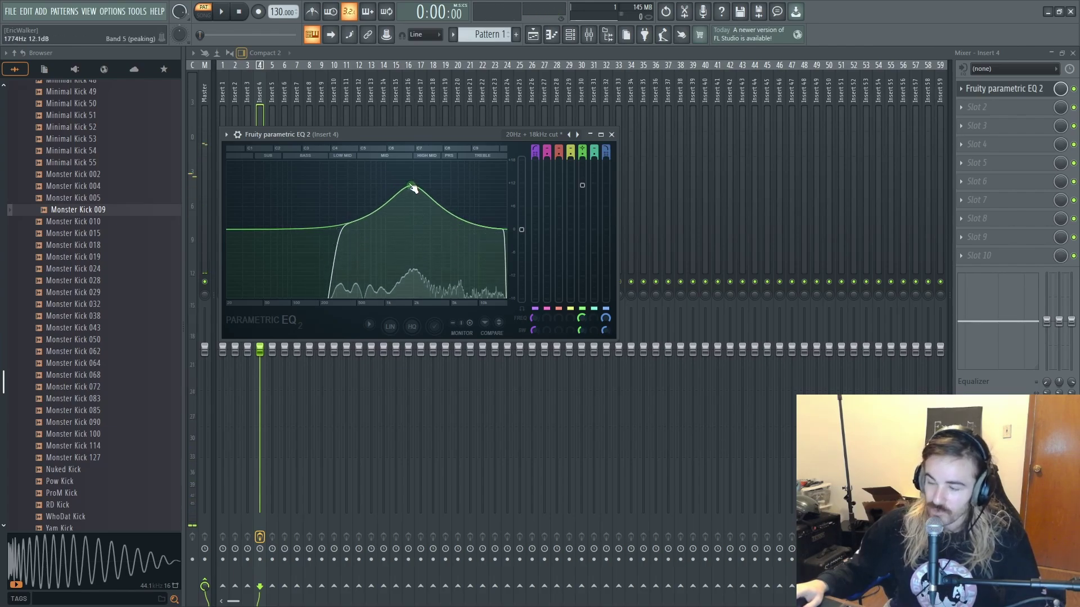
{"action": "scroll", "coordinate": [413, 187], "scroll_direction": "down", "scroll_amount": 2}
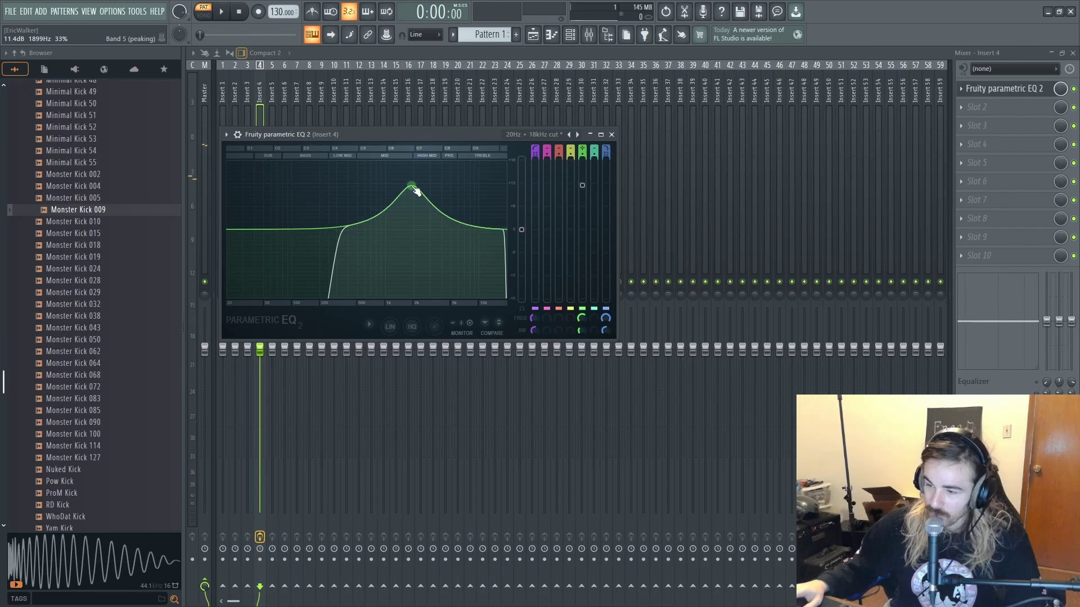
{"action": "mouse_move", "coordinate": [412, 186]}
{"action": "left_mouse_down"}
{"action": "mouse_move", "coordinate": [395, 180]}
{"action": "mouse_move", "coordinate": [405, 187]}
{"action": "left_mouse_up"}
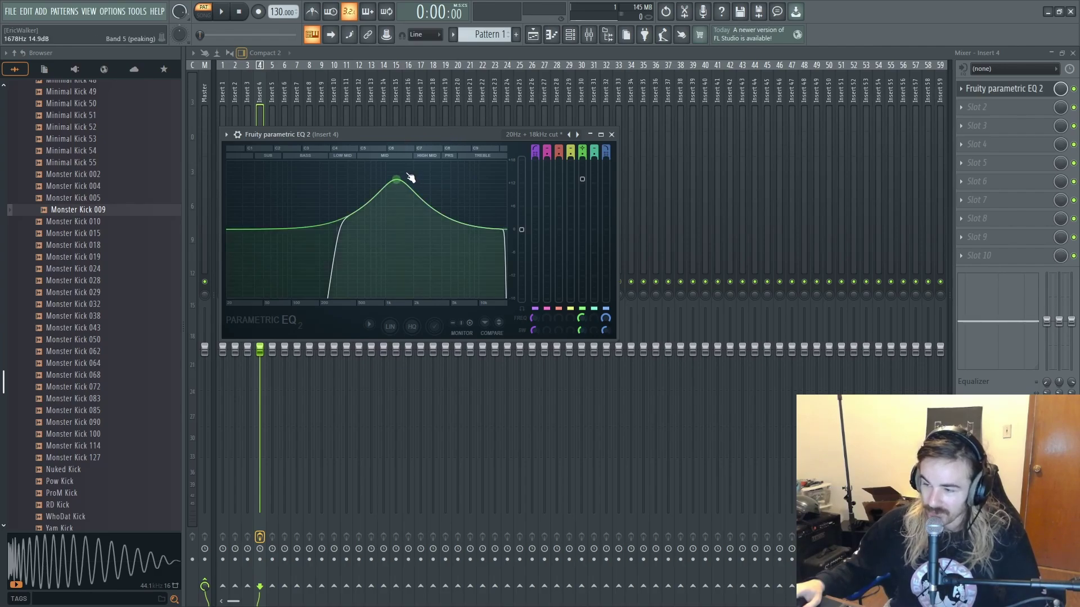
{"action": "mouse_move", "coordinate": [406, 171]}
{"action": "left_mouse_down"}
{"action": "mouse_move", "coordinate": [376, 167]}
{"action": "mouse_move", "coordinate": [416, 178]}
{"action": "left_mouse_up"}
{"action": "key", "text": "Escape"}
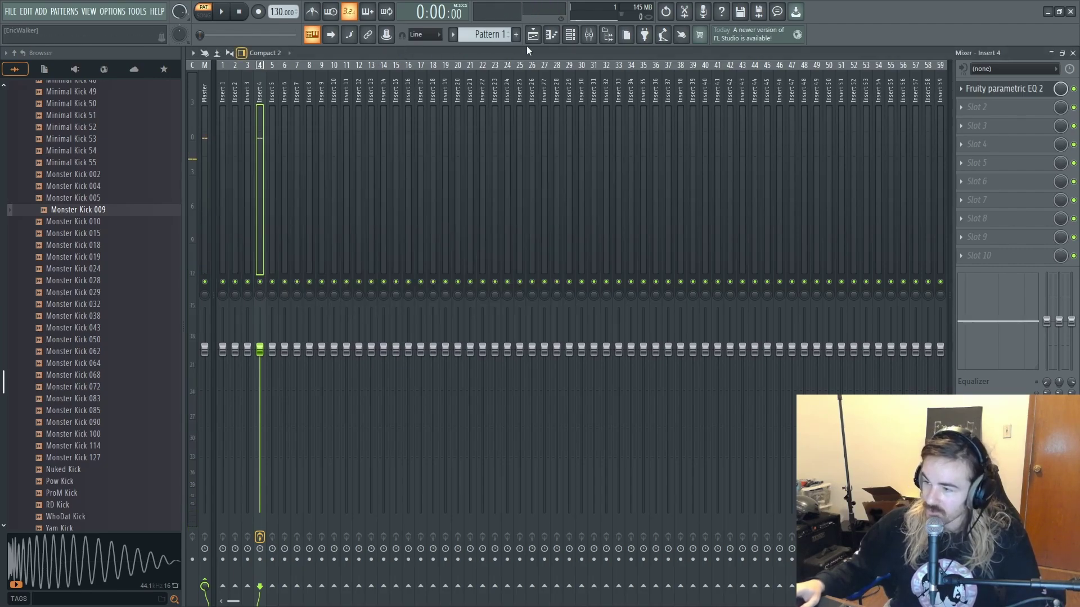
- Play the two layered kicks from the channel rack, set the tempo to 175 BPM and play the pattern again
{"action": "left_click", "coordinate": [571, 36]}
{"action": "key", "text": "space"}
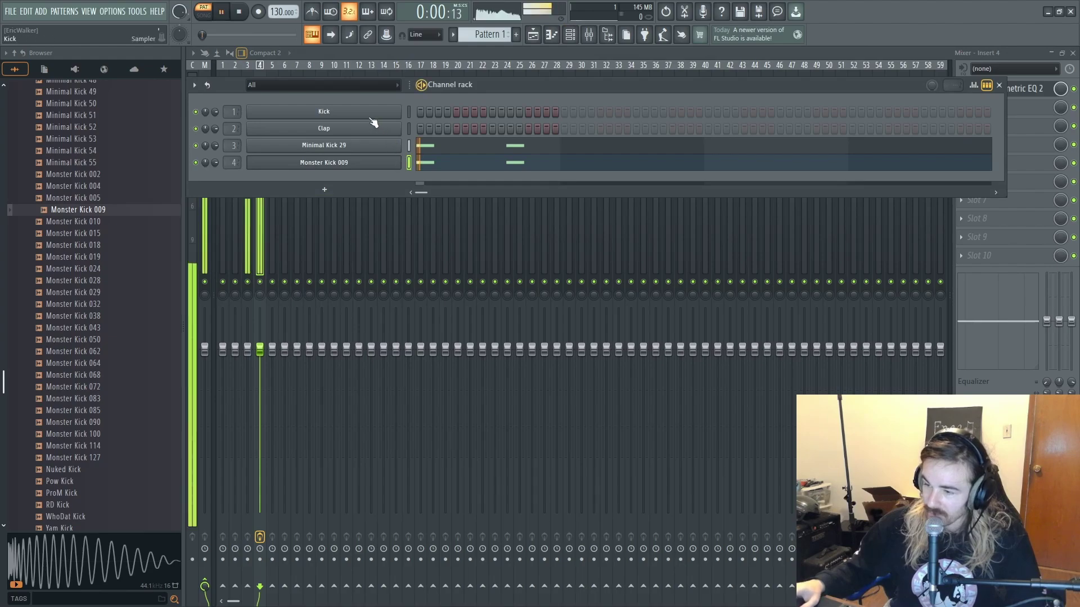
{"action": "key", "text": "space"}
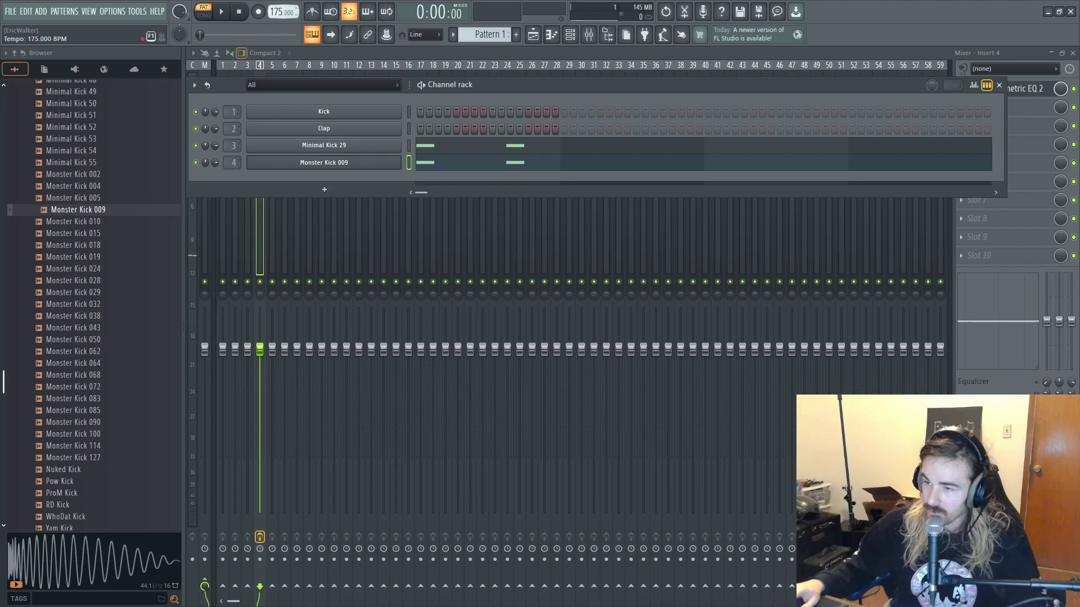
{"action": "key", "text": "space"}
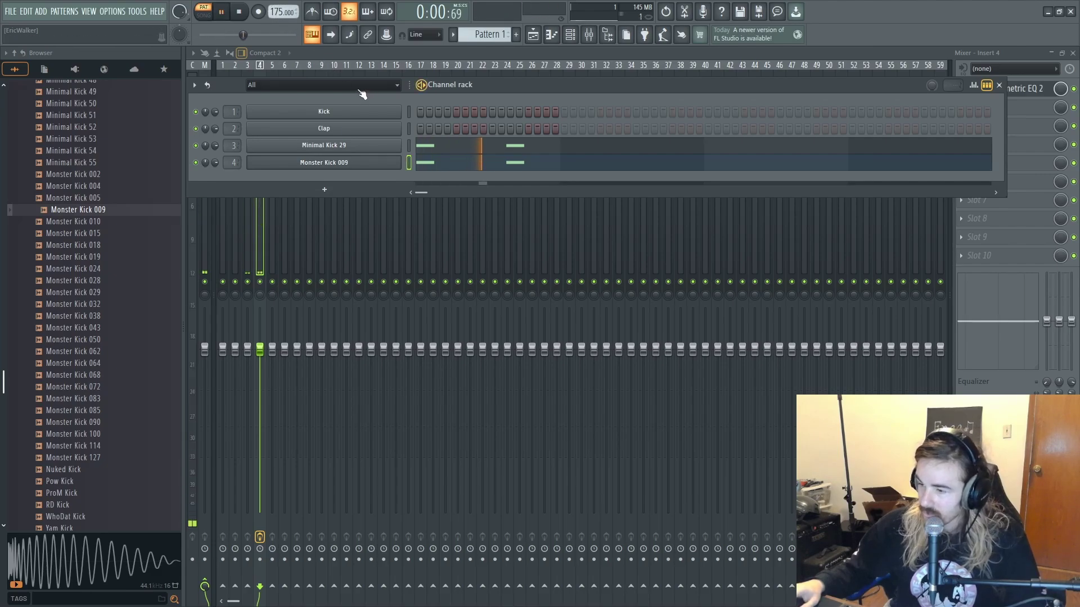
{"action": "key", "text": "space"}
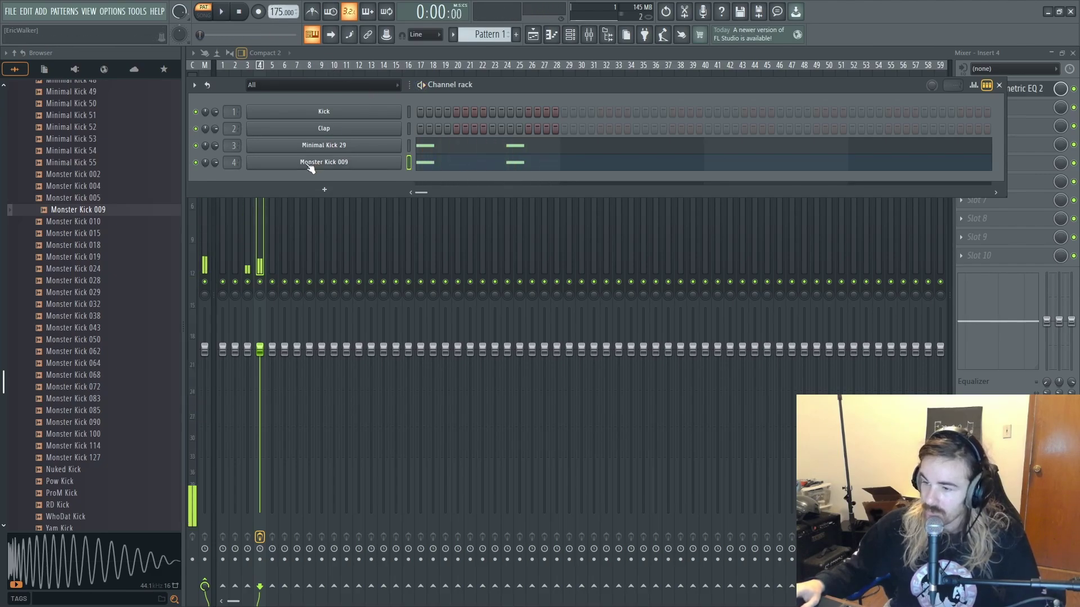
- Add Transient Processor to slot 8 of Insert 4, turn down its release and play the pattern
{"action": "left_click", "coordinate": [314, 163]}
{"action": "left_click", "coordinate": [1012, 241]}
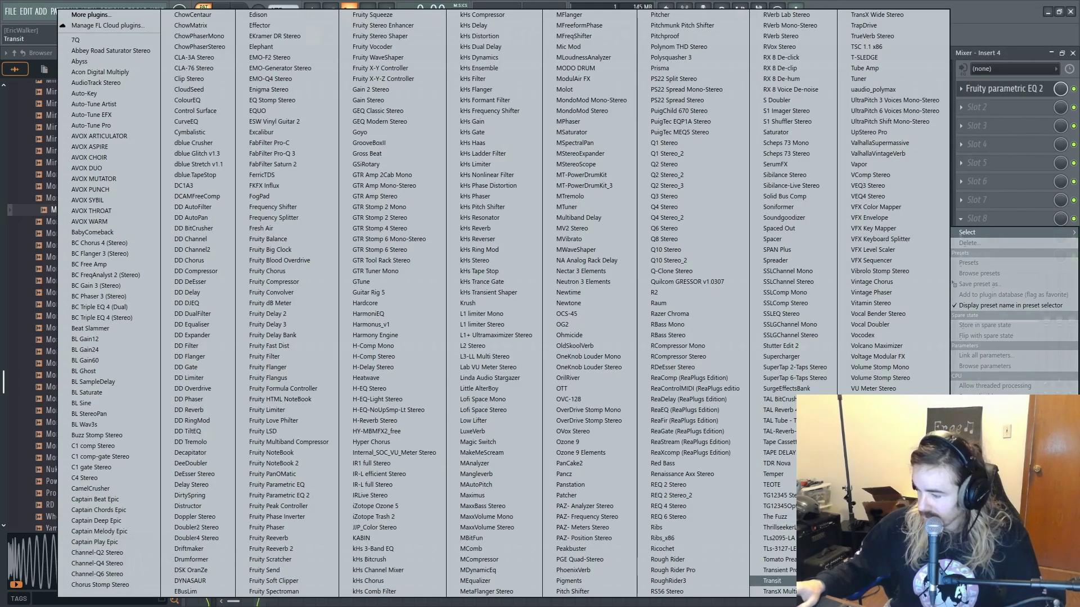
{"action": "left_click", "coordinate": [776, 570]}
{"action": "left_click_drag", "start_coordinate": [435, 157], "coordinate": [416, 167]}
{"action": "key", "text": "space"}
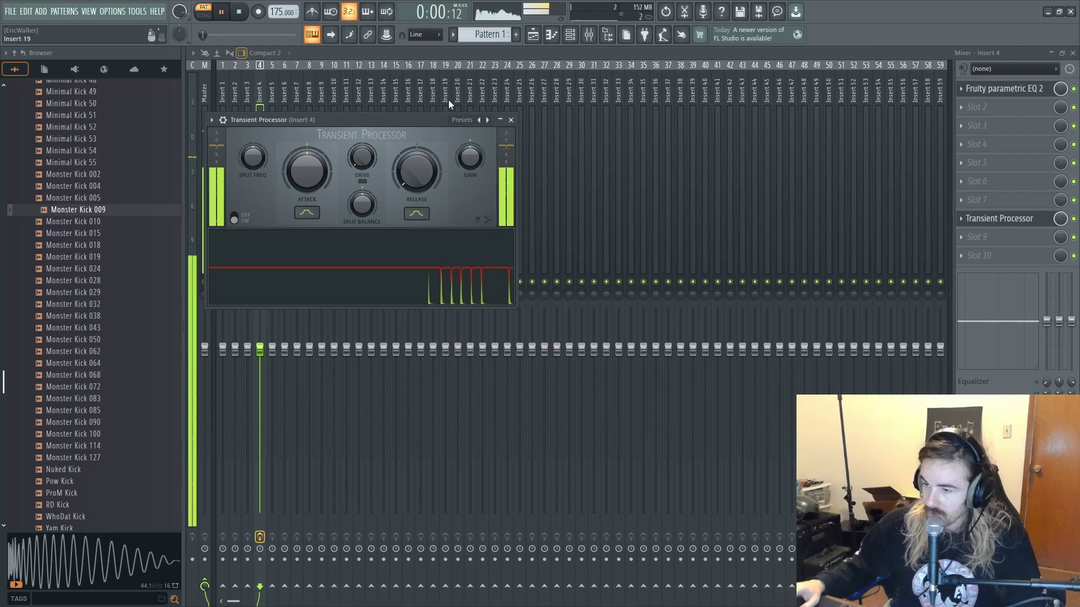
{"action": "key", "text": "space"}
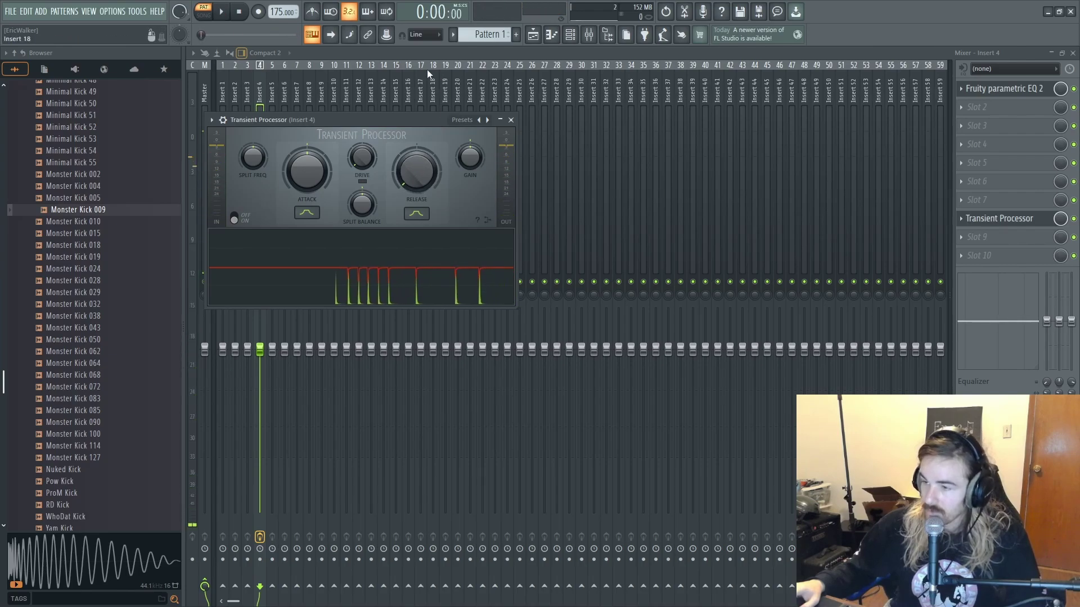
- Collapse the Kicks folder, open the Snares folder of the Drums pack, and audition Chromo Snare and BBox Snare
{"action": "scroll", "coordinate": [114, 180], "scroll_direction": "up", "scroll_amount": 10}
{"action": "scroll", "coordinate": [116, 177], "scroll_direction": "up", "scroll_amount": 20}
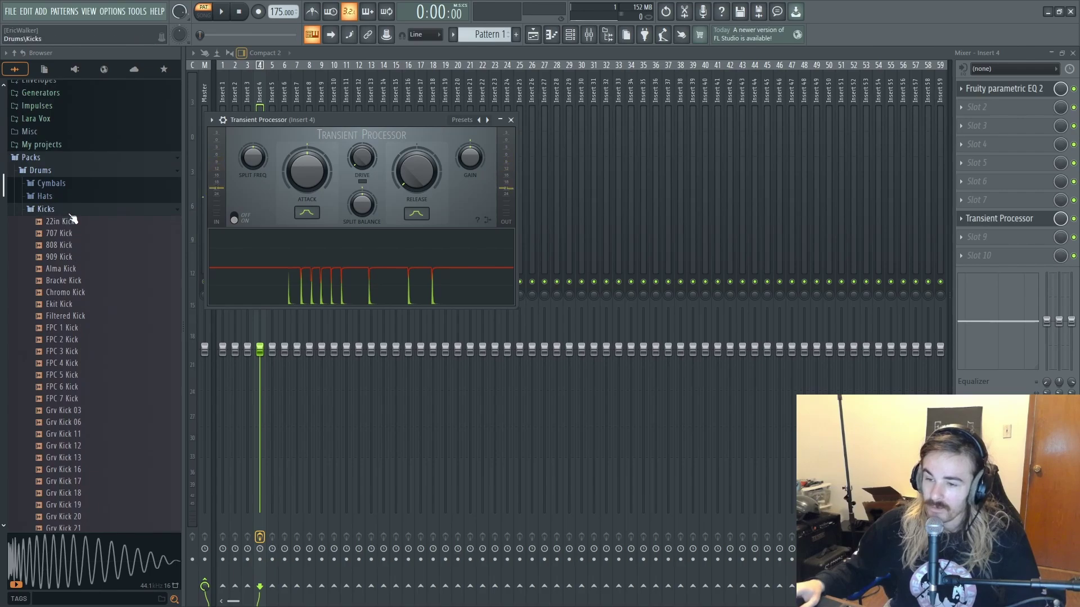
{"action": "left_click", "coordinate": [70, 212]}
{"action": "left_click", "coordinate": [65, 262]}
{"action": "scroll", "coordinate": [77, 251], "scroll_direction": "down", "scroll_amount": 6}
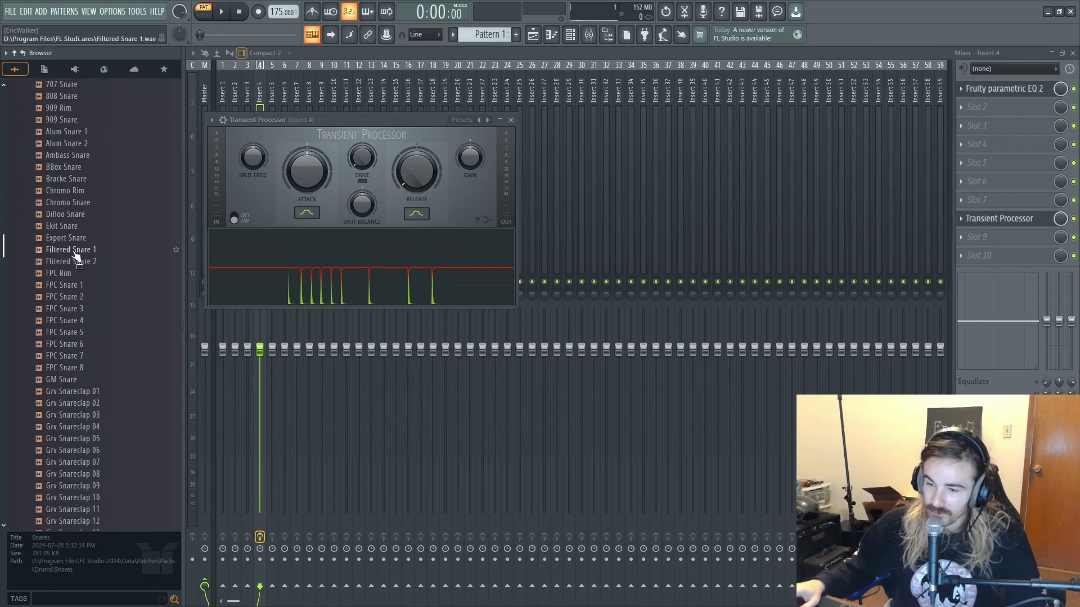
{"action": "left_click", "coordinate": [110, 206]}
{"action": "left_click", "coordinate": [103, 170]}
- Audition 808 Snare, 909 Rim, 909 Snare, Chromo Snare and Ekit Snare in the Snares folder
{"action": "scroll", "coordinate": [101, 174], "scroll_direction": "up", "scroll_amount": 4}
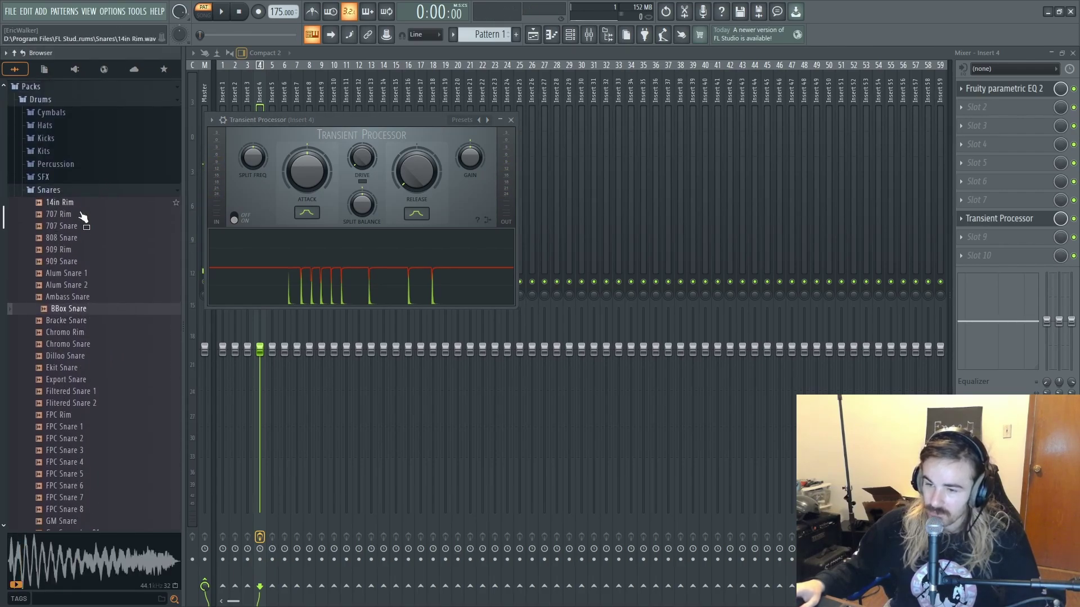
{"action": "left_click", "coordinate": [70, 239]}
{"action": "left_click", "coordinate": [68, 251]}
{"action": "left_click", "coordinate": [67, 263]}
{"action": "scroll", "coordinate": [66, 263], "scroll_direction": "down", "scroll_amount": 4}
{"action": "left_click", "coordinate": [76, 202]}
{"action": "left_click", "coordinate": [67, 225]}
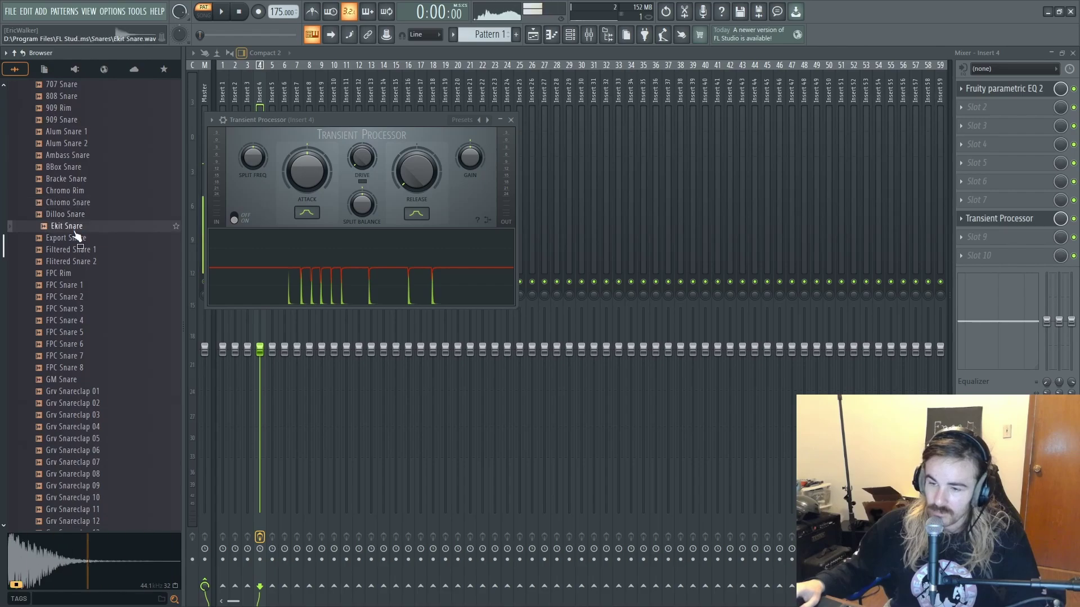
- Audition Flitered Snare 2, FPC Snare 1 through 8, GM Snare and Grv Snareclap 01
{"action": "left_click", "coordinate": [68, 261]}
{"action": "left_click", "coordinate": [61, 285]}
{"action": "left_click", "coordinate": [59, 298]}
{"action": "left_click", "coordinate": [55, 310]}
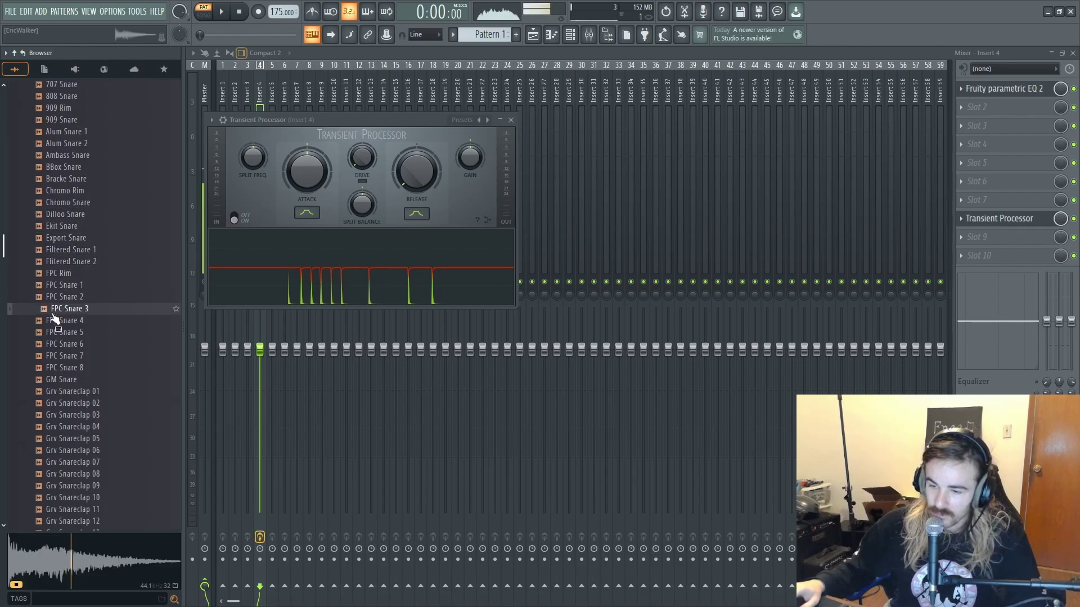
{"action": "left_click", "coordinate": [51, 321]}
{"action": "left_click", "coordinate": [48, 334]}
{"action": "left_click", "coordinate": [46, 344]}
{"action": "left_click", "coordinate": [44, 356]}
{"action": "left_click", "coordinate": [43, 368]}
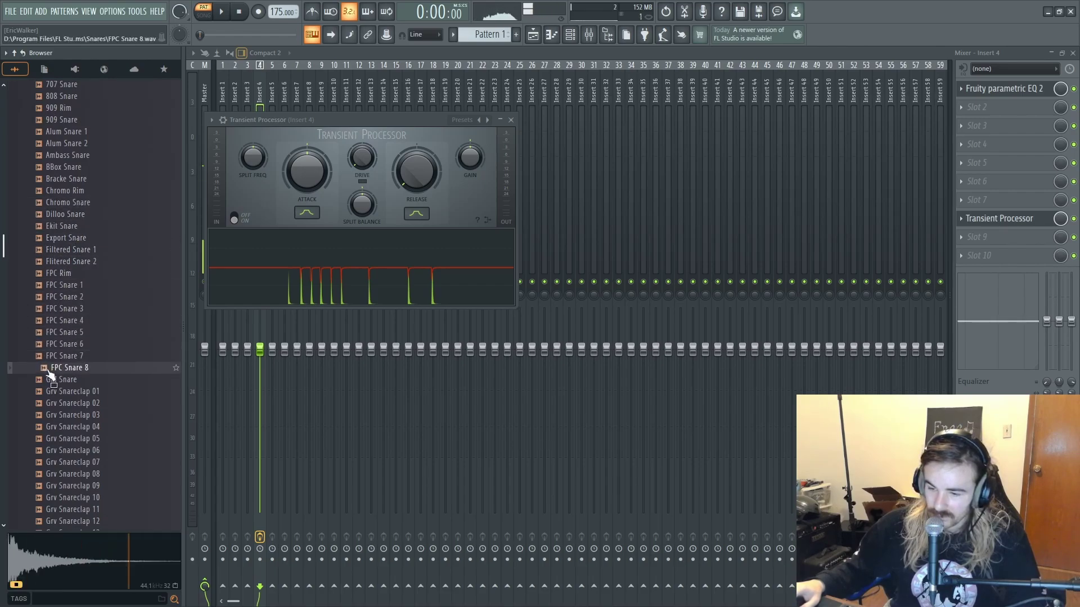
{"action": "left_click", "coordinate": [41, 380]}
{"action": "key", "text": "Down"}
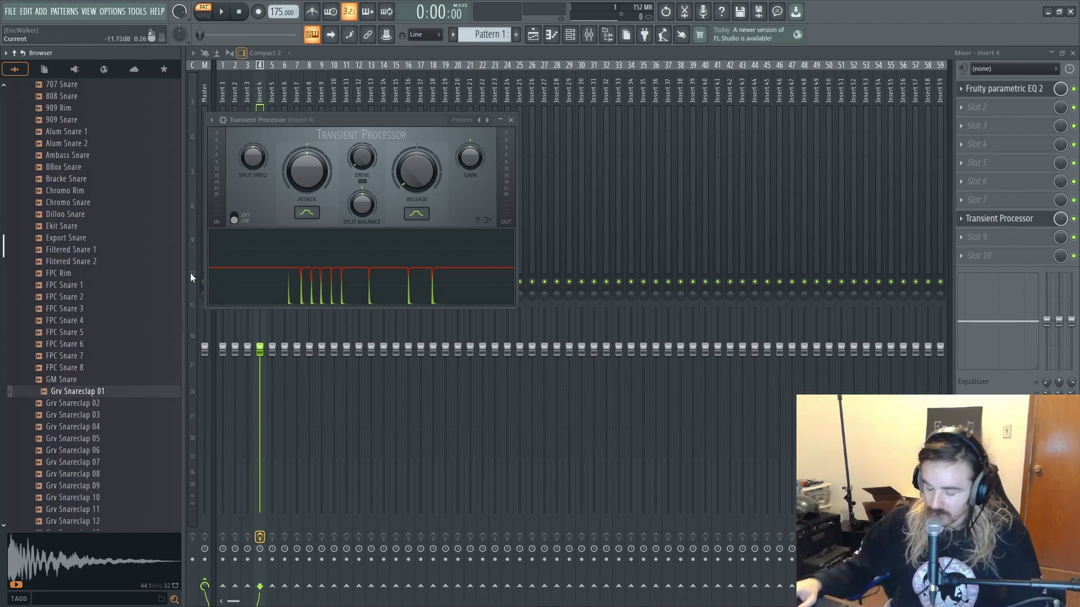
- Audition Grv Snareclap 02 through 09, ending back on Grv Snareclap 08
{"action": "scroll", "coordinate": [128, 217], "scroll_direction": "down", "scroll_amount": 4}
{"action": "key", "text": "Down"}
{"action": "key", "text": "Down"}
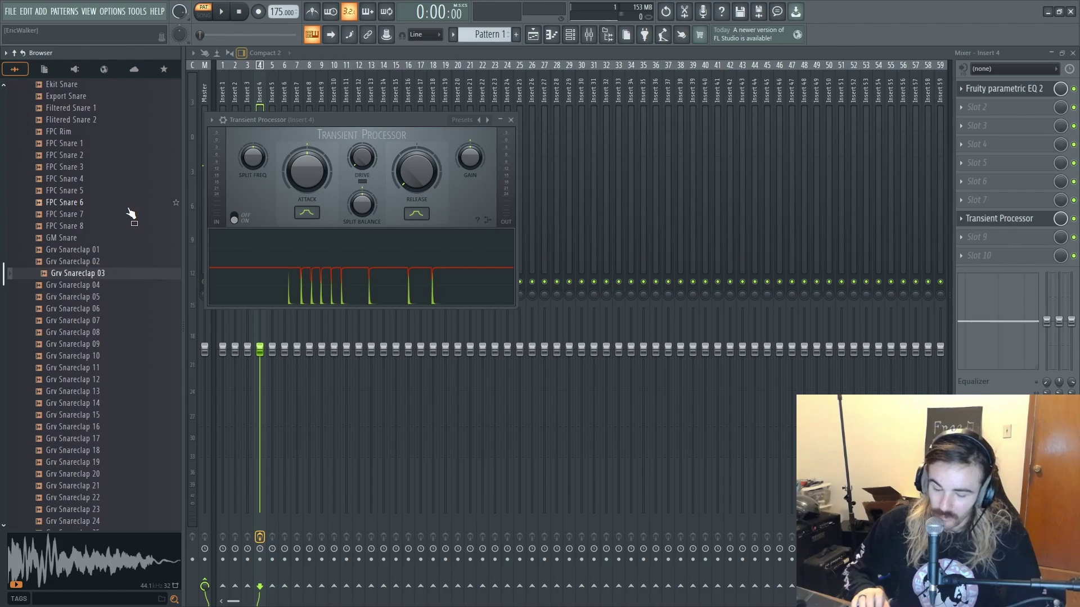
{"action": "key", "text": "Down"}
{"action": "key", "text": "Down"}
{"action": "key", "text": "Down"}
{"action": "key", "text": "Down"}
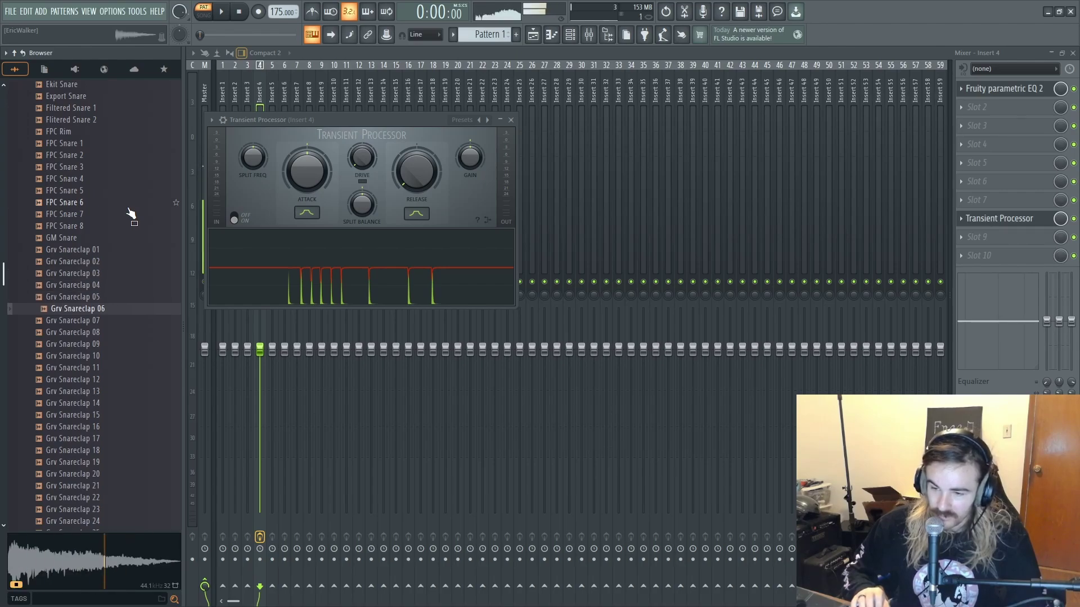
{"action": "key", "text": "Down"}
{"action": "key", "text": "Down"}
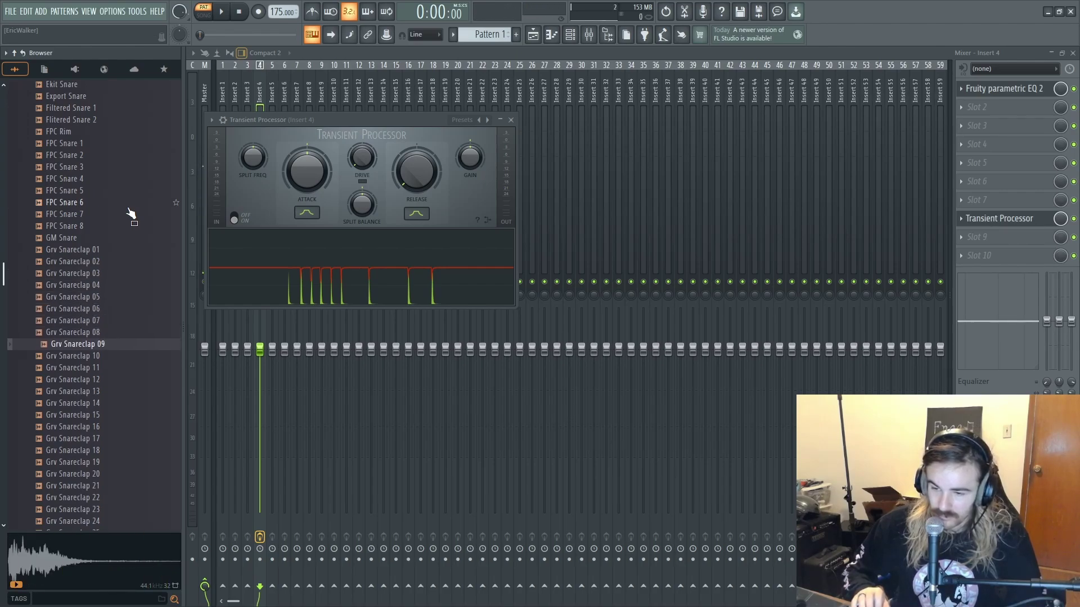
{"action": "key", "text": "Up"}
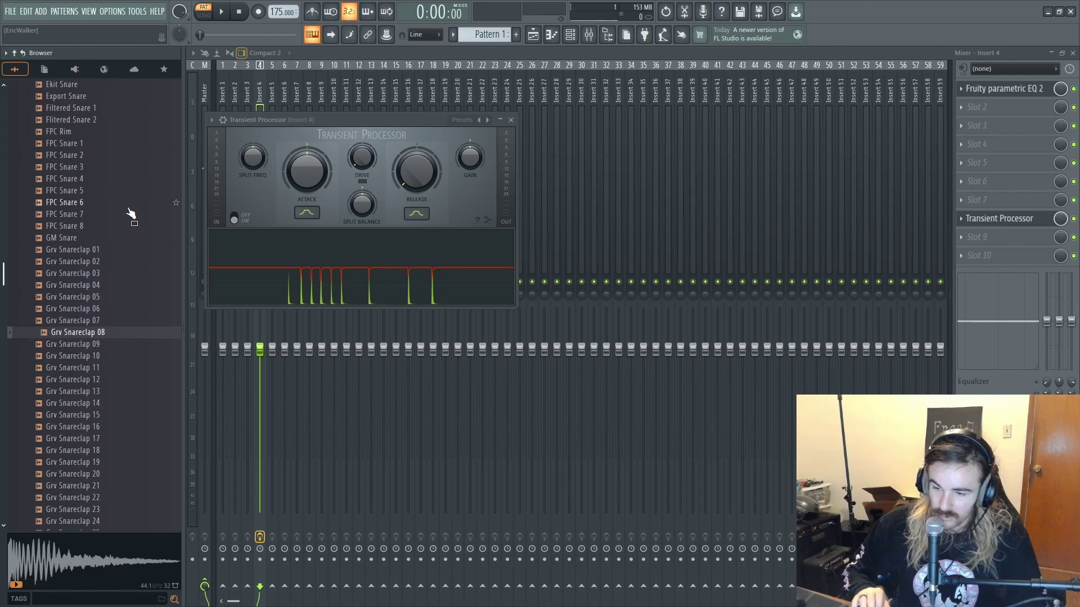
- Load Grv Snareclap 08 into channel 2 of the channel rack and open its sampler settings
{"action": "left_click", "coordinate": [580, 35]}
{"action": "left_click_drag", "start_coordinate": [112, 333], "coordinate": [361, 136]}
{"action": "left_click", "coordinate": [361, 136]}
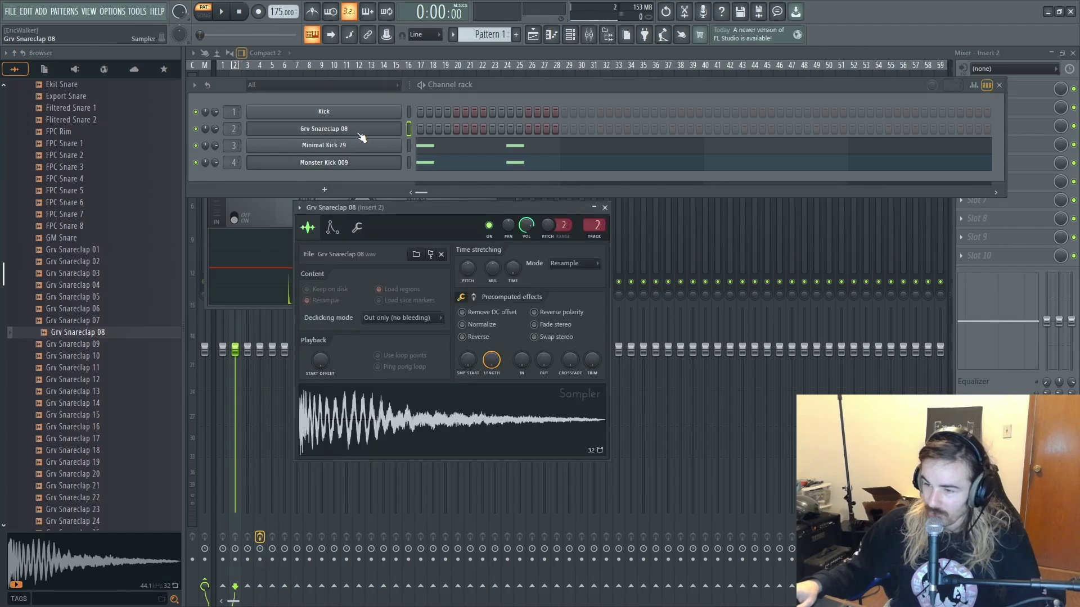
- Shape Grv Snareclap 08's volume envelope into a short hit with 1% hold and reduced decay, sustain and release, testing the sound
{"action": "left_click", "coordinate": [333, 229]}
{"action": "key", "text": "q"}
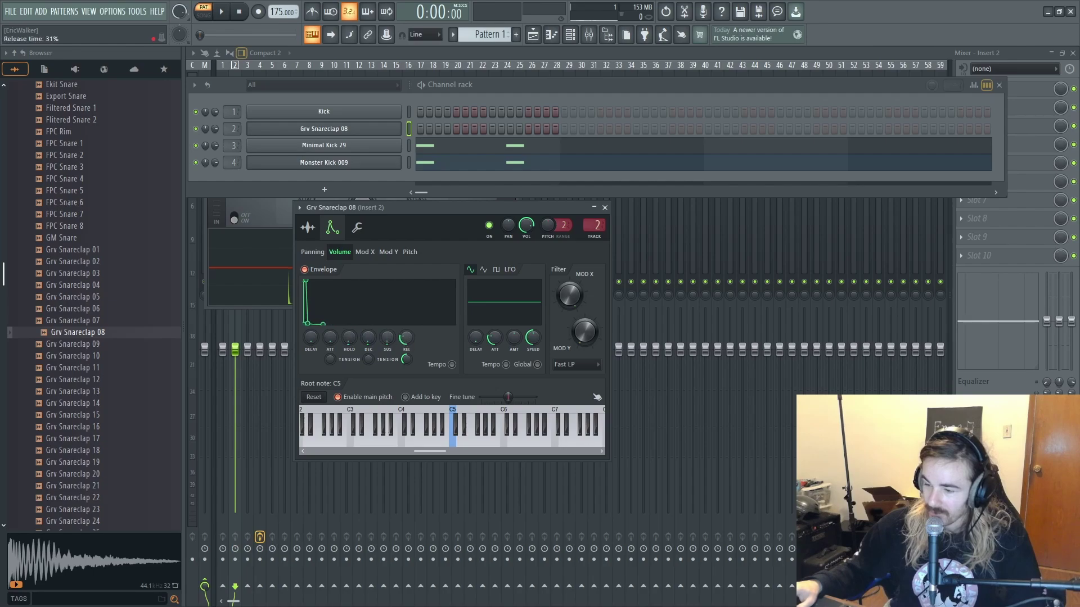
{"action": "mouse_move", "coordinate": [349, 337]}
{"action": "left_mouse_down"}
{"action": "mouse_move", "coordinate": [350, 351]}
{"action": "mouse_move", "coordinate": [367, 336]}
{"action": "left_mouse_up"}
{"action": "key", "text": "z"}
{"action": "key", "text": "z"}
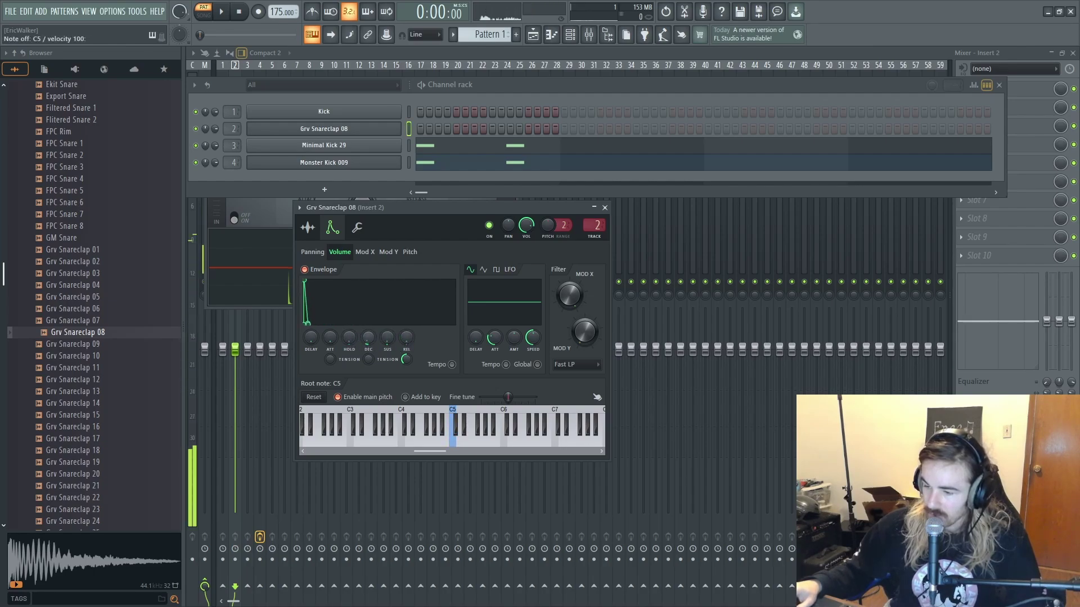
{"action": "key", "text": "z"}
{"action": "key", "text": "z"}
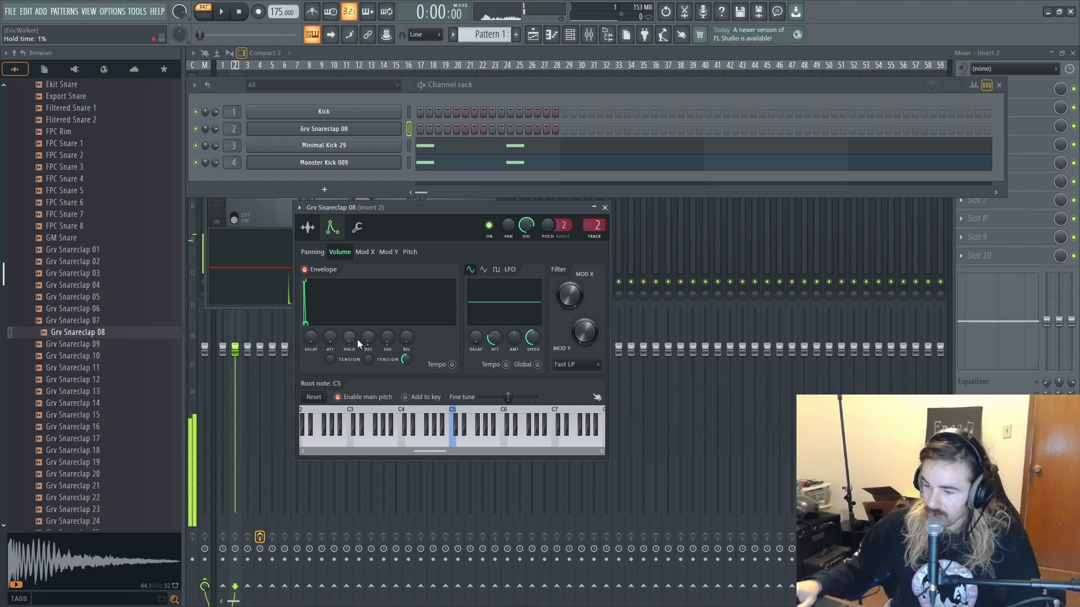
{"action": "key", "text": "z"}
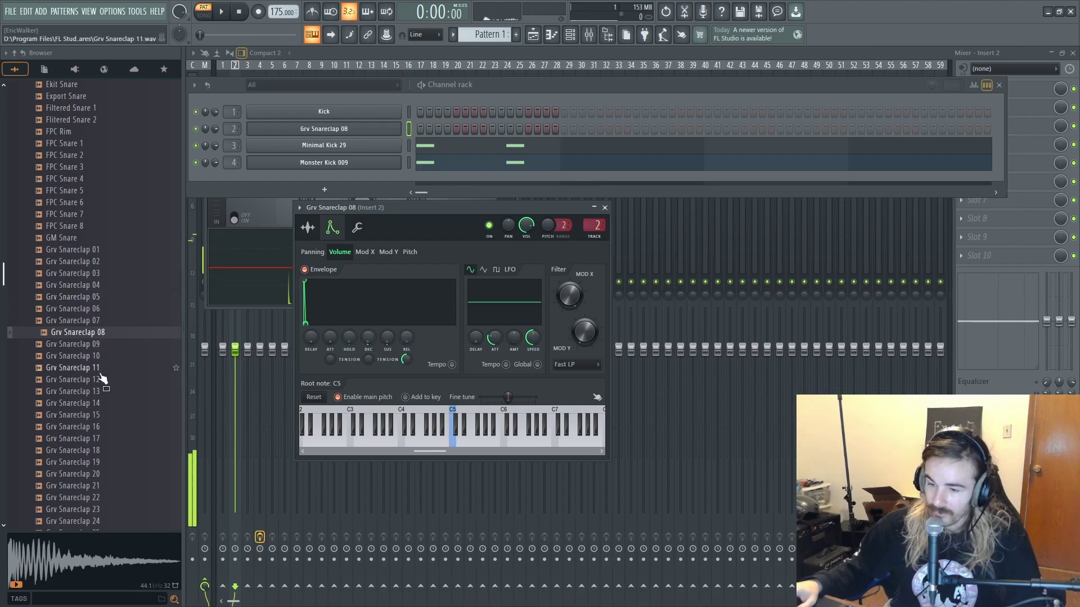
{"action": "key", "text": "z"}
- Compare Grv Snareclap 08 and 09, and load Grv Snareclap 09 into channel 1, replacing the Kick
{"action": "left_click", "coordinate": [86, 348]}
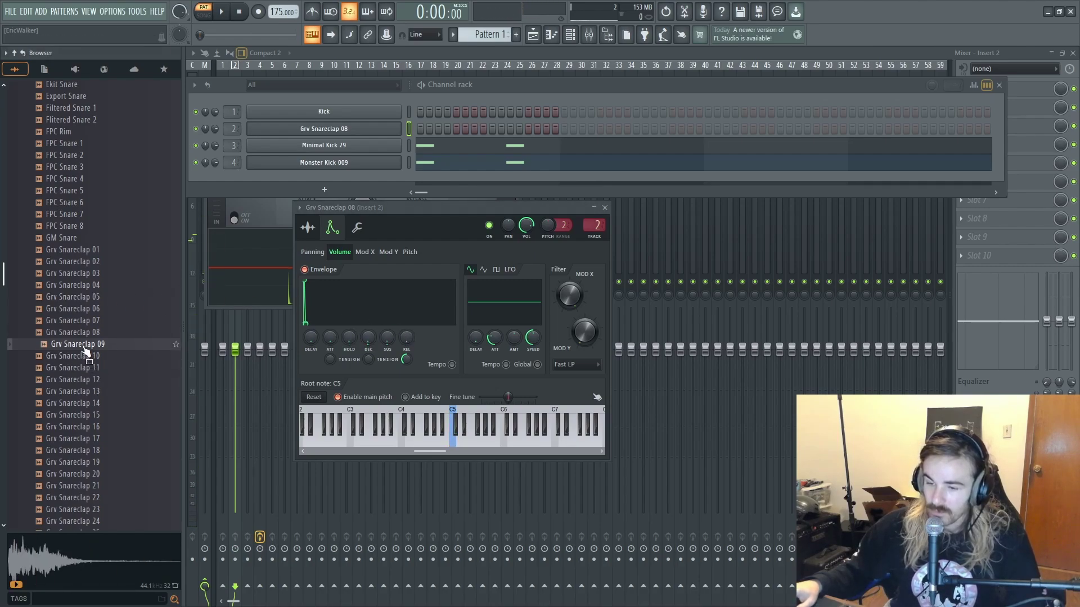
{"action": "left_click", "coordinate": [79, 334]}
{"action": "left_click", "coordinate": [78, 345]}
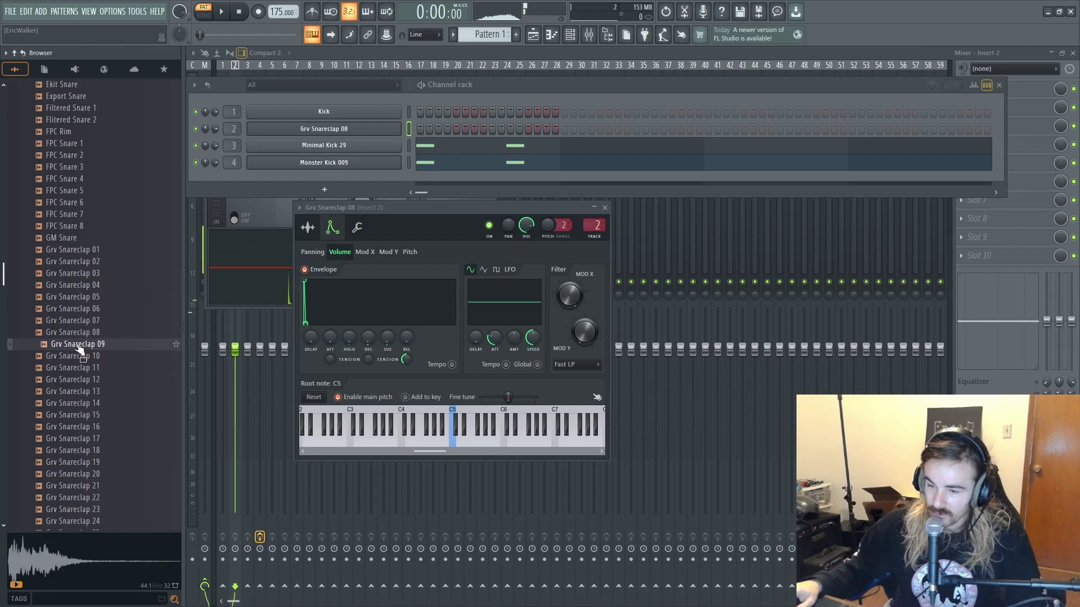
{"action": "left_click_drag", "start_coordinate": [197, 284], "coordinate": [388, 108]}
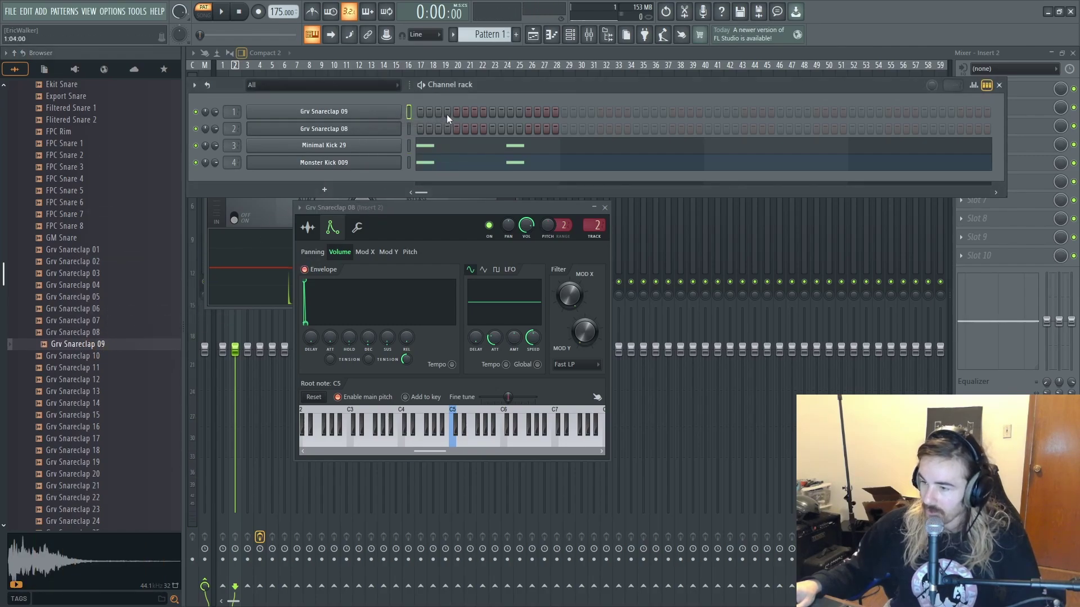
- Add hits on steps 5 and 13 for both Grv Snareclap 09 and Grv Snareclap 08, and play the pattern
{"action": "left_click", "coordinate": [525, 115]}
{"action": "left_click", "coordinate": [456, 128]}
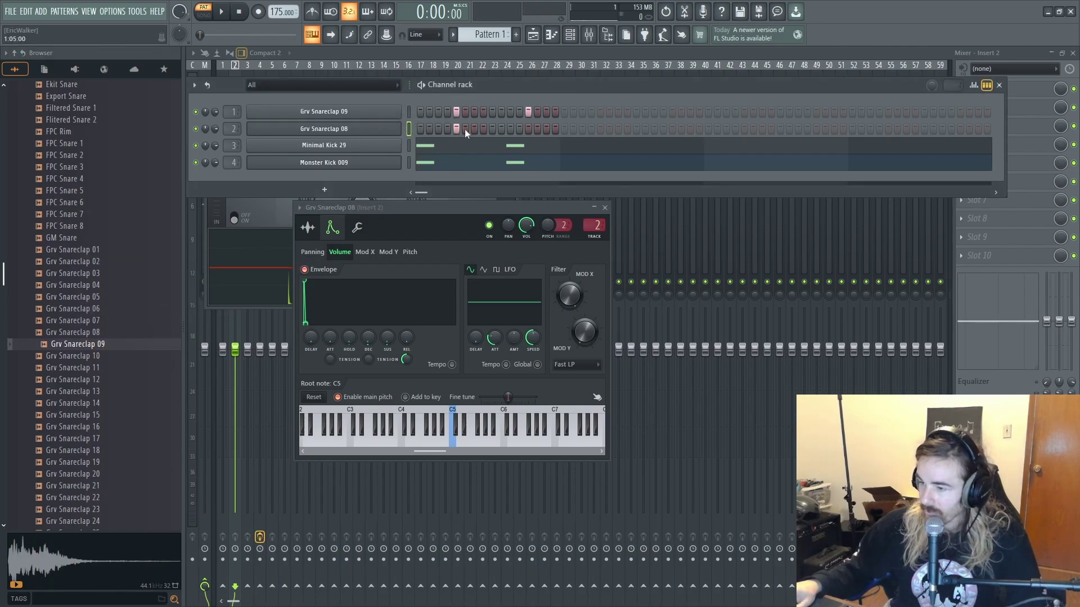
{"action": "key", "text": "space"}
{"action": "left_click", "coordinate": [528, 129]}
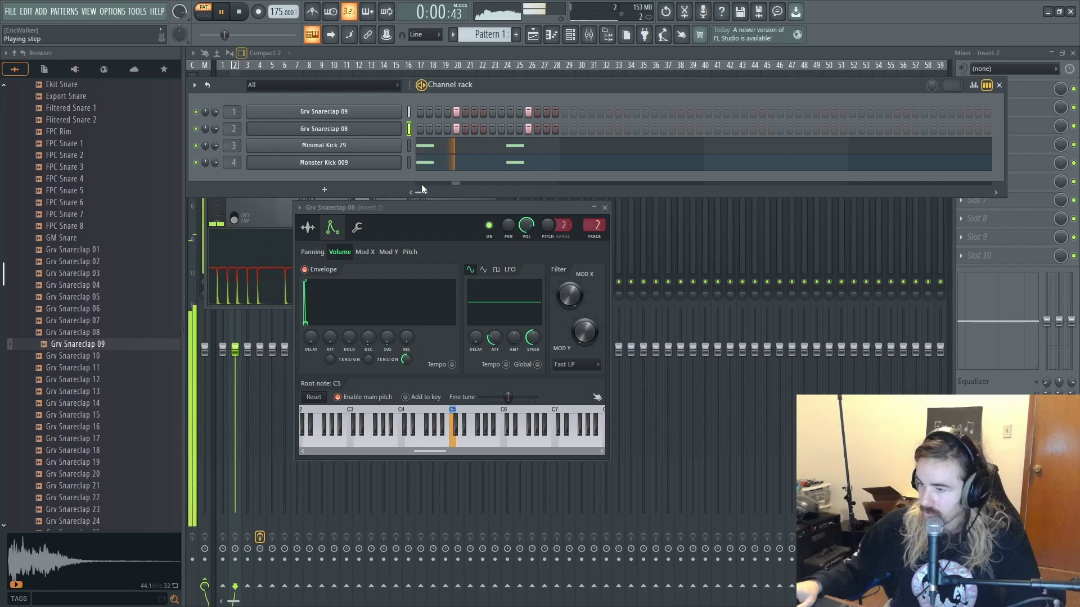
- Stop playback and clear Grv Snareclap 09's hits on steps 5 and 13
{"action": "key", "text": "space"}
{"action": "right_click", "coordinate": [459, 110]}
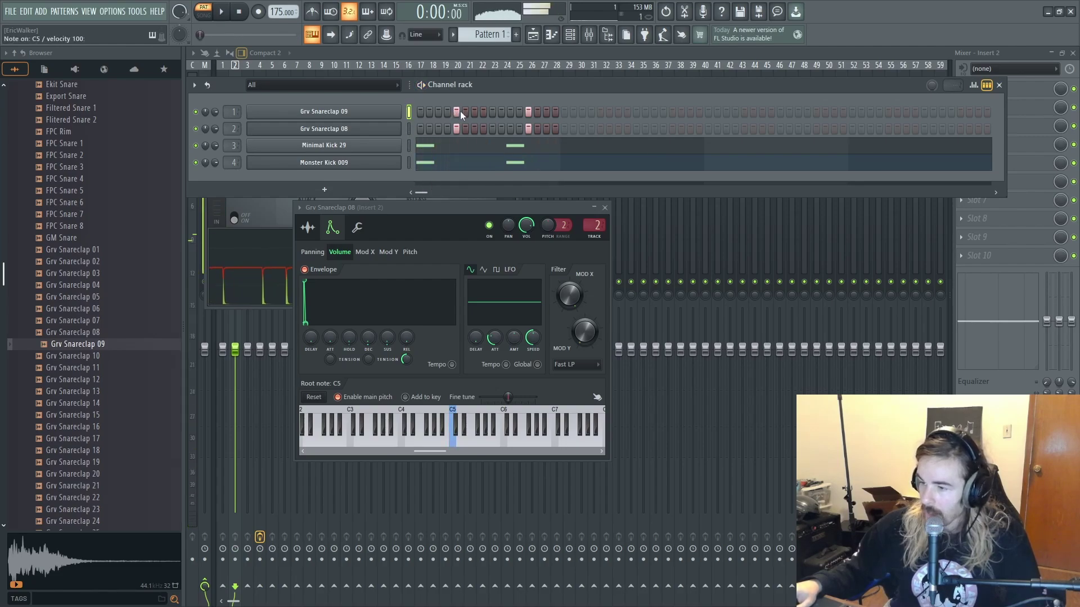
{"action": "right_click", "coordinate": [528, 111]}
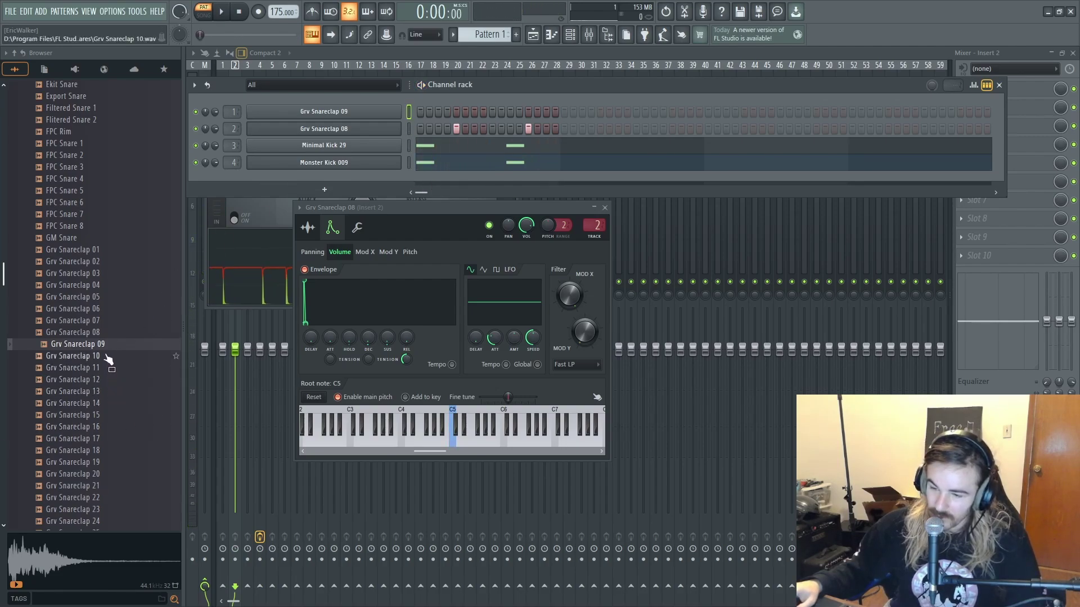
- Audition Grv Snareclap 10 through 30, Importer Snare 1 and Importer Snare 2
{"action": "key", "text": "Down"}
{"action": "key", "text": "Down"}
{"action": "key", "text": "Down"}
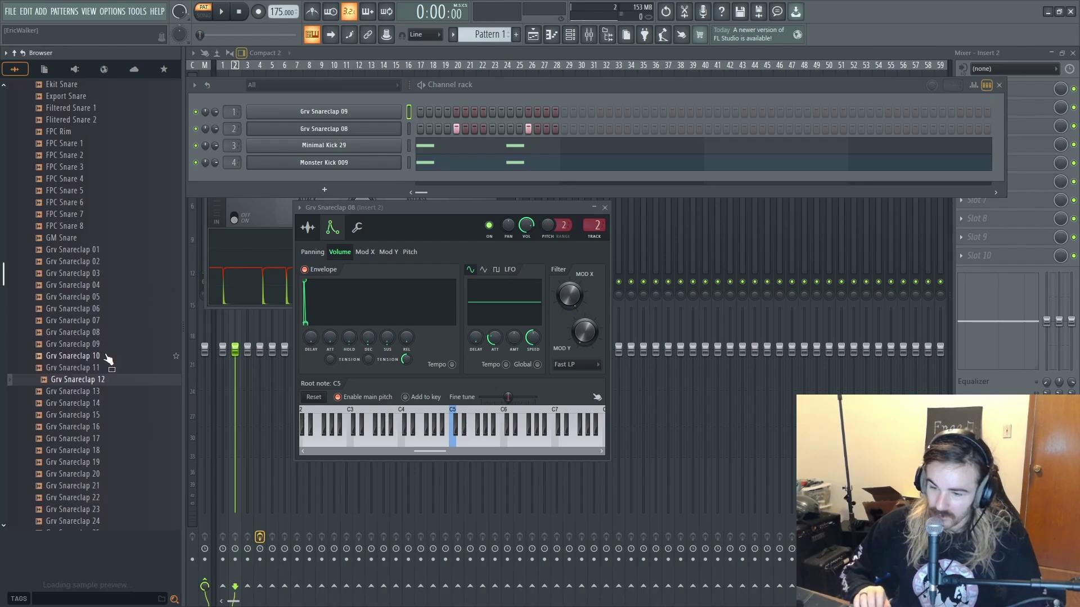
{"action": "key", "text": "Down"}
{"action": "key", "text": "Down"}
{"action": "key", "text": "Down"}
{"action": "key", "text": "Down"}
{"action": "key", "text": "Down"}
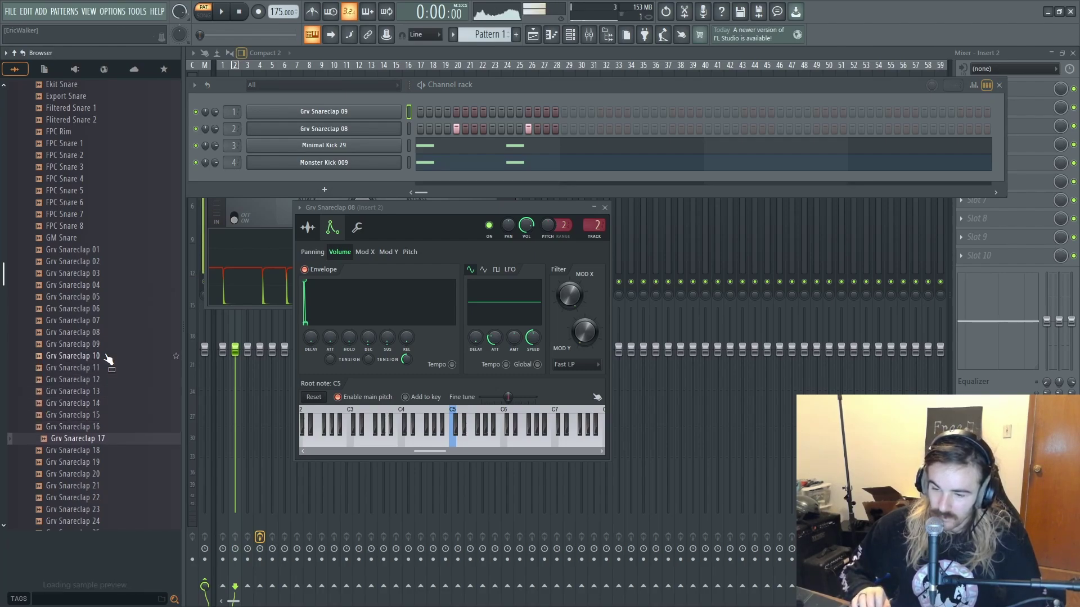
{"action": "key", "text": "Down"}
{"action": "key", "text": "Down"}
{"action": "key", "text": "Down"}
{"action": "key", "text": "Down"}
{"action": "key", "text": "Down"}
{"action": "key", "text": "Down"}
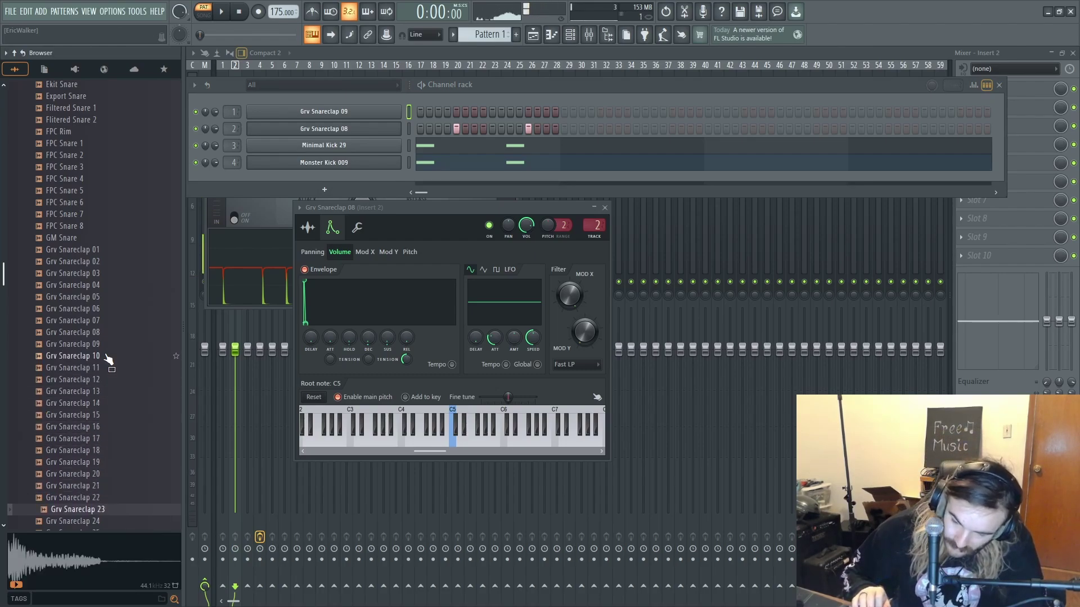
{"action": "key", "text": "Down"}
{"action": "key", "text": "Down"}
{"action": "key", "text": "Down"}
{"action": "key", "text": "Down"}
{"action": "key", "text": "Down"}
{"action": "key", "text": "Down"}
{"action": "key", "text": "Down"}
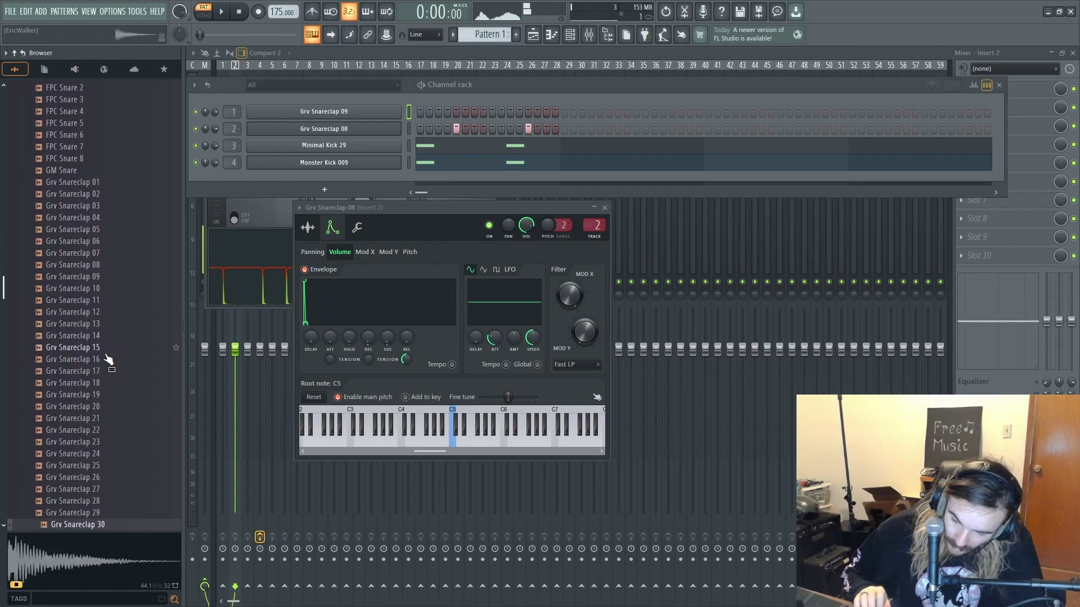
{"action": "key", "text": "Down"}
{"action": "key", "text": "Down"}
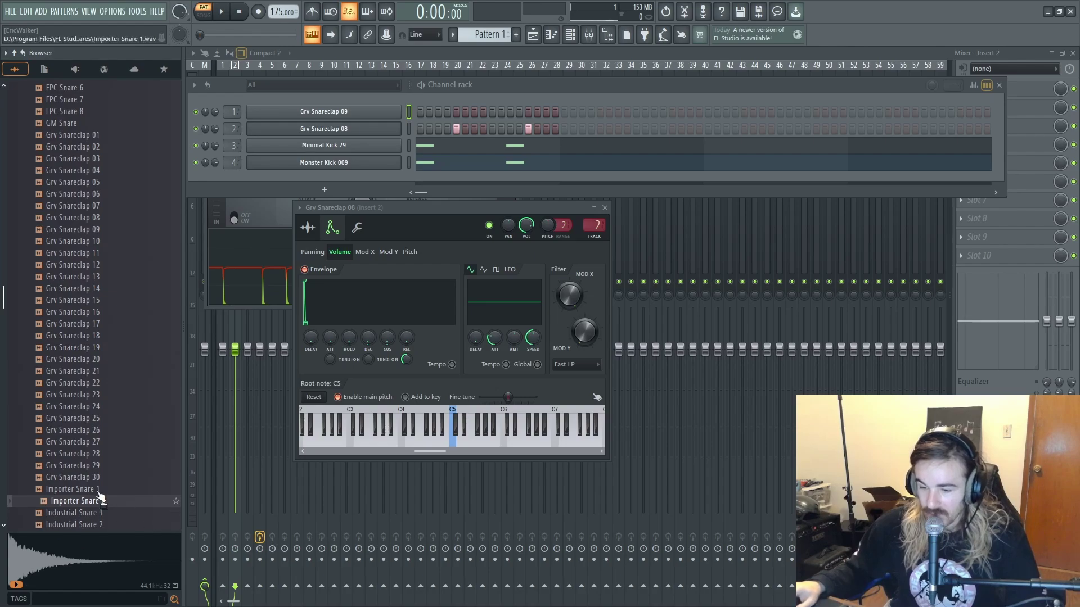
- Add Importer Snare 2 as a new channel above Grv Snareclap 08 and shorten its volume envelope with 1% hold and lower decay and release
{"action": "left_click_drag", "start_coordinate": [75, 500], "coordinate": [386, 121]}
{"action": "left_click", "coordinate": [317, 130]}
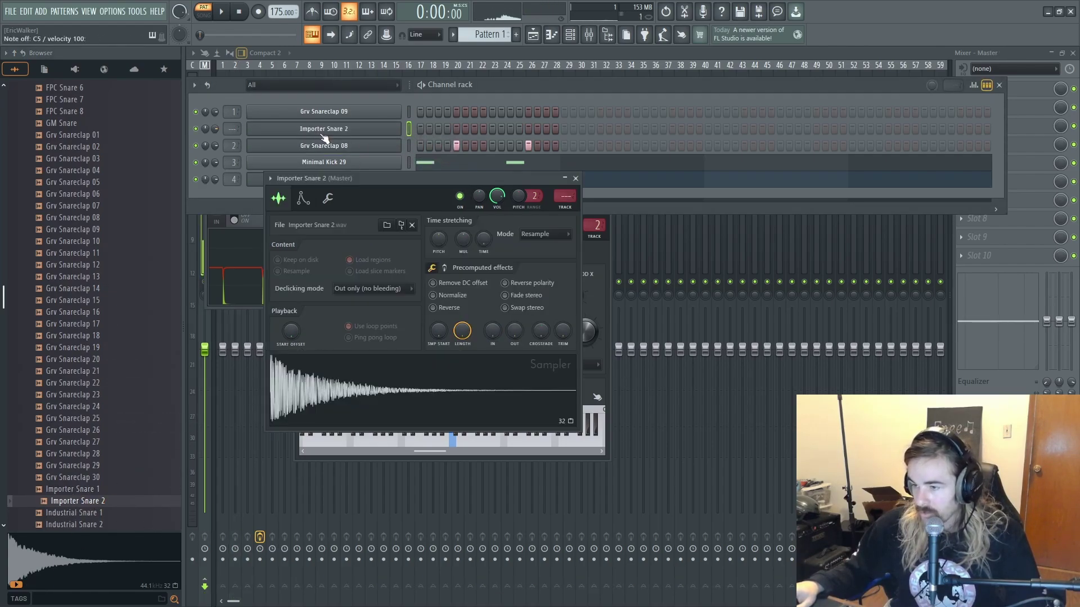
{"action": "left_click", "coordinate": [302, 198]}
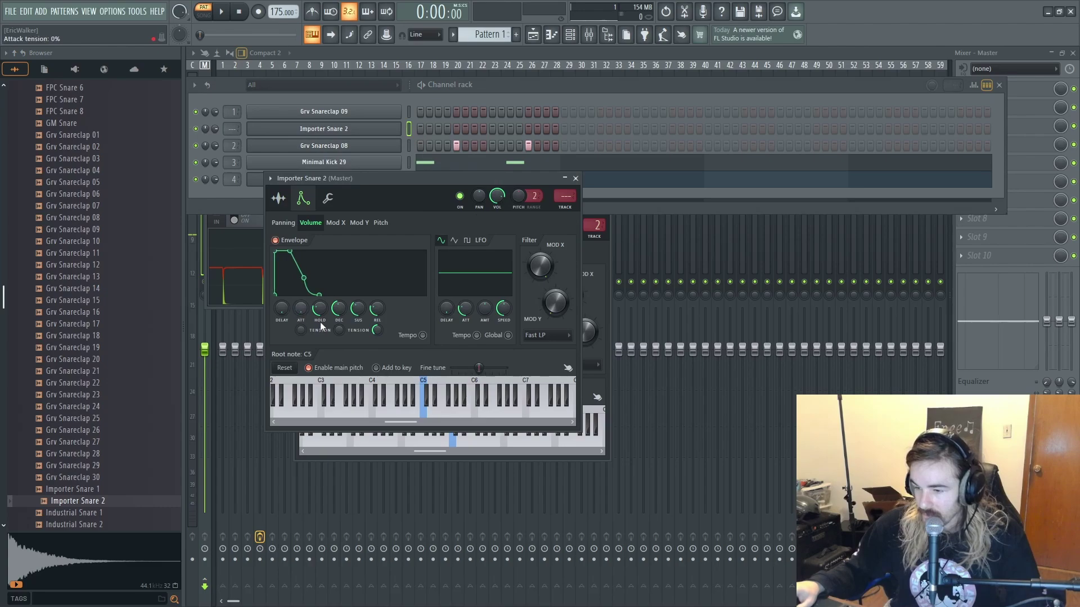
{"action": "left_click_drag", "start_coordinate": [342, 304], "coordinate": [342, 343]}
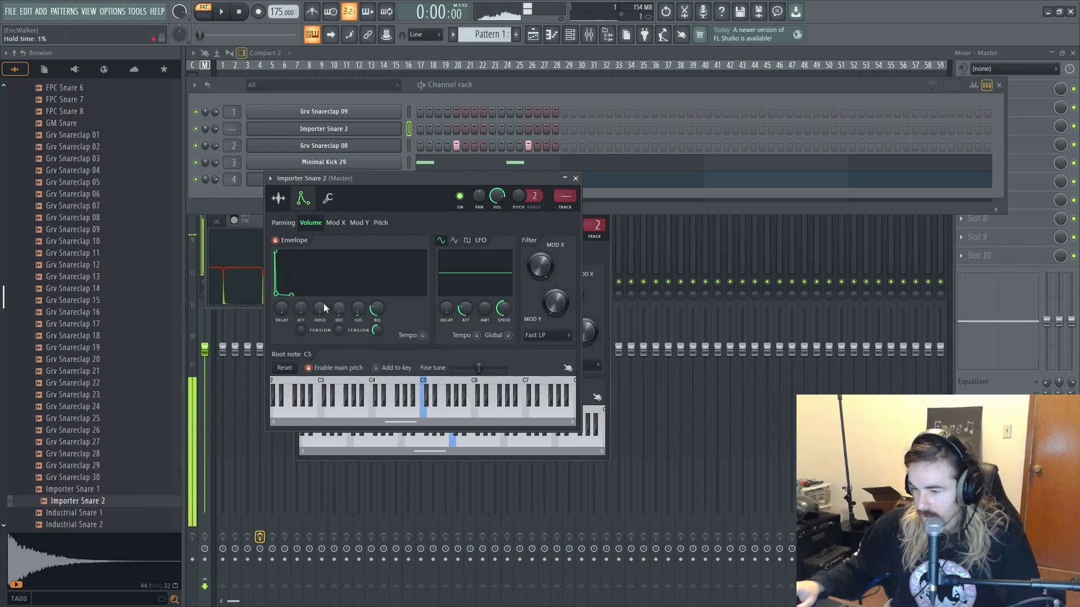
{"action": "left_click_drag", "start_coordinate": [378, 312], "coordinate": [377, 331]}
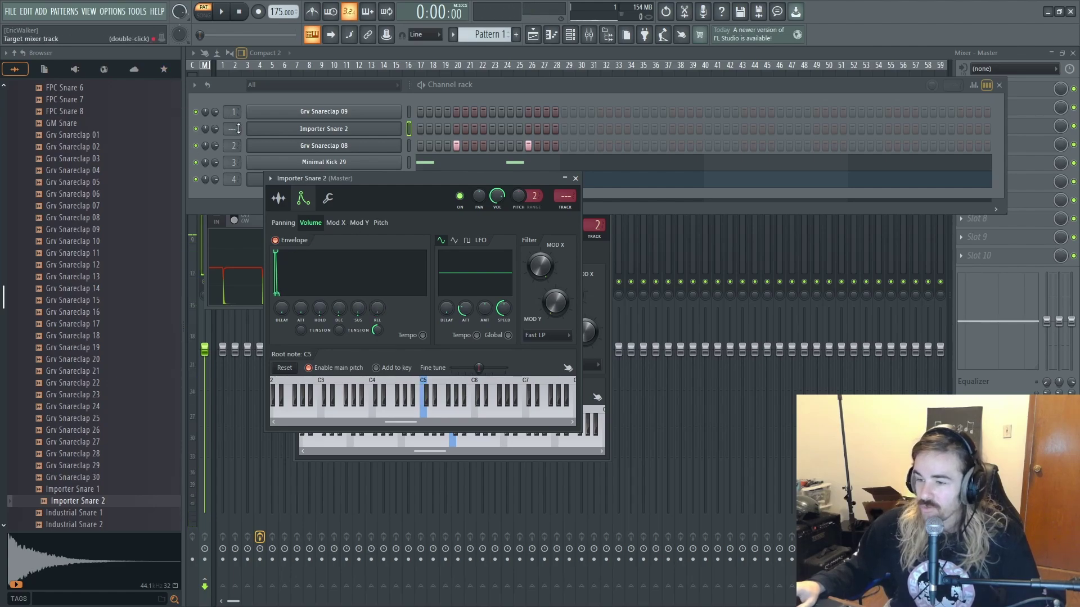
- Route Importer Snare 2 to mixer track 2 and add Soundgoodizer in mode C to slot 1 of Insert 2
{"action": "left_click_drag", "start_coordinate": [239, 128], "coordinate": [238, 120]}
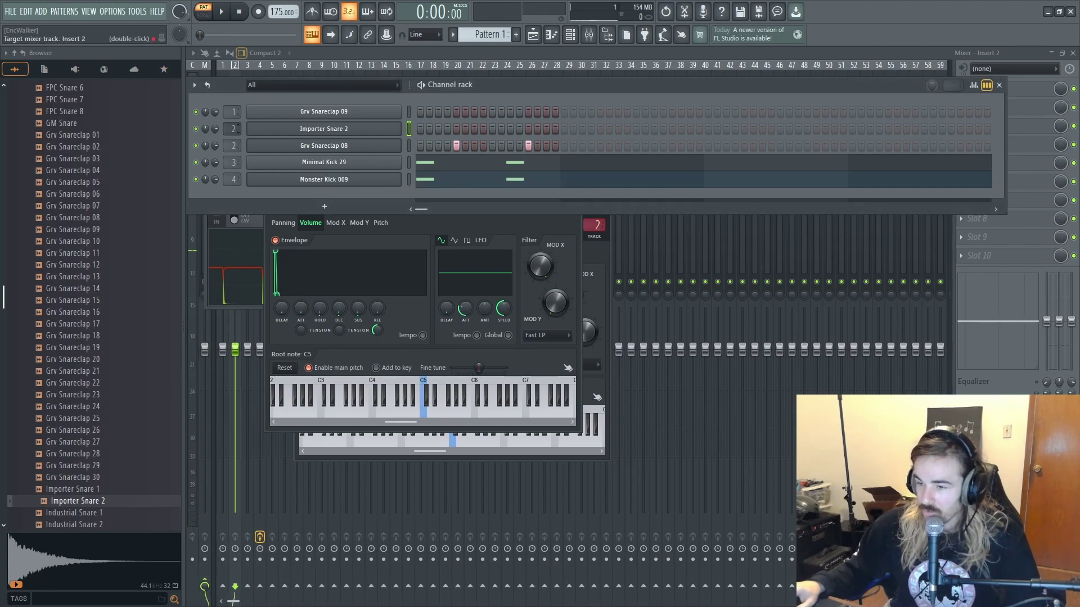
{"action": "left_click", "coordinate": [588, 35]}
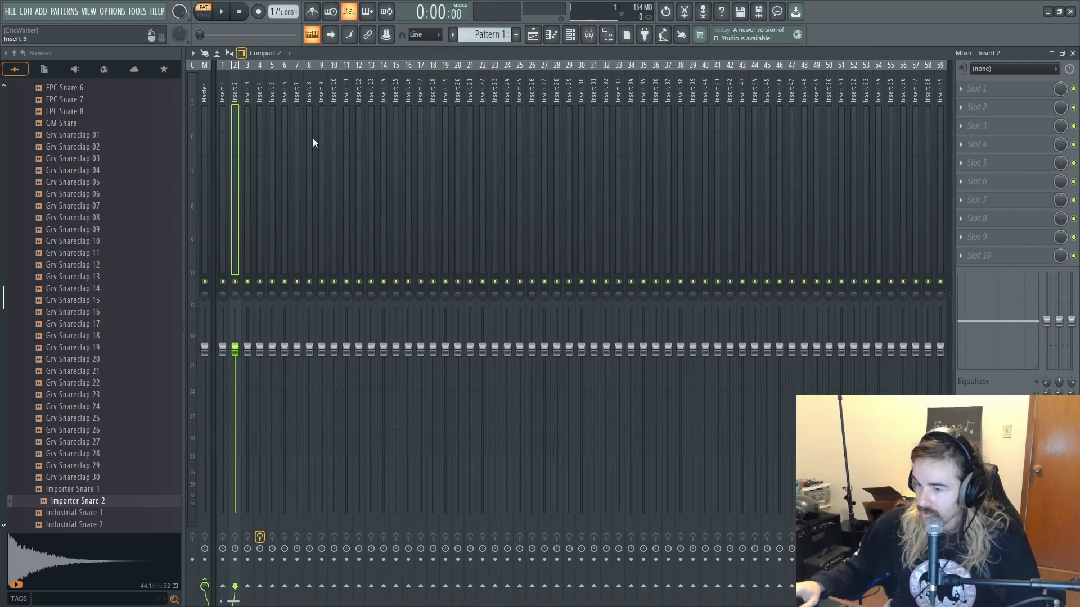
{"action": "left_click", "coordinate": [1000, 89]}
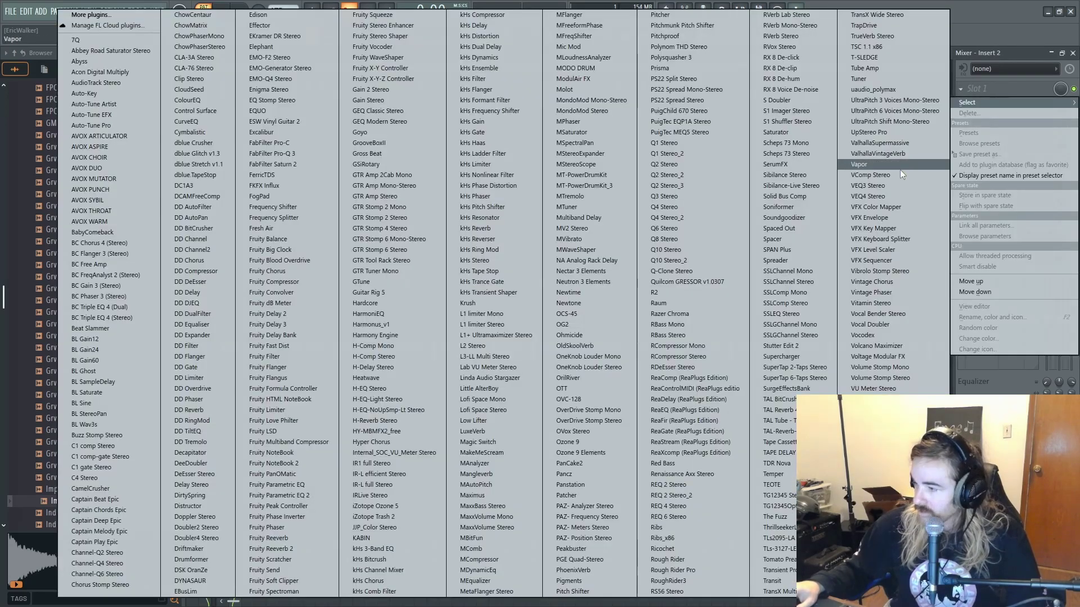
{"action": "left_click", "coordinate": [795, 217]}
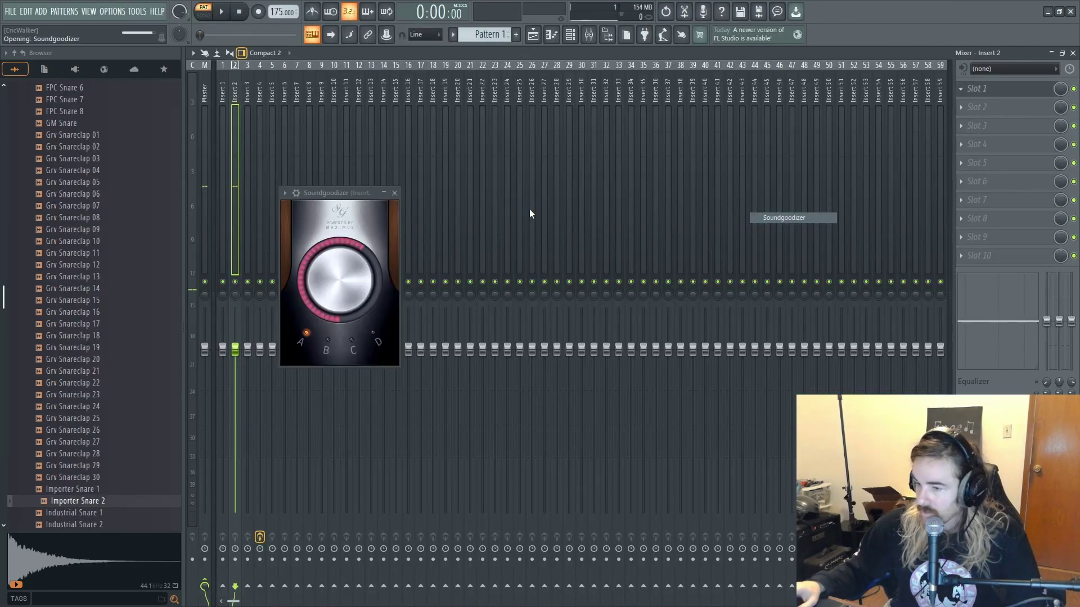
{"action": "left_click", "coordinate": [355, 351]}
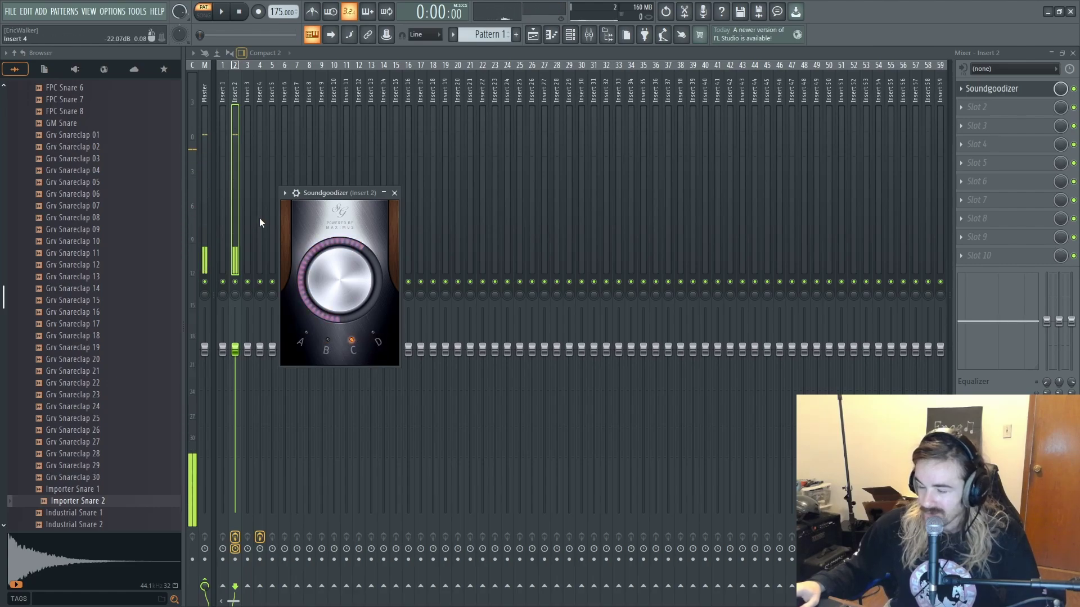
- Place Importer Snare 2 hits on steps 5 and 13, play the pattern, and mute Grv Snareclap 08
{"action": "left_click", "coordinate": [569, 34]}
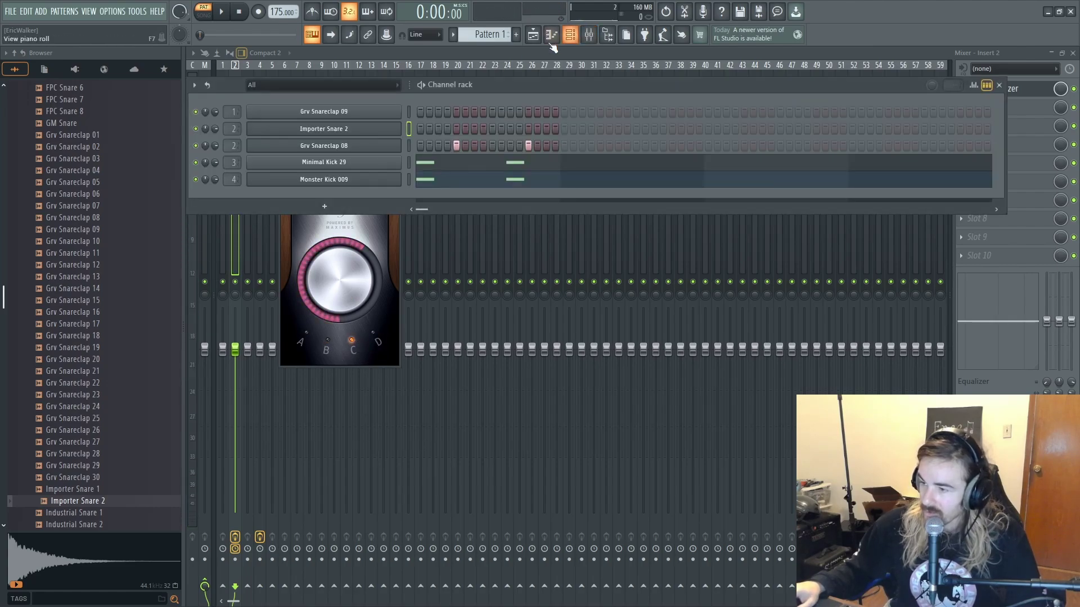
{"action": "left_click", "coordinate": [364, 147]}
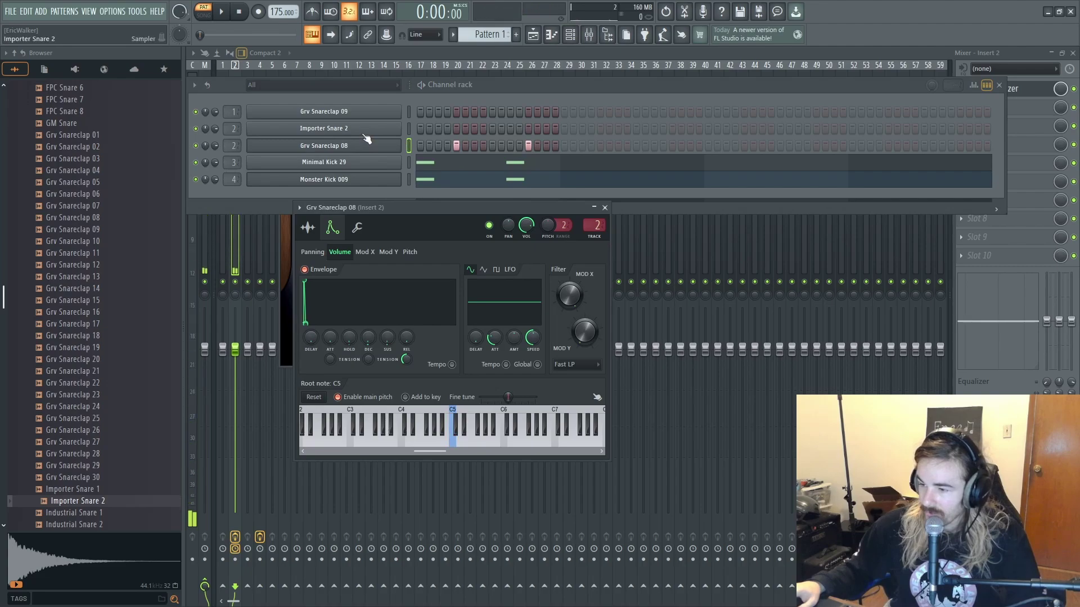
{"action": "key", "text": "space"}
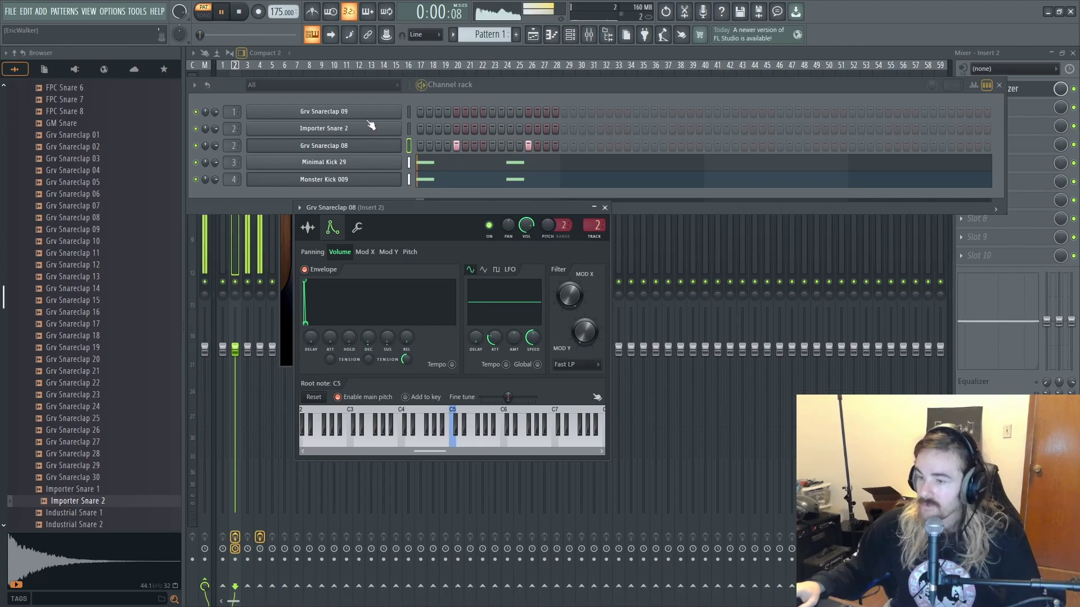
{"action": "left_click", "coordinate": [459, 127]}
{"action": "key", "text": "space"}
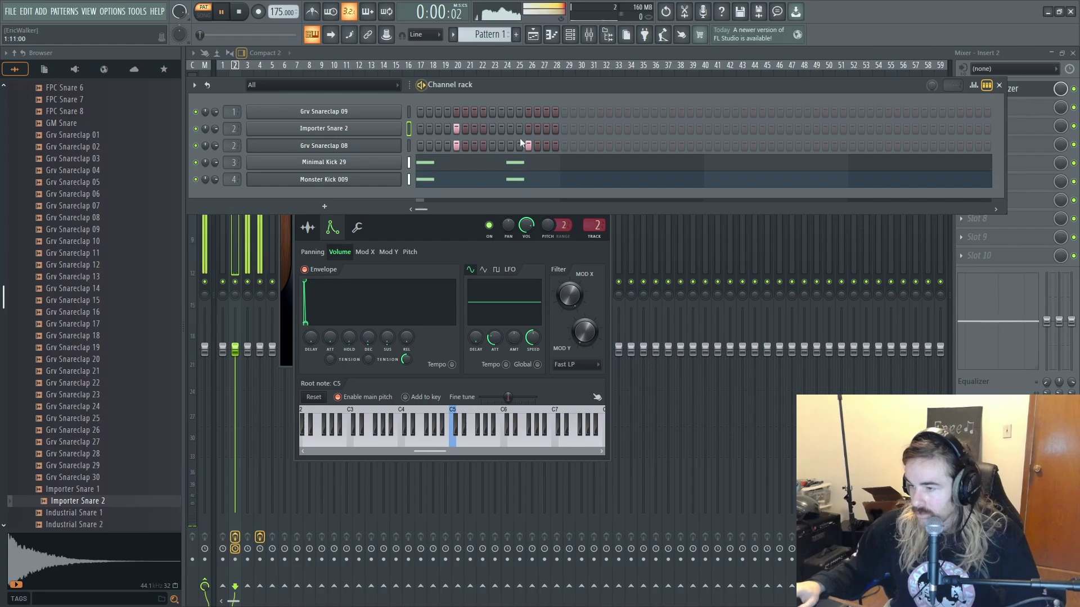
{"action": "left_click", "coordinate": [527, 128]}
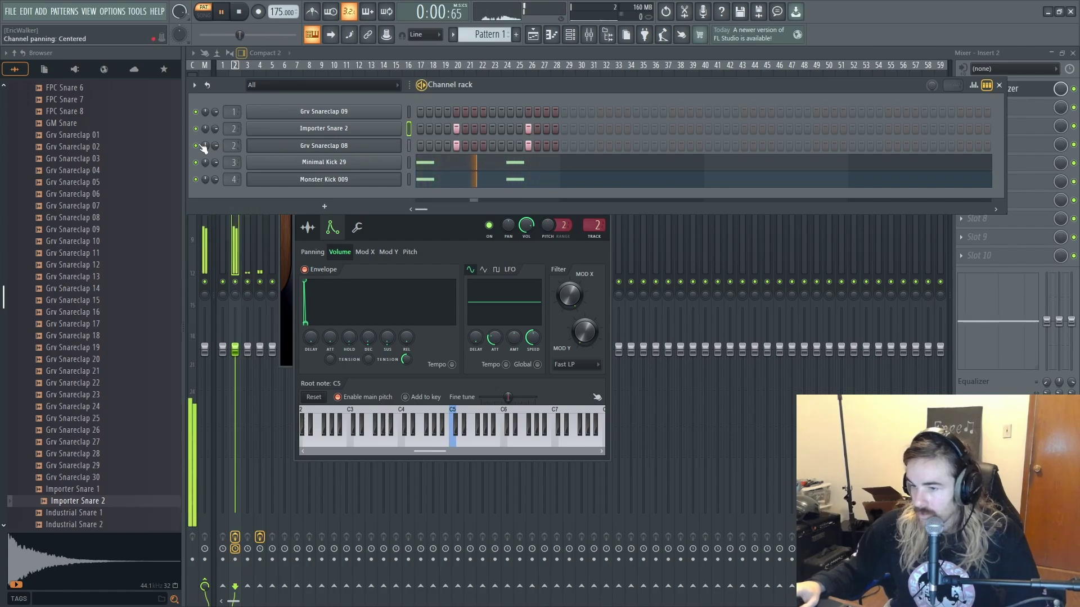
{"action": "key", "text": "space"}
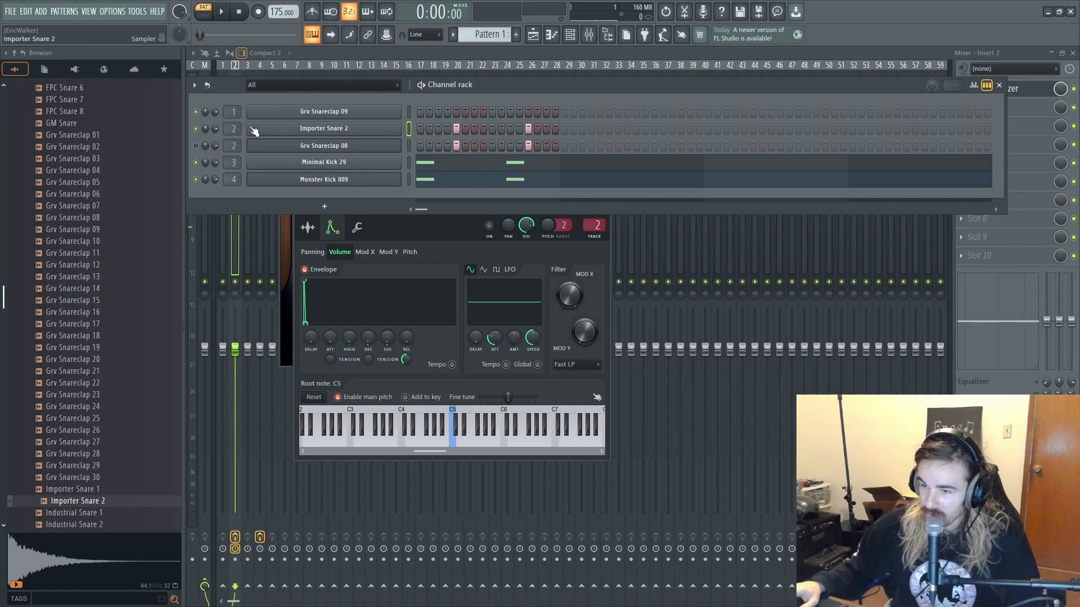
- Audition the snare samples from Industrial Snare 1 through SC Snare 2 and return to Ring Snare
{"action": "scroll", "coordinate": [78, 275], "scroll_direction": "down", "scroll_amount": 10}
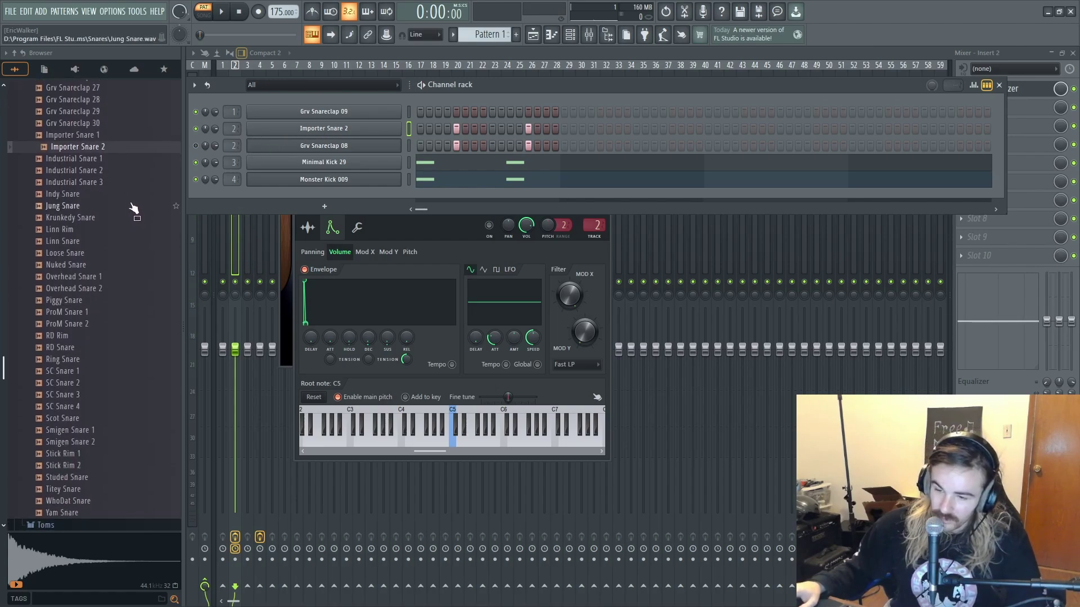
{"action": "key", "text": "Down"}
{"action": "key", "text": "Down"}
{"action": "key", "text": "Down"}
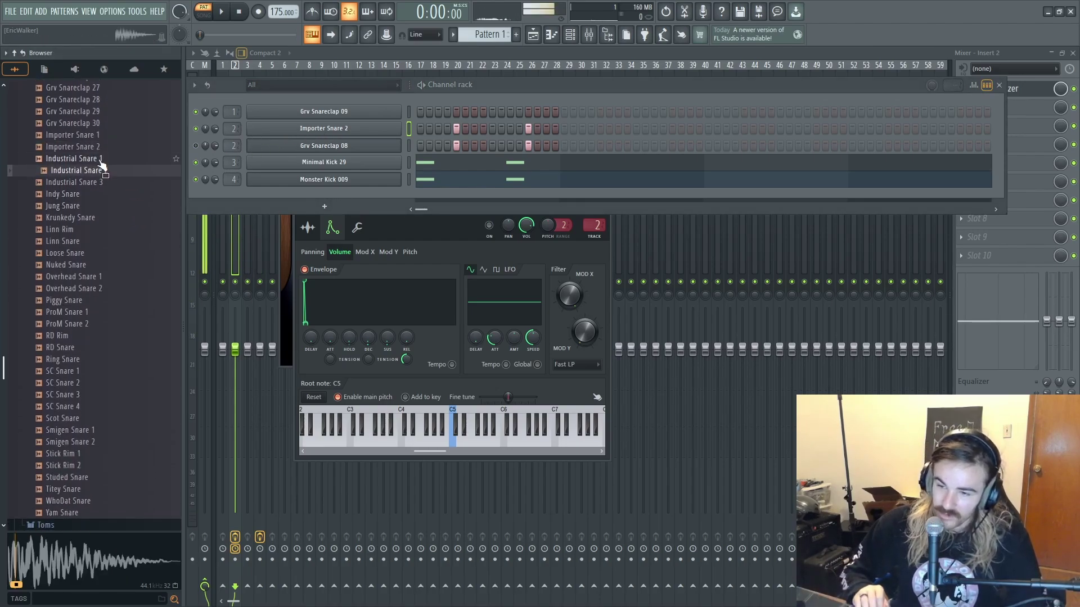
{"action": "key", "text": "Down"}
{"action": "key", "text": "Down"}
{"action": "key", "text": "Down"}
{"action": "key", "text": "Down"}
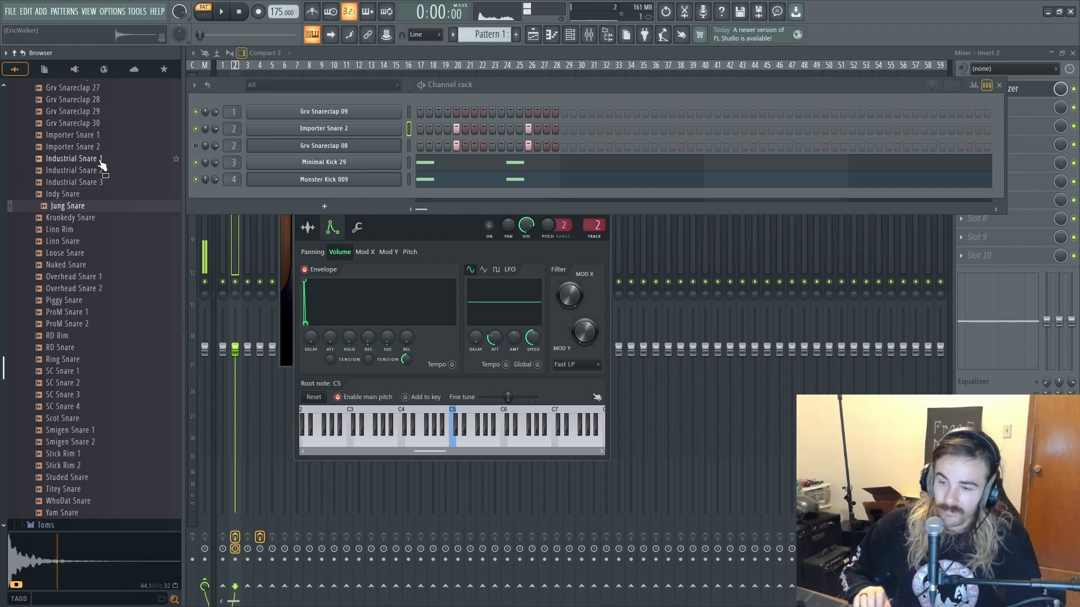
{"action": "key", "text": "Down"}
{"action": "key", "text": "Down"}
{"action": "key", "text": "Down"}
{"action": "key", "text": "Down"}
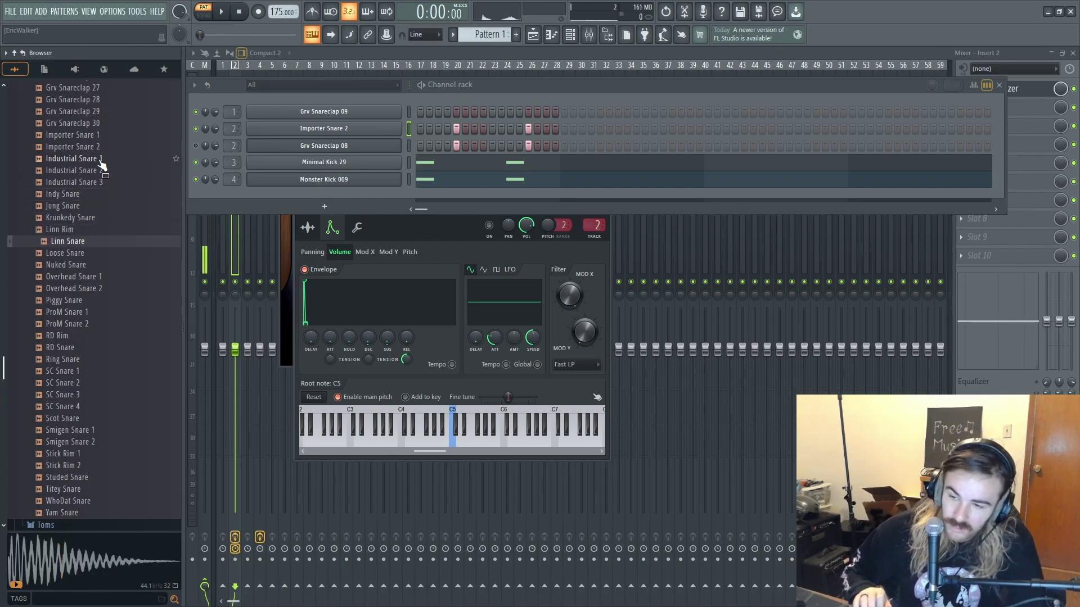
{"action": "key", "text": "Down"}
{"action": "key", "text": "Down"}
{"action": "key", "text": "Down"}
{"action": "key", "text": "Down"}
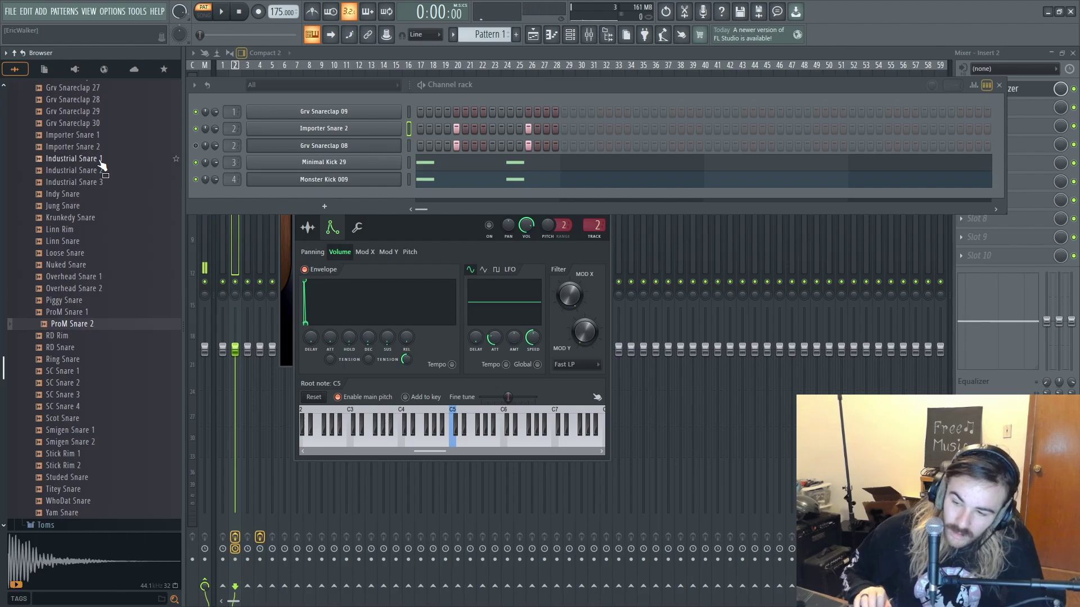
{"action": "key", "text": "Down"}
{"action": "key", "text": "Down"}
{"action": "key", "text": "Down"}
{"action": "key", "text": "Down"}
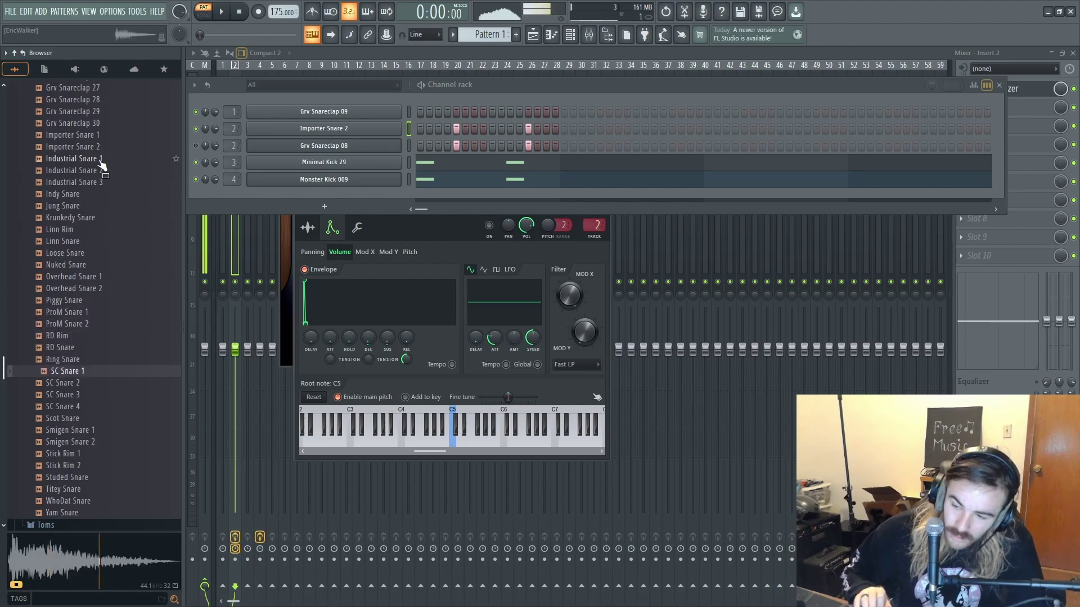
{"action": "key", "text": "Down"}
{"action": "key", "text": "Up"}
{"action": "key", "text": "Up"}
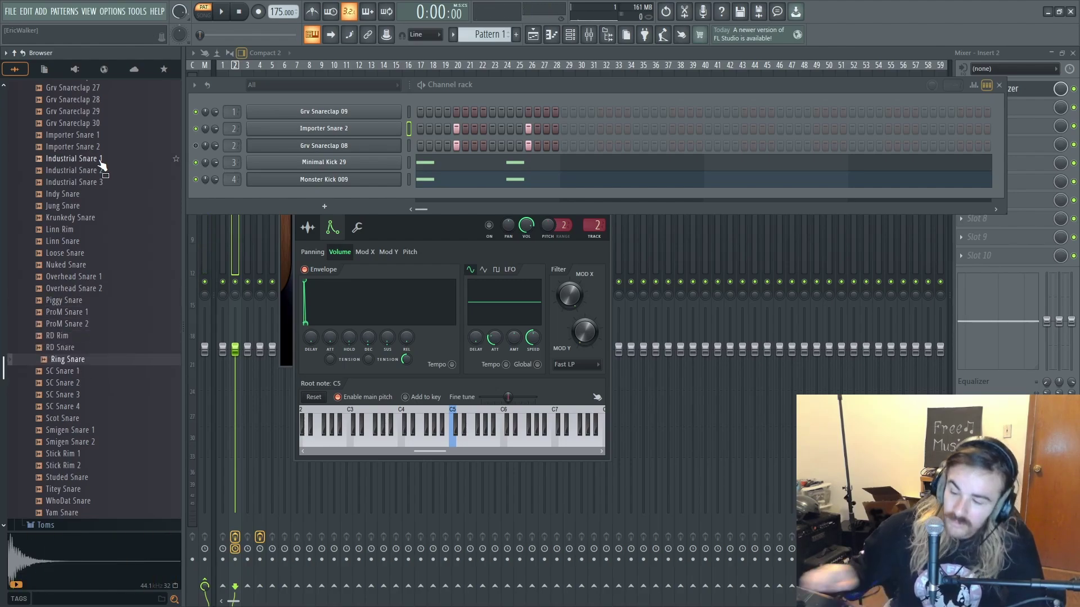
- Try Ring Snare in place of Grv Snareclap 09, with hits on steps 5 and 13 during playback
{"action": "left_click_drag", "start_coordinate": [74, 364], "coordinate": [349, 110]}
{"action": "left_click", "coordinate": [456, 112]}
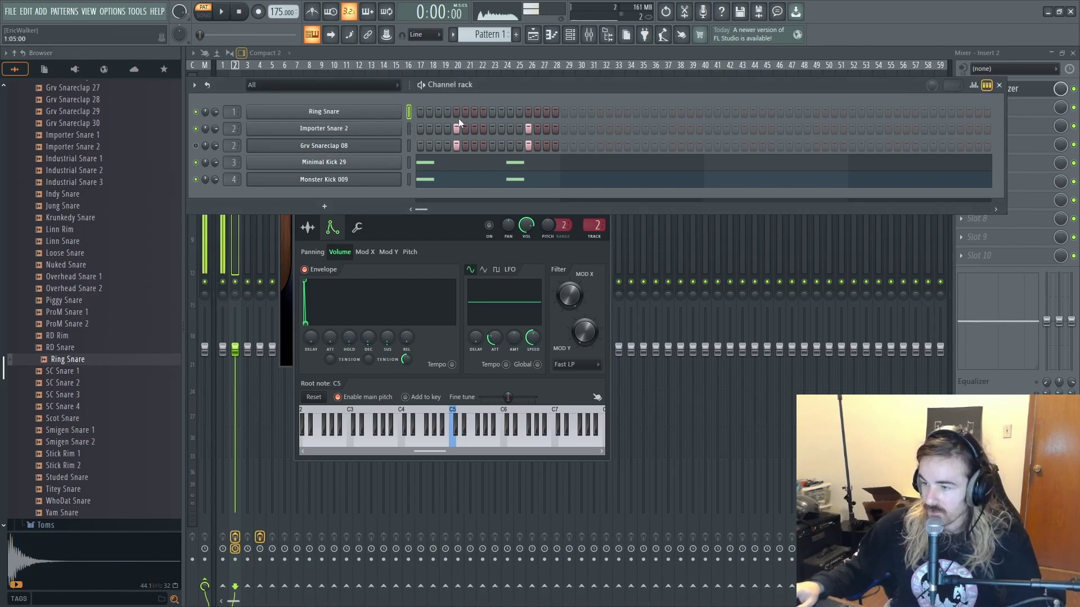
{"action": "key", "text": "space"}
{"action": "left_click", "coordinate": [528, 111]}
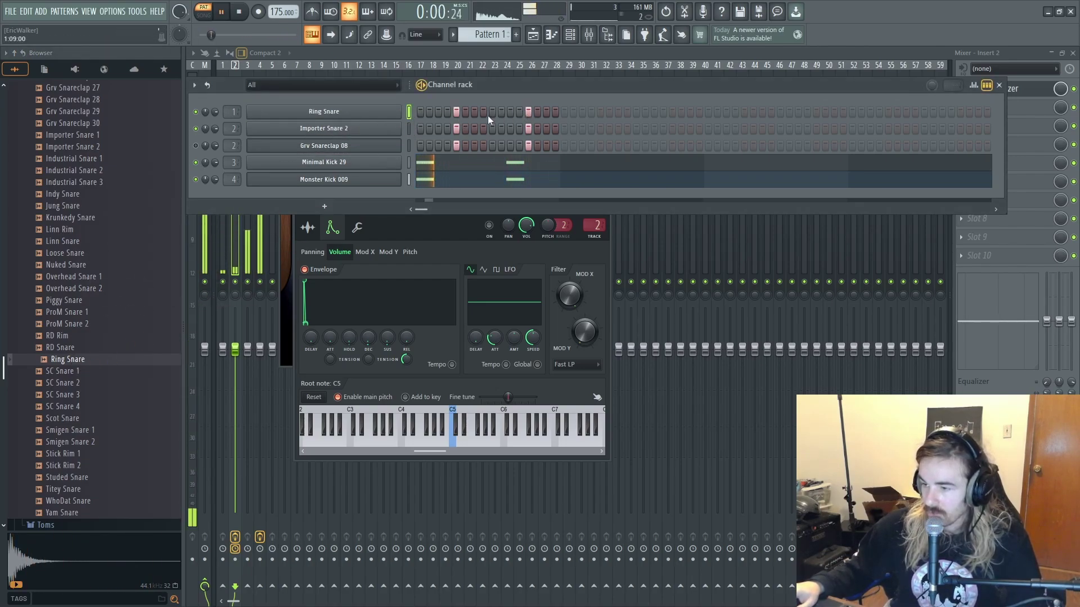
- Stop playback and clear Ring Snare's hits on steps 5 and 13
{"action": "key", "text": "space"}
{"action": "right_click", "coordinate": [456, 112]}
{"action": "right_click", "coordinate": [528, 112]}
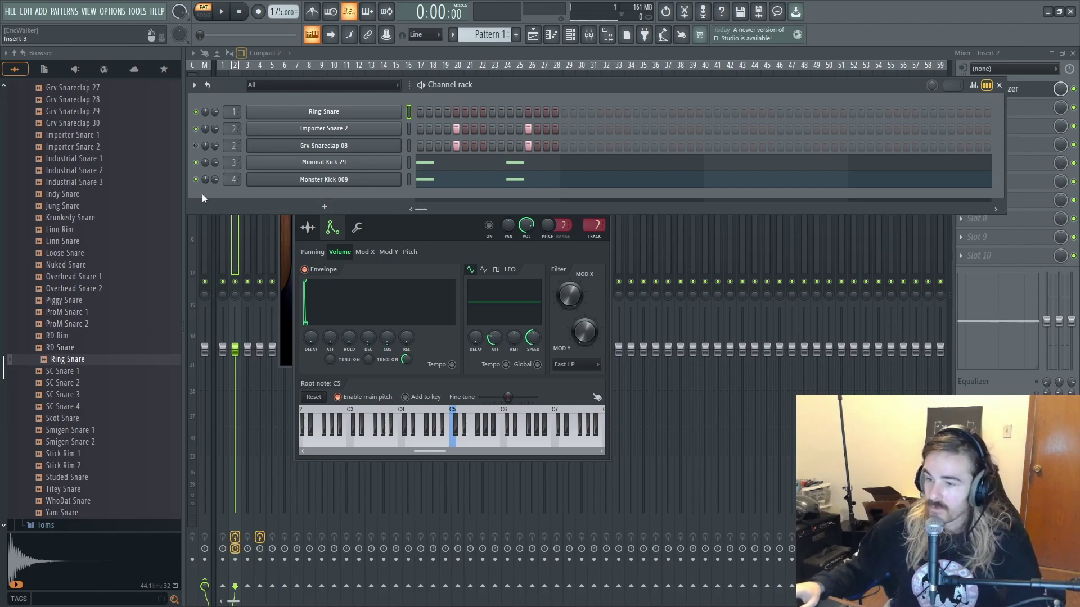
- Audition the remaining samples of the Drums pack's snares, from SC Snare 1 through Yam Snare
{"action": "scroll", "coordinate": [79, 431], "scroll_direction": "down", "scroll_amount": 6}
{"action": "left_click", "coordinate": [83, 158]}
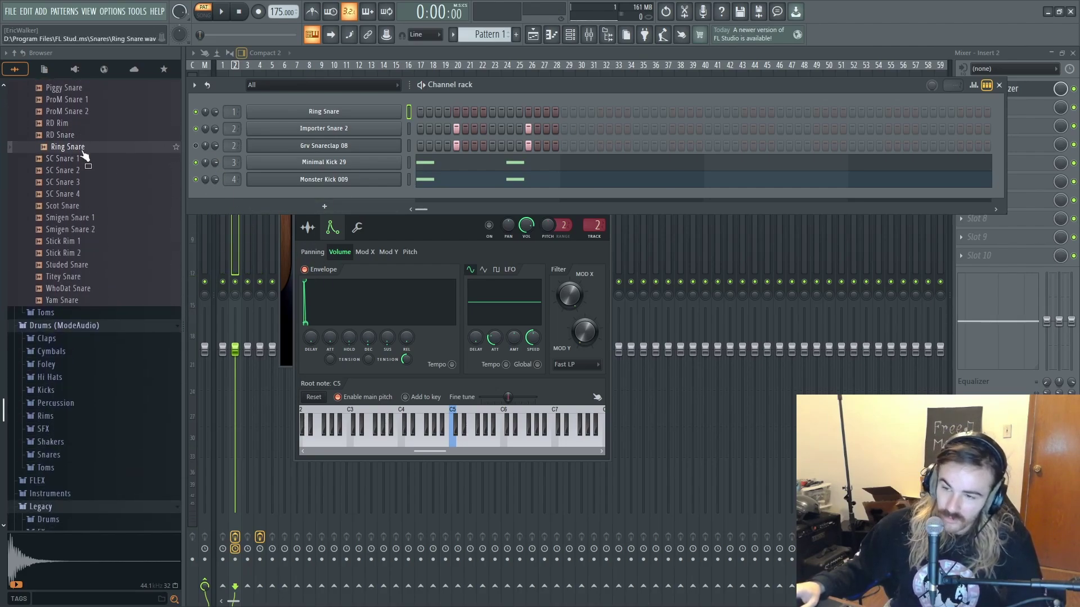
{"action": "key", "text": "Down"}
{"action": "key", "text": "Down"}
{"action": "key", "text": "Down"}
{"action": "key", "text": "Down"}
{"action": "key", "text": "Down"}
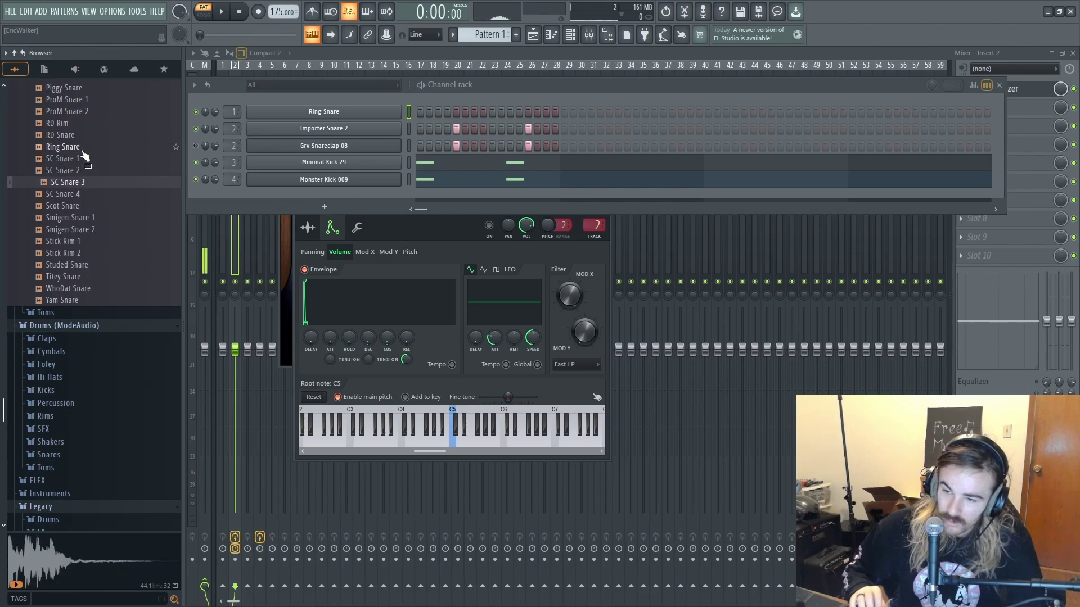
{"action": "key", "text": "Down"}
{"action": "key", "text": "Up"}
{"action": "key", "text": "Up"}
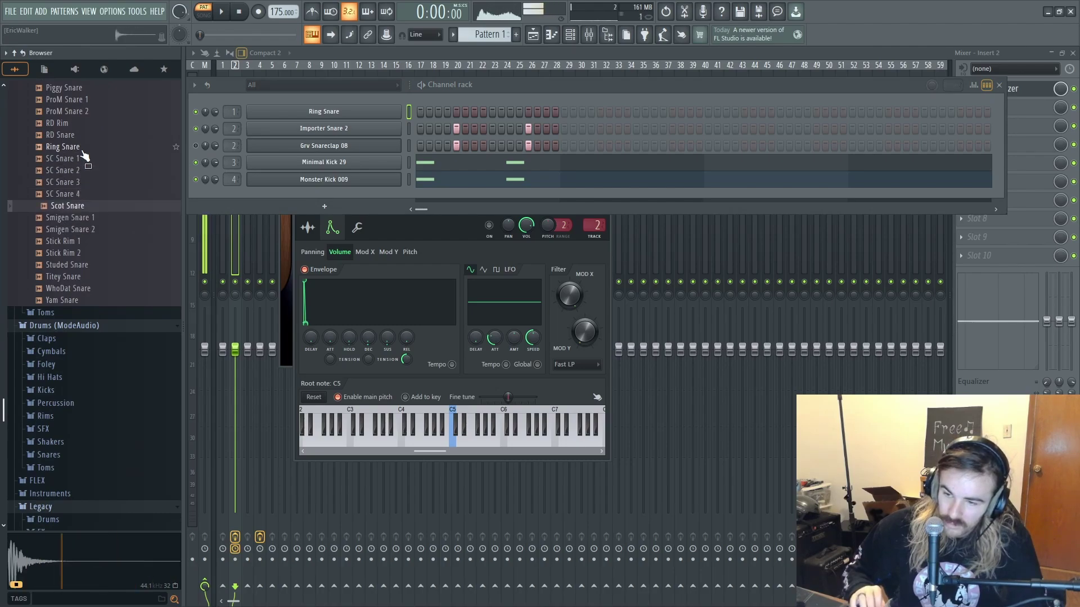
{"action": "key", "text": "Down"}
{"action": "key", "text": "Down"}
{"action": "key", "text": "Down"}
{"action": "key", "text": "Down"}
{"action": "key", "text": "Down"}
{"action": "key", "text": "Down"}
{"action": "key", "text": "Down"}
{"action": "key", "text": "Down"}
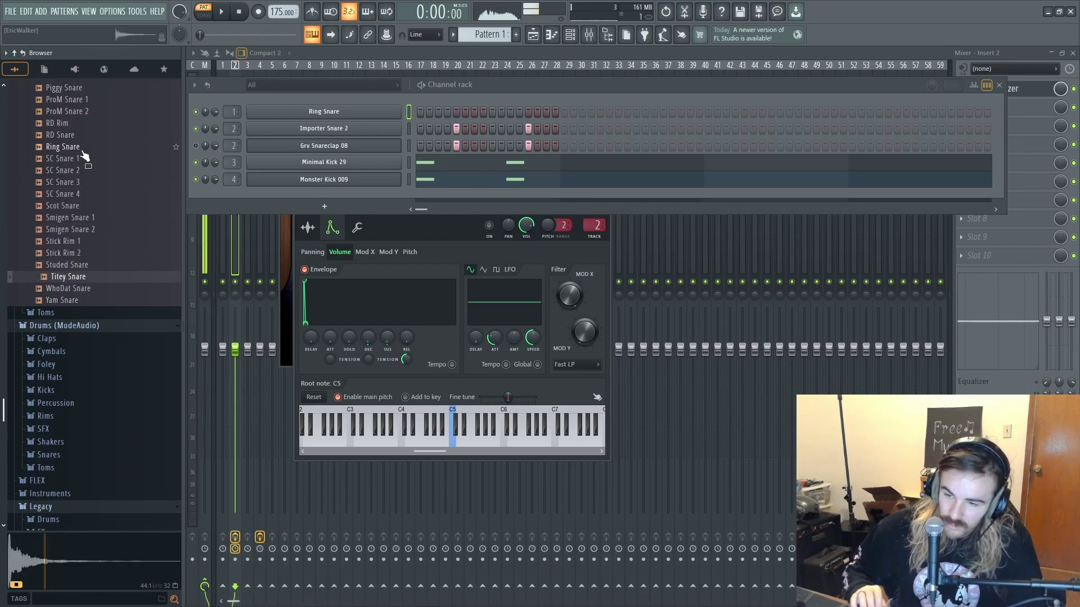
{"action": "key", "text": "Down"}
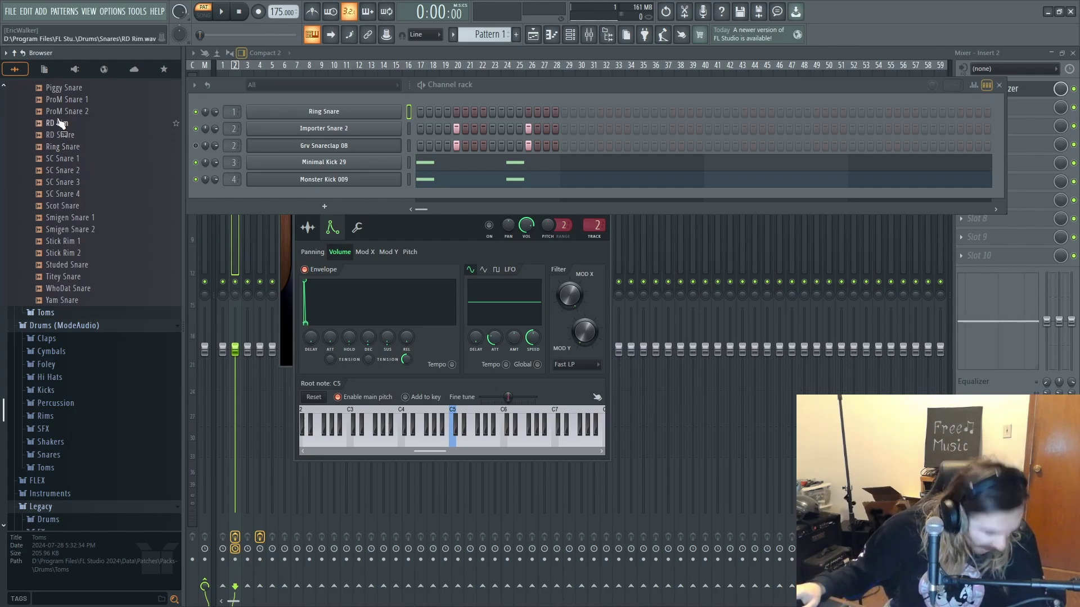
- Collapse the Drums pack's Snares folder and expand the Snares folder of Drums (ModeAudio)
{"action": "scroll", "coordinate": [116, 127], "scroll_direction": "up", "scroll_amount": 15}
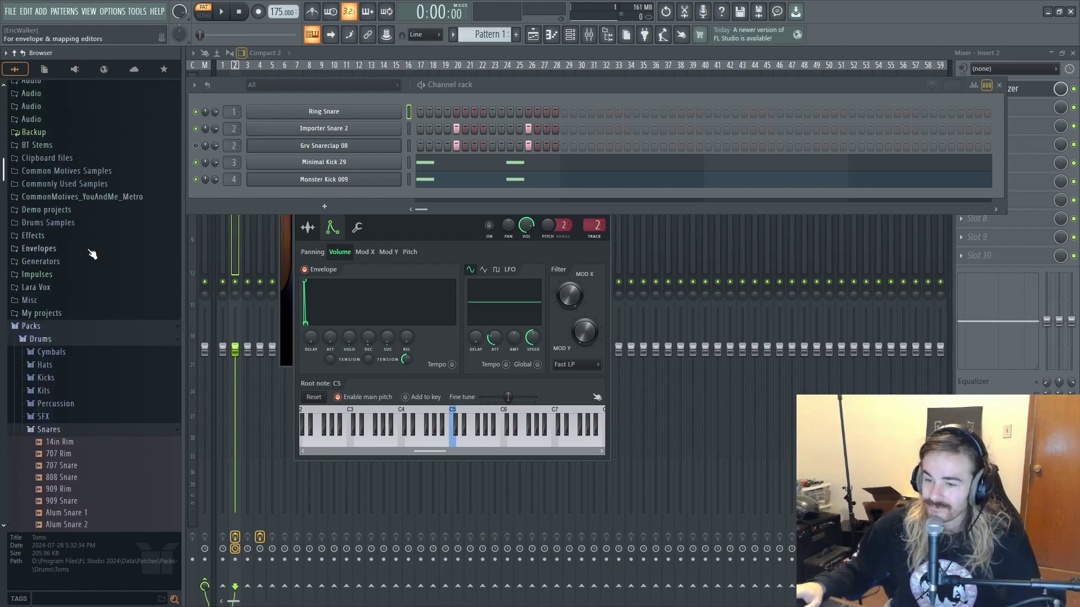
{"action": "left_click", "coordinate": [49, 432]}
{"action": "scroll", "coordinate": [79, 439], "scroll_direction": "down", "scroll_amount": 6}
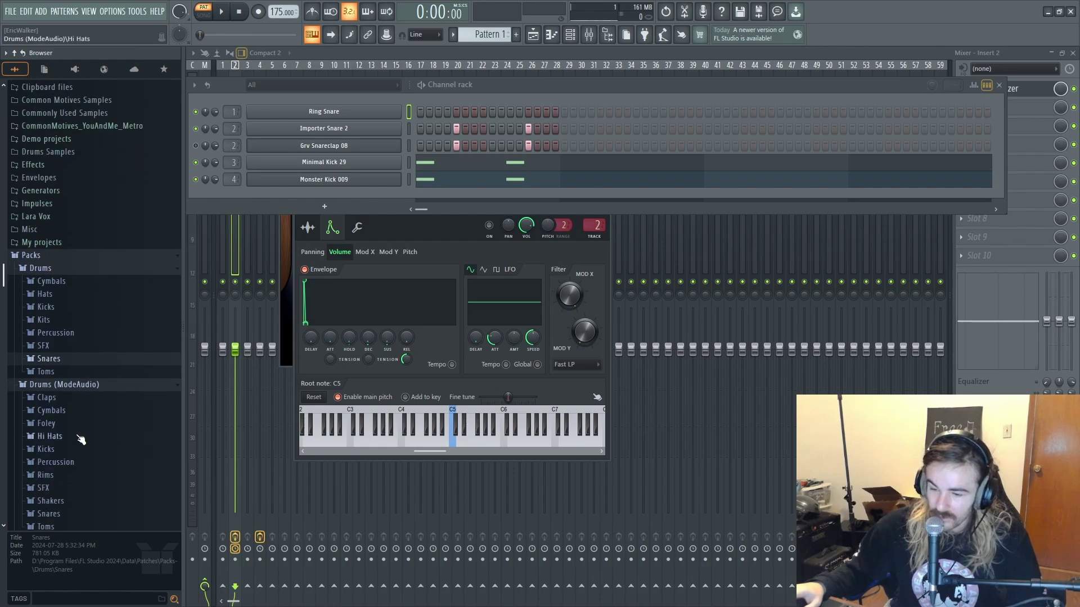
{"action": "left_click", "coordinate": [60, 377]}
{"action": "scroll", "coordinate": [61, 383], "scroll_direction": "down", "scroll_amount": 8}
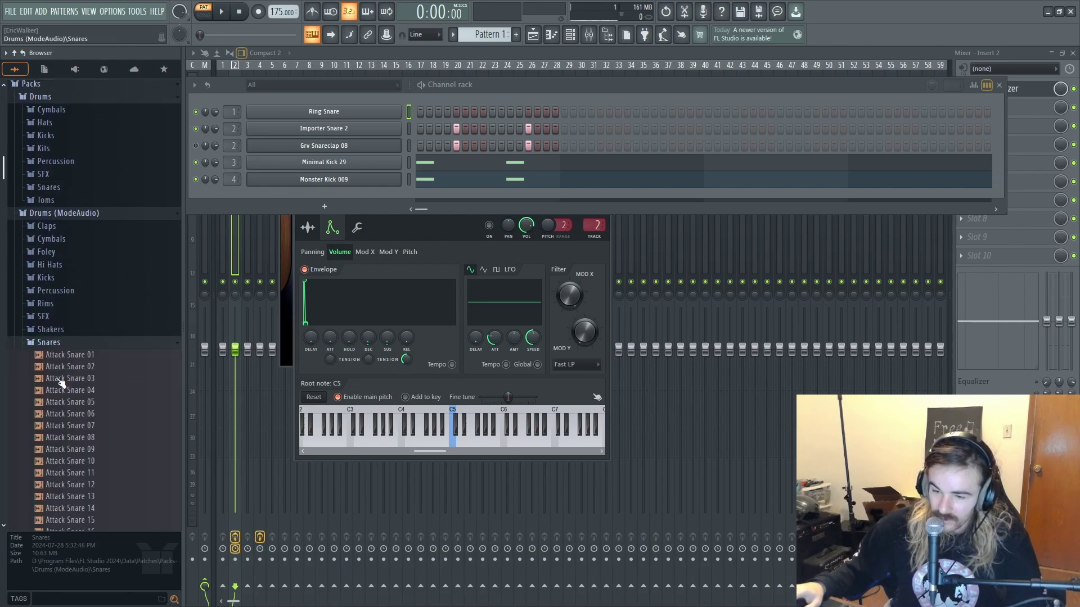
{"action": "scroll", "coordinate": [109, 306], "scroll_direction": "up", "scroll_amount": 5}
- Audition the Attack Snare samples starting at Attack Snare 01 and settle on Attack Snare 11
{"action": "left_click", "coordinate": [95, 243]}
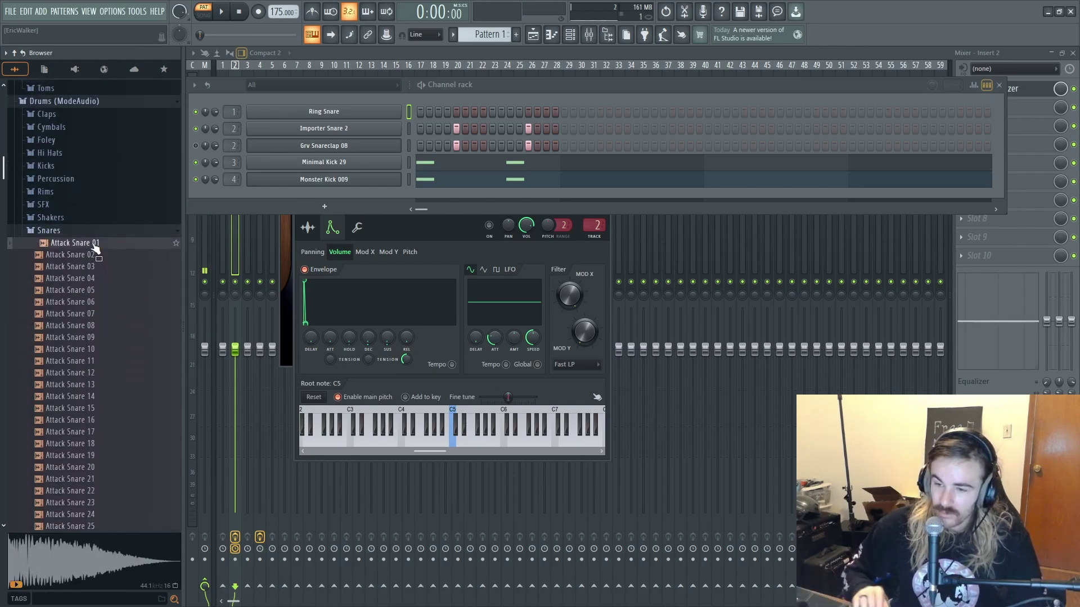
{"action": "key", "text": "Down"}
{"action": "key", "text": "Down"}
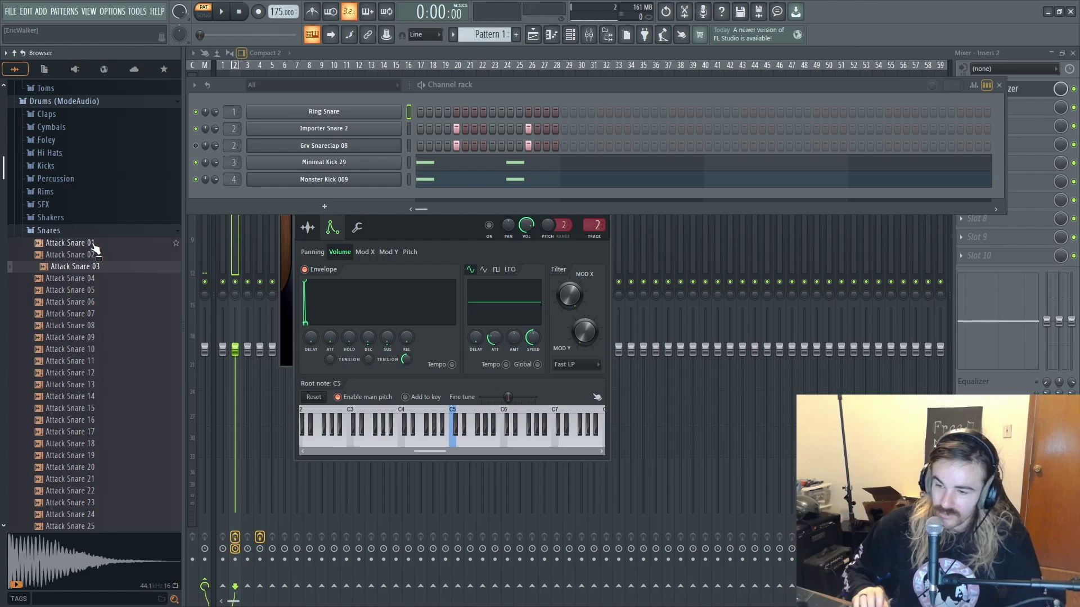
{"action": "key", "text": "Down"}
{"action": "key", "text": "Down"}
{"action": "key", "text": "Down"}
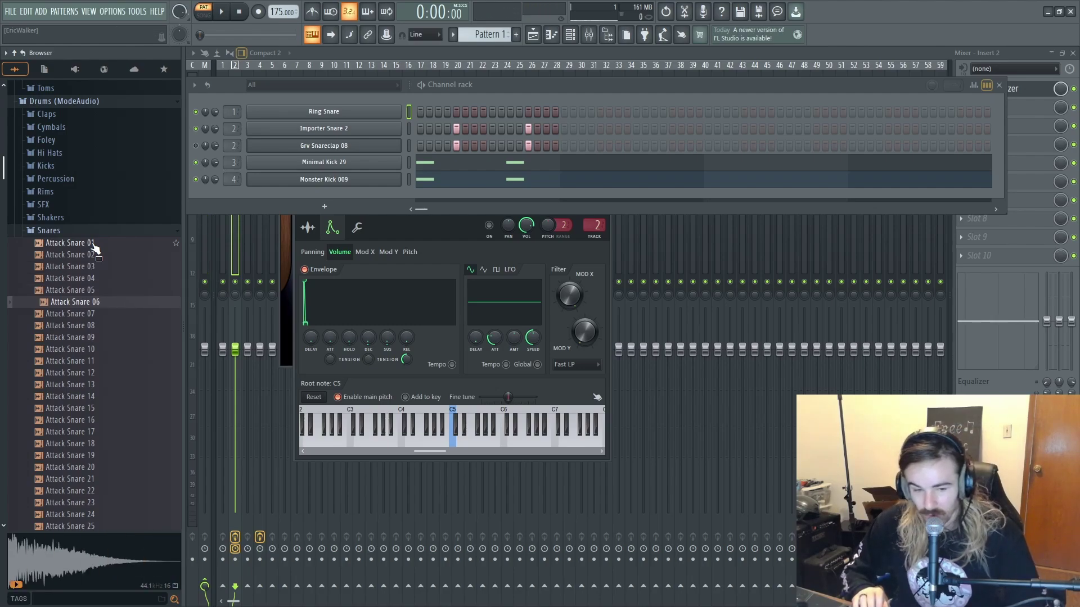
{"action": "key", "text": "Down"}
{"action": "key", "text": "Down"}
{"action": "key", "text": "Down"}
{"action": "key", "text": "Down"}
{"action": "key", "text": "Down"}
{"action": "key", "text": "Down"}
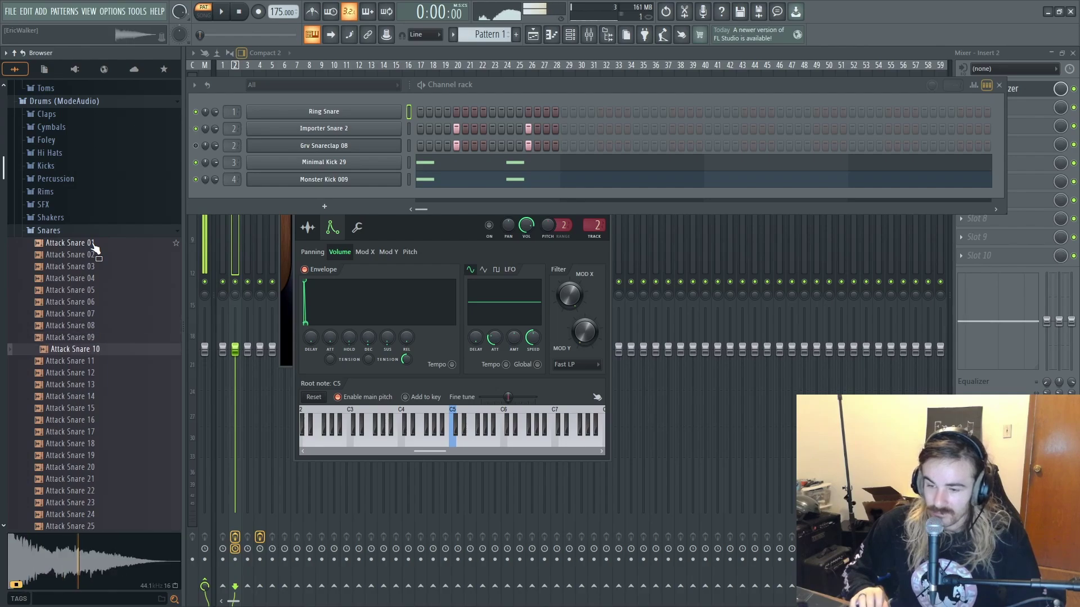
{"action": "key", "text": "Up"}
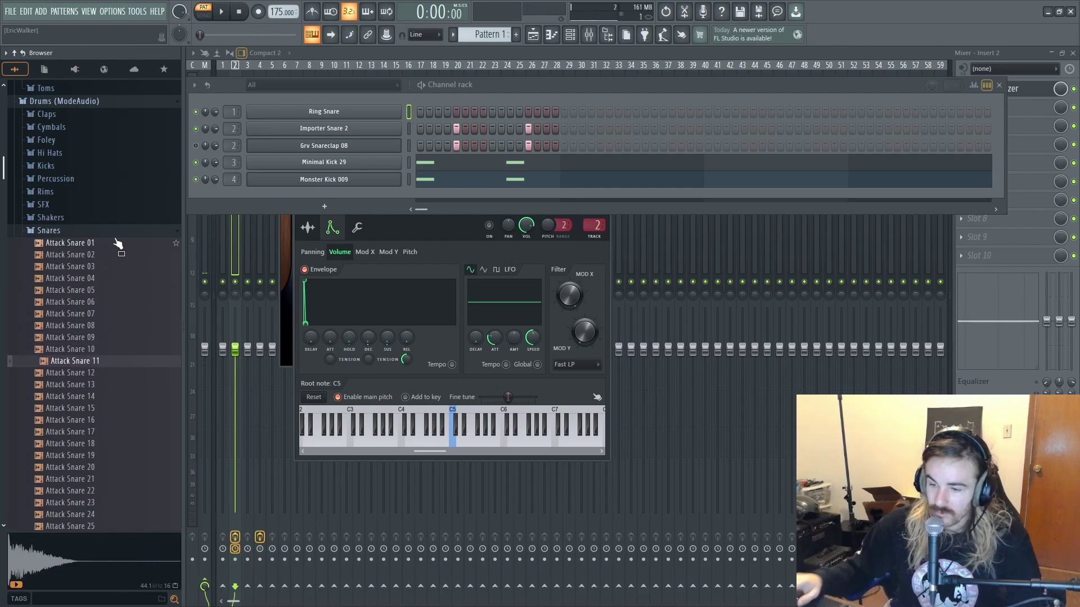
- Replace the Ring Snare channel's sample with Attack Snare 11 and place its hits on steps 5 and 13
{"action": "left_click_drag", "start_coordinate": [124, 360], "coordinate": [354, 111]}
{"action": "left_click", "coordinate": [456, 112]}
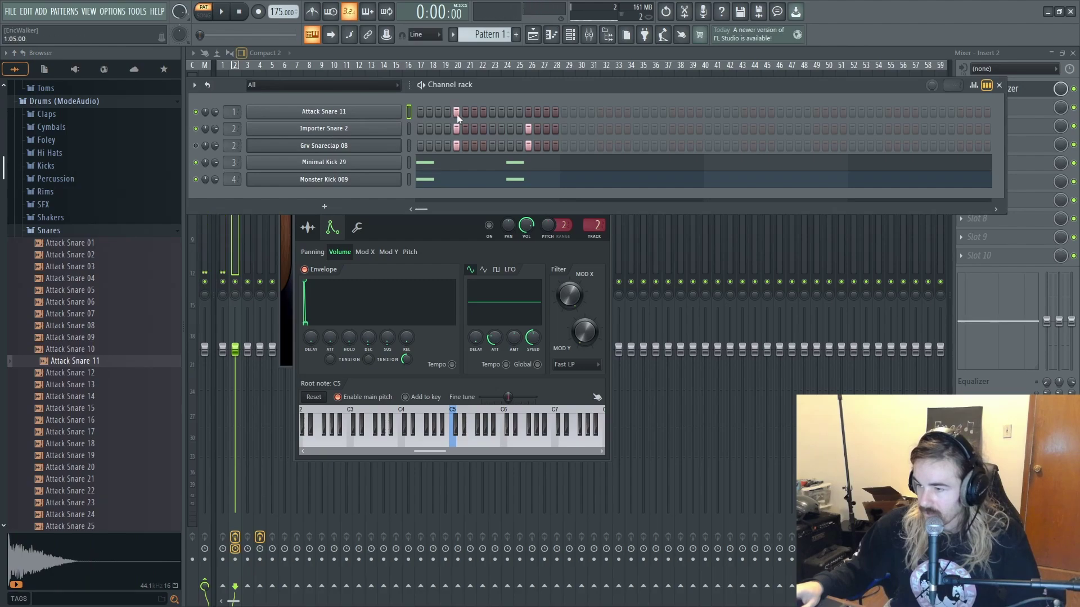
{"action": "key", "text": "space"}
{"action": "left_click", "coordinate": [528, 112]}
{"action": "key", "text": "space"}
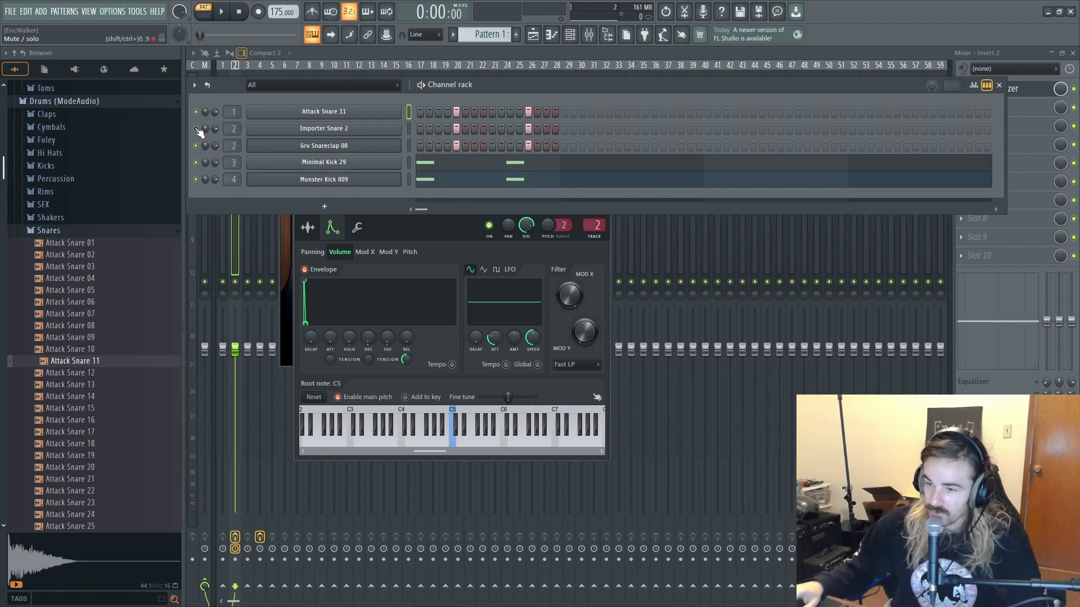
- Play the pattern with Grv Snareclap 08 unmuted and mute Importer Snare 2 and Attack Snare 11
{"action": "key", "text": "space"}
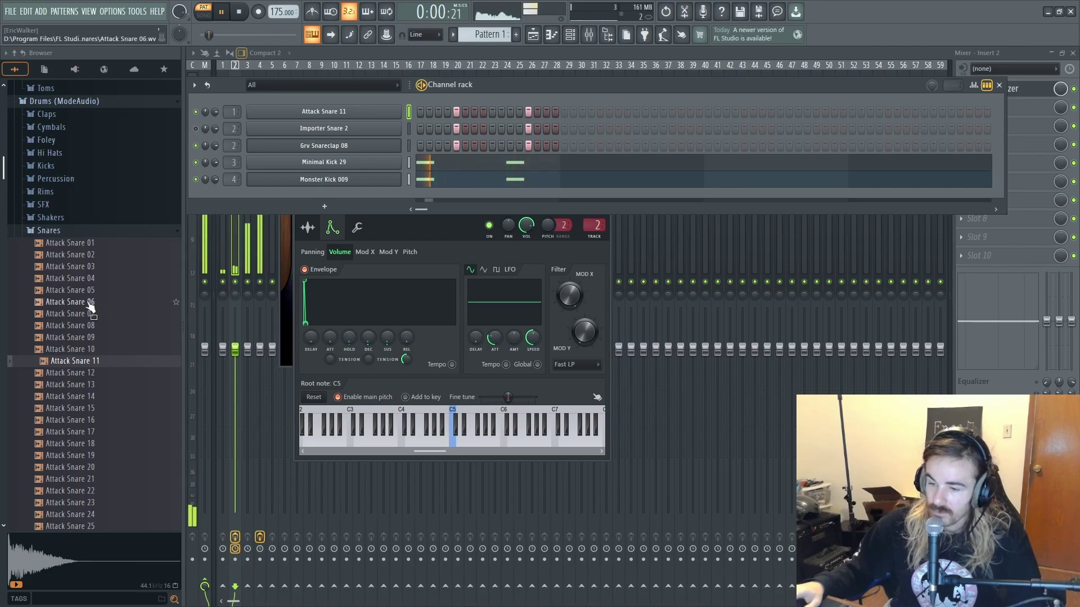
{"action": "left_click", "coordinate": [195, 111]}
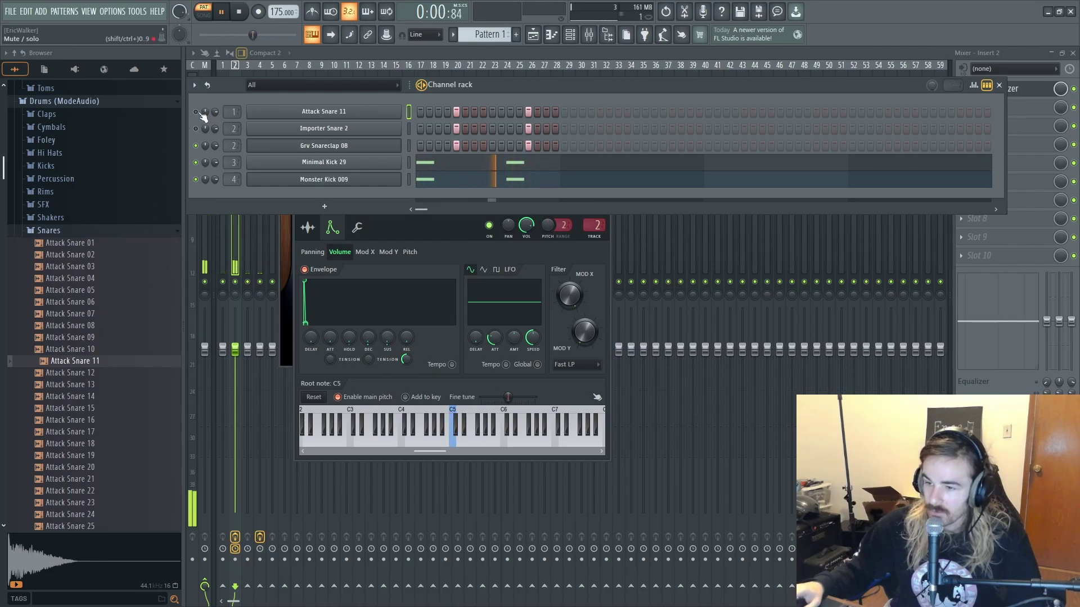
{"action": "key", "text": "space"}
- Lengthen both C5 notes of Grv Snareclap 08 in its piano roll and play the pattern
{"action": "right_click", "coordinate": [387, 149]}
{"action": "left_click", "coordinate": [431, 146]}
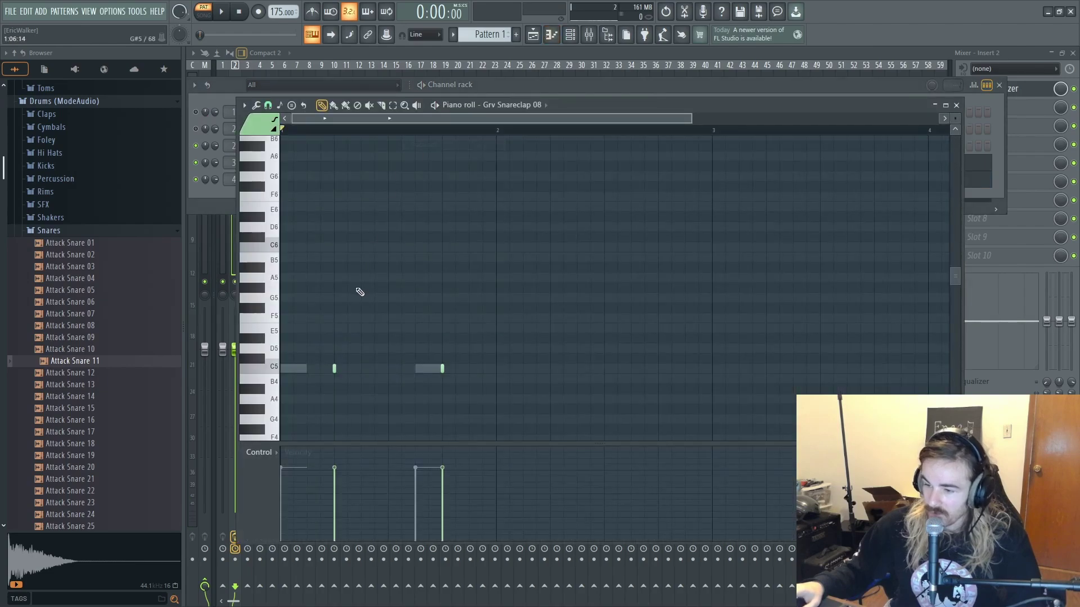
{"action": "left_click", "coordinate": [348, 369]}
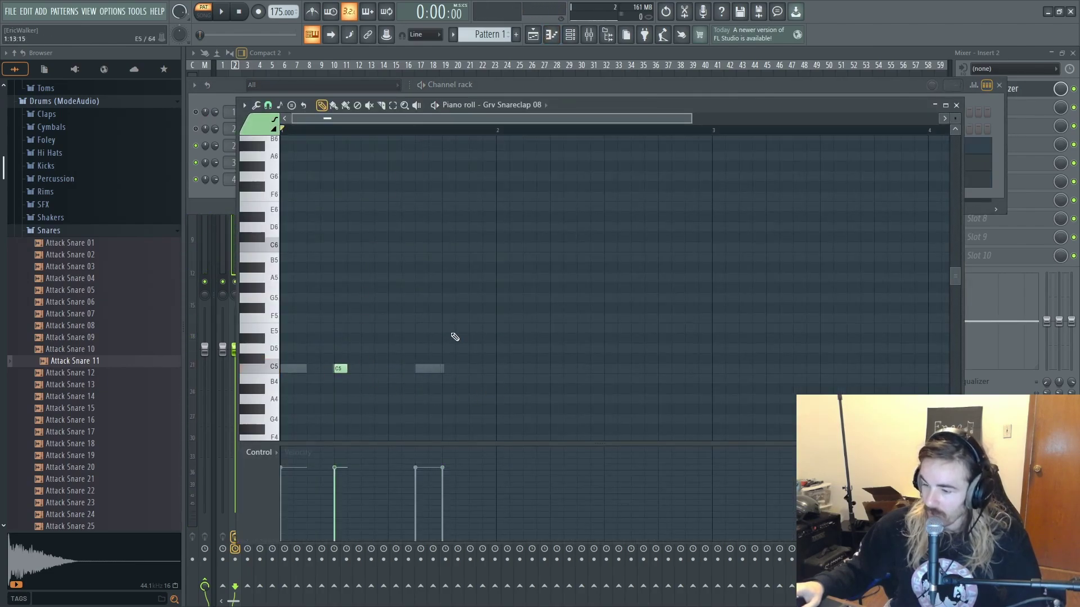
{"action": "left_click", "coordinate": [447, 369]}
{"action": "key", "text": "space"}
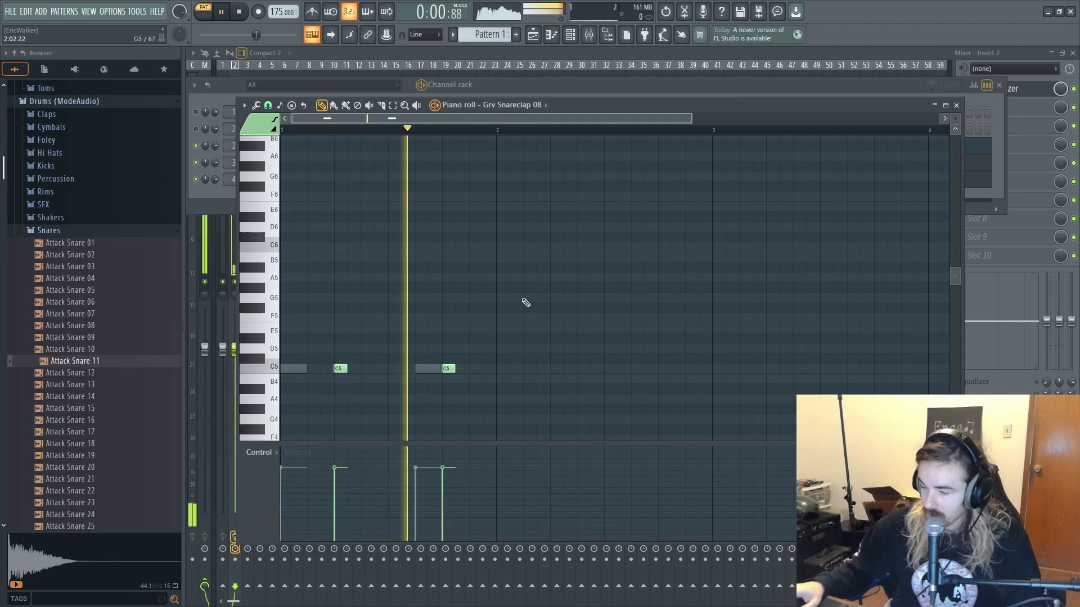
- Try Attack Snare 12 and Attack Snare 13 in place of the Attack Snare 11 sample in the channel rack
{"action": "left_click", "coordinate": [85, 374]}
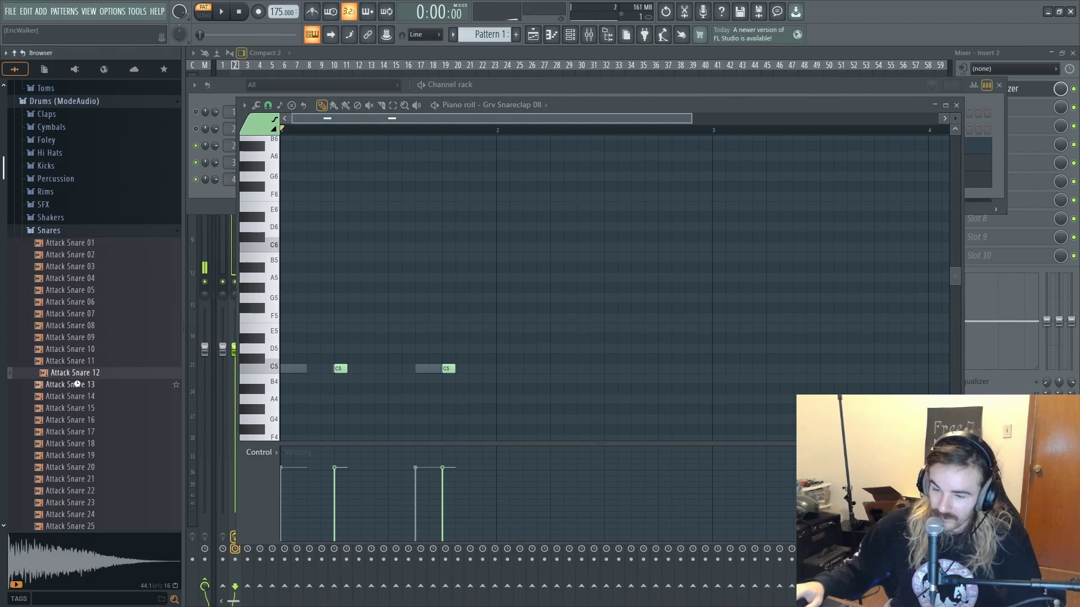
{"action": "left_click", "coordinate": [76, 382]}
{"action": "left_click", "coordinate": [77, 375]}
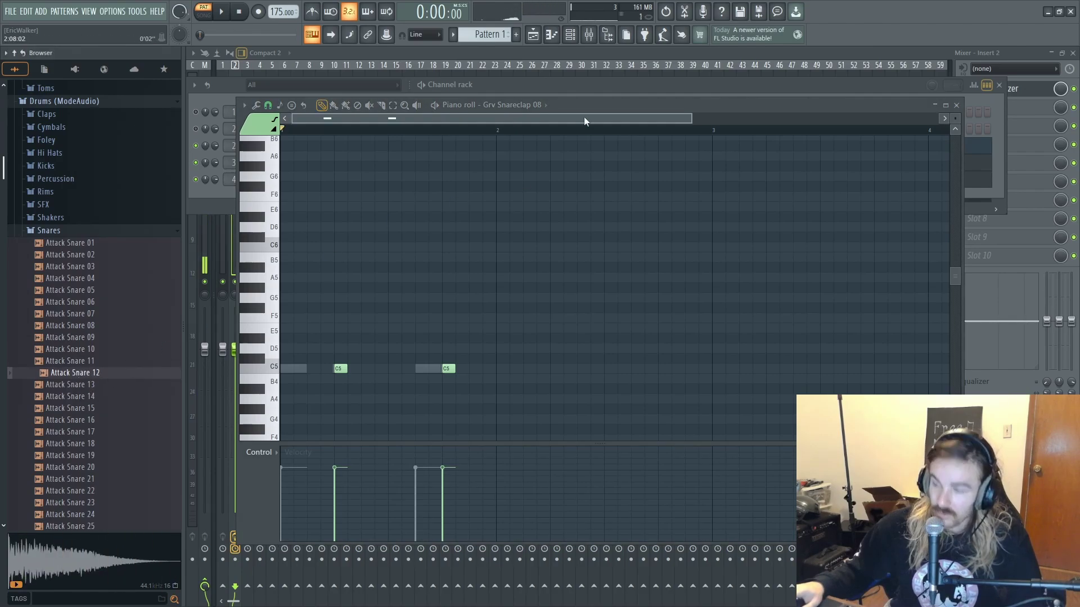
{"action": "left_click", "coordinate": [572, 36]}
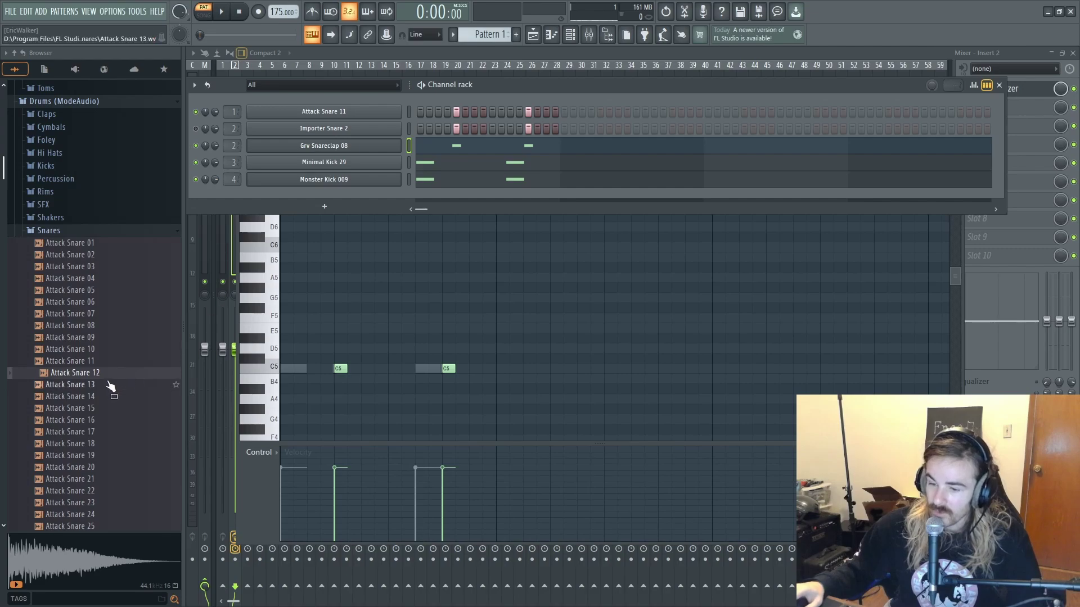
{"action": "left_click_drag", "start_coordinate": [111, 387], "coordinate": [372, 118]}
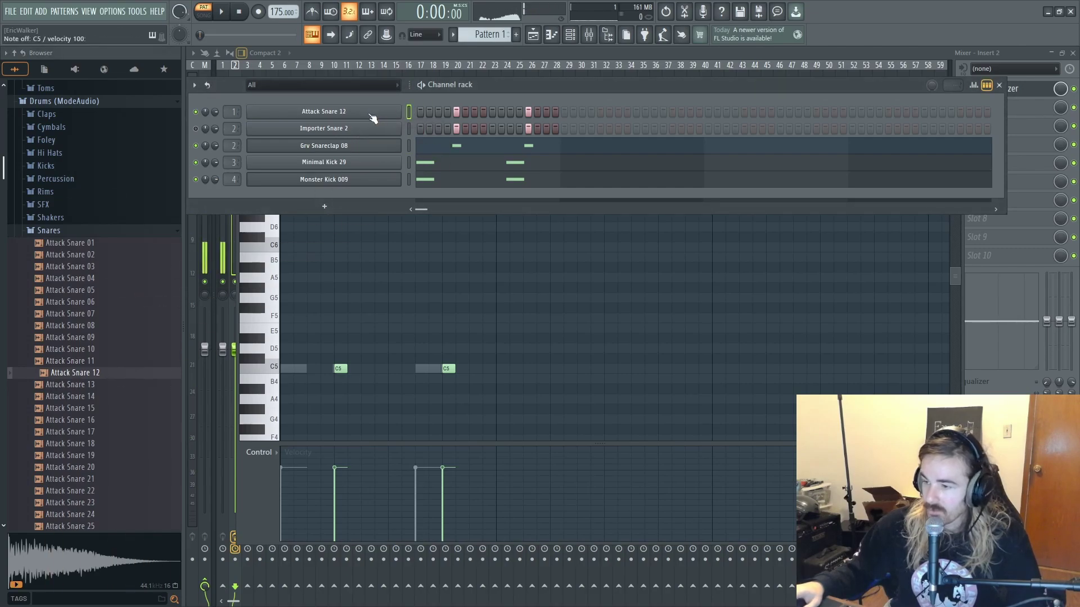
{"action": "left_click", "coordinate": [373, 118]}
{"action": "key", "text": "space"}
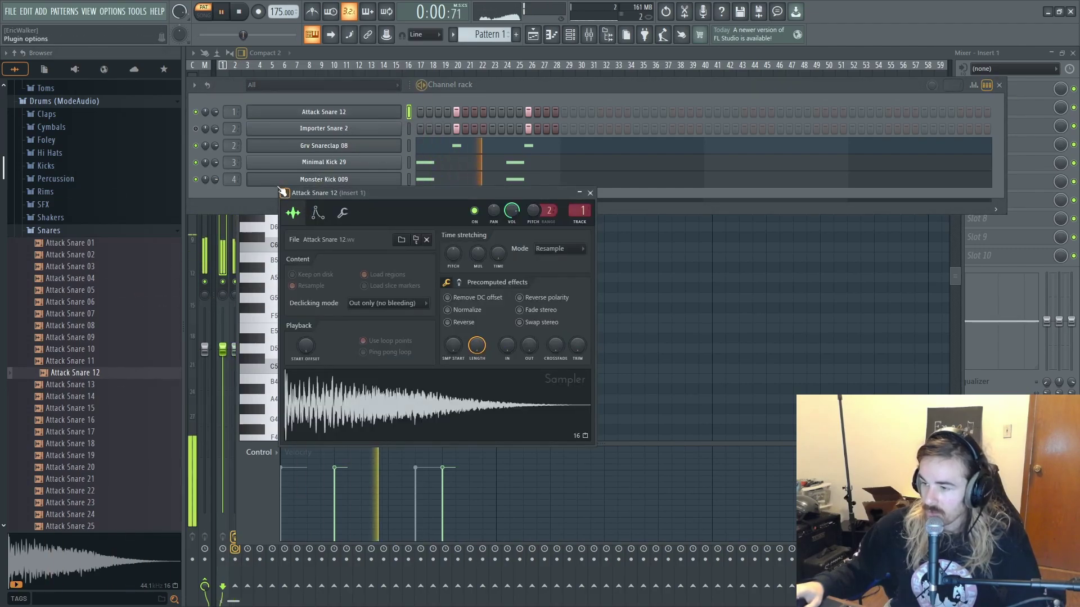
{"action": "key", "text": "space"}
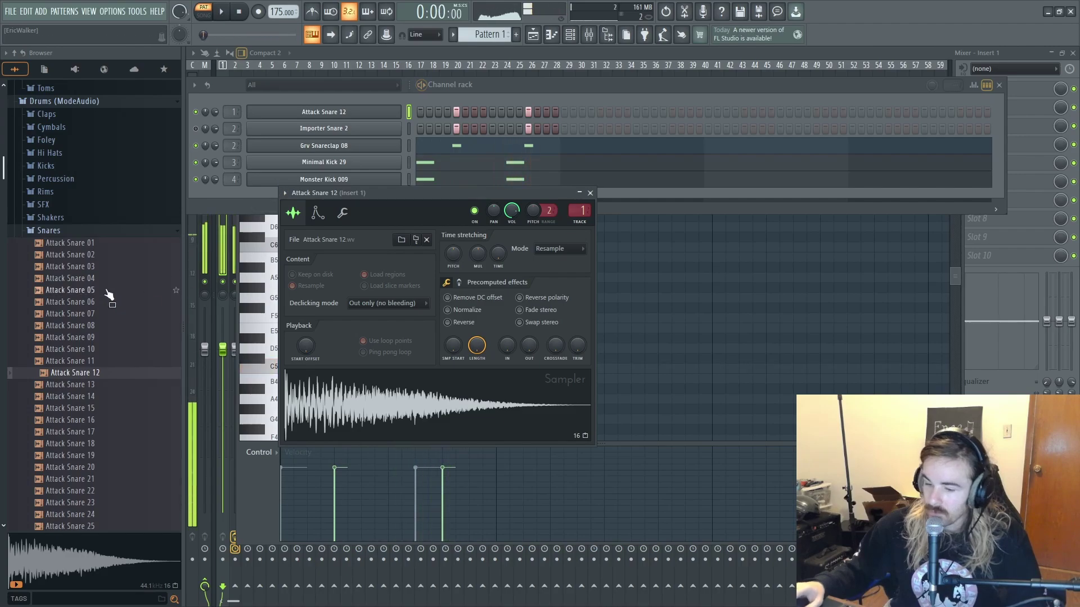
{"action": "left_click", "coordinate": [88, 386]}
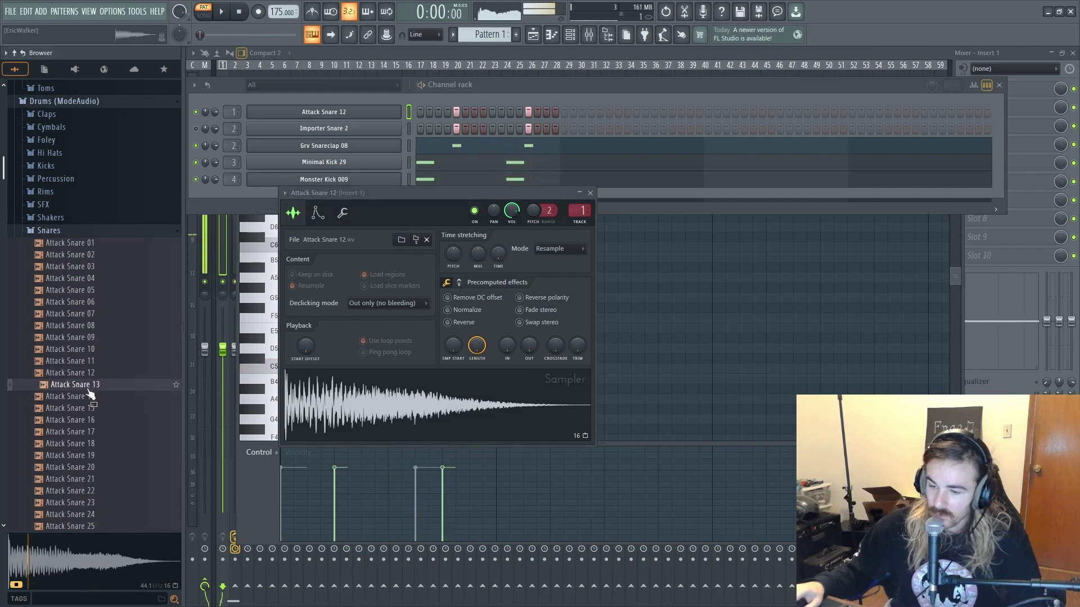
{"action": "left_click_drag", "start_coordinate": [90, 392], "coordinate": [361, 112]}
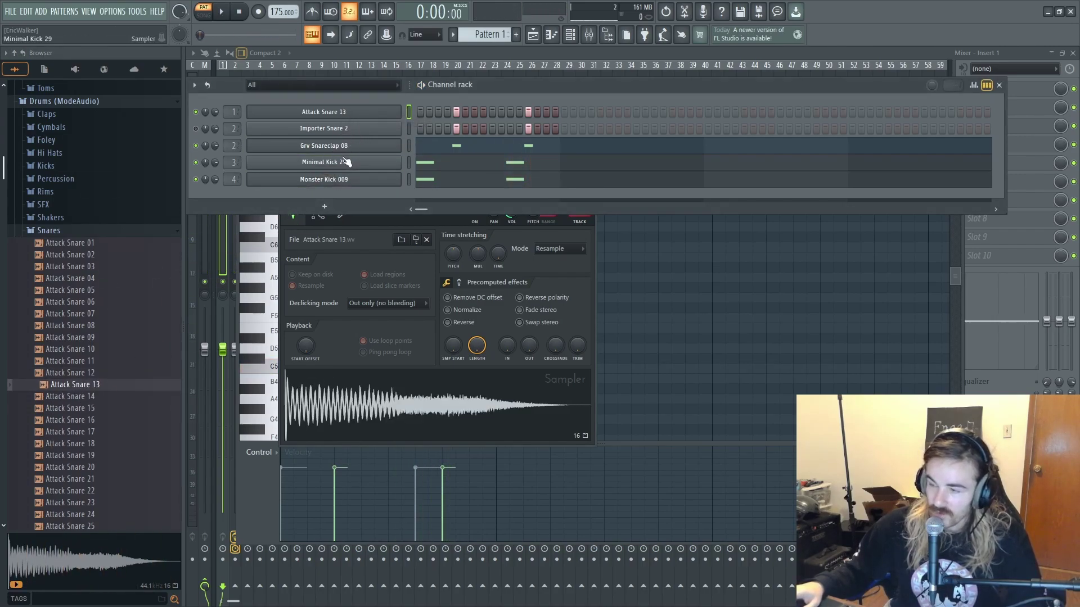
- Delete the Importer Snare 2 channel and play the remaining pattern
{"action": "right_click", "coordinate": [286, 133]}
{"action": "key", "text": "d"}
{"action": "key", "text": "Return"}
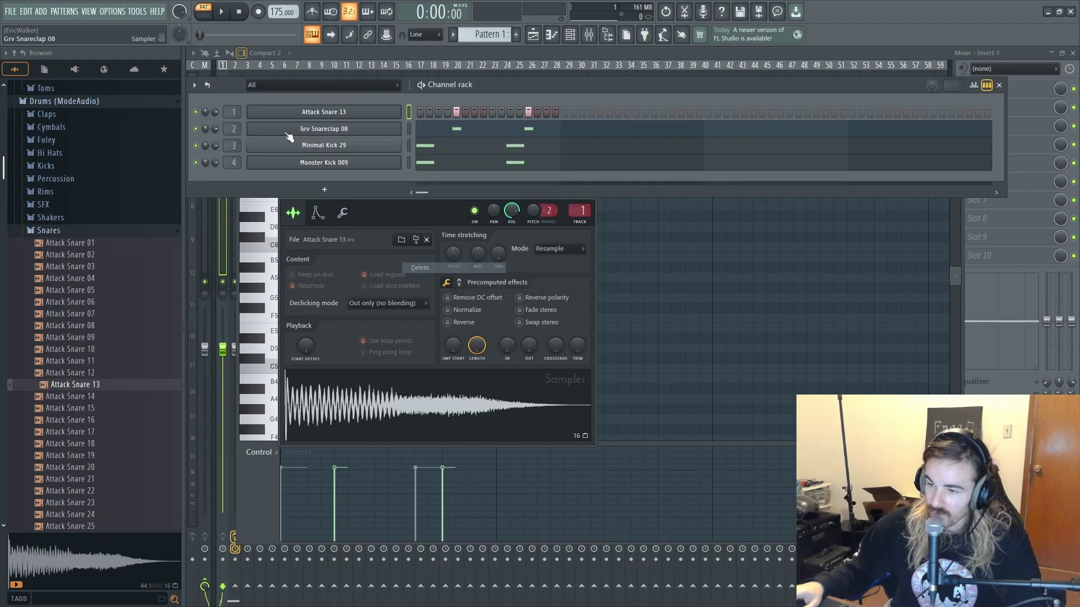
{"action": "key", "text": "space"}
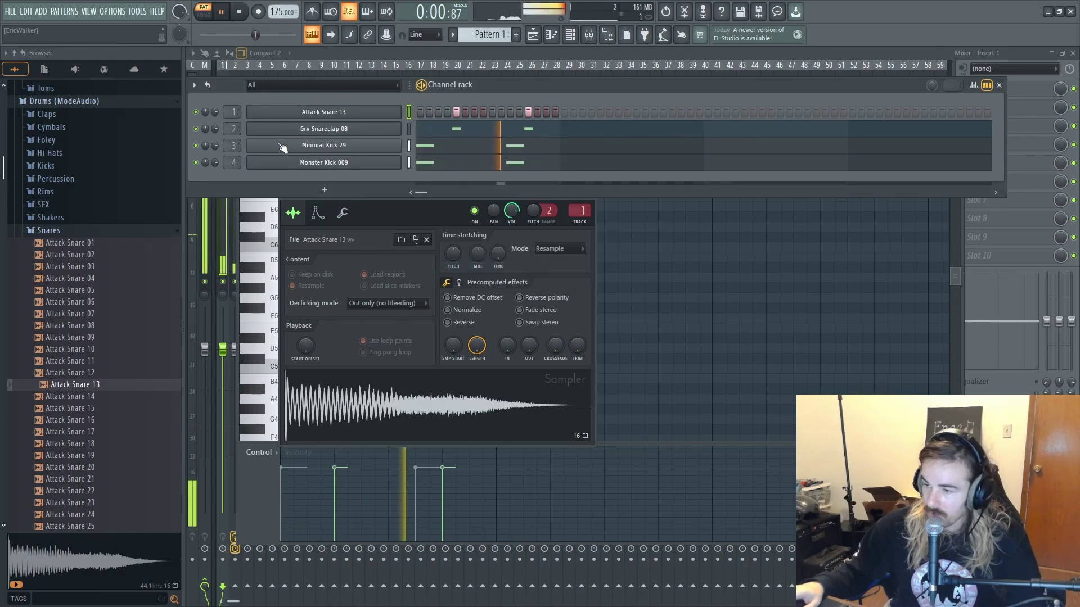
{"action": "key", "text": "space"}
- Audition the samples from Attack Snare 14 onward, replace the Attack Snare 13 sample with Attack Snare 20 and play the pattern
{"action": "key", "text": "Down"}
{"action": "key", "text": "Down"}
{"action": "key", "text": "Down"}
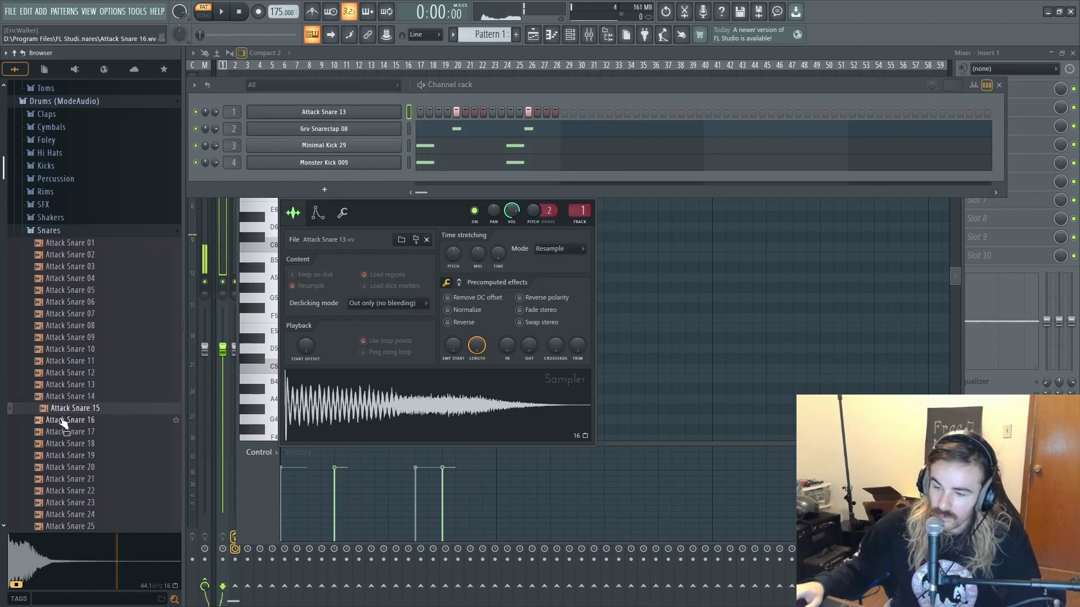
{"action": "key", "text": "Down"}
{"action": "scroll", "coordinate": [96, 394], "scroll_direction": "down", "scroll_amount": 4}
{"action": "key", "text": "Down"}
{"action": "key", "text": "Down"}
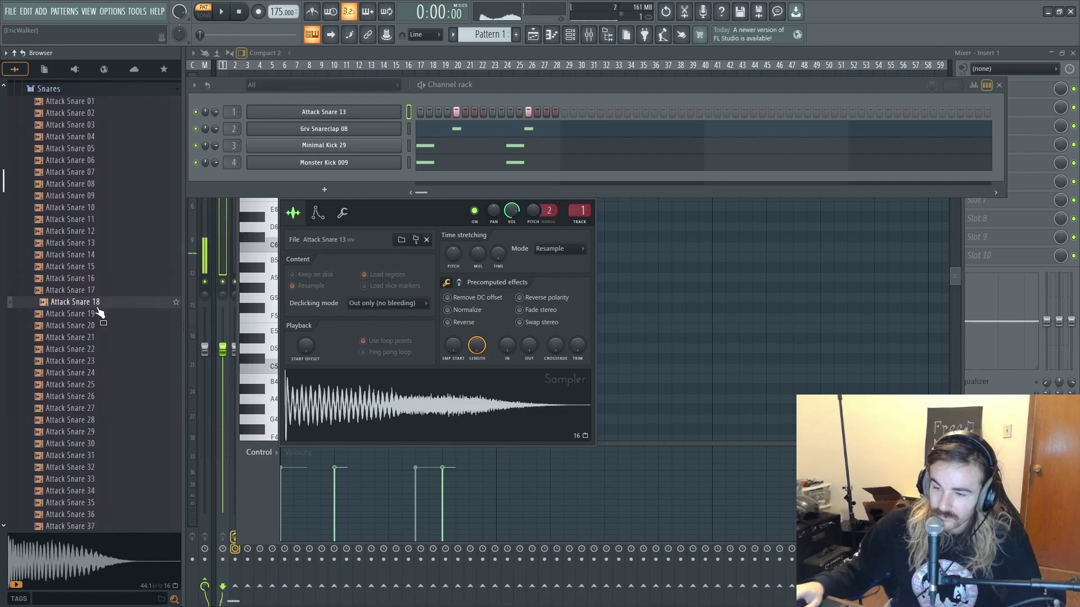
{"action": "left_click", "coordinate": [95, 326]}
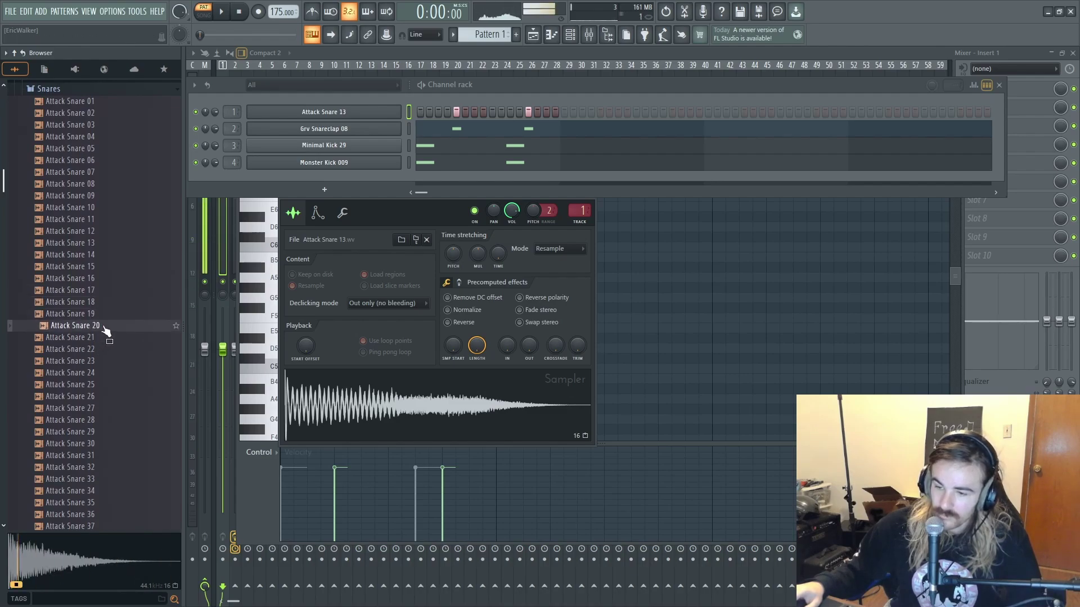
{"action": "left_click_drag", "start_coordinate": [104, 327], "coordinate": [338, 112]}
{"action": "key", "text": "space"}
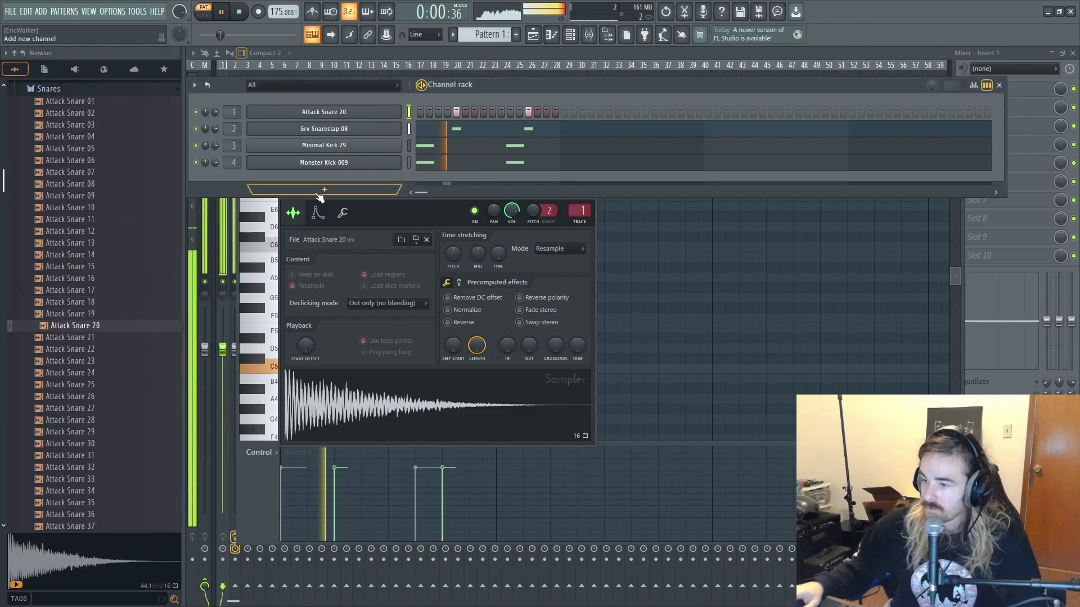
{"action": "key", "text": "space"}
- Audition Attack Snare 21 through 27, replace the Attack Snare 20 sample with Attack Snare 27 and play the pattern
{"action": "key", "text": "Down"}
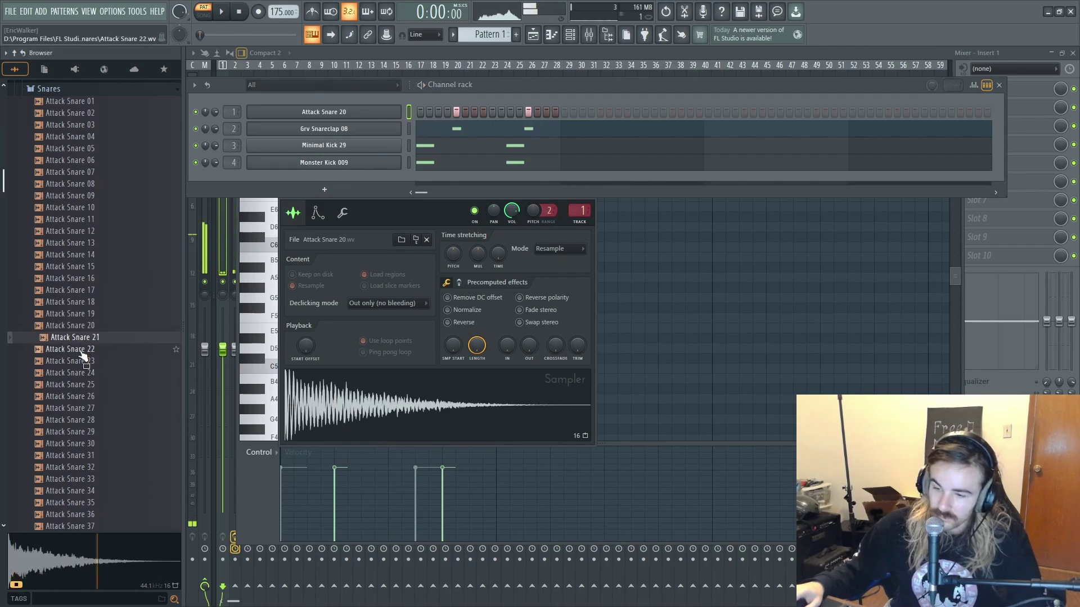
{"action": "key", "text": "Down"}
{"action": "key", "text": "Down"}
{"action": "key", "text": "Down"}
{"action": "scroll", "coordinate": [89, 288], "scroll_direction": "down", "scroll_amount": 6}
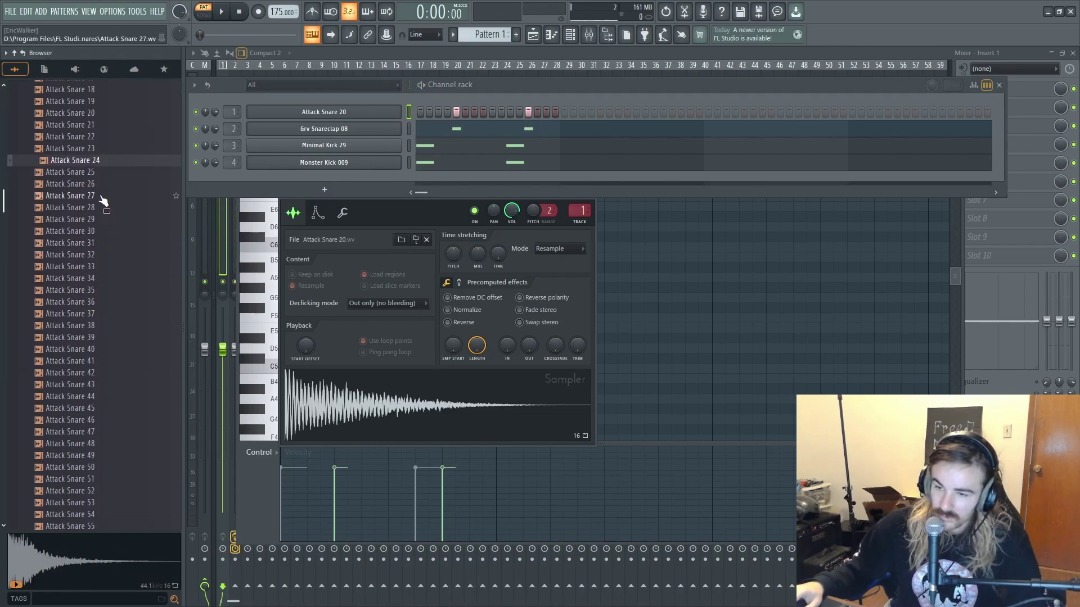
{"action": "key", "text": "Down"}
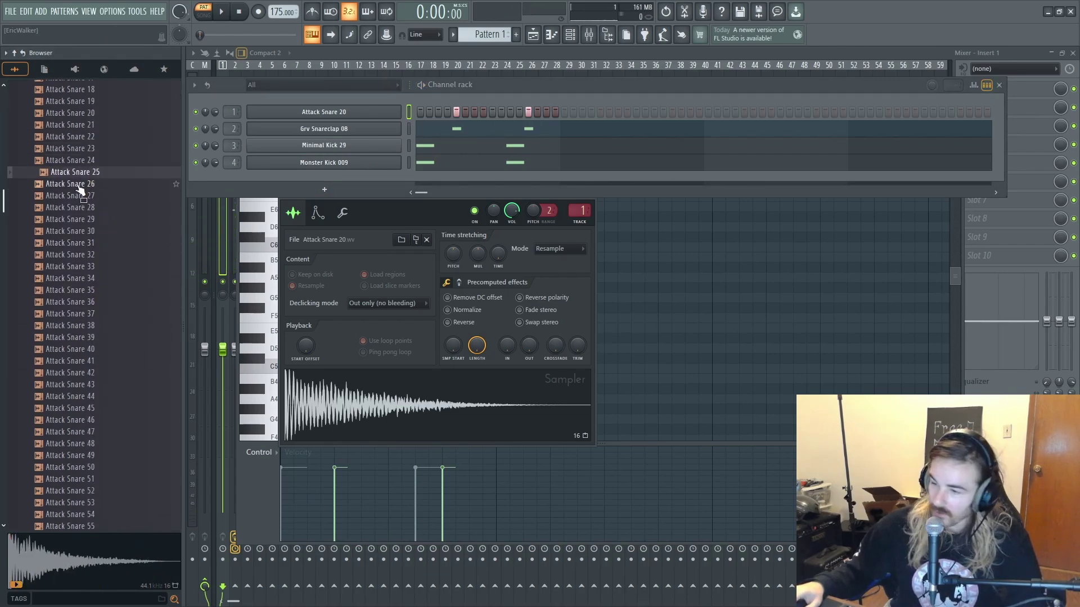
{"action": "key", "text": "Down"}
{"action": "key", "text": "Down"}
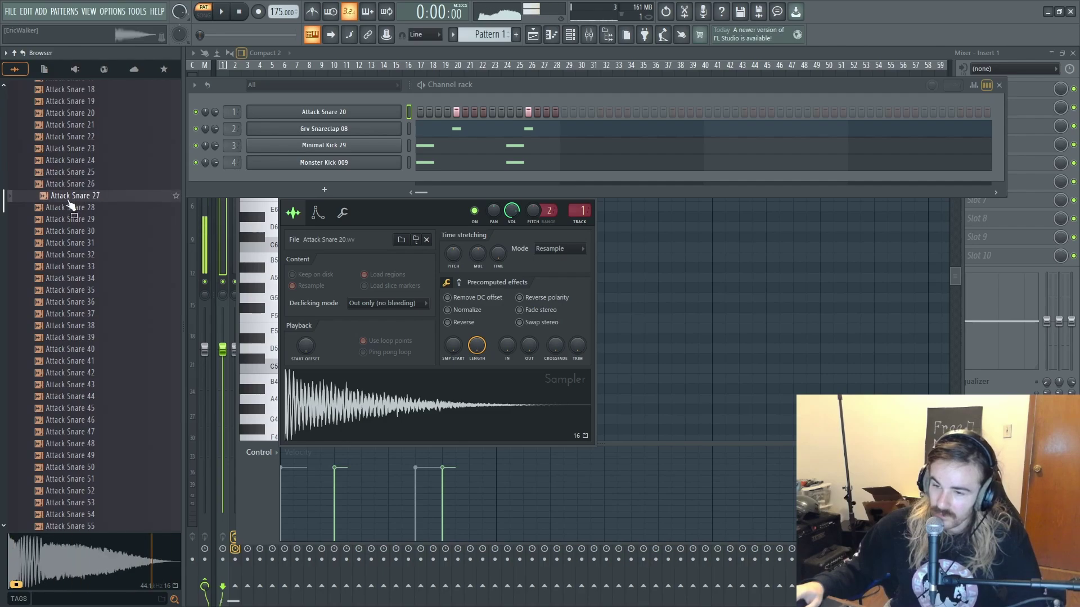
{"action": "key", "text": "Up"}
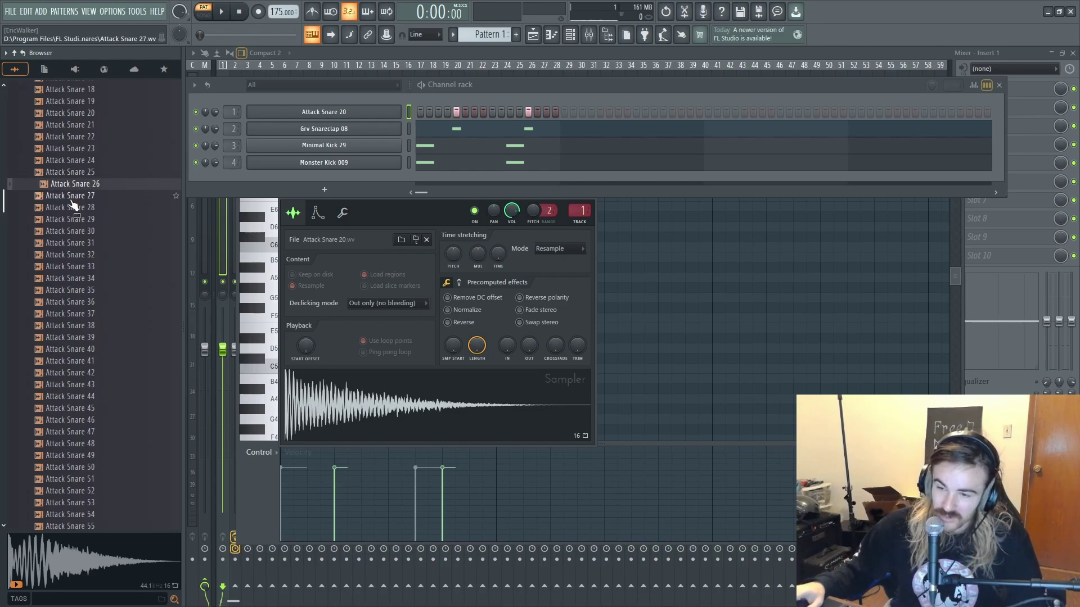
{"action": "left_click", "coordinate": [72, 196]}
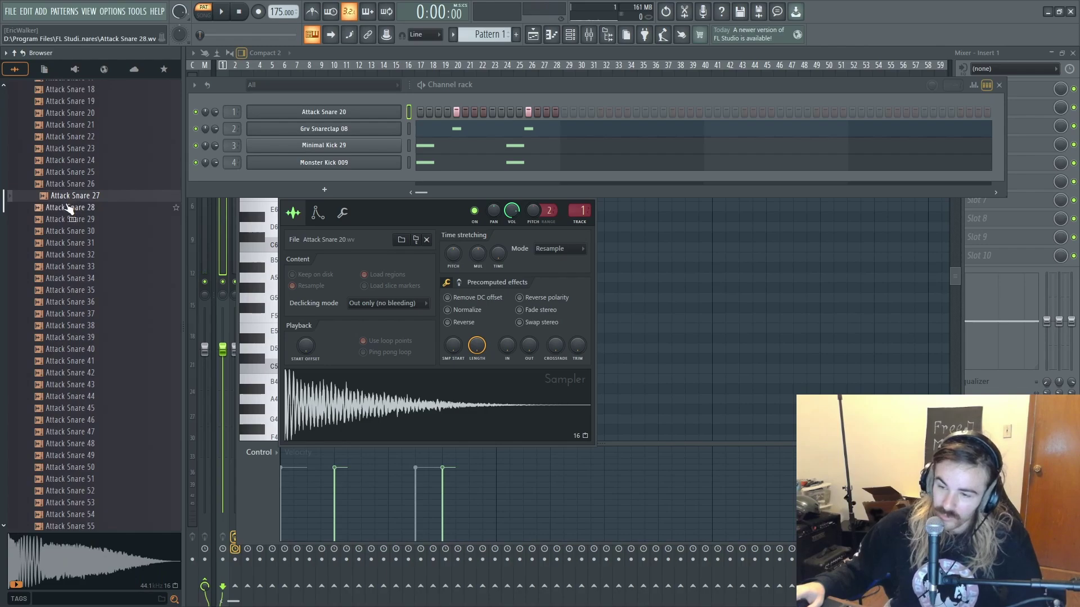
{"action": "left_click_drag", "start_coordinate": [67, 202], "coordinate": [352, 114]}
{"action": "key", "text": "space"}
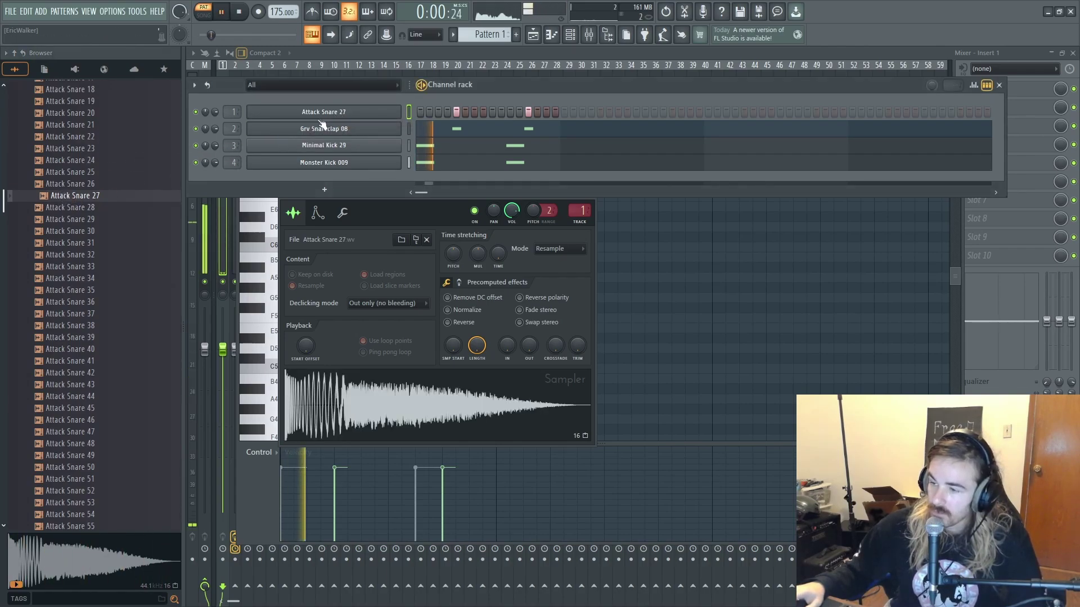
{"action": "key", "text": "space"}
- Audition the samples from Attack Snare 28 onward, replace the Attack Snare 27 sample with Attack Snare 32 and play the pattern
{"action": "left_click", "coordinate": [107, 208]}
{"action": "left_click", "coordinate": [95, 221]}
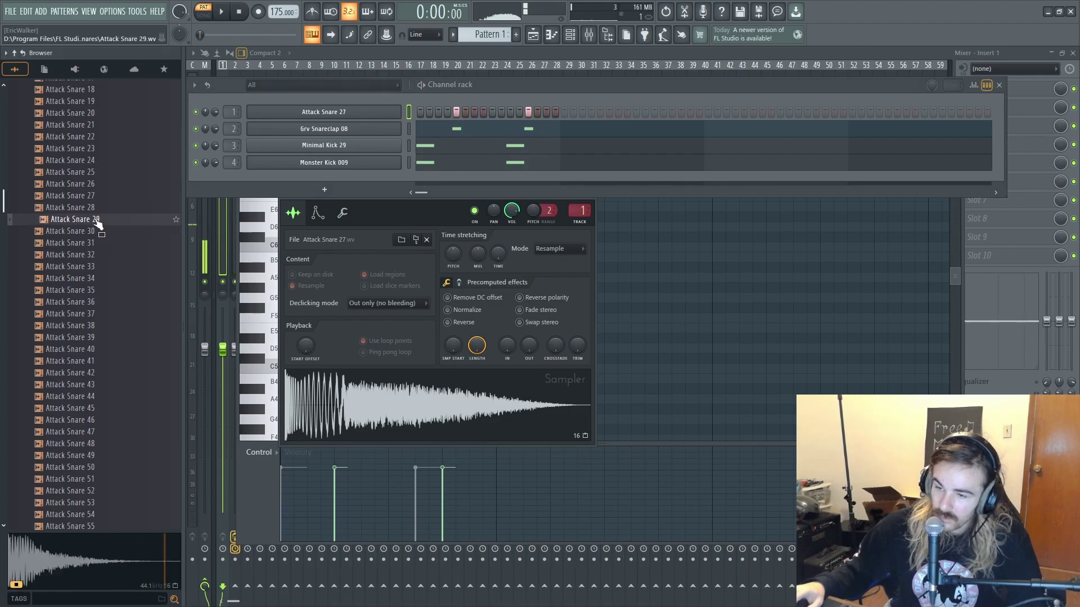
{"action": "left_click", "coordinate": [93, 233]}
{"action": "left_click", "coordinate": [96, 243]}
{"action": "left_click_drag", "start_coordinate": [96, 254], "coordinate": [354, 116]}
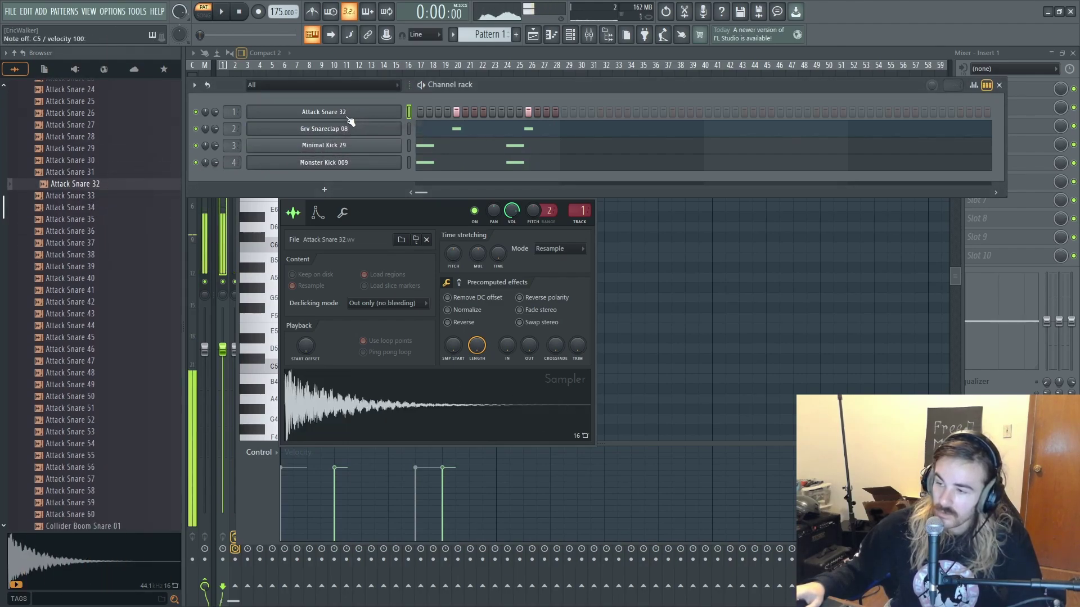
{"action": "key", "text": "space"}
- Replace the Attack Snare 32 sample with Attack Snare 33 and play the pattern
{"action": "left_click", "coordinate": [107, 196]}
{"action": "key", "text": "space"}
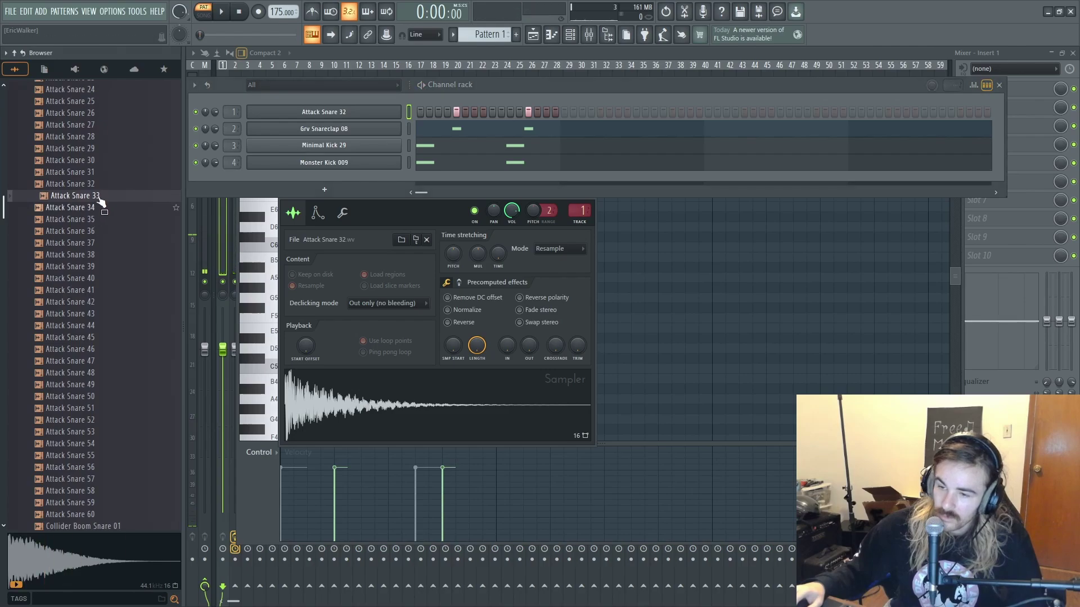
{"action": "left_click_drag", "start_coordinate": [97, 197], "coordinate": [369, 115]}
{"action": "key", "text": "space"}
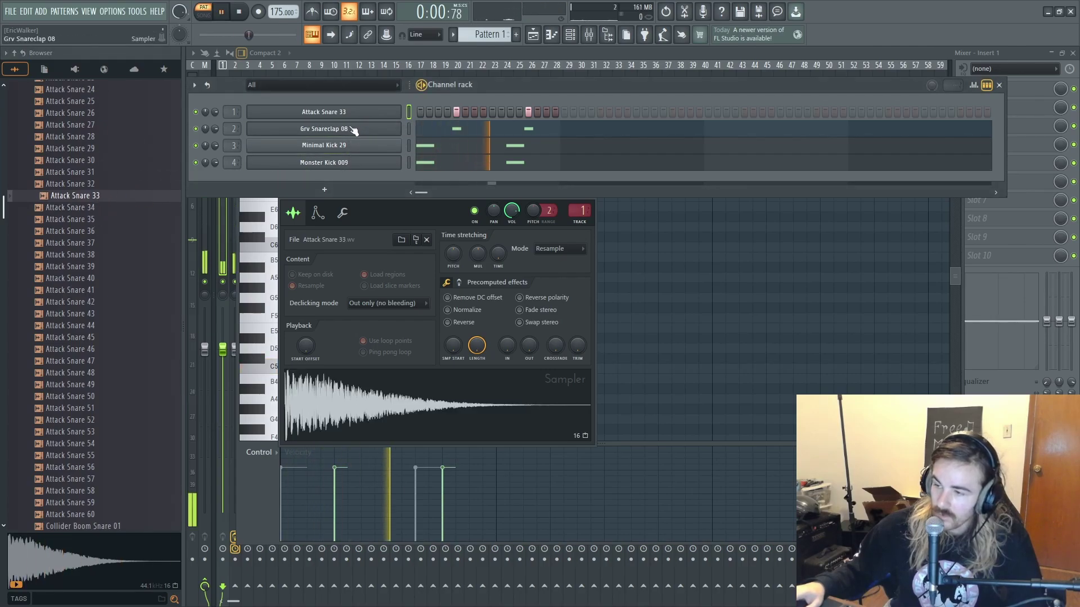
{"action": "key", "text": "space"}
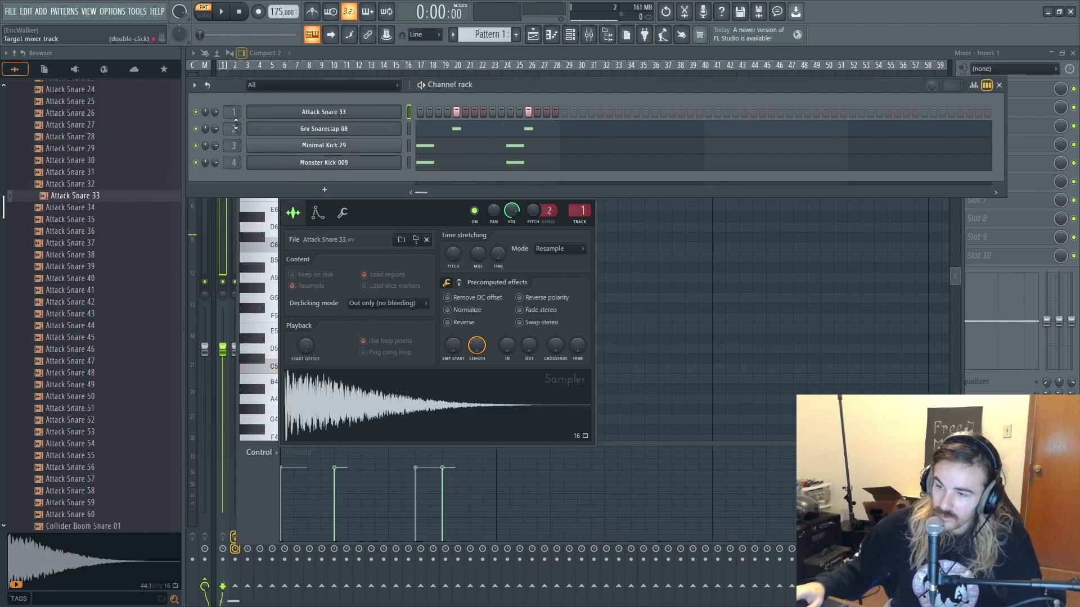
{"action": "key", "text": "space"}
{"action": "key", "text": "ctrl+s"}
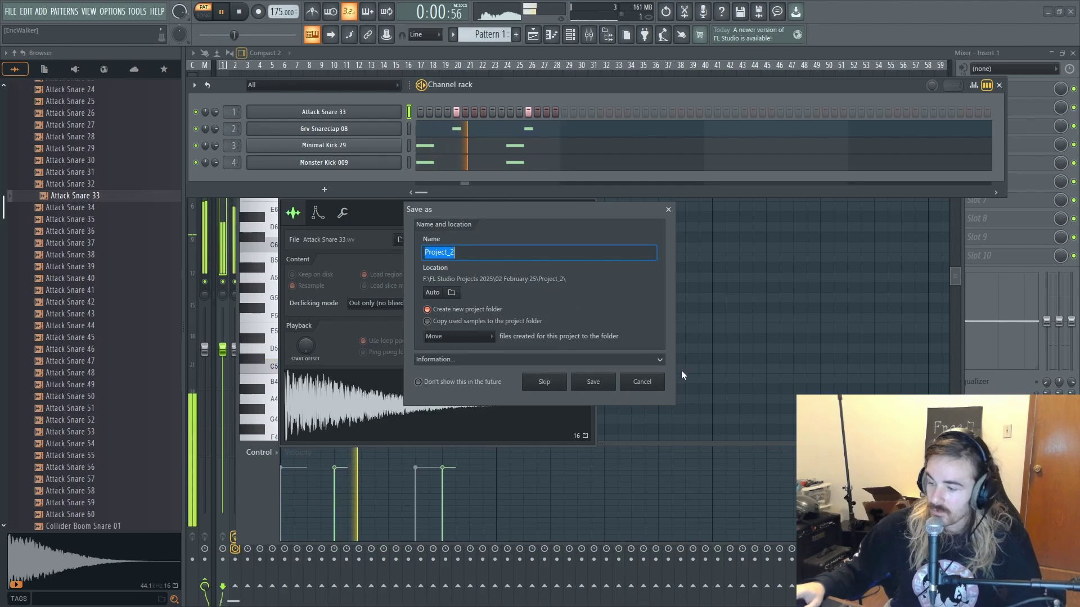
{"action": "left_click", "coordinate": [658, 381]}
{"action": "key", "text": "space"}
- Save the project as WT 018A in a new project folder inside FL Studio Projects 2025\2025 WT YOUTUBE
{"action": "key", "text": "ctrl+s"}
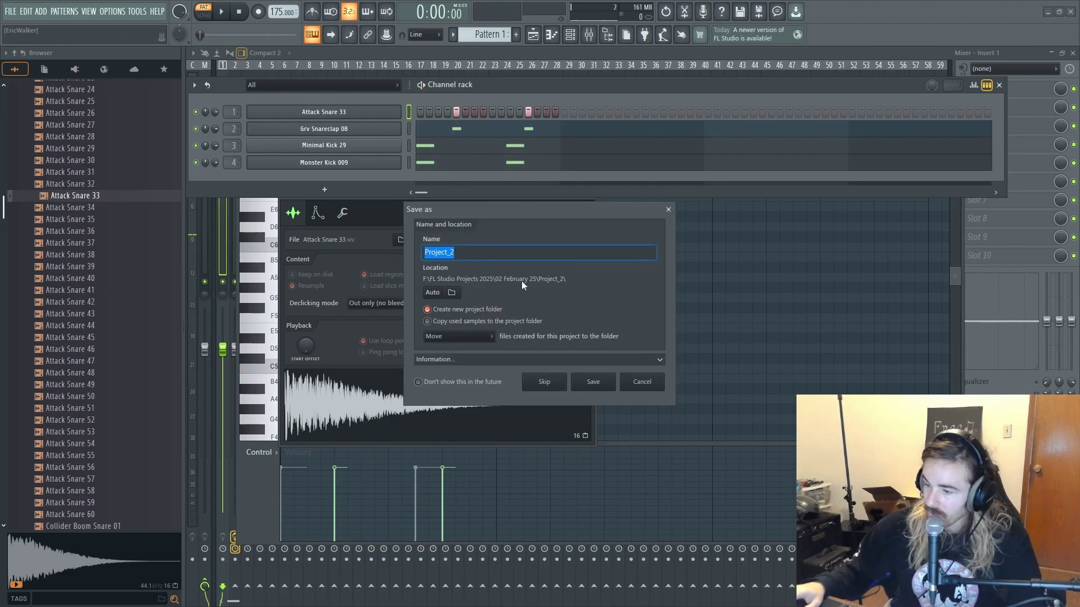
{"action": "left_click", "coordinate": [451, 292]}
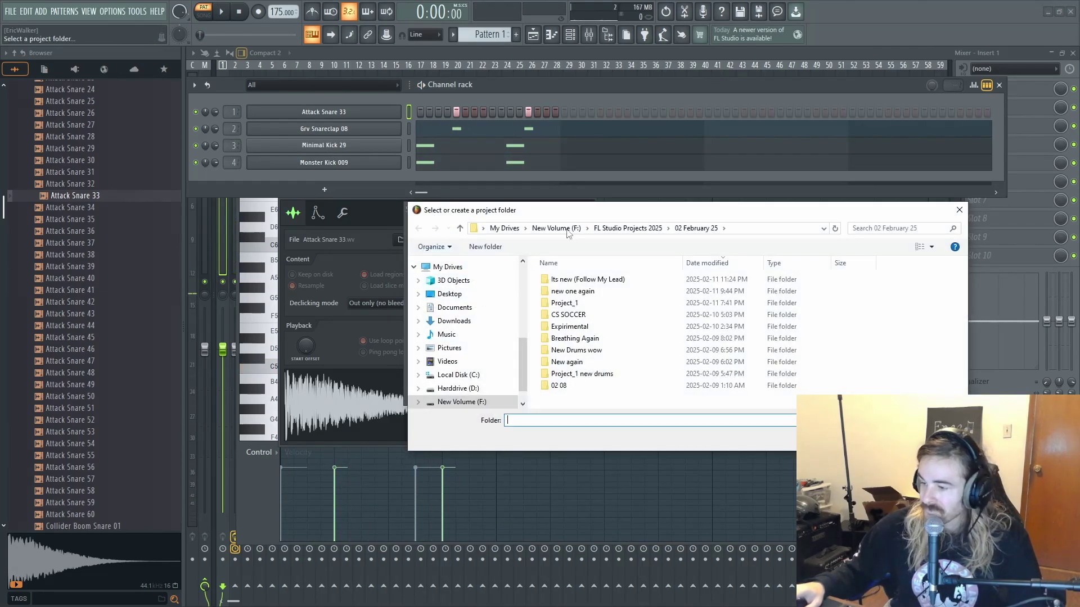
{"action": "left_click", "coordinate": [624, 228]}
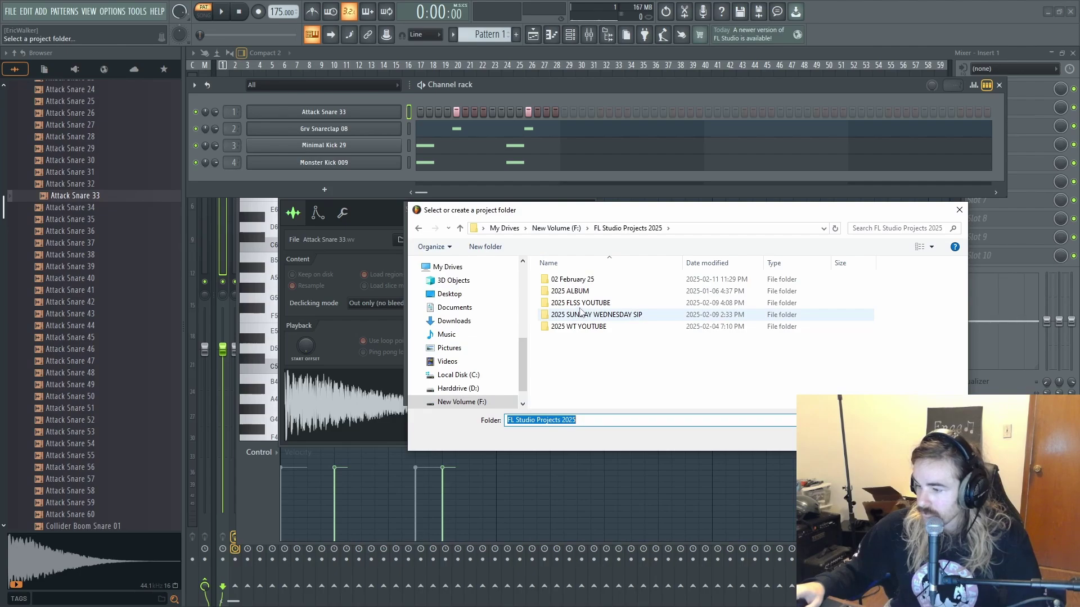
{"action": "double_click", "coordinate": [578, 326]}
{"action": "scroll", "coordinate": [602, 365], "scroll_direction": "down", "scroll_amount": 1}
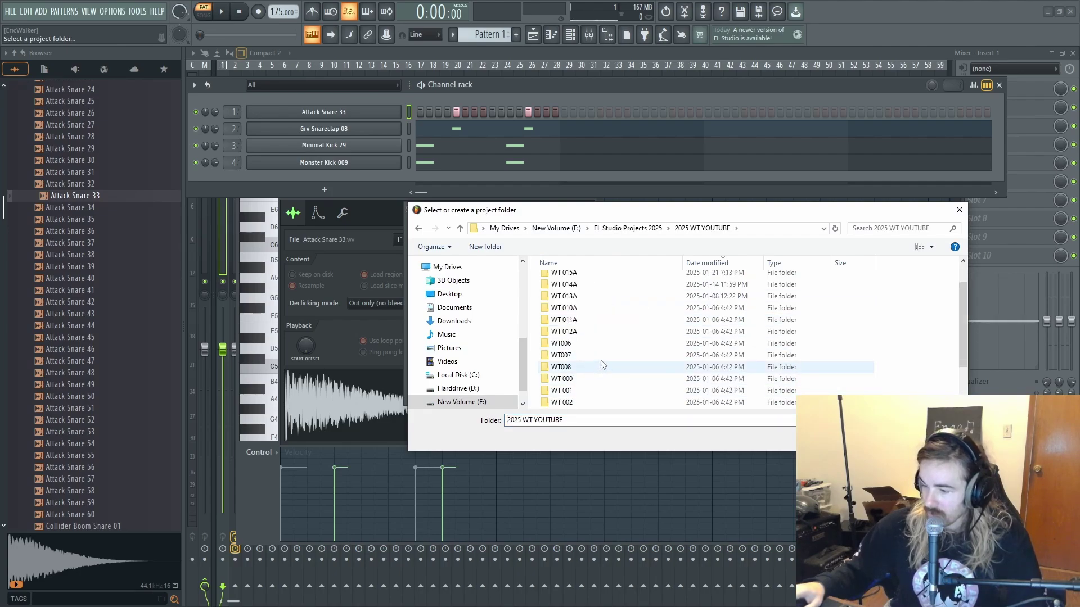
{"action": "scroll", "coordinate": [613, 357], "scroll_direction": "up", "scroll_amount": 1}
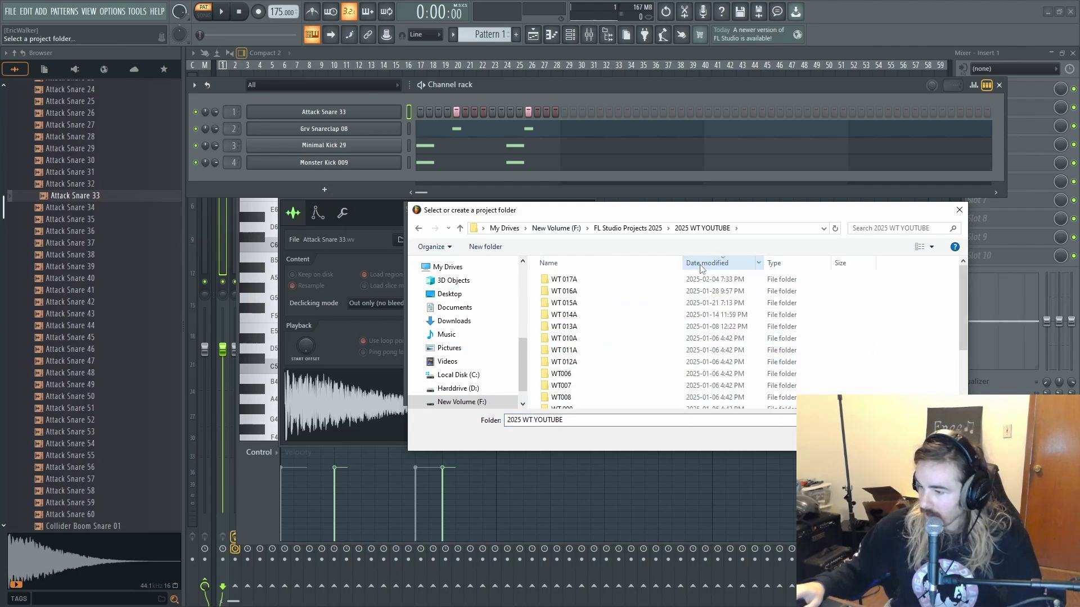
{"action": "left_click", "coordinate": [880, 437]}
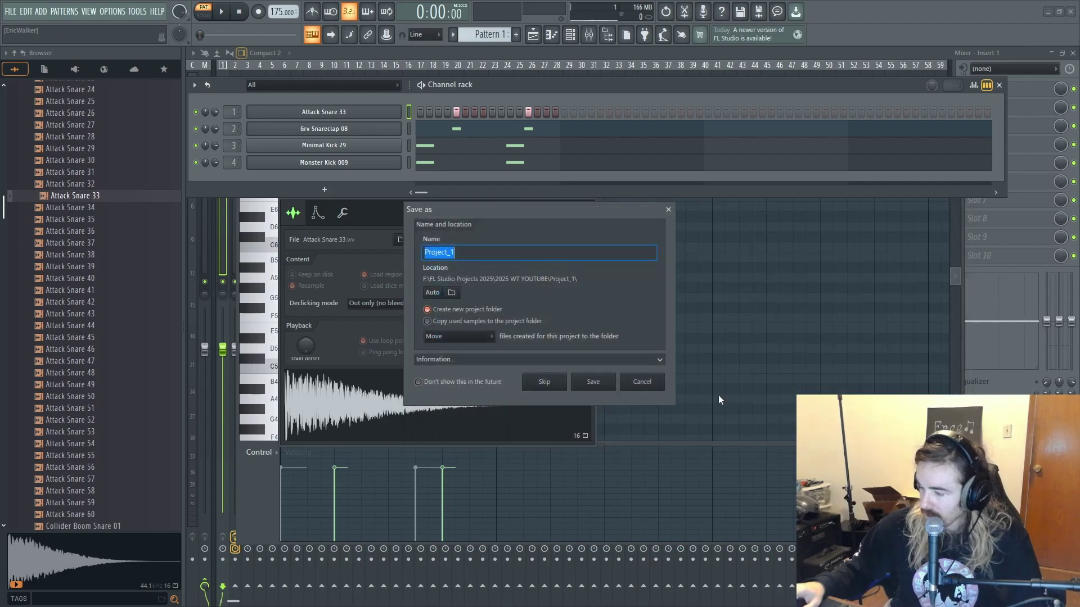
{"action": "type", "text": "WT"}
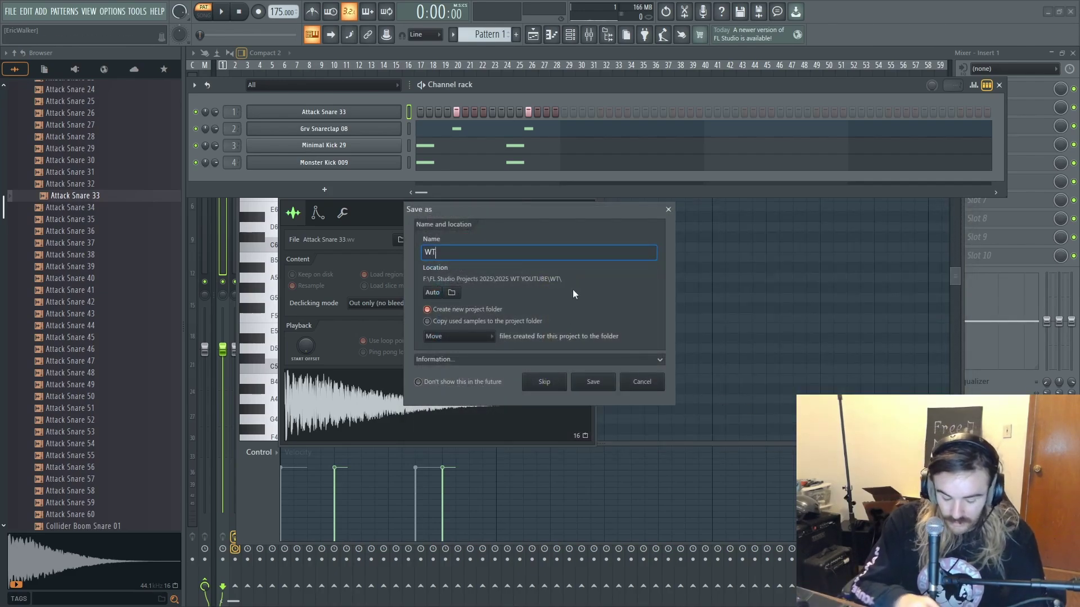
{"action": "type", "text": " 018A"}
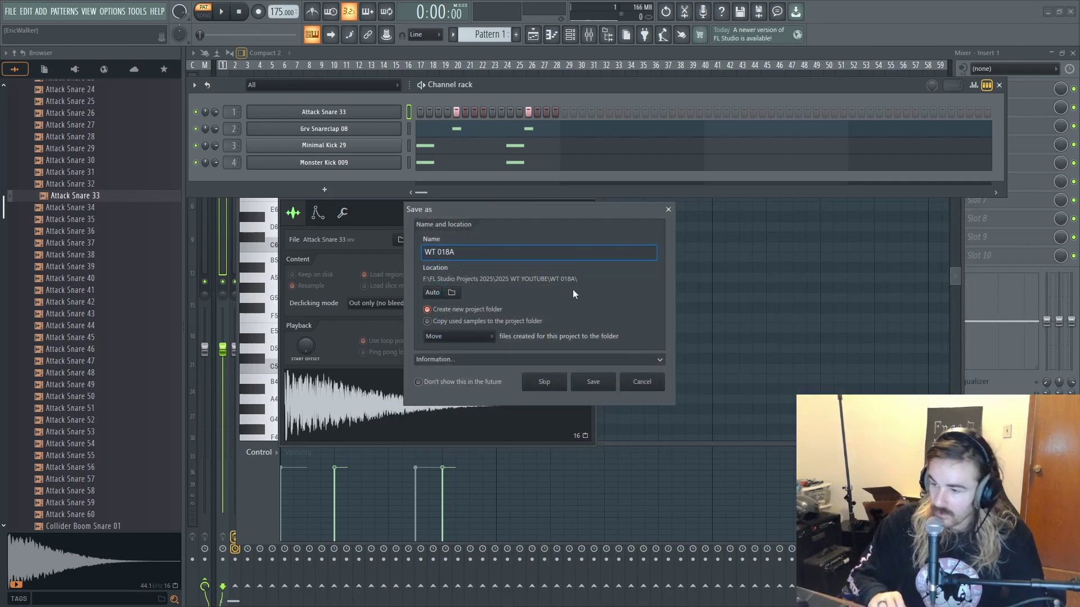
{"action": "key", "text": "Return"}
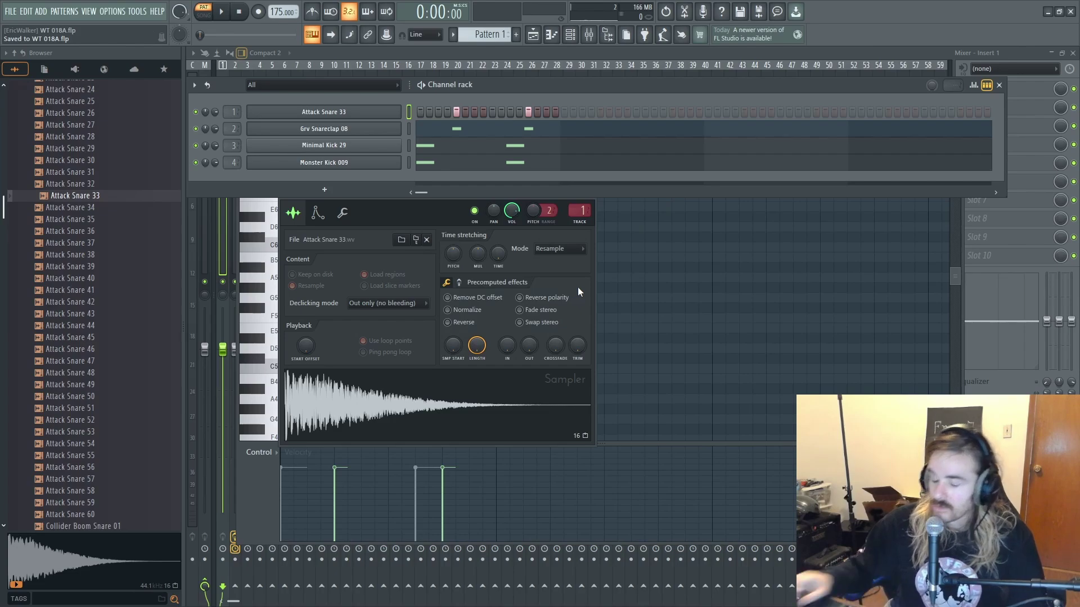
- Audition Attack Snare 35, both Collider Boom Snares and Collider Desert Snare 01, and add Collider Desert Snare 02 as a new channel
{"action": "left_click", "coordinate": [113, 220]}
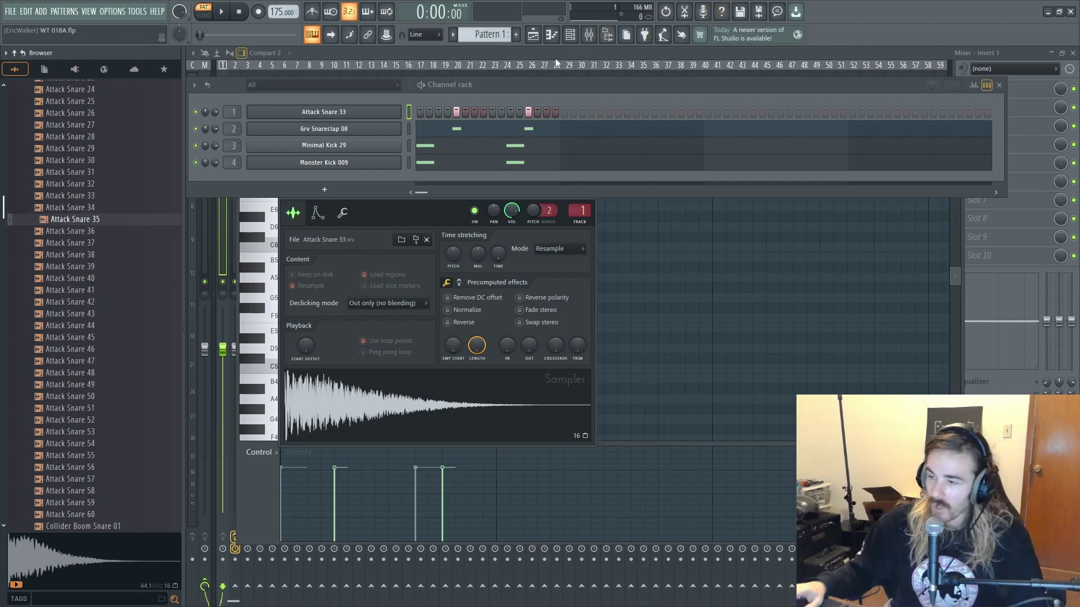
{"action": "scroll", "coordinate": [82, 201], "scroll_direction": "down", "scroll_amount": 10}
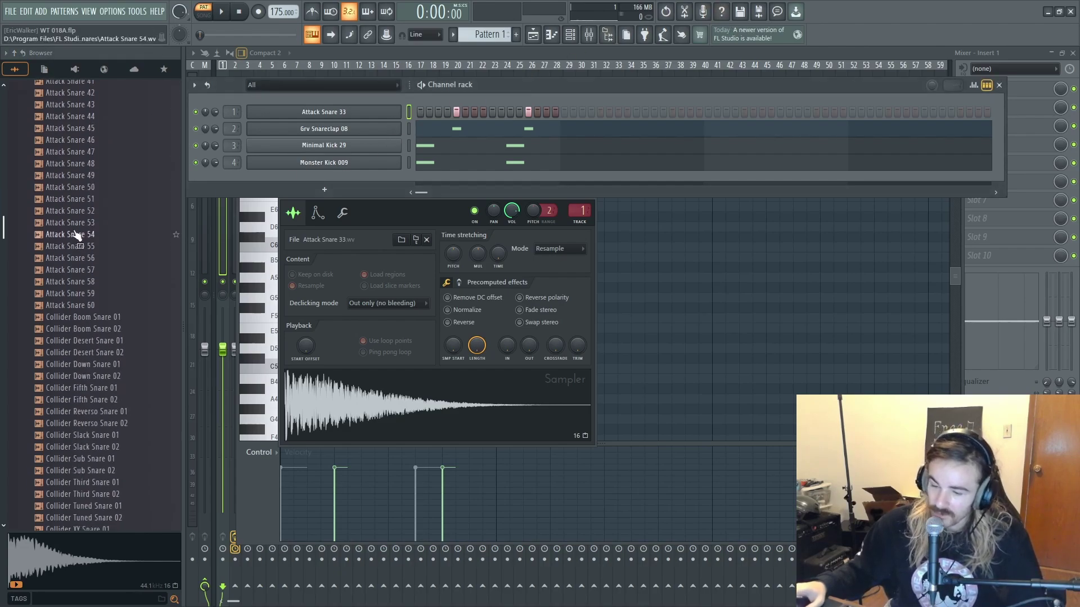
{"action": "left_click", "coordinate": [94, 175]}
{"action": "left_click", "coordinate": [82, 185]}
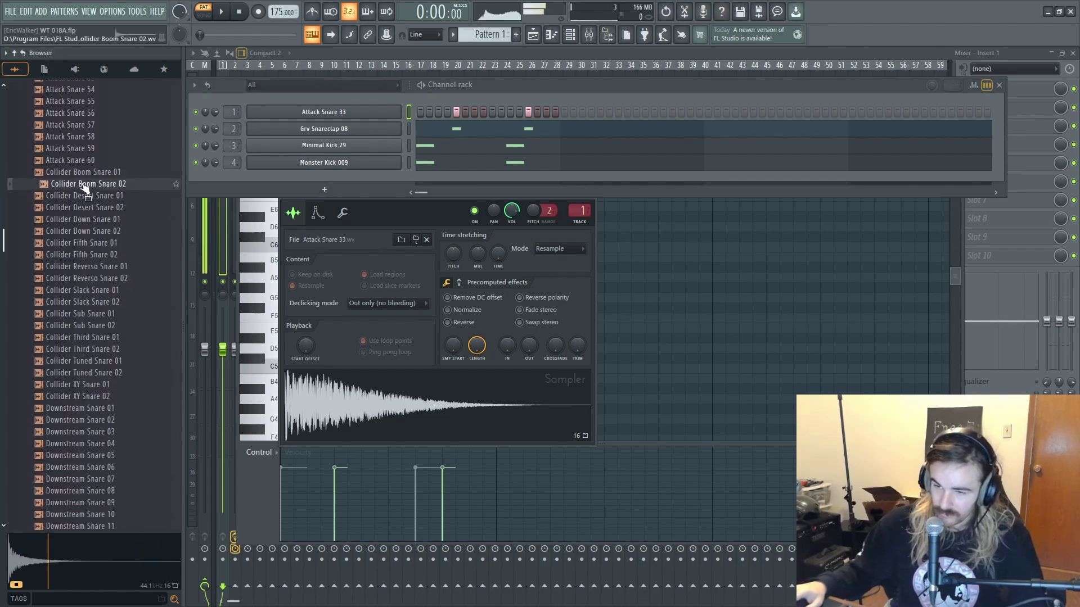
{"action": "left_click", "coordinate": [79, 197]}
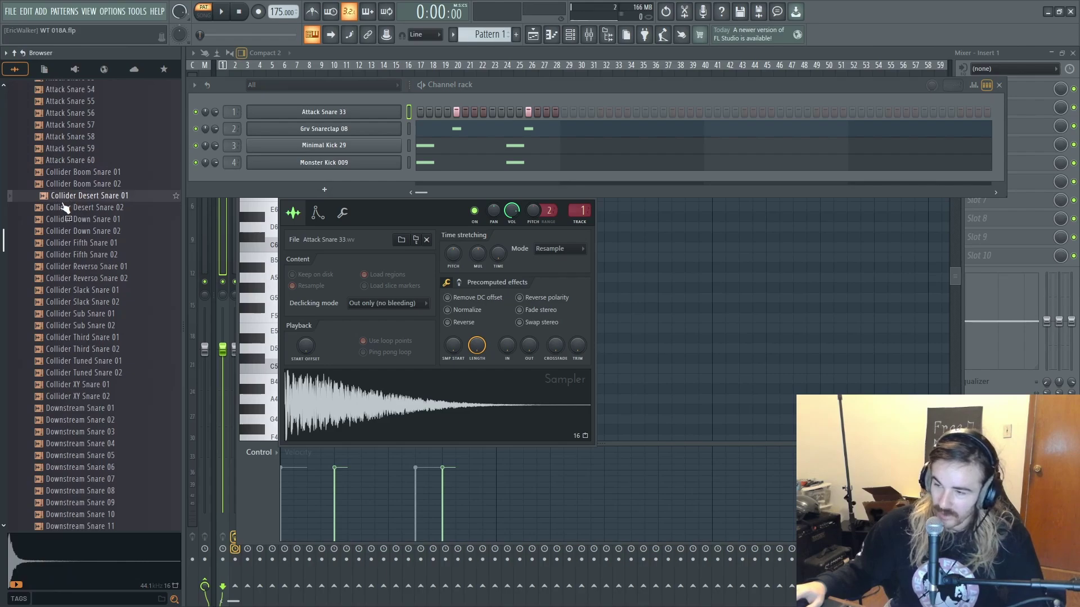
{"action": "left_click_drag", "start_coordinate": [65, 207], "coordinate": [362, 103]}
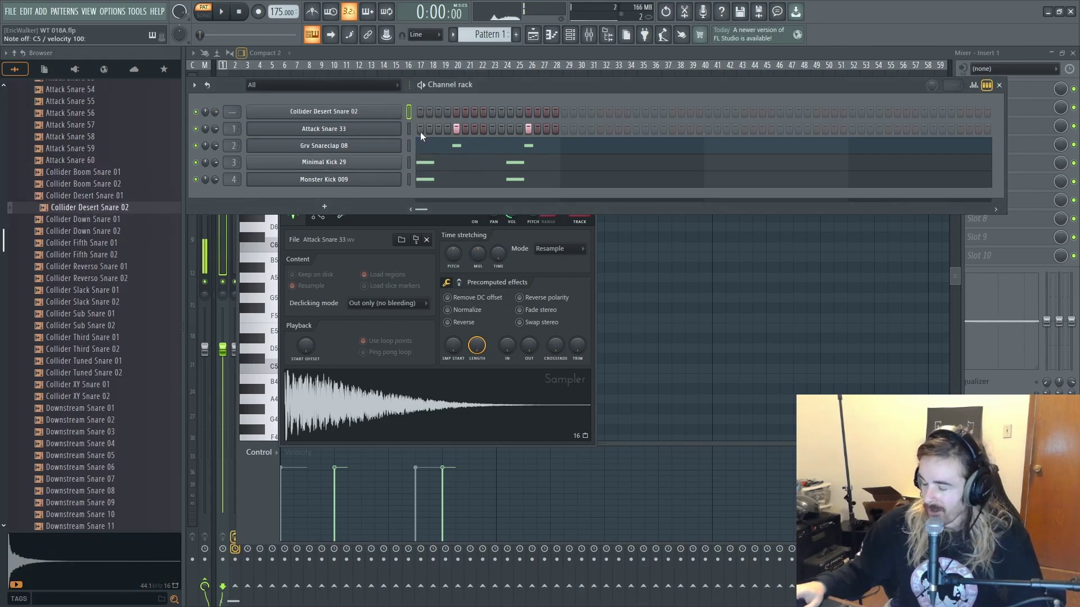
- Place Collider Desert Snare 02 hits on steps 5 and 13 while playing the pattern
{"action": "left_click", "coordinate": [456, 112]}
{"action": "key", "text": "space"}
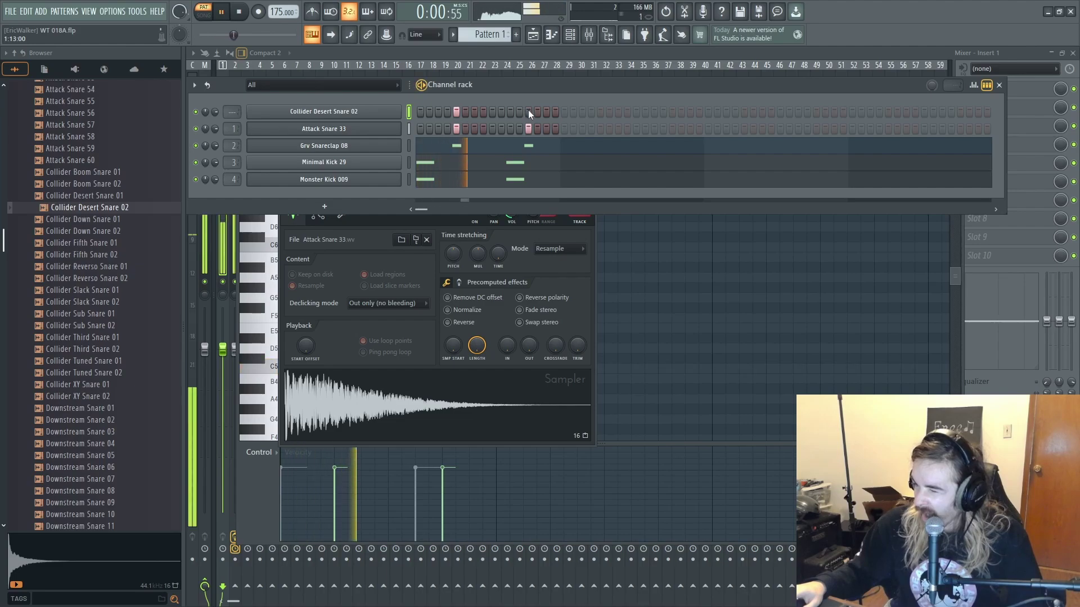
{"action": "left_click", "coordinate": [528, 112]}
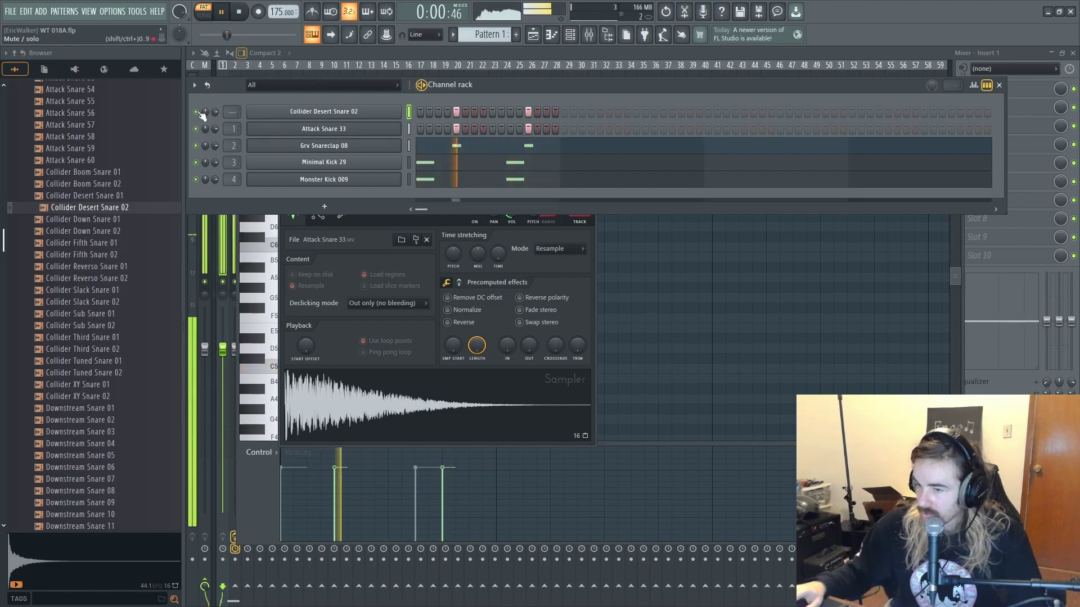
- Add Collider Reverso Snare 01 as a new channel with hits on steps 8 and 10 and play the pattern
{"action": "left_click", "coordinate": [85, 315]}
{"action": "left_click", "coordinate": [115, 268]}
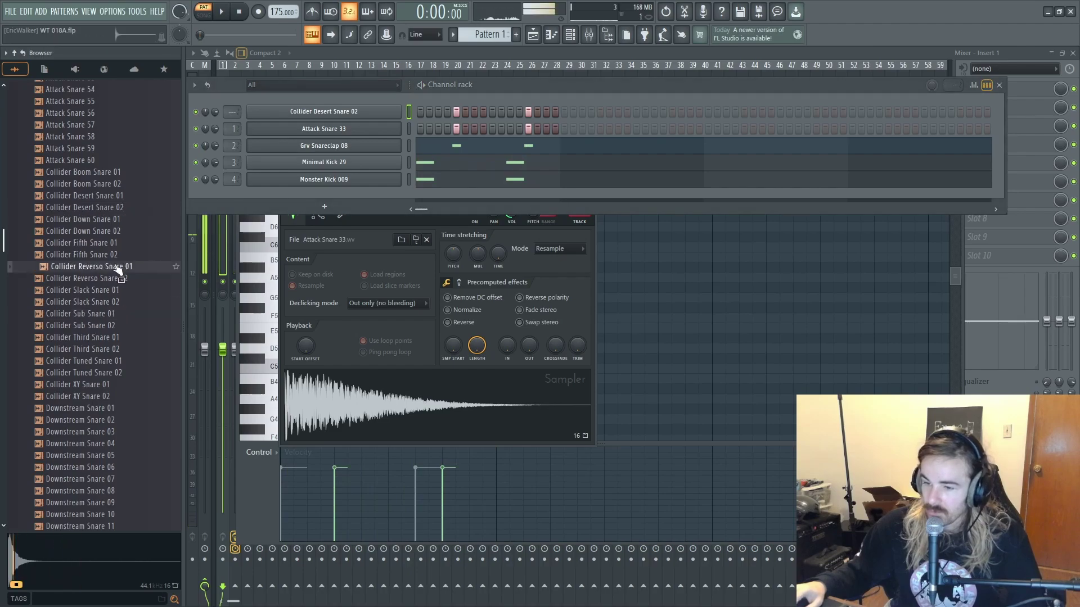
{"action": "left_click_drag", "start_coordinate": [227, 256], "coordinate": [350, 198]}
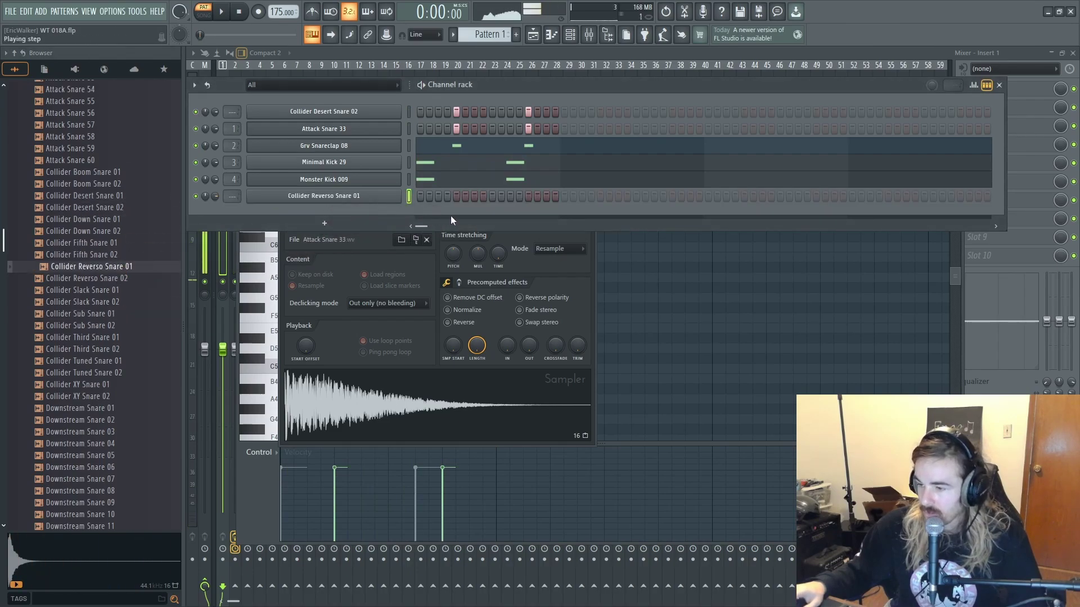
{"action": "left_click", "coordinate": [483, 200]}
{"action": "key", "text": "space"}
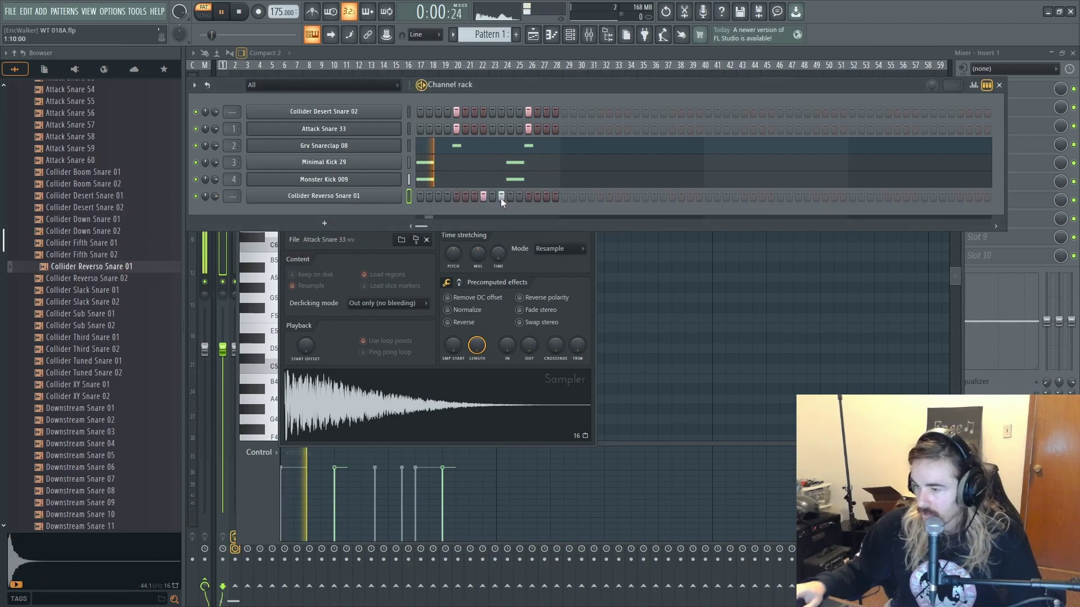
{"action": "left_click", "coordinate": [500, 198]}
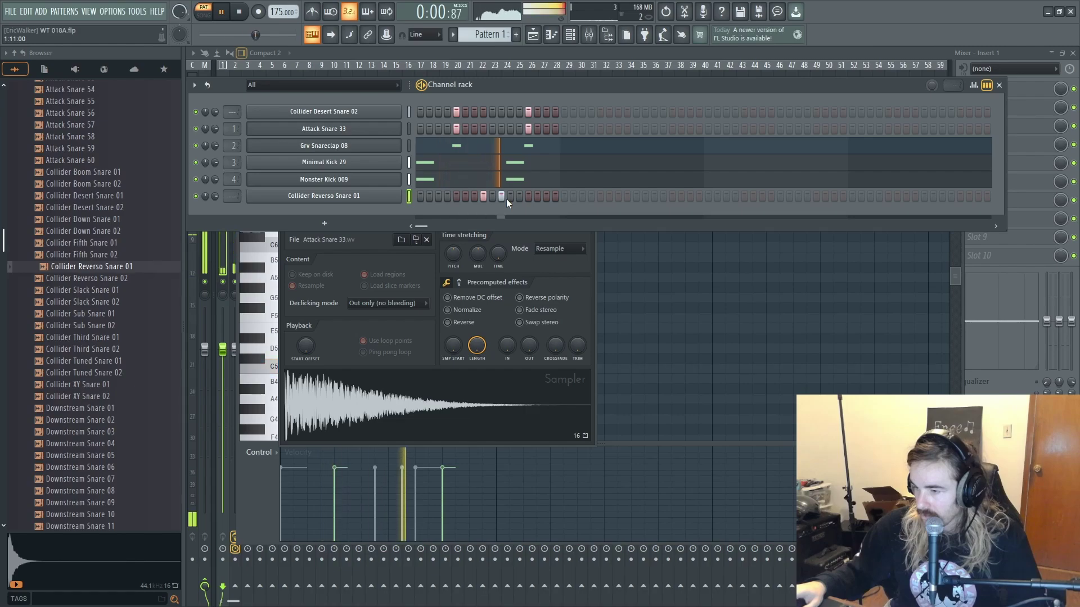
{"action": "key", "text": "space"}
- Close the ModeAudio Snares folder, open its Hi Hats folder and audition samples between Attack Hat 03 and Attack Hat 10
{"action": "scroll", "coordinate": [68, 340], "scroll_direction": "up", "scroll_amount": 8}
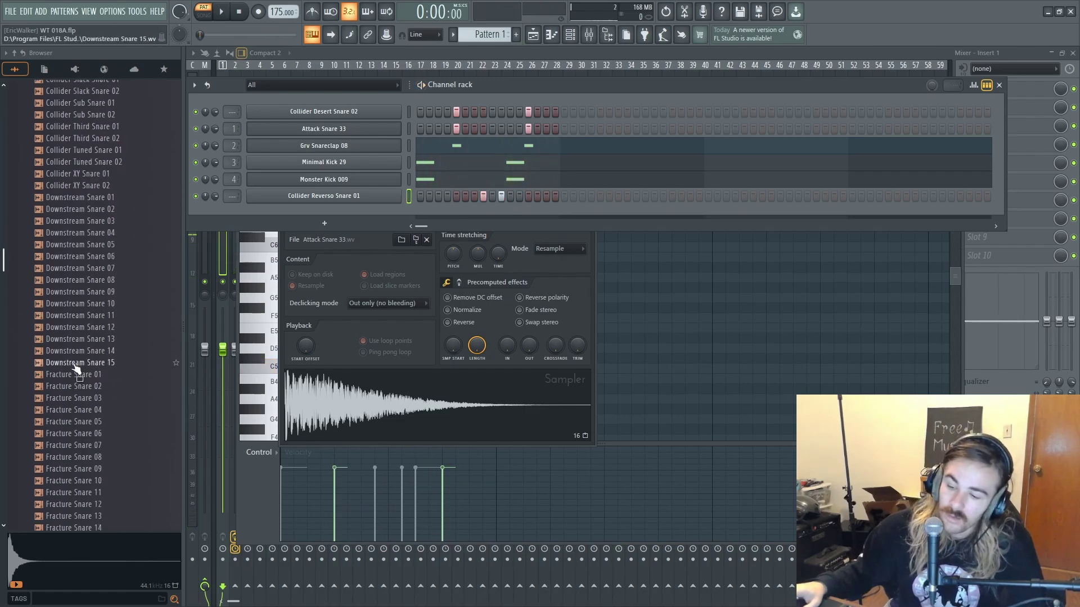
{"action": "scroll", "coordinate": [96, 337], "scroll_direction": "up", "scroll_amount": 20}
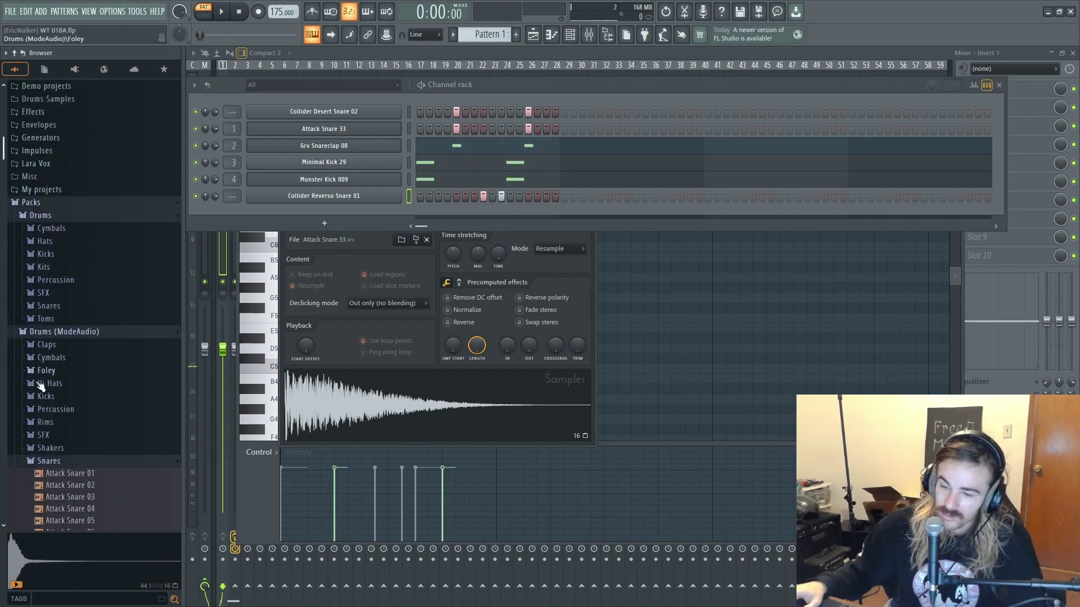
{"action": "left_click", "coordinate": [49, 444]}
{"action": "left_click", "coordinate": [50, 366]}
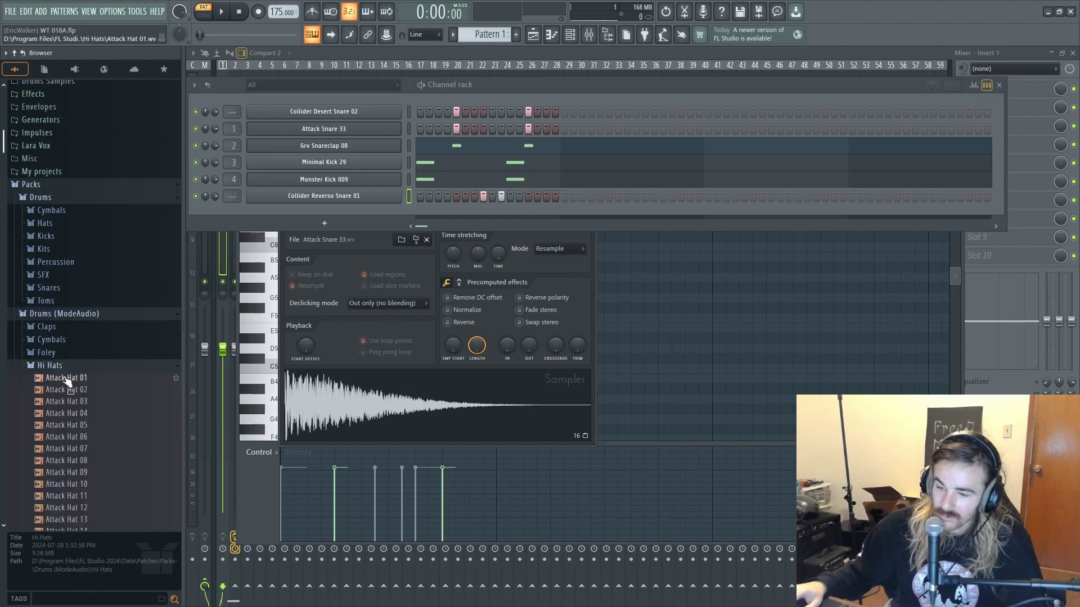
{"action": "scroll", "coordinate": [90, 365], "scroll_direction": "down", "scroll_amount": 4}
{"action": "left_click", "coordinate": [104, 343]}
{"action": "left_click", "coordinate": [107, 319]}
{"action": "left_click", "coordinate": [105, 308]}
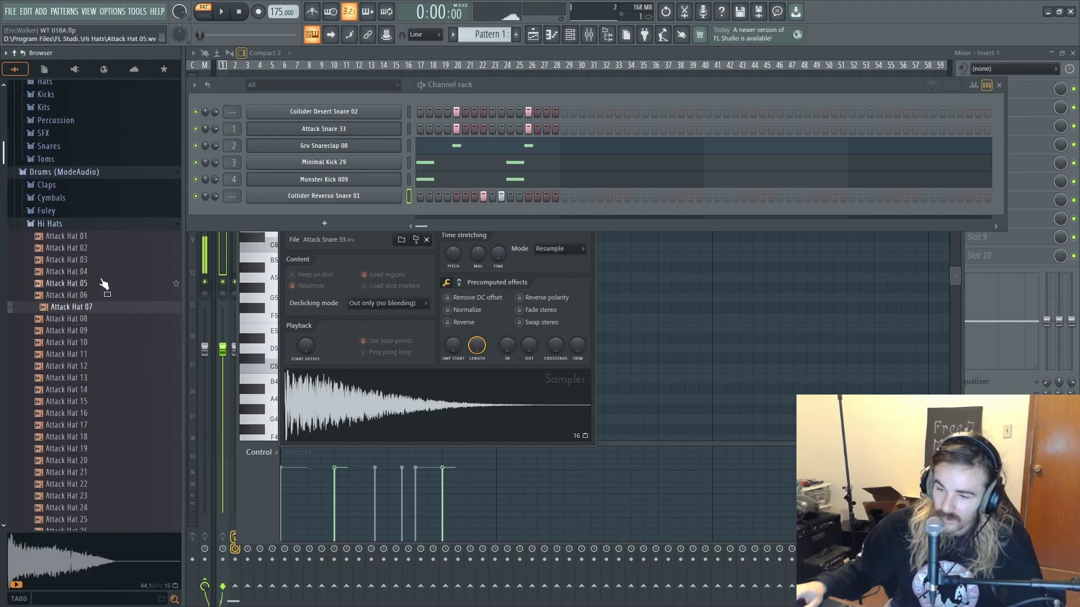
{"action": "left_click", "coordinate": [102, 284]}
{"action": "left_click", "coordinate": [95, 261]}
- Audition Attack Hat 18 through Attack Hat 22
{"action": "scroll", "coordinate": [84, 279], "scroll_direction": "down", "scroll_amount": 4}
{"action": "left_click", "coordinate": [79, 296]}
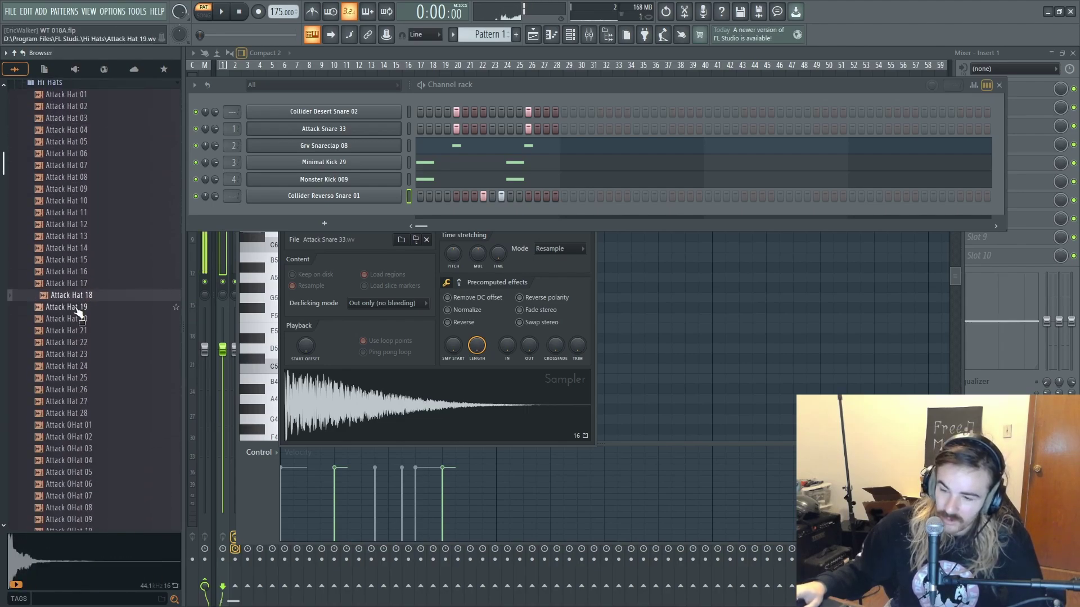
{"action": "left_click", "coordinate": [92, 306]}
{"action": "left_click", "coordinate": [83, 319]}
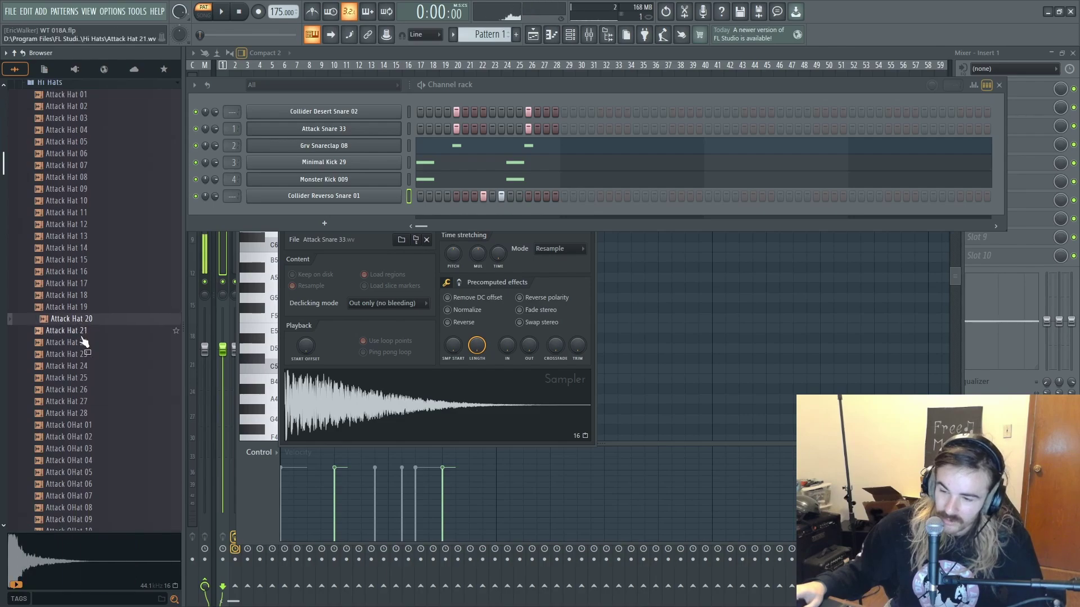
{"action": "left_click", "coordinate": [82, 342]}
{"action": "left_click", "coordinate": [83, 332]}
{"action": "left_click", "coordinate": [77, 344]}
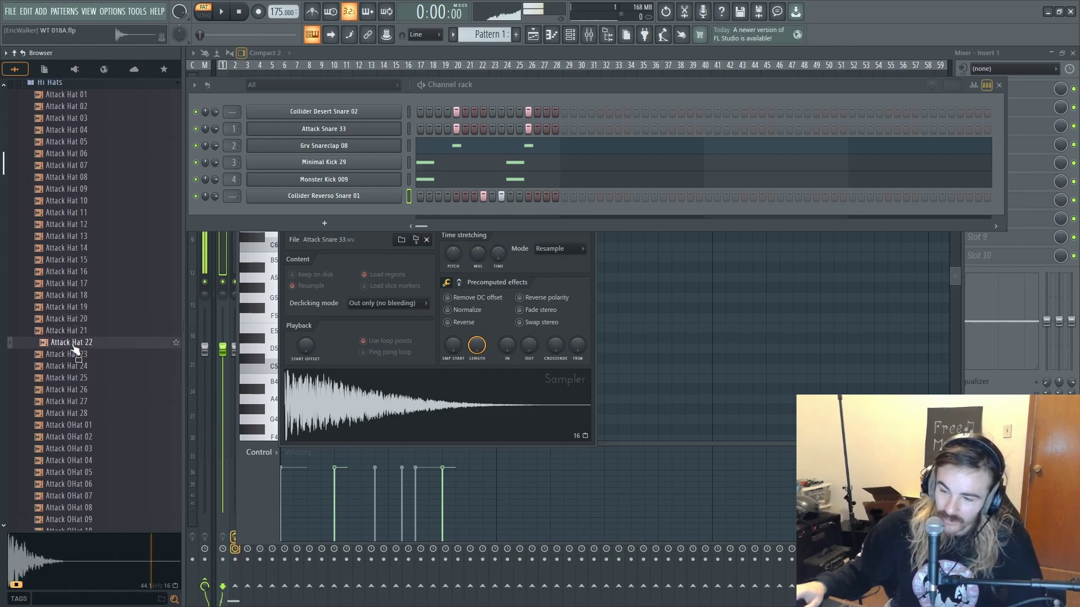
{"action": "left_click", "coordinate": [89, 343]}
- Add Attack Hat 22 as a new channel with hits on steps 3, 7, 9 and 15 and play the pattern
{"action": "left_click_drag", "start_coordinate": [79, 346], "coordinate": [366, 224]}
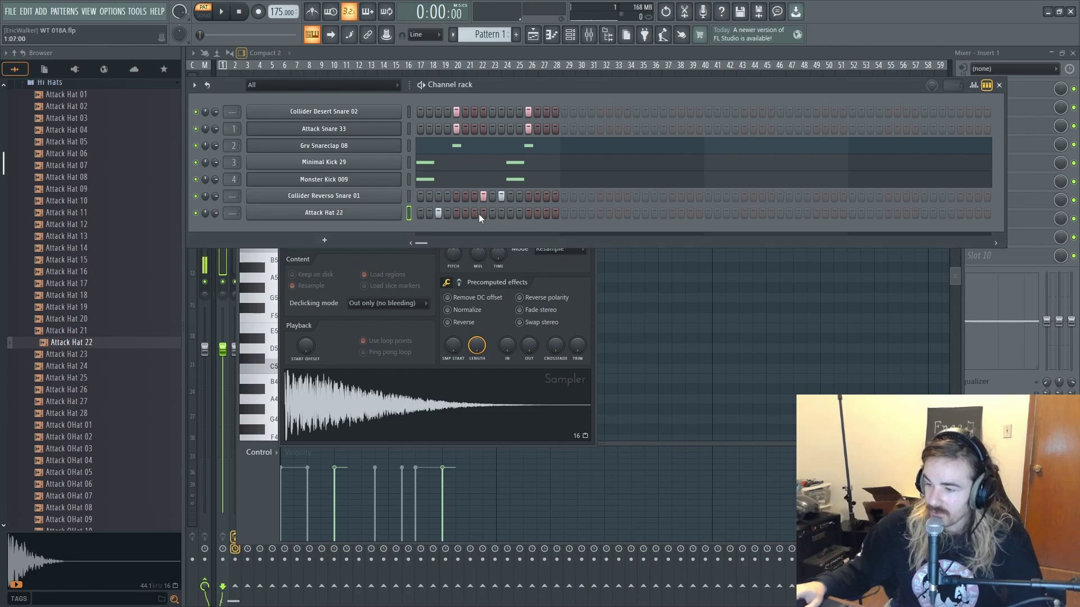
{"action": "left_click", "coordinate": [545, 212]}
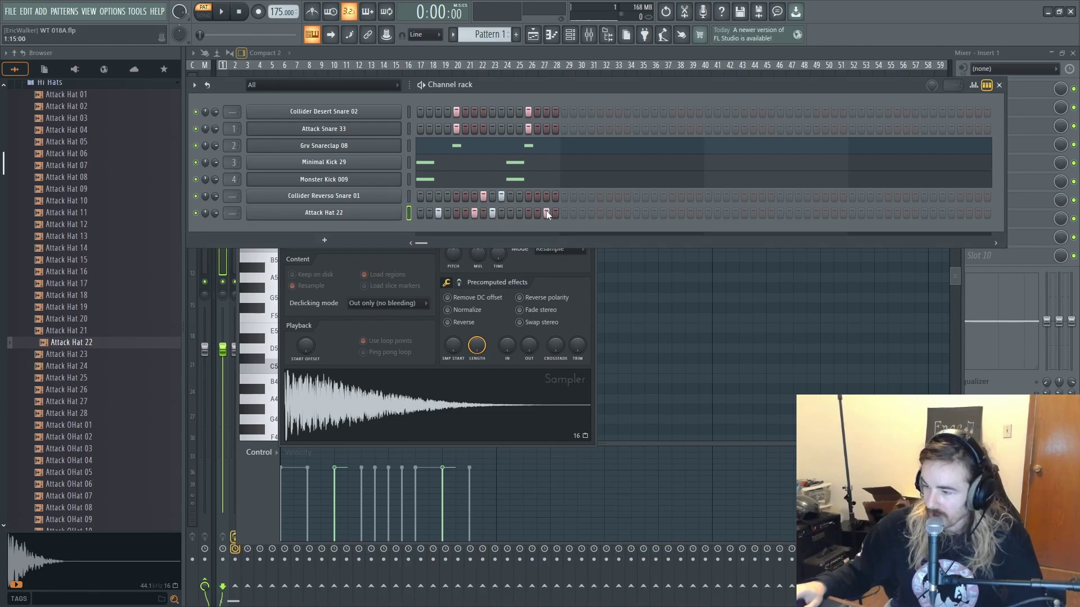
{"action": "key", "text": "space"}
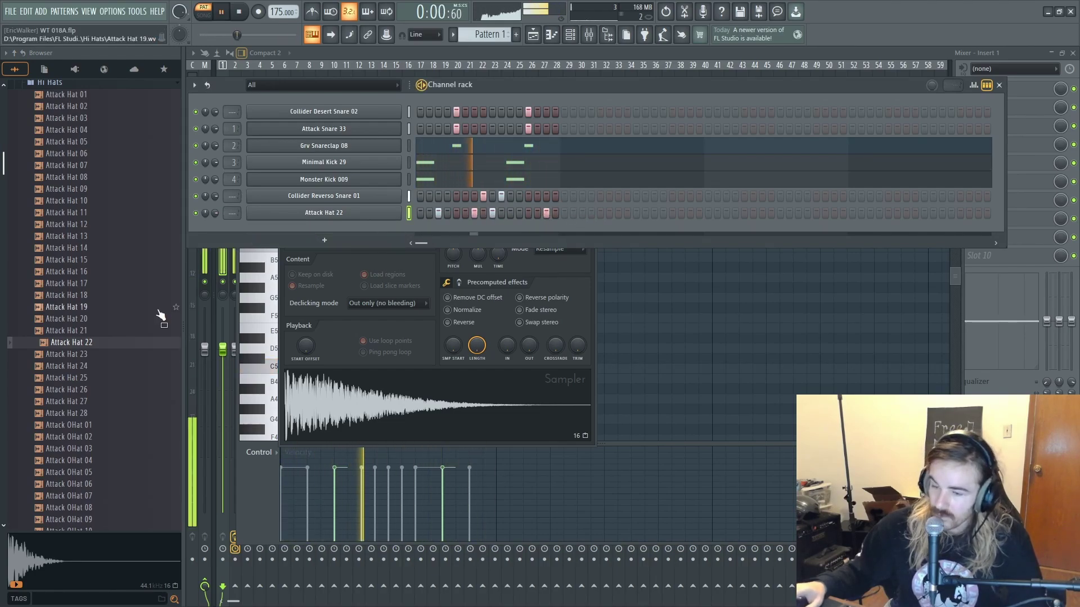
- Audition Attack Hat 23 and 24, replace the Attack Hat 22 sample with Attack Hat 24 and play the pattern
{"action": "left_click", "coordinate": [65, 356]}
{"action": "key", "text": "space"}
{"action": "left_click", "coordinate": [66, 366]}
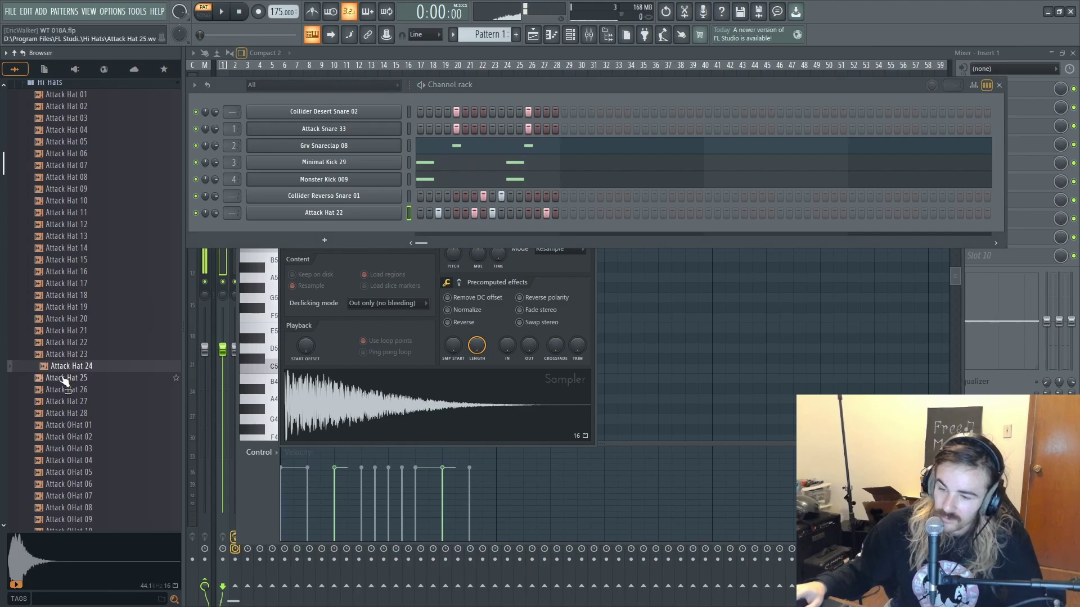
{"action": "left_click_drag", "start_coordinate": [76, 368], "coordinate": [334, 214]}
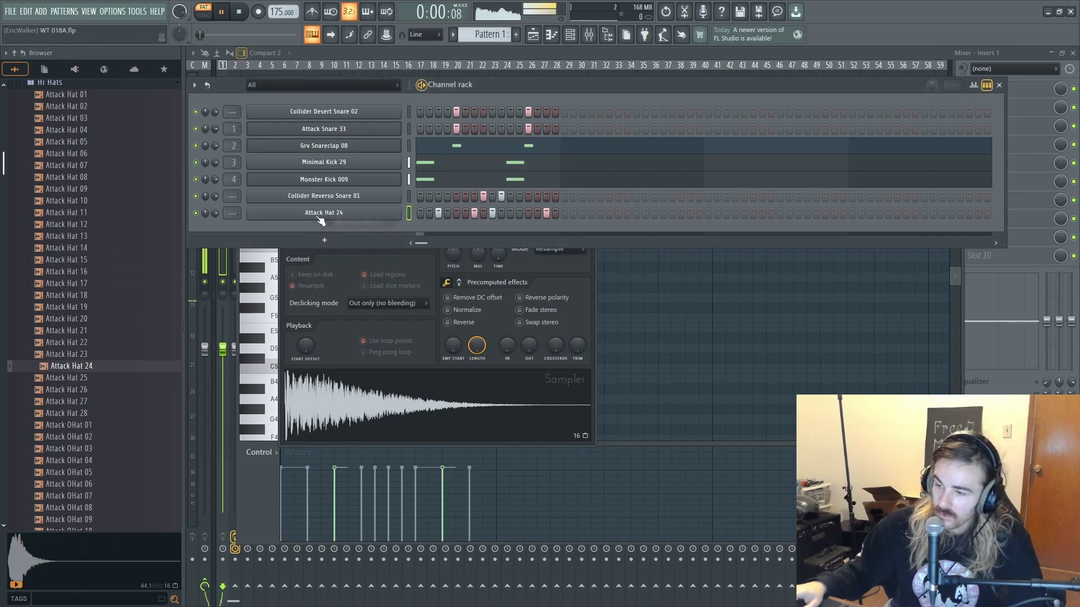
{"action": "key", "text": "space"}
- Audition Attack Hat 25 through 28 and add Attack Hat 27 as a new channel below Attack Hat 24
{"action": "left_click", "coordinate": [88, 391]}
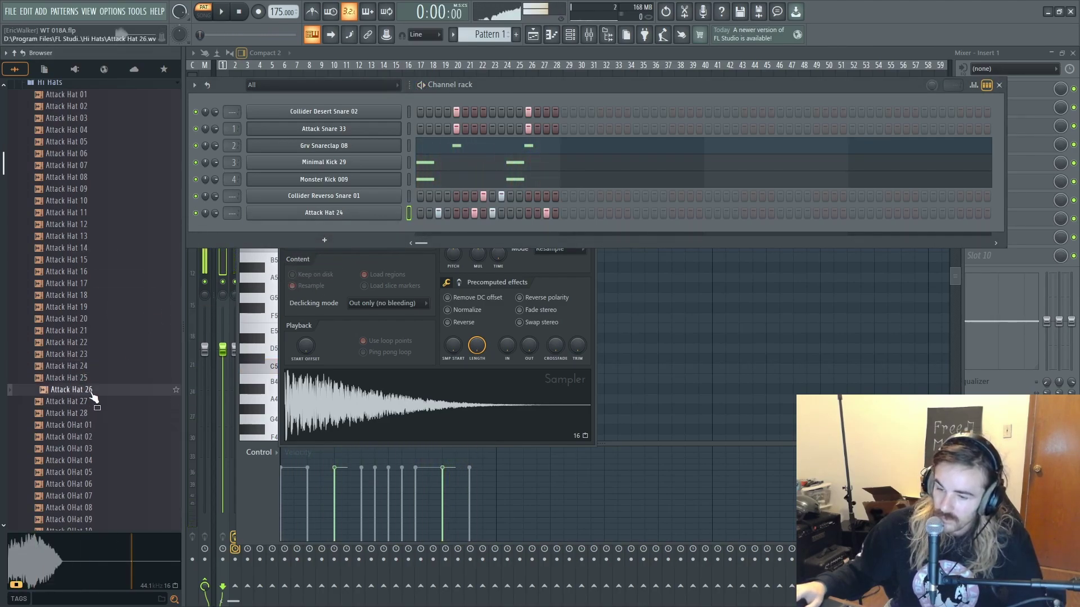
{"action": "left_click", "coordinate": [98, 379]}
{"action": "left_click", "coordinate": [85, 403]}
{"action": "left_click", "coordinate": [83, 414]}
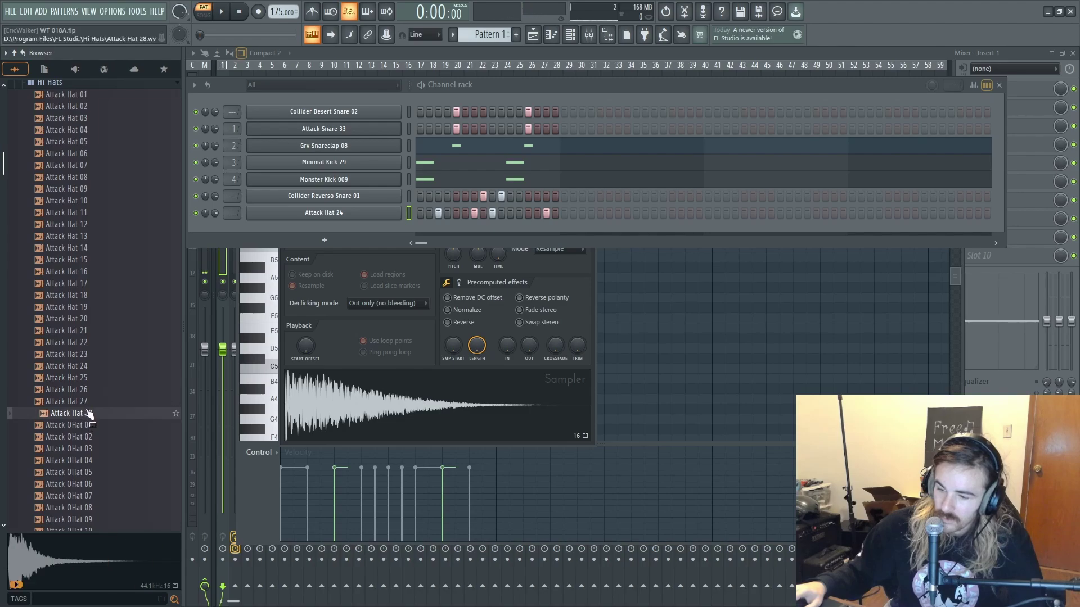
{"action": "left_click", "coordinate": [67, 402]}
{"action": "left_click_drag", "start_coordinate": [84, 403], "coordinate": [347, 245]}
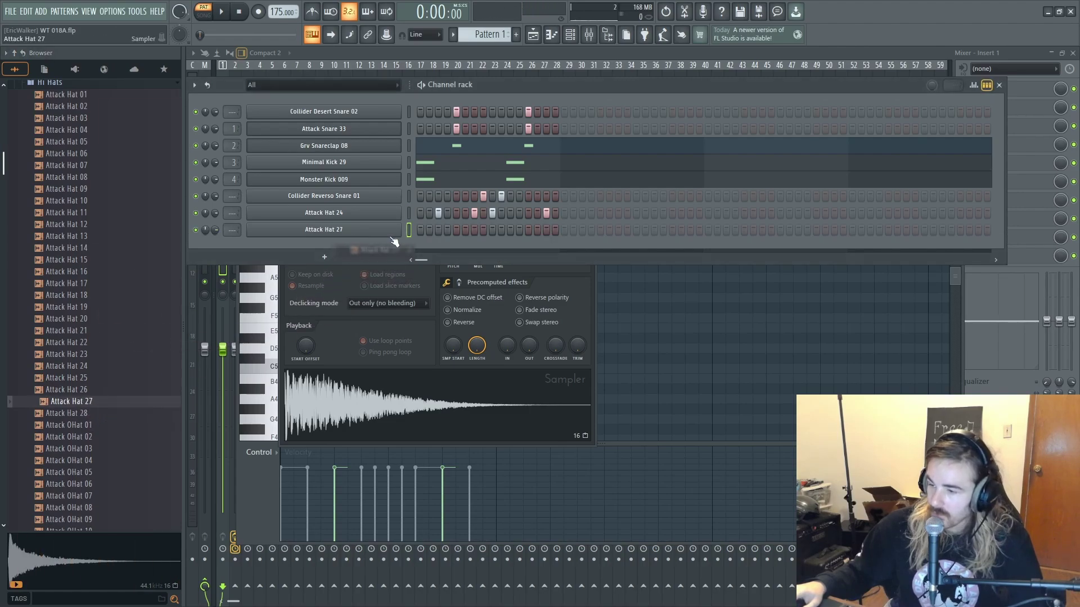
- Program Attack Hat 27 hits on steps 1, 5, 11 and 13 and play the pattern
{"action": "left_click", "coordinate": [418, 231]}
{"action": "left_click", "coordinate": [511, 230]}
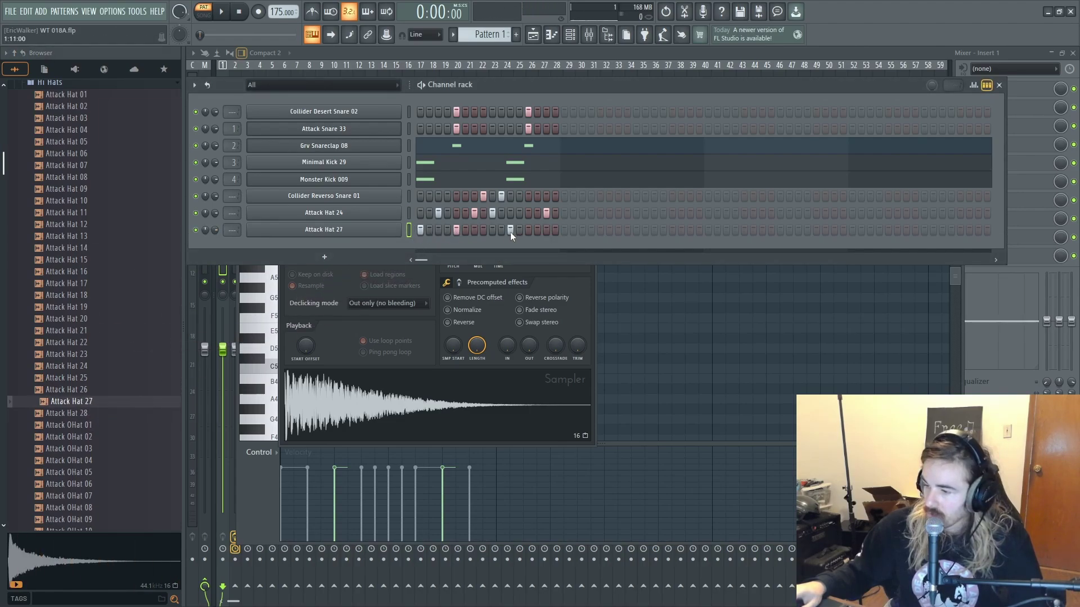
{"action": "key", "text": "space"}
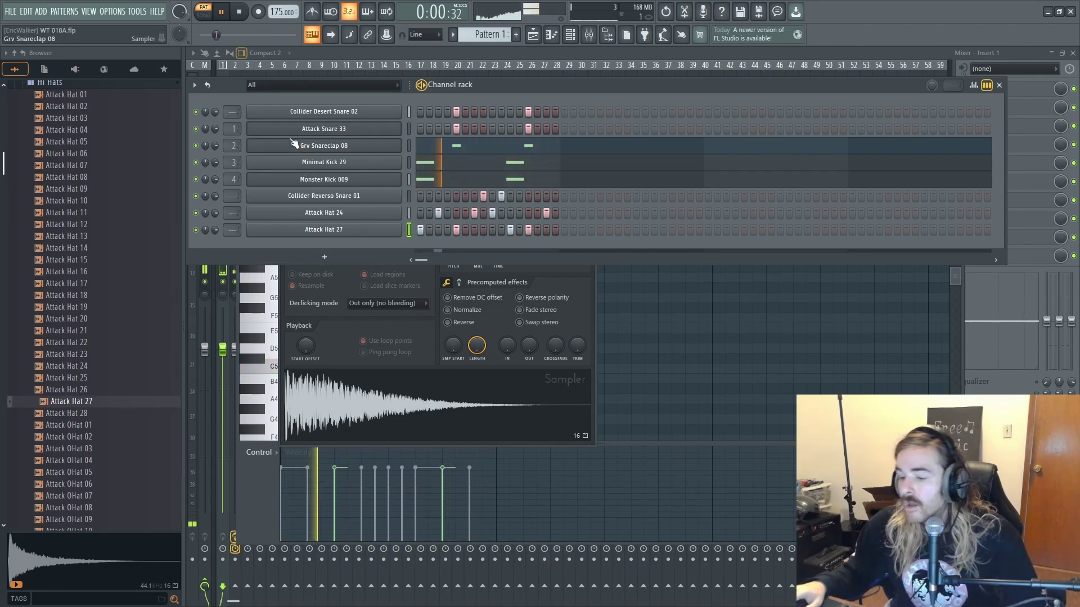
{"action": "key", "text": "space"}
- Audition the open hi-hat samples Attack OHat 01 through Attack OHat 07
{"action": "scroll", "coordinate": [85, 247], "scroll_direction": "down", "scroll_amount": 8}
{"action": "scroll", "coordinate": [82, 247], "scroll_direction": "up", "scroll_amount": 2}
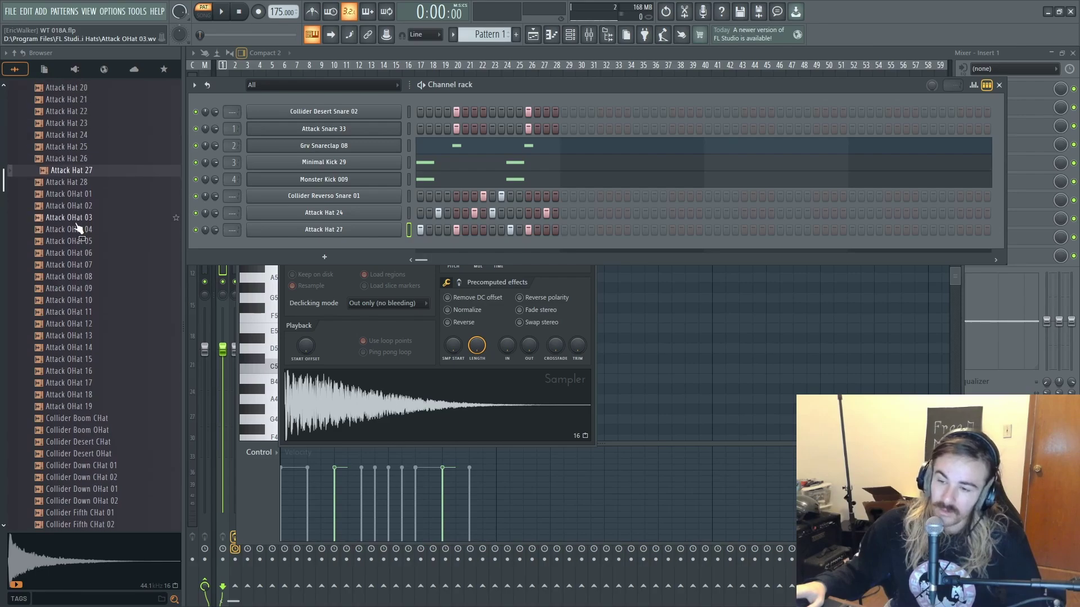
{"action": "left_click", "coordinate": [78, 212]}
{"action": "left_click", "coordinate": [75, 234]}
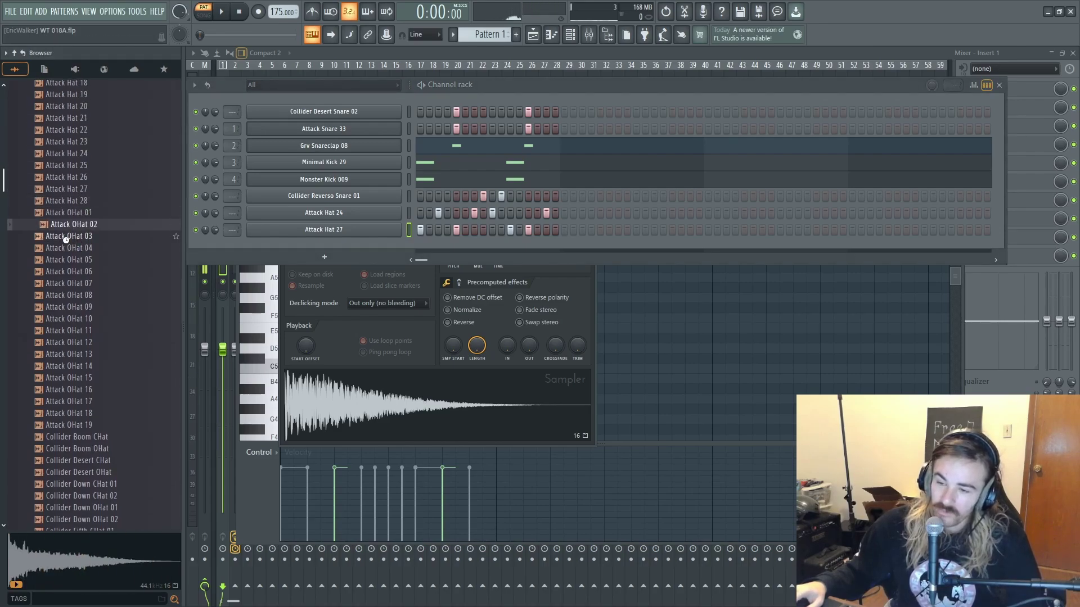
{"action": "left_click", "coordinate": [66, 247]}
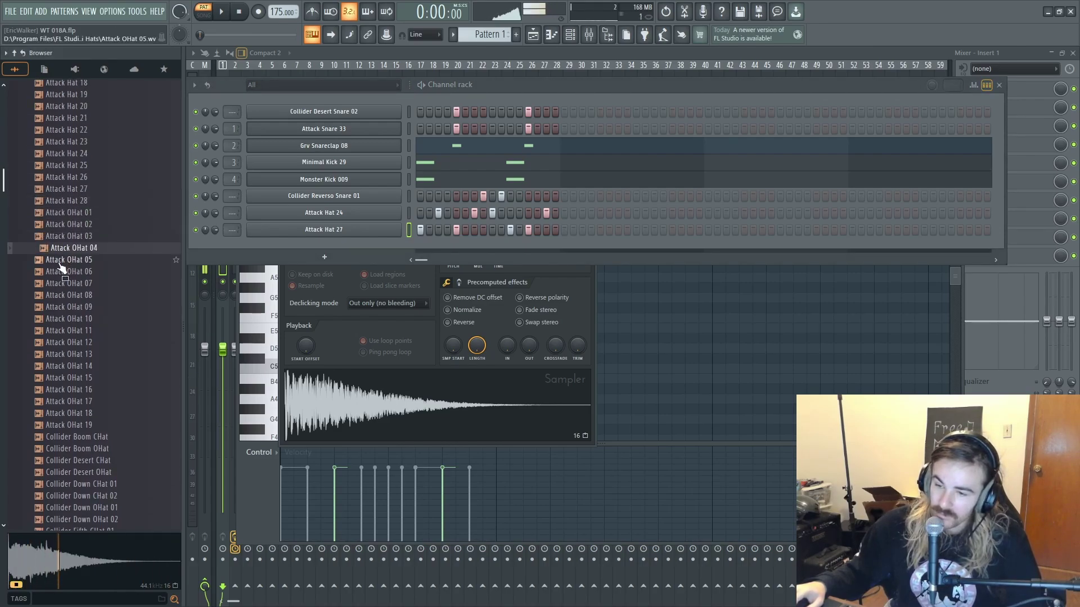
{"action": "left_click", "coordinate": [65, 259]}
{"action": "left_click", "coordinate": [66, 271]}
{"action": "left_click", "coordinate": [65, 282]}
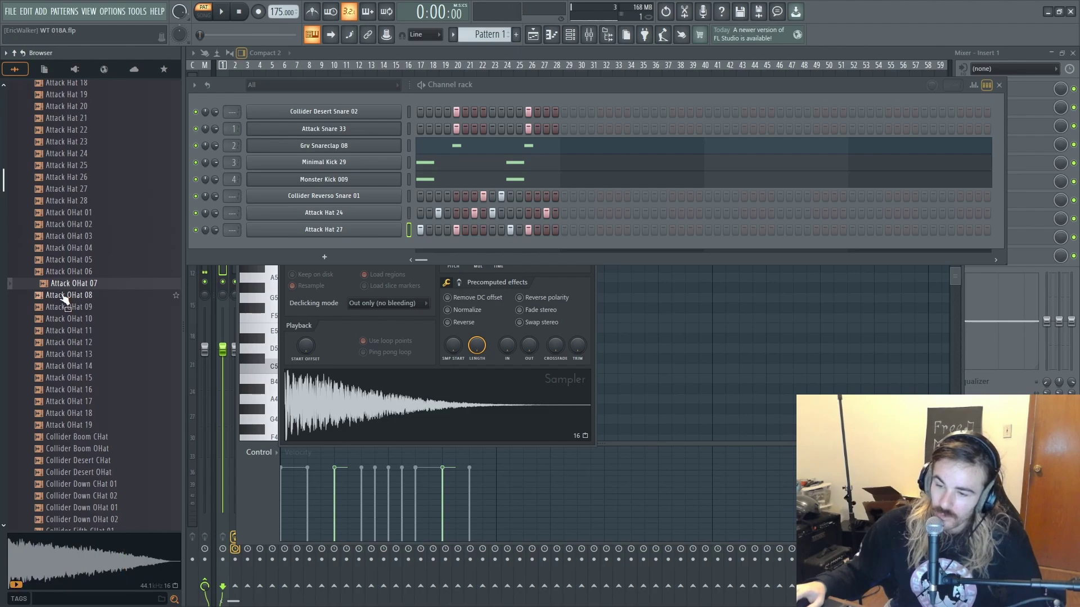
- Audition the open hi-hat samples Attack OHat 08 through Attack OHat 14
{"action": "left_click", "coordinate": [64, 295]}
{"action": "left_click", "coordinate": [65, 306]}
{"action": "left_click", "coordinate": [64, 318]}
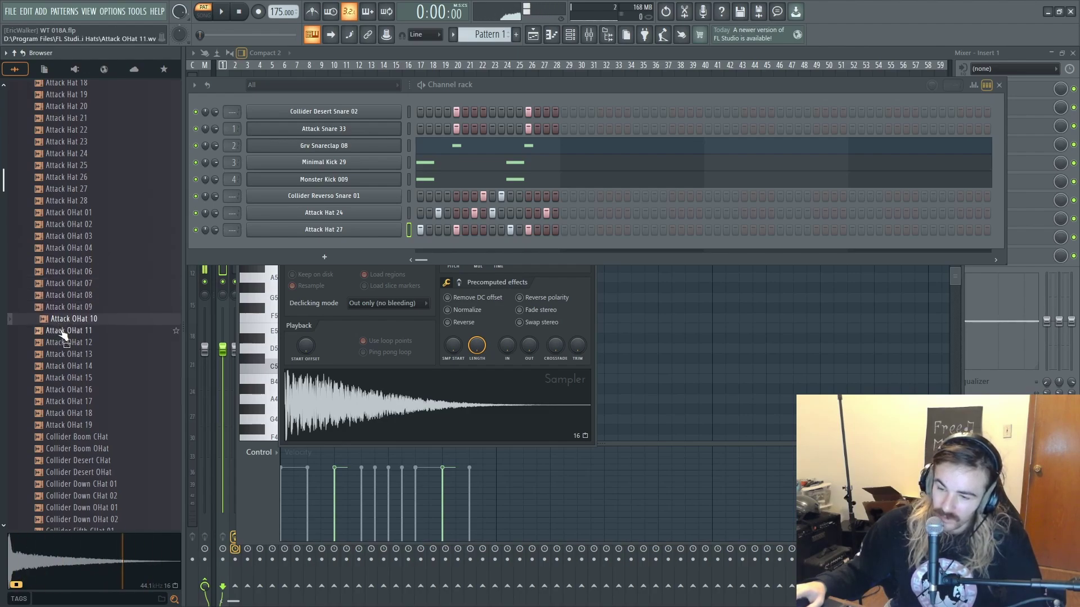
{"action": "left_click", "coordinate": [64, 331]}
{"action": "left_click", "coordinate": [66, 342]}
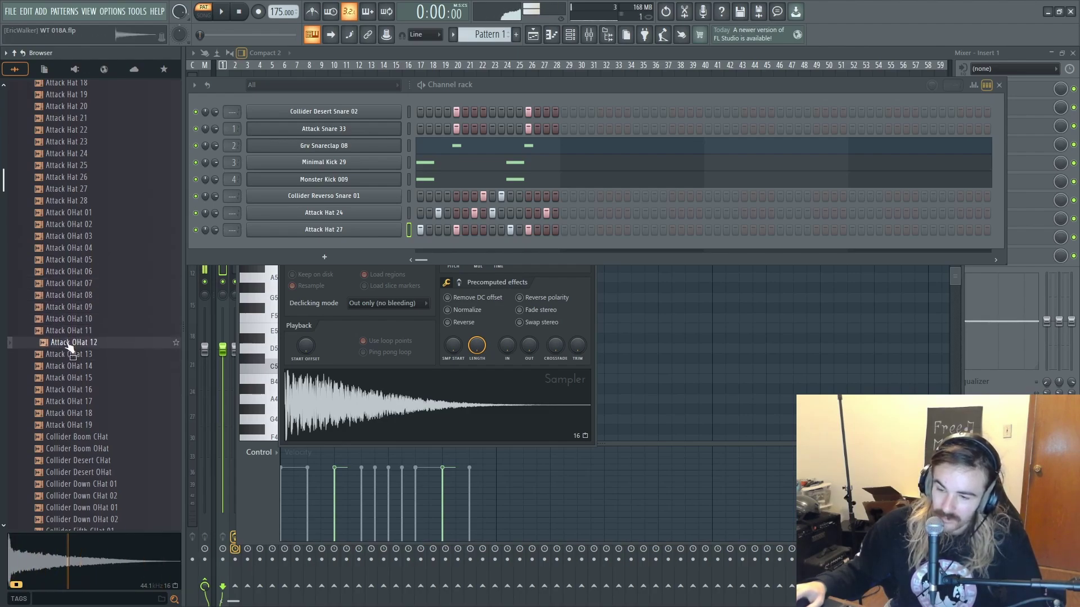
{"action": "left_click", "coordinate": [68, 354]}
{"action": "left_click", "coordinate": [71, 366]}
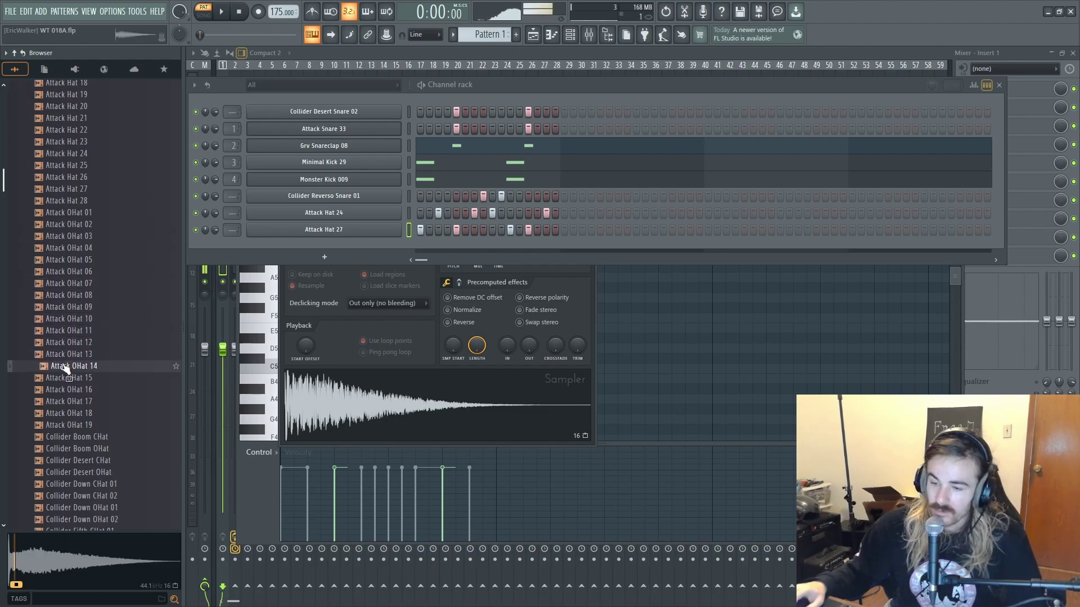
- Audition Attack OHat 15 through 17, then replay from Attack OHat 15 through Attack OHat 19
{"action": "left_click", "coordinate": [96, 378]}
{"action": "left_click", "coordinate": [93, 389]}
{"action": "left_click", "coordinate": [88, 400]}
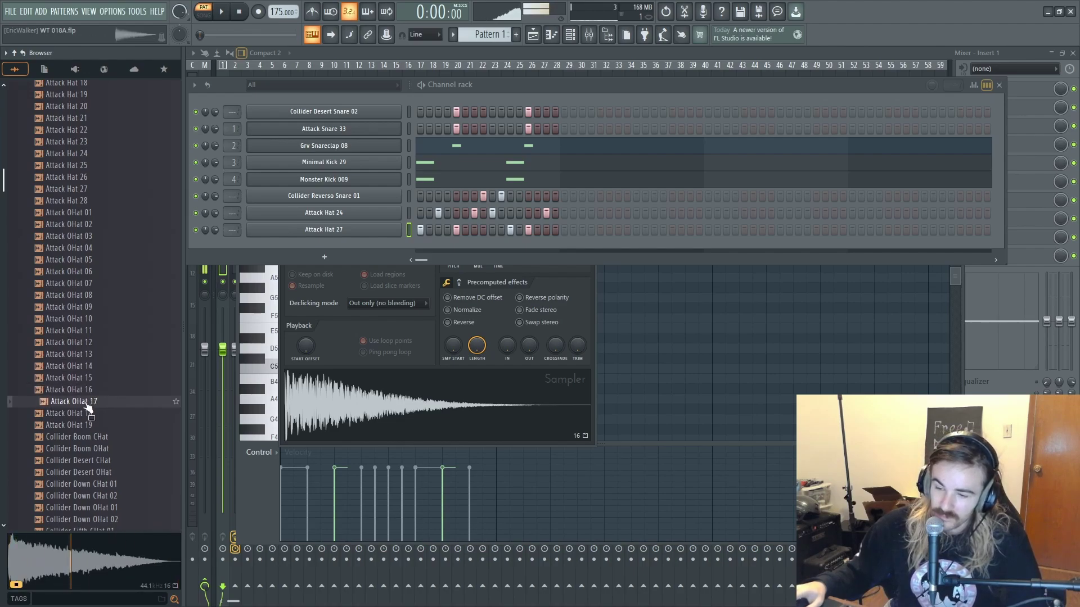
{"action": "left_click", "coordinate": [87, 379]}
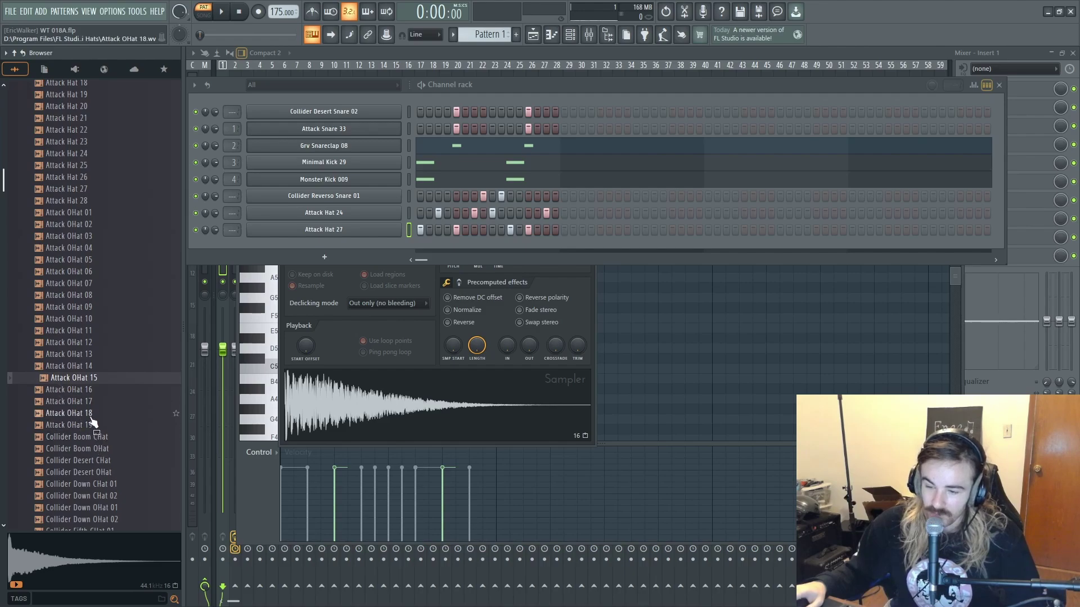
{"action": "key", "text": "Down"}
{"action": "key", "text": "Down"}
{"action": "key", "text": "Down"}
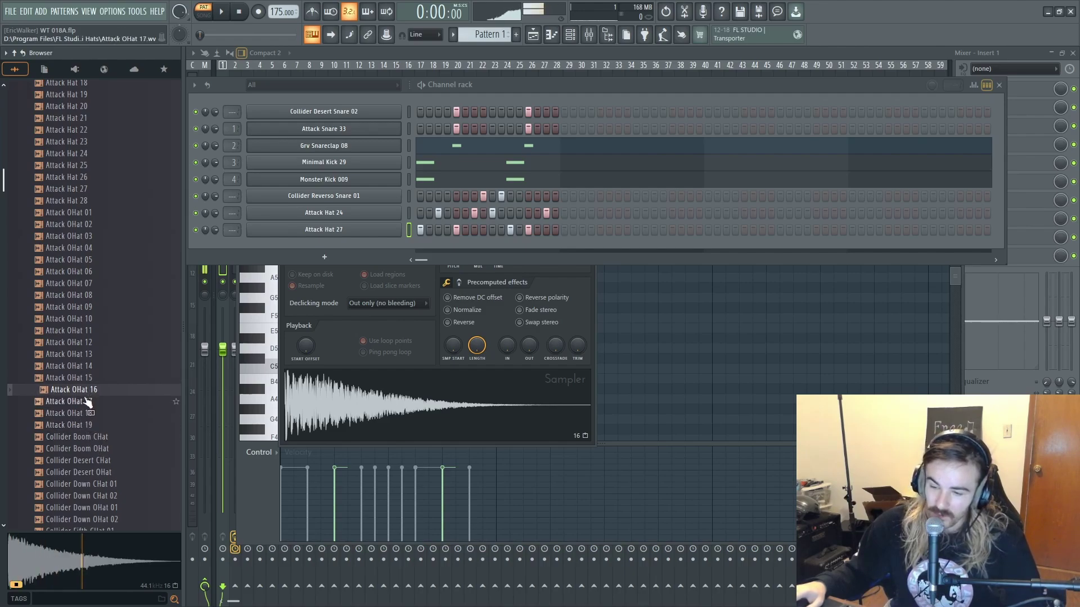
{"action": "key", "text": "Down"}
{"action": "scroll", "coordinate": [85, 393], "scroll_direction": "down", "scroll_amount": 6}
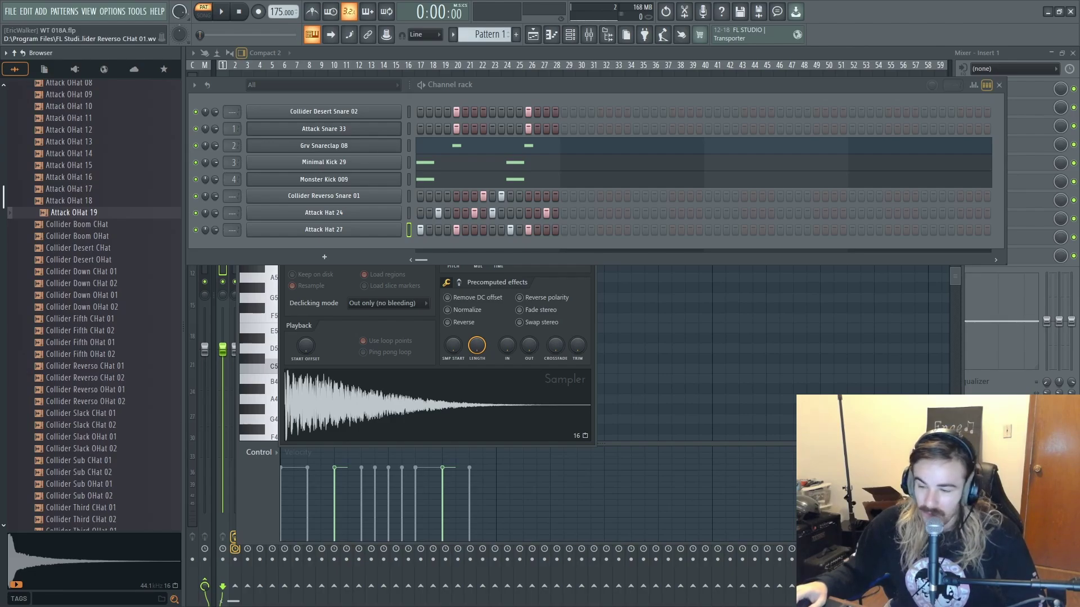
{"action": "key", "text": "super+d"}
{"action": "key", "text": "super+d"}
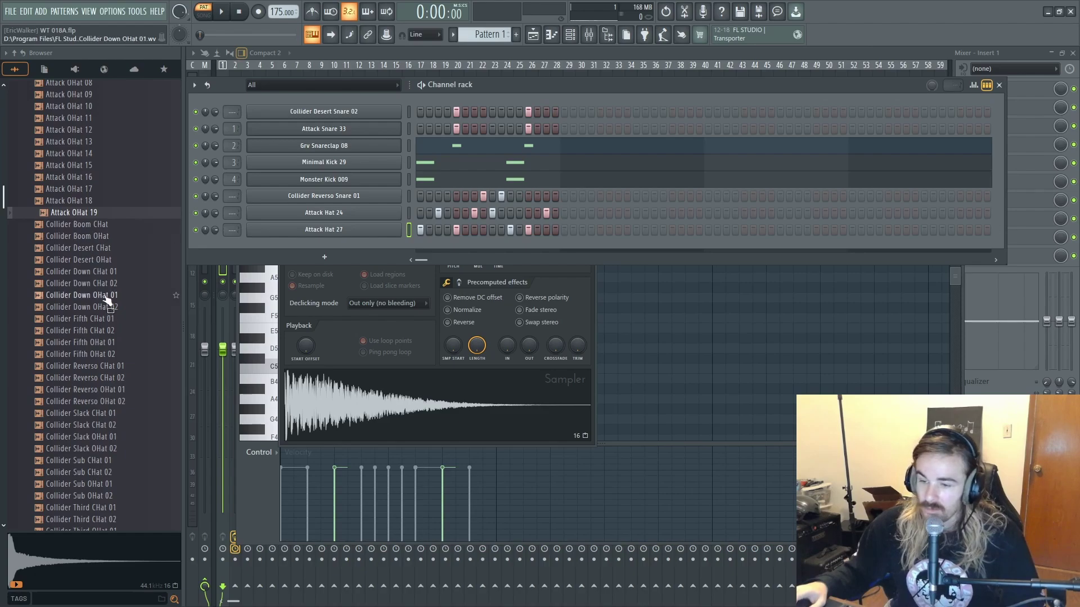
- Audition a selection of Collider closed and open hats, including Desert CHat, Down CHat 01, Slack OHat 02 and XY CHat 01
{"action": "left_click", "coordinate": [103, 250]}
{"action": "left_click", "coordinate": [94, 272]}
{"action": "scroll", "coordinate": [92, 268], "scroll_direction": "down", "scroll_amount": 4}
{"action": "left_click", "coordinate": [92, 266]}
{"action": "left_click", "coordinate": [78, 313]}
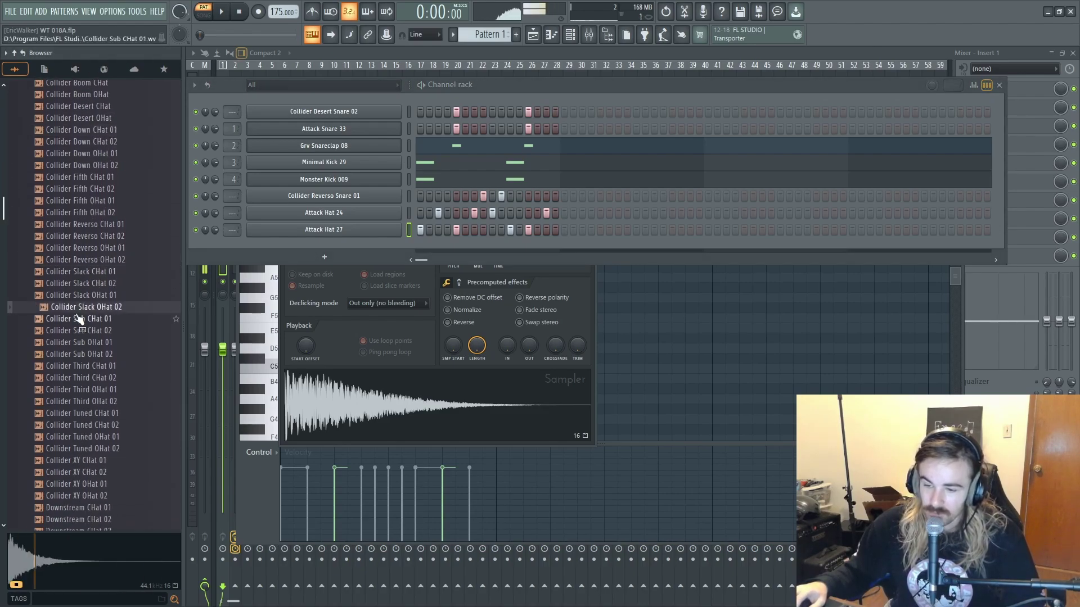
{"action": "scroll", "coordinate": [79, 312], "scroll_direction": "down", "scroll_amount": 6}
{"action": "left_click", "coordinate": [96, 249]}
{"action": "left_click", "coordinate": [97, 239]}
- Audition a selection of Downstream closed and open hats, including Downstream OHat 04, 07, 08, 10 and 13
{"action": "left_click", "coordinate": [79, 320]}
{"action": "left_click", "coordinate": [74, 329]}
{"action": "scroll", "coordinate": [77, 323], "scroll_direction": "down", "scroll_amount": 6}
{"action": "left_click", "coordinate": [85, 297]}
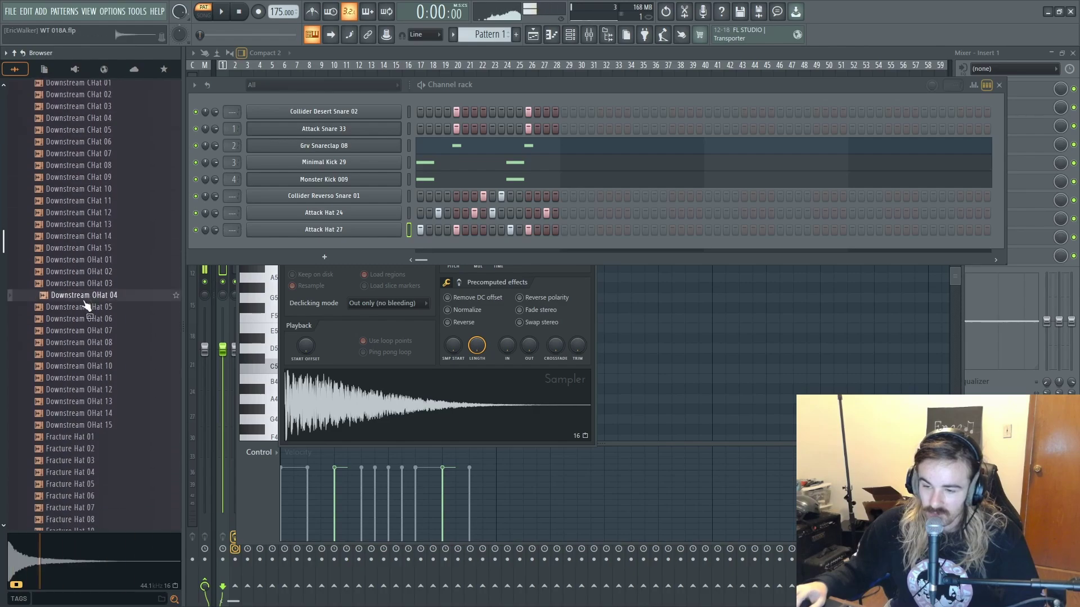
{"action": "left_click", "coordinate": [77, 330]}
{"action": "left_click", "coordinate": [71, 343]}
{"action": "left_click", "coordinate": [66, 367]}
{"action": "left_click", "coordinate": [59, 403]}
- Audition a selection of Fracture Hat samples, including Fracture Hat 08, 13, 16 and 60
{"action": "scroll", "coordinate": [68, 394], "scroll_direction": "down", "scroll_amount": 6}
{"action": "left_click", "coordinate": [94, 309]}
{"action": "left_click", "coordinate": [84, 356]}
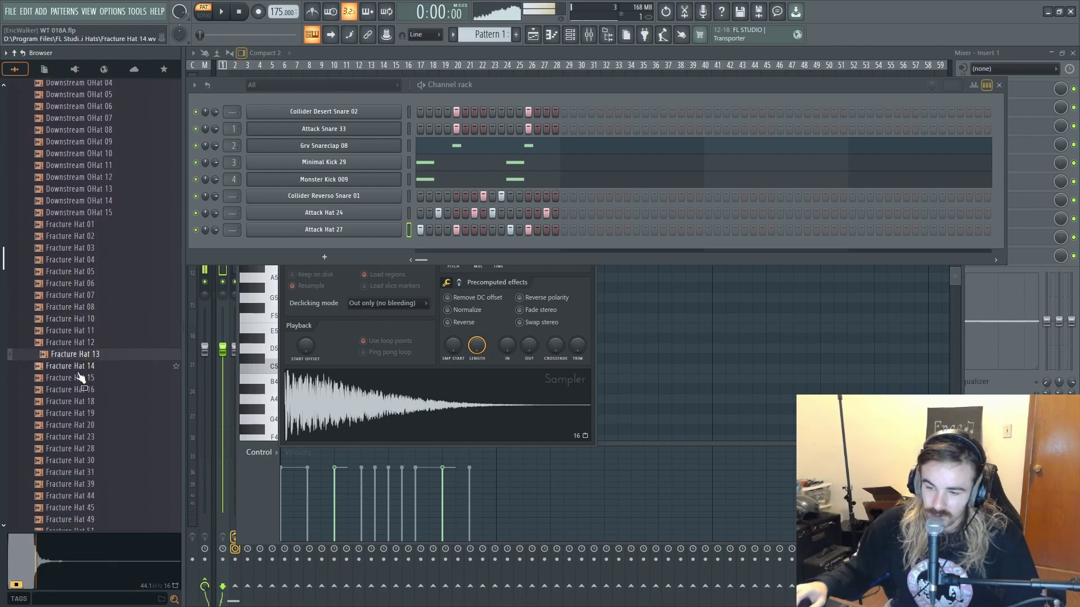
{"action": "left_click", "coordinate": [79, 390]}
{"action": "scroll", "coordinate": [82, 368], "scroll_direction": "down", "scroll_amount": 6}
{"action": "left_click", "coordinate": [89, 332]}
{"action": "scroll", "coordinate": [90, 337], "scroll_direction": "down", "scroll_amount": 4}
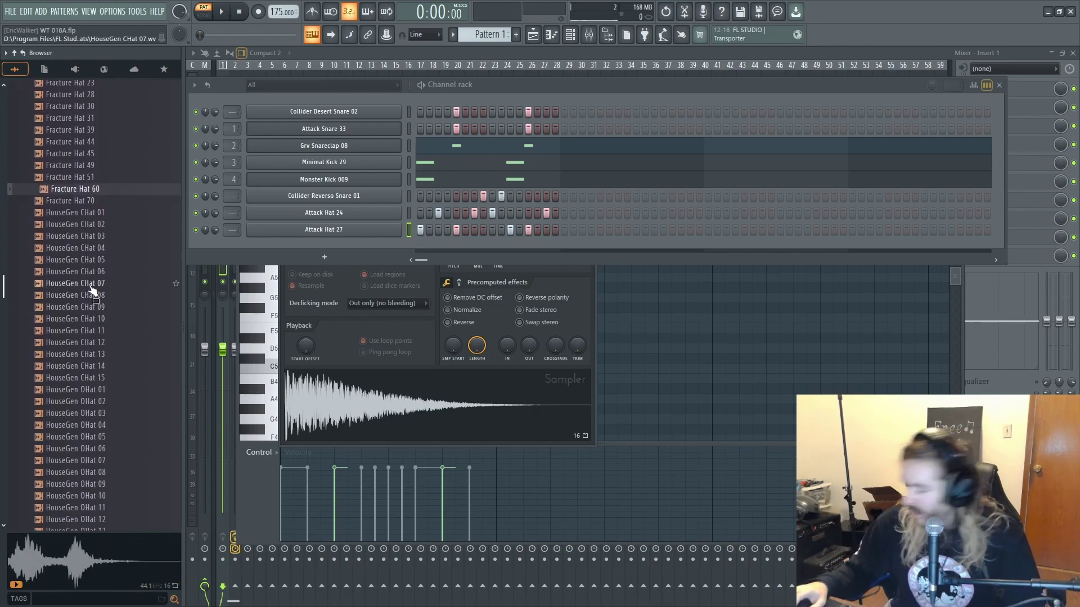
{"action": "left_click", "coordinate": [14, 203]}
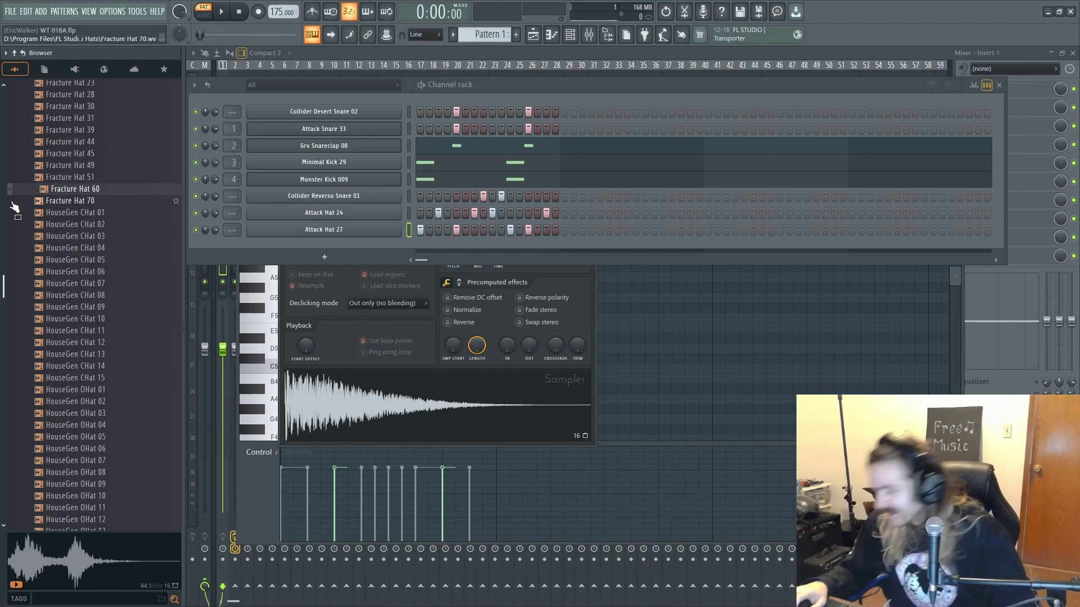
- Browse past the Fracture hats and audition HouseGen CHat 01, 02, 04 and 06
{"action": "scroll", "coordinate": [92, 318], "scroll_direction": "down", "scroll_amount": 6}
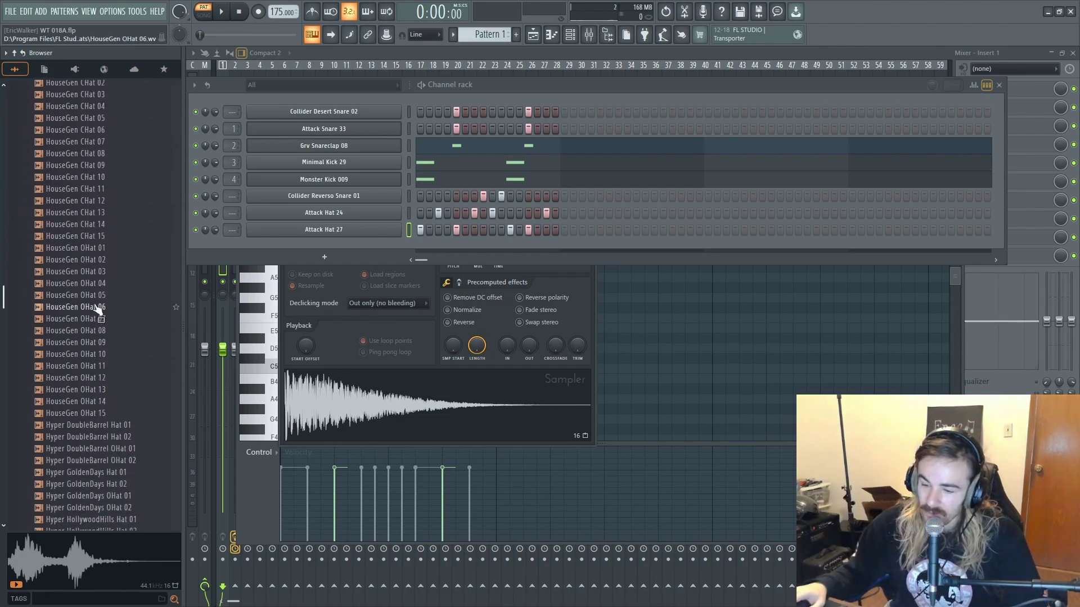
{"action": "scroll", "coordinate": [94, 301], "scroll_direction": "up", "scroll_amount": 10}
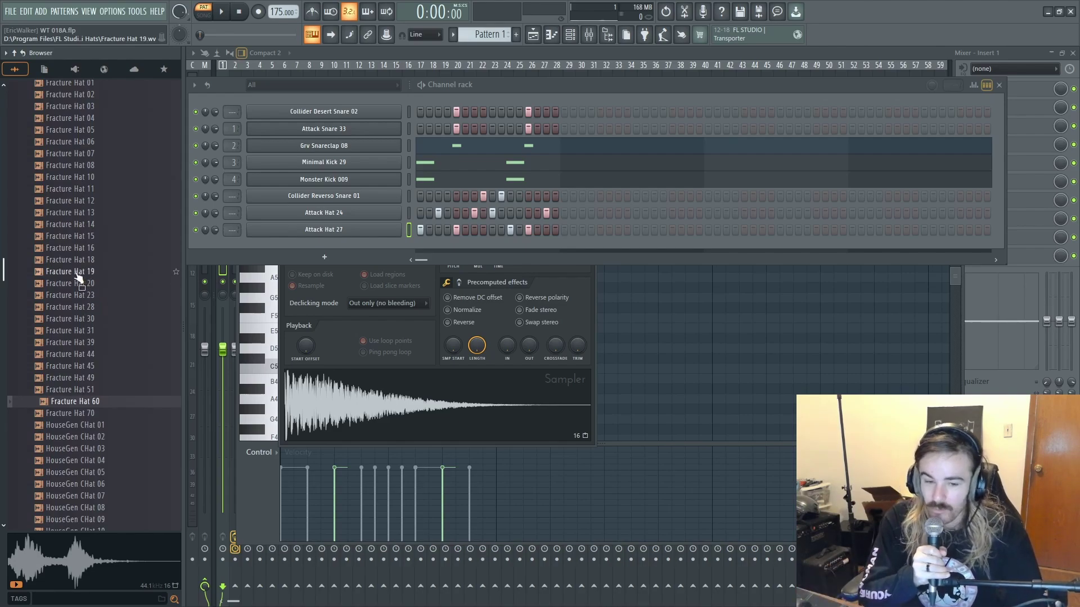
{"action": "scroll", "coordinate": [124, 292], "scroll_direction": "down", "scroll_amount": 6}
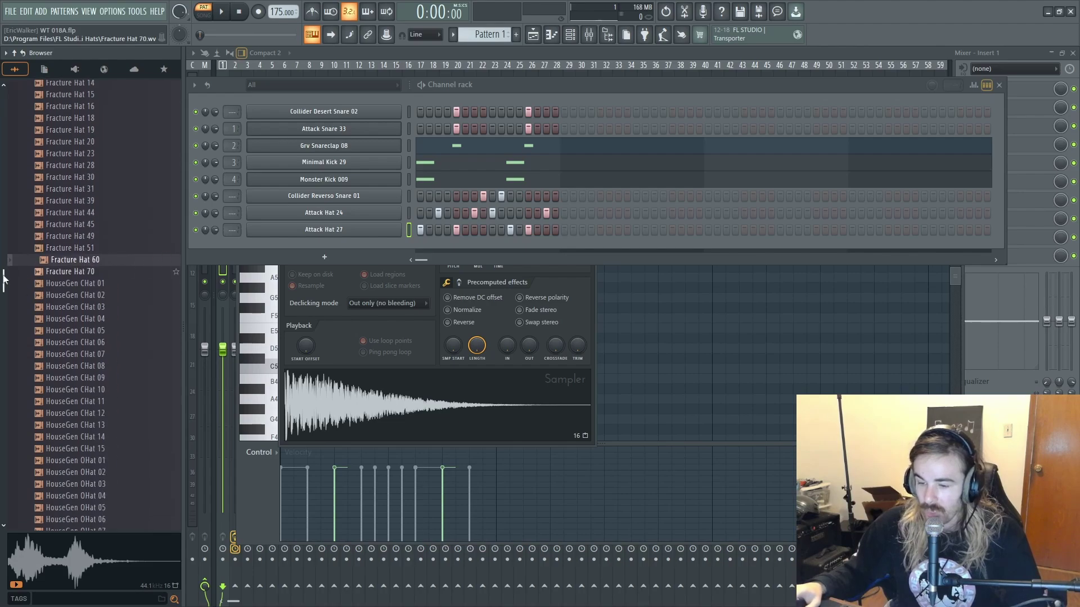
{"action": "scroll", "coordinate": [66, 259], "scroll_direction": "up", "scroll_amount": 6}
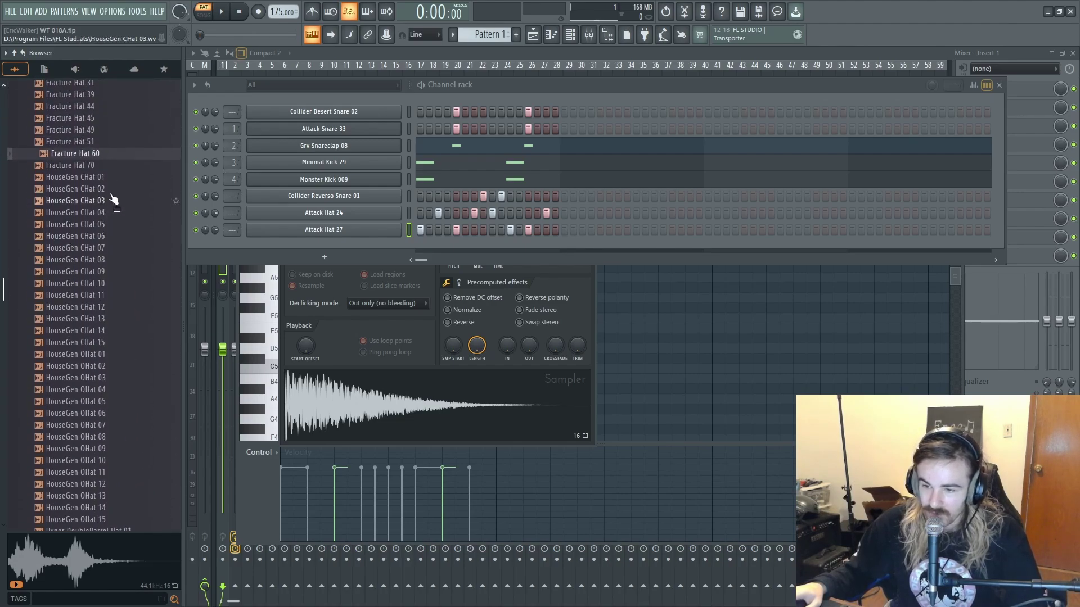
{"action": "left_click", "coordinate": [73, 179]}
{"action": "left_click", "coordinate": [72, 189]}
{"action": "left_click", "coordinate": [67, 214]}
{"action": "left_click", "coordinate": [69, 237]}
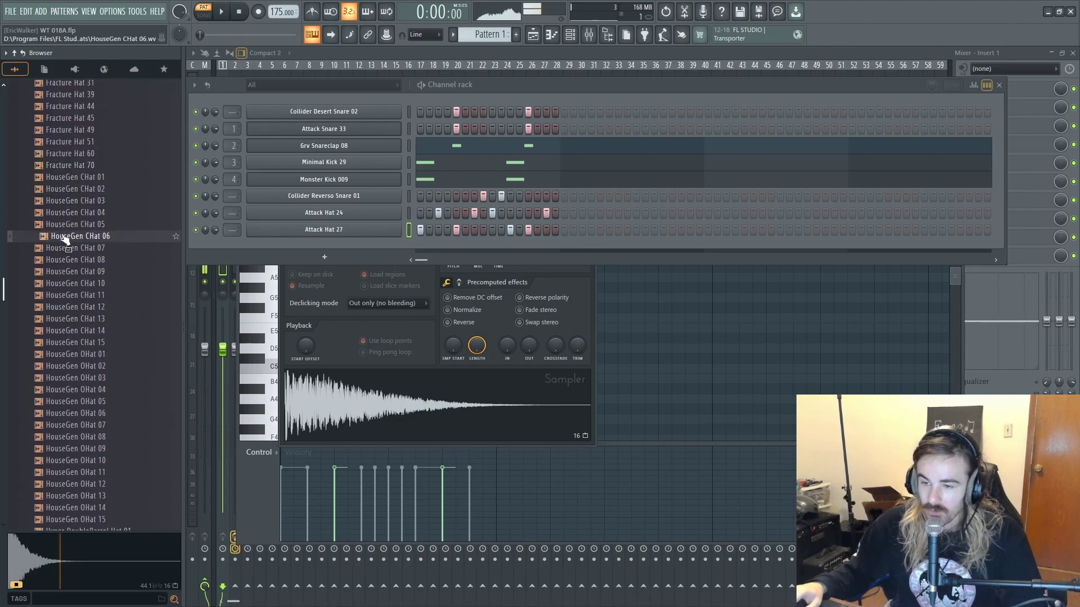
- Audition the closed hi-hat samples HouseGen CHat 07 through 10 and HouseGen CHat 13
{"action": "scroll", "coordinate": [73, 214], "scroll_direction": "down", "scroll_amount": 4}
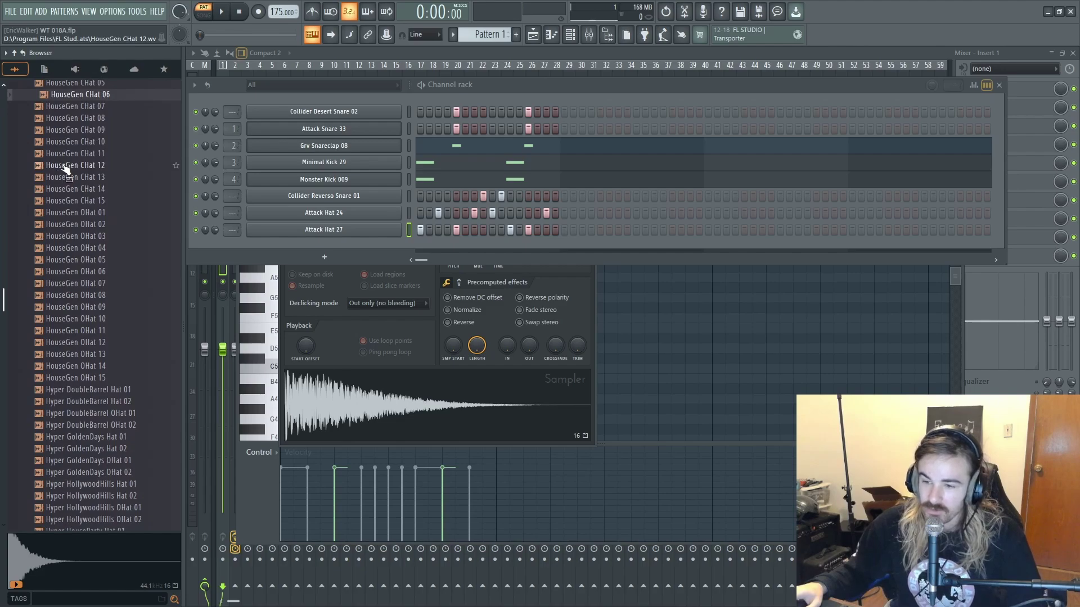
{"action": "left_click", "coordinate": [105, 107]}
{"action": "left_click", "coordinate": [100, 119]}
{"action": "left_click", "coordinate": [92, 131]}
{"action": "left_click", "coordinate": [90, 142]}
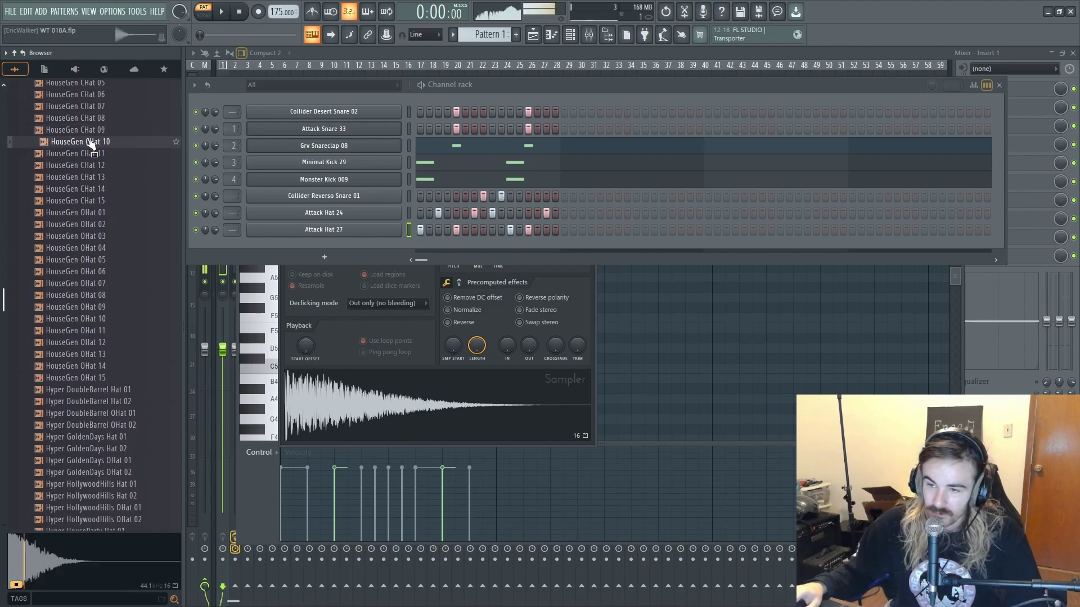
{"action": "left_click", "coordinate": [82, 177]}
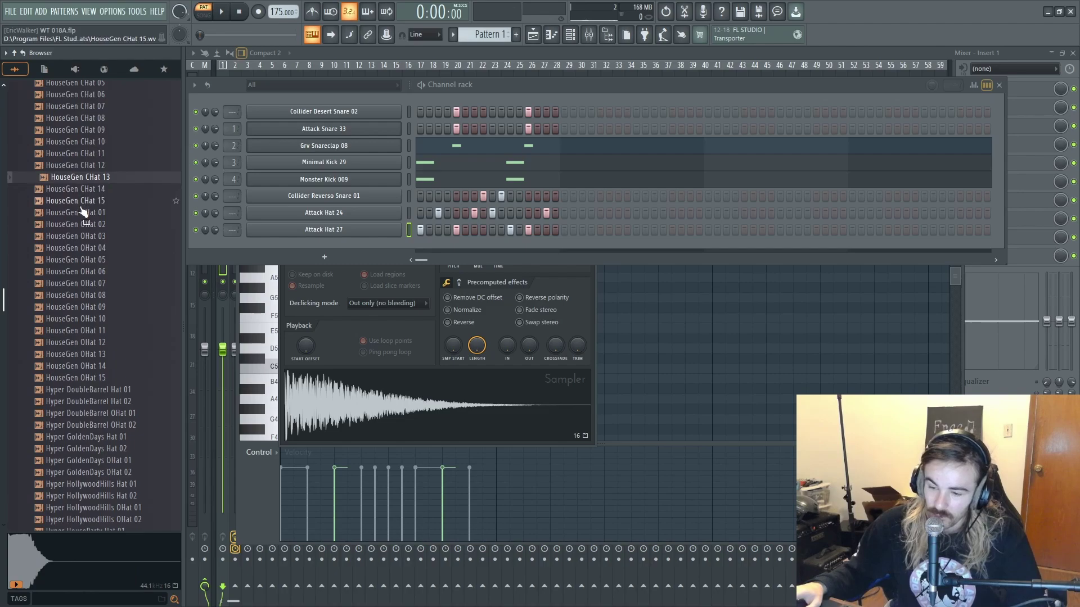
- Audition the open hi-hat samples HouseGen OHat 01, 02, 04, 07 and 14
{"action": "left_click", "coordinate": [80, 212]}
{"action": "left_click", "coordinate": [80, 224]}
{"action": "left_click", "coordinate": [76, 248]}
{"action": "left_click", "coordinate": [60, 284]}
{"action": "scroll", "coordinate": [68, 253], "scroll_direction": "down", "scroll_amount": 3}
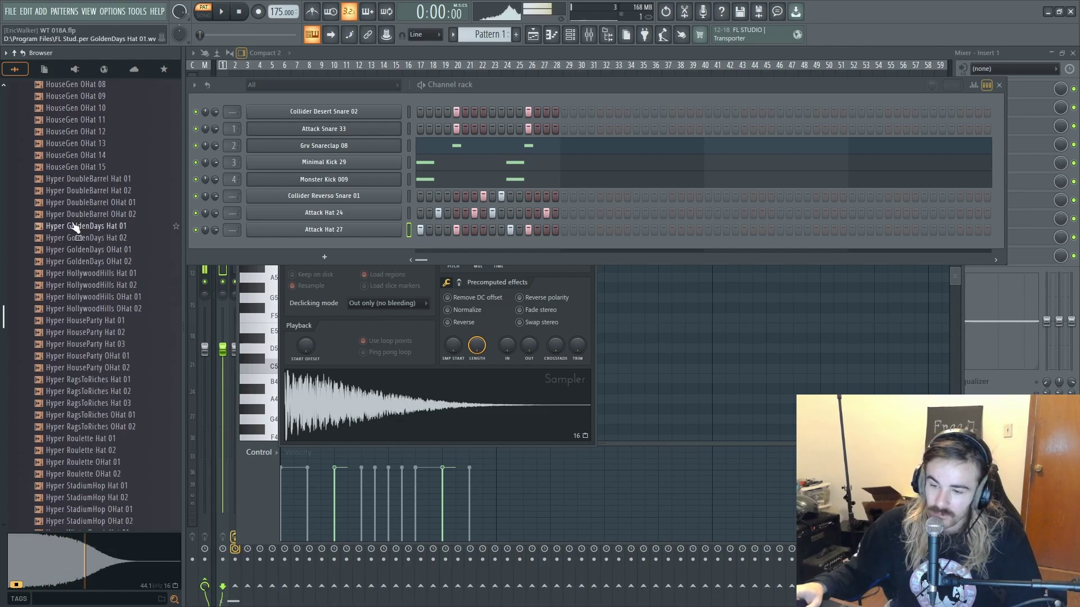
{"action": "left_click", "coordinate": [87, 156]}
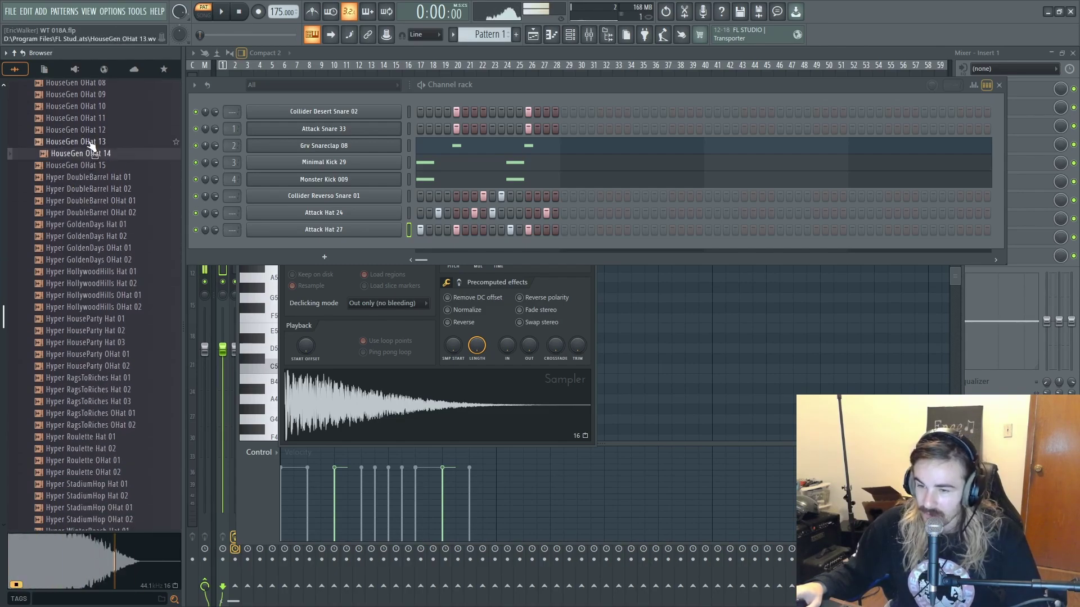
{"action": "scroll", "coordinate": [104, 219], "scroll_direction": "up", "scroll_amount": 4}
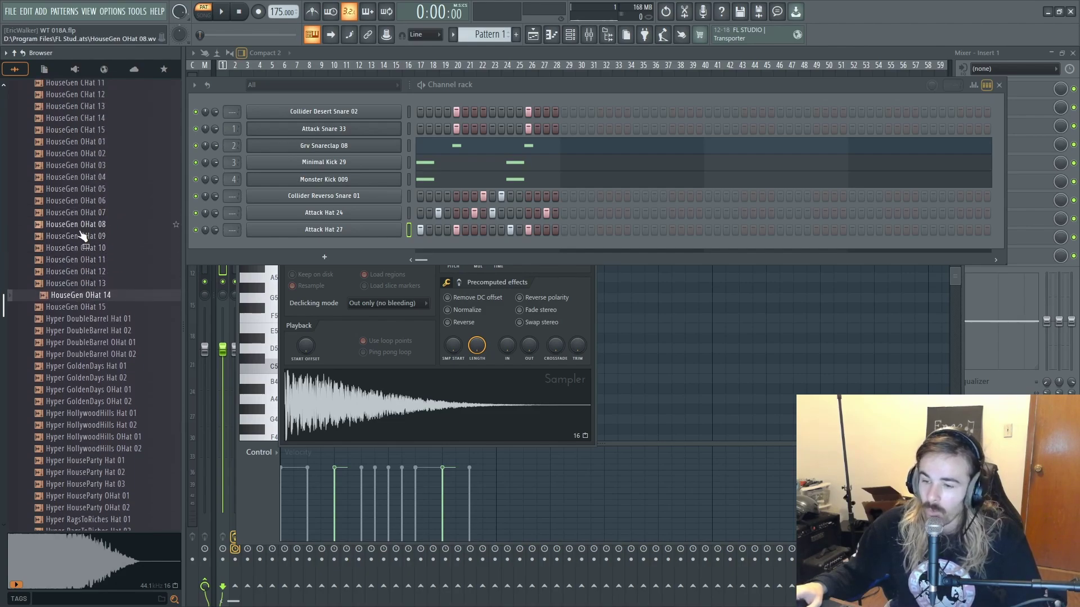
- Audition the Hyper DoubleBarrel and Hyper GoldenDays closed and open hats, 01 and 02 of each
{"action": "left_click", "coordinate": [107, 318]}
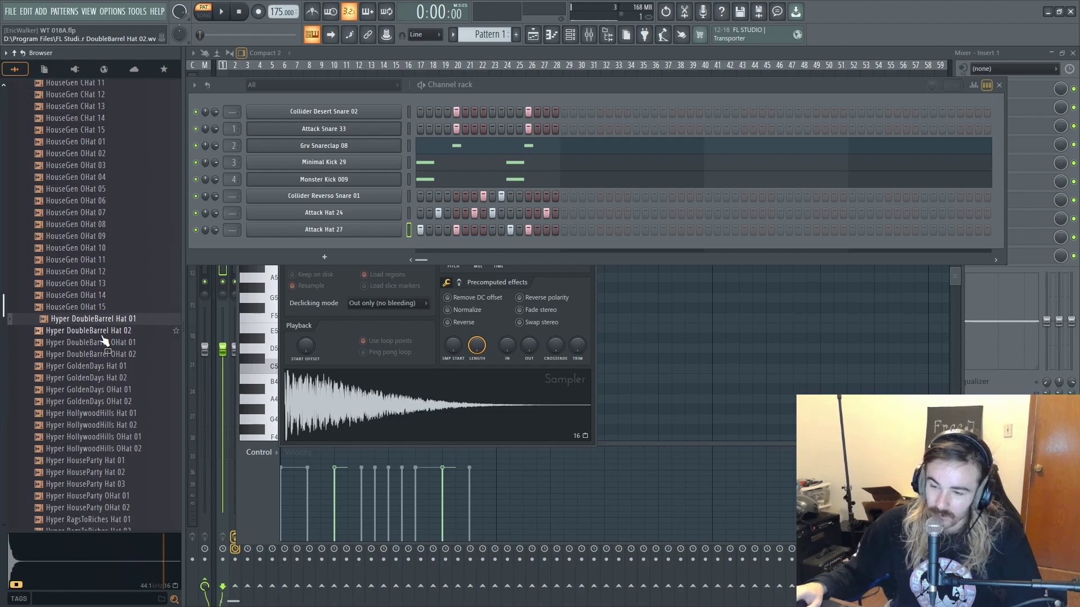
{"action": "left_click", "coordinate": [101, 331]}
{"action": "left_click", "coordinate": [99, 342]}
{"action": "left_click", "coordinate": [95, 354]}
{"action": "left_click", "coordinate": [92, 366]}
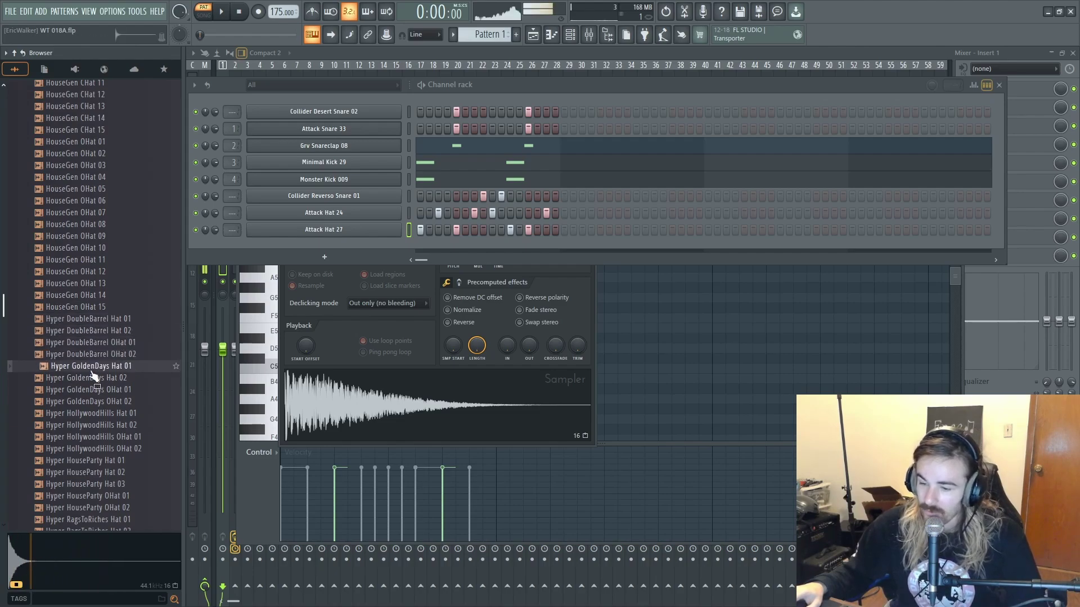
{"action": "left_click", "coordinate": [93, 377]}
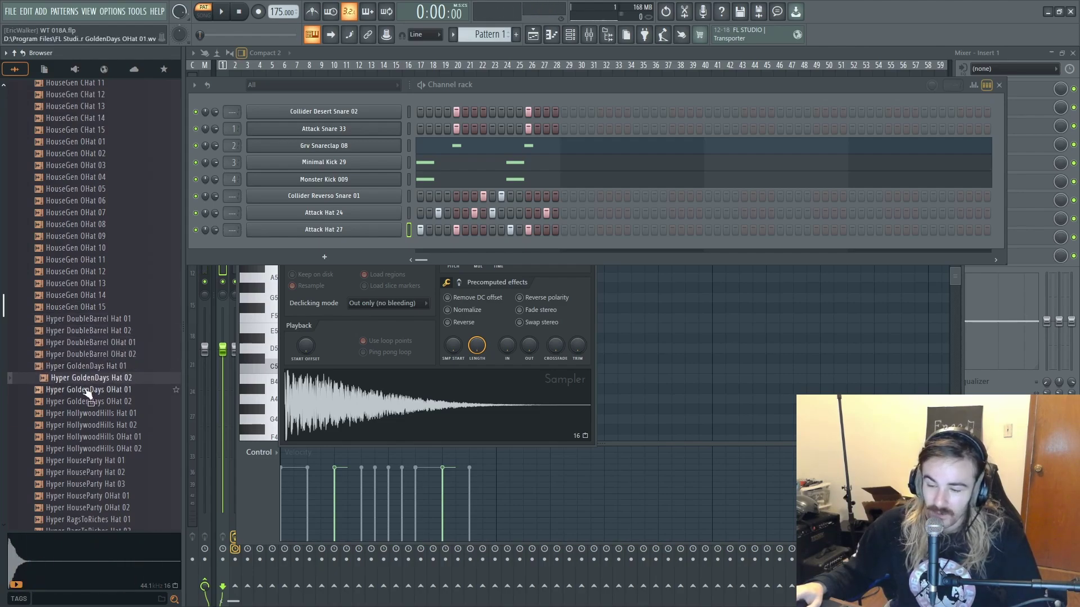
{"action": "left_click", "coordinate": [88, 389]}
{"action": "left_click", "coordinate": [91, 402]}
- Audition the Hyper HollywoodHills closed and open hats 01 and 02, plus Hyper HouseParty Hat 01, 02 and 03
{"action": "left_click", "coordinate": [93, 414]}
{"action": "left_click", "coordinate": [94, 425]}
{"action": "scroll", "coordinate": [112, 382], "scroll_direction": "down", "scroll_amount": 4}
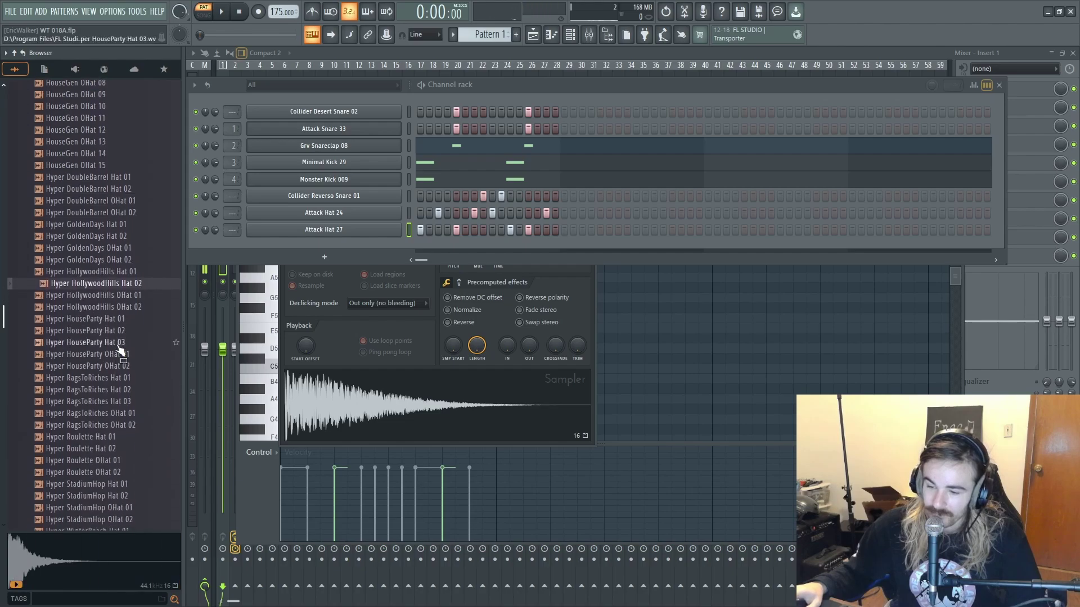
{"action": "left_click", "coordinate": [119, 307]}
{"action": "left_click", "coordinate": [114, 296]}
{"action": "left_click", "coordinate": [90, 331]}
{"action": "left_click", "coordinate": [86, 319]}
{"action": "left_click", "coordinate": [83, 342]}
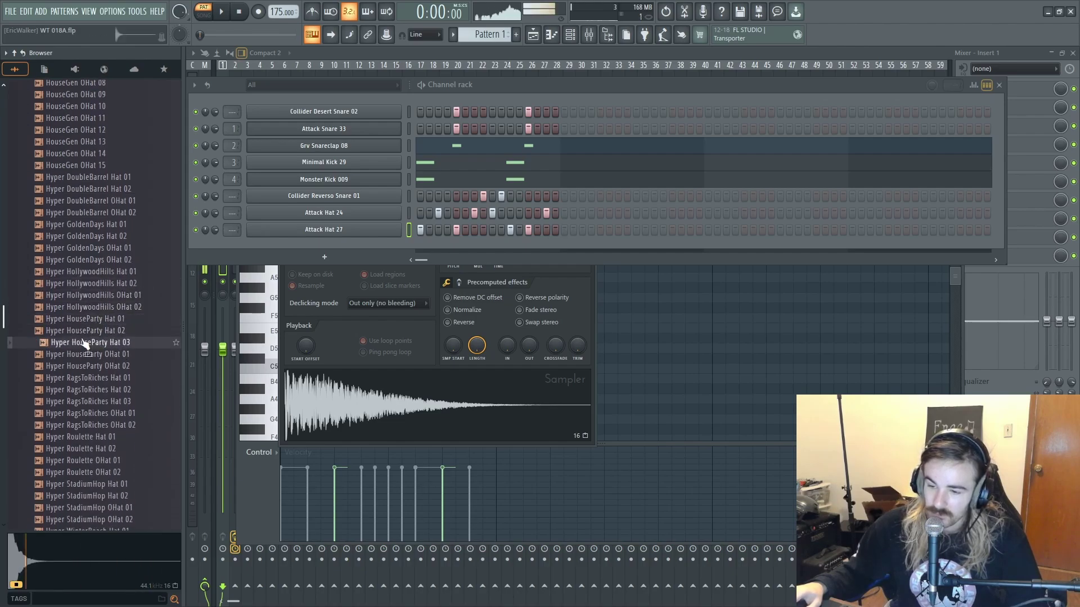
- Audition the Hyper HouseParty OHat 01 and 02, Hyper RagsToRiches Hat 01 to 03 and RagsToRiches OHat 01 and 02 samples
{"action": "left_click", "coordinate": [82, 355]}
{"action": "left_click", "coordinate": [77, 366]}
{"action": "left_click", "coordinate": [73, 378]}
{"action": "left_click", "coordinate": [68, 389]}
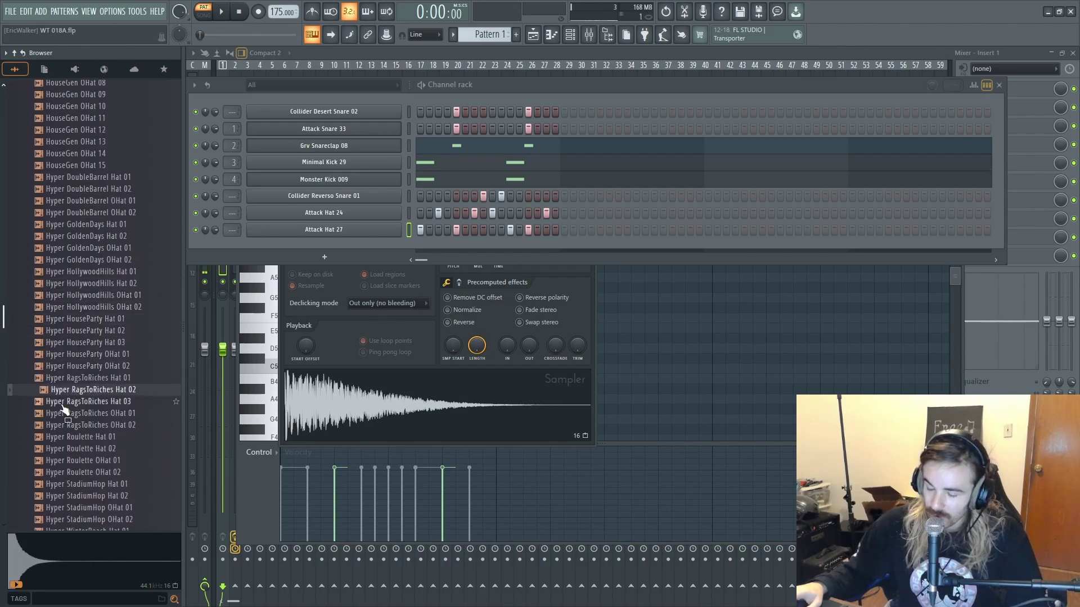
{"action": "left_click", "coordinate": [84, 401]}
{"action": "left_click", "coordinate": [80, 413]}
{"action": "left_click", "coordinate": [76, 425]}
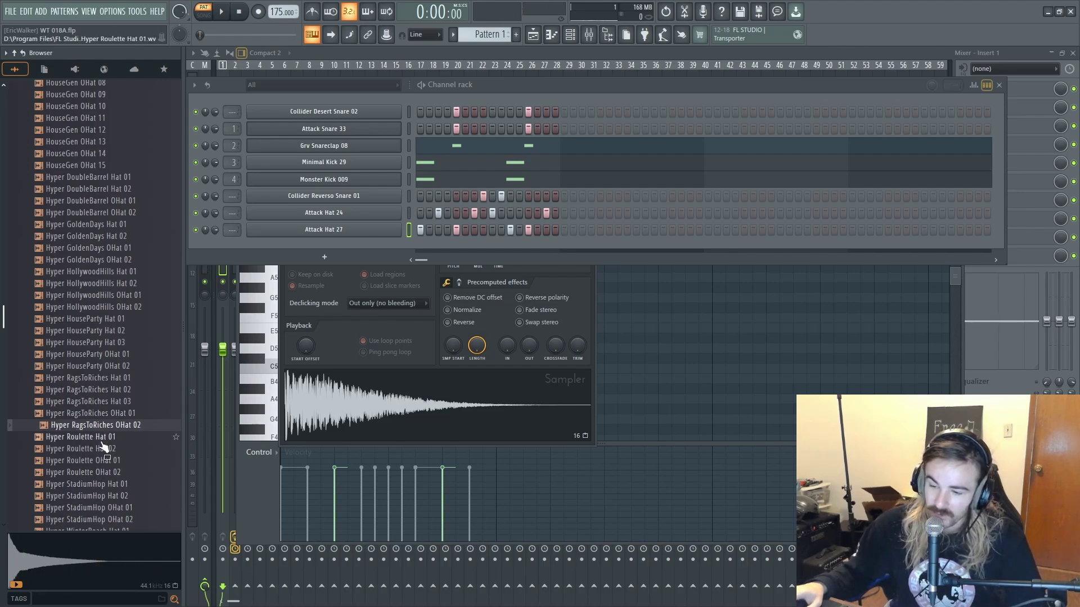
- Audition the Hyper Roulette closed and open hats, 01 and 02 of each
{"action": "left_click", "coordinate": [101, 438]}
{"action": "left_click", "coordinate": [95, 449]}
{"action": "scroll", "coordinate": [91, 453], "scroll_direction": "down", "scroll_amount": 3}
{"action": "left_click", "coordinate": [90, 320]}
{"action": "left_click", "coordinate": [87, 332]}
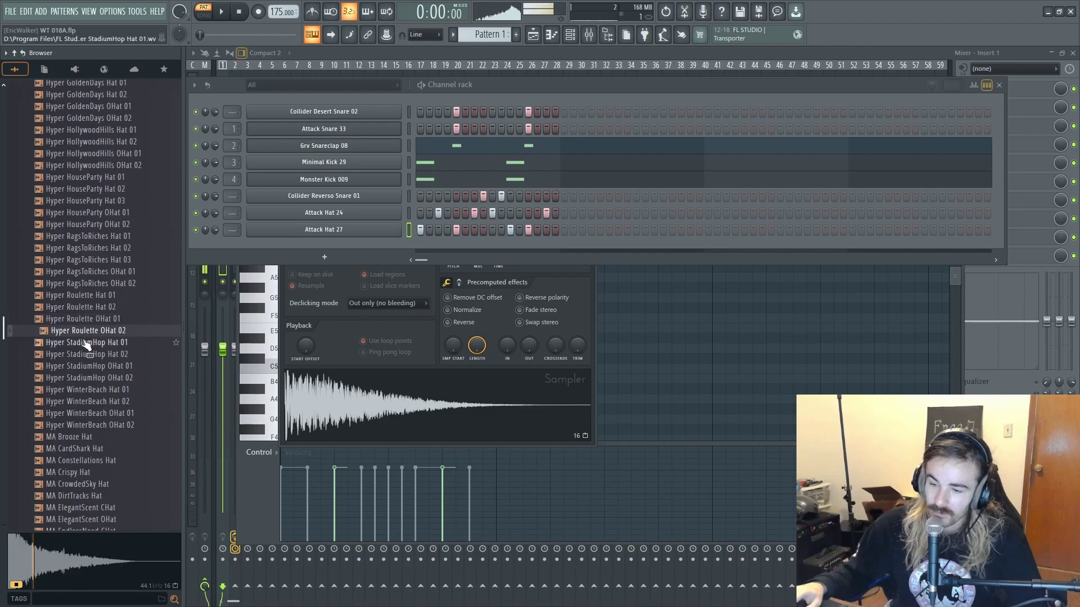
- Audition the Hyper StadiumHop closed and open hats 01 and 02, plus Hyper WinterBeach Hat 01 and 02
{"action": "left_click", "coordinate": [86, 343]}
{"action": "left_click", "coordinate": [83, 354]}
{"action": "left_click", "coordinate": [81, 366]}
{"action": "left_click", "coordinate": [80, 378]}
{"action": "left_click", "coordinate": [78, 390]}
{"action": "left_click", "coordinate": [76, 401]}
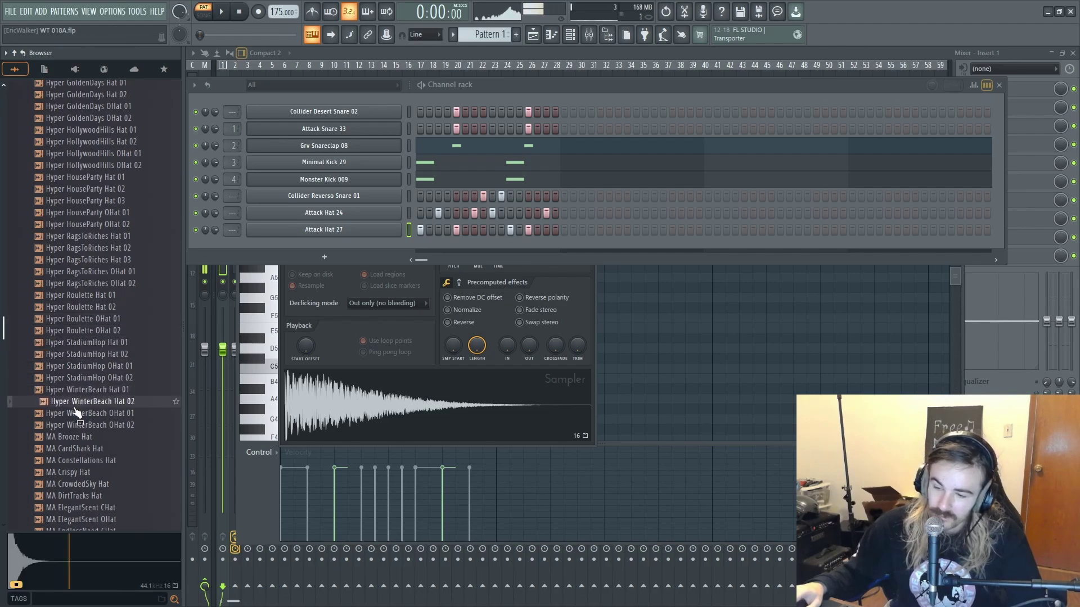
- Audition Hyper WinterBeach OHat 01 and the MA Brooze, CardShark and Constellations hats
{"action": "scroll", "coordinate": [77, 406], "scroll_direction": "down", "scroll_amount": 2}
{"action": "left_click", "coordinate": [85, 344]}
{"action": "left_click", "coordinate": [72, 367]}
{"action": "left_click", "coordinate": [69, 379]}
{"action": "left_click", "coordinate": [65, 390]}
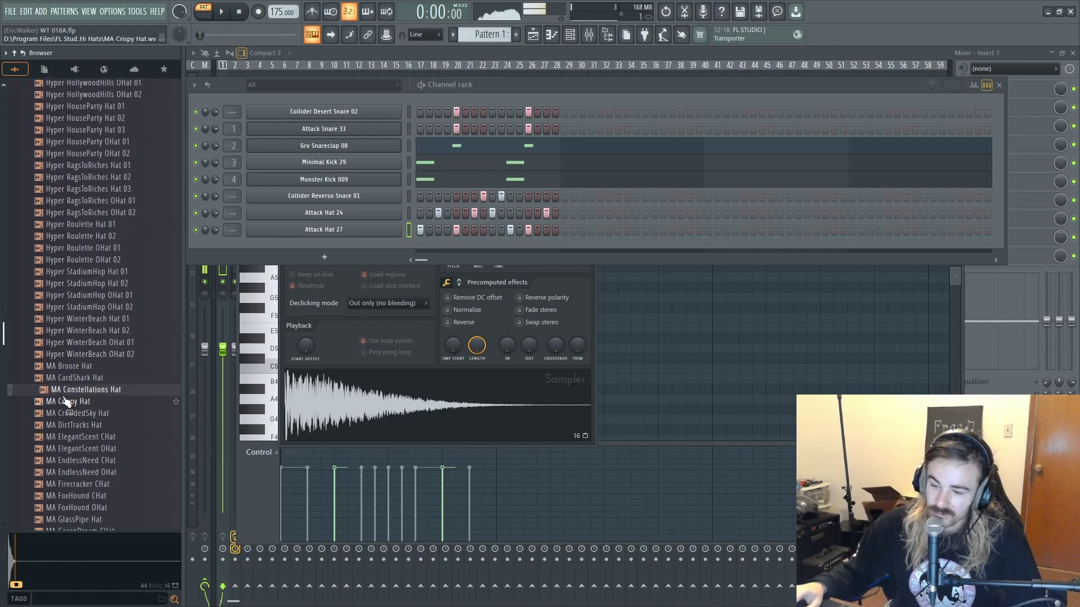
- Audition MA CrowdedSky Hat and the MA ElegantScent, EndlessNeed and FoxHound closed hats
{"action": "scroll", "coordinate": [67, 404], "scroll_direction": "down", "scroll_amount": 2}
{"action": "left_click", "coordinate": [72, 342]}
{"action": "left_click", "coordinate": [70, 366]}
{"action": "left_click", "coordinate": [68, 389]}
{"action": "left_click", "coordinate": [66, 424]}
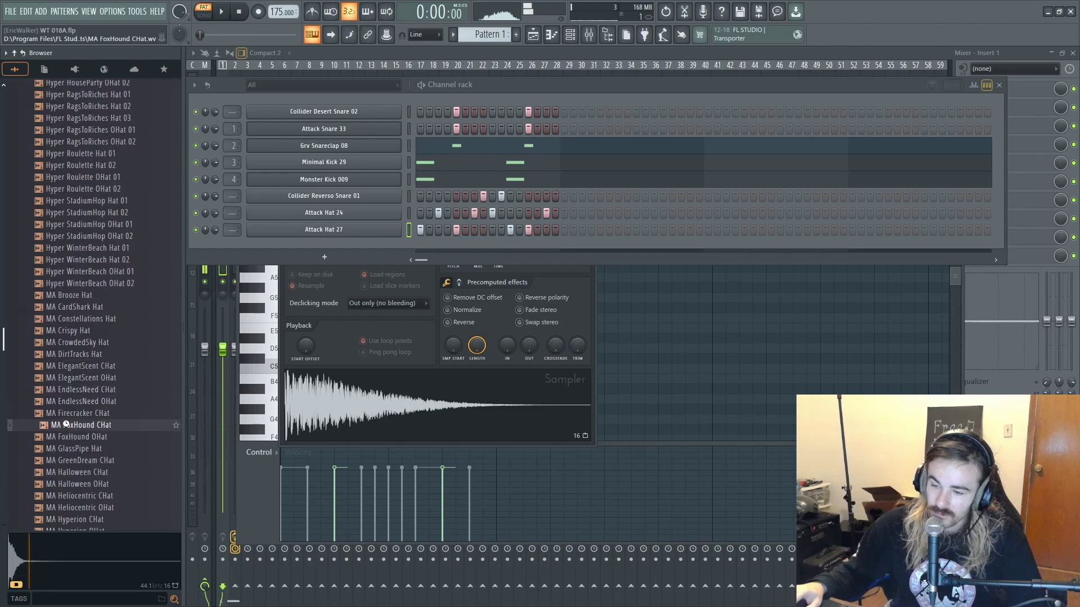
- Audition MA ElegantScent OHat, both MA EndlessNeed hats, MA Firecracker CHat and both MA FoxHound hats
{"action": "left_click", "coordinate": [81, 378]}
{"action": "left_click", "coordinate": [88, 390]}
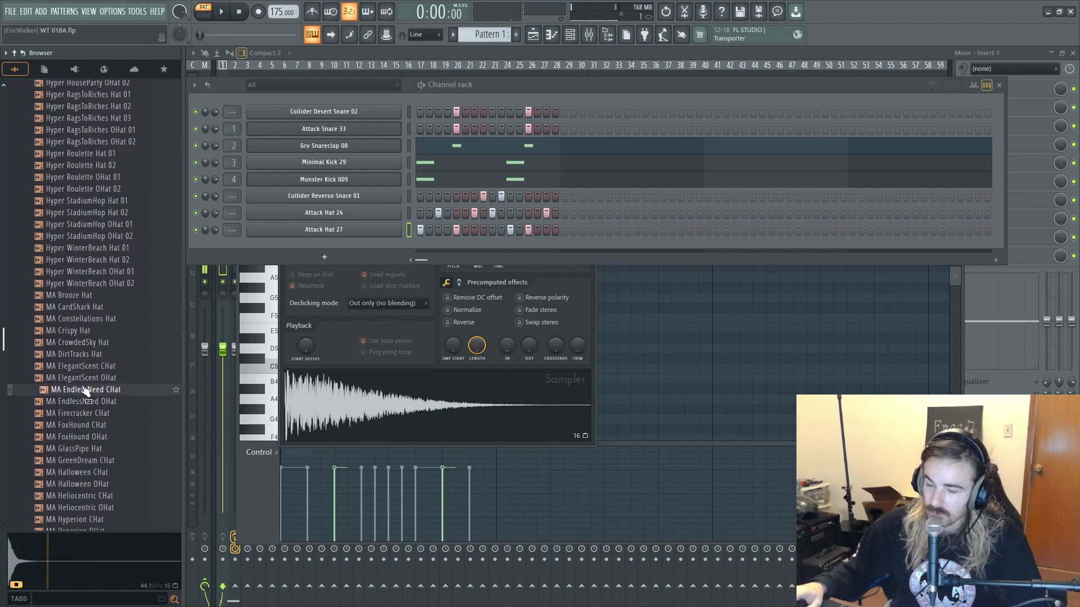
{"action": "left_click", "coordinate": [77, 402]}
{"action": "left_click", "coordinate": [74, 414]}
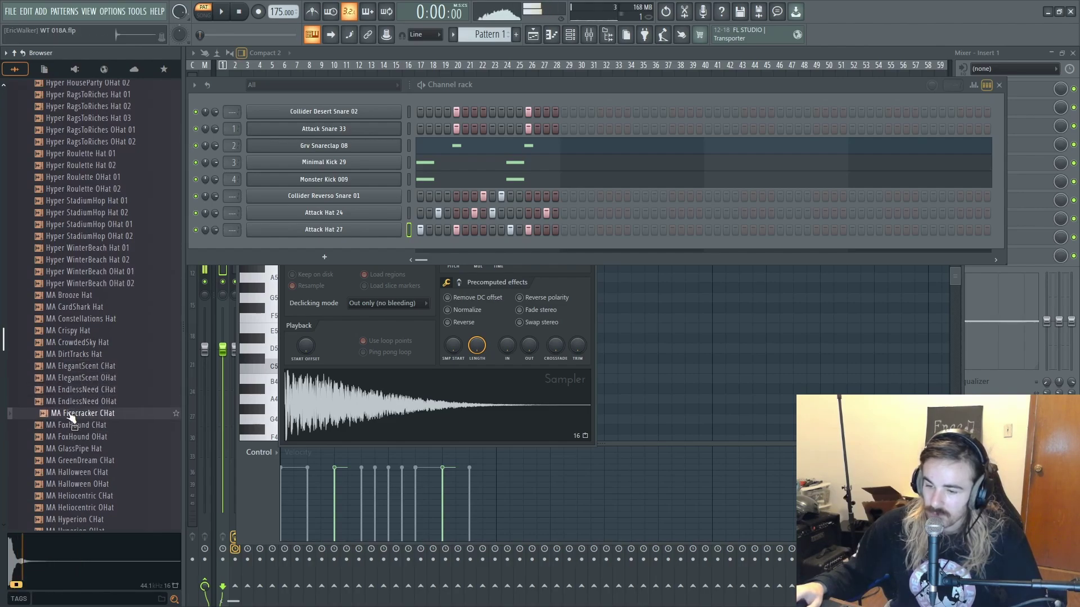
{"action": "left_click", "coordinate": [74, 425]}
{"action": "left_click", "coordinate": [74, 437]}
- Audition MA GreenDream CHat, MA Halloween CHat and OHat, and MA Heliocentric CHat
{"action": "scroll", "coordinate": [73, 438], "scroll_direction": "down", "scroll_amount": 4}
{"action": "left_click", "coordinate": [75, 319]}
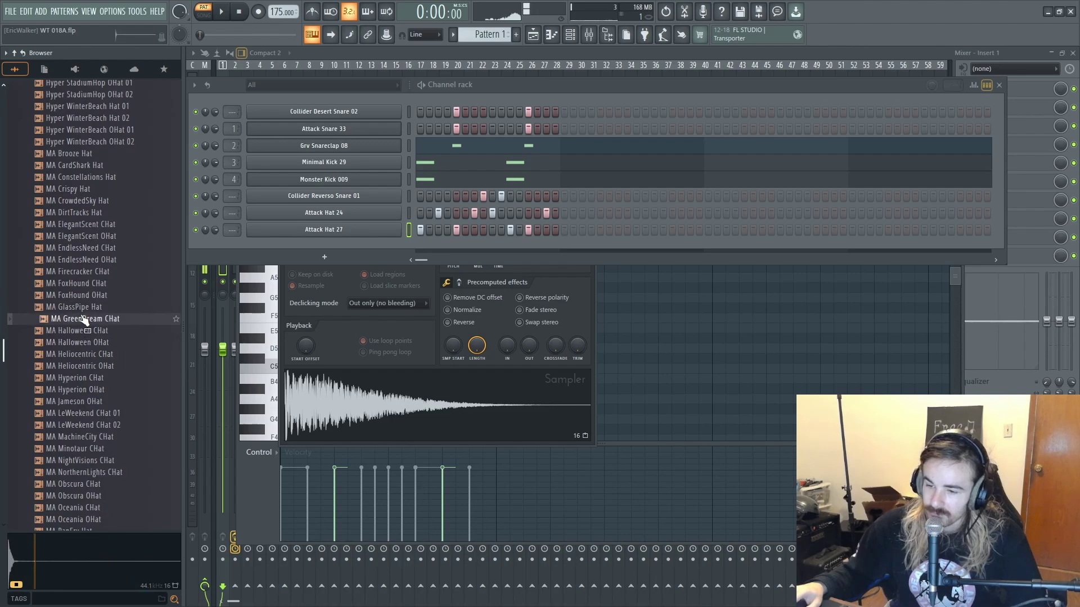
{"action": "left_click", "coordinate": [76, 332]}
{"action": "left_click", "coordinate": [76, 342]}
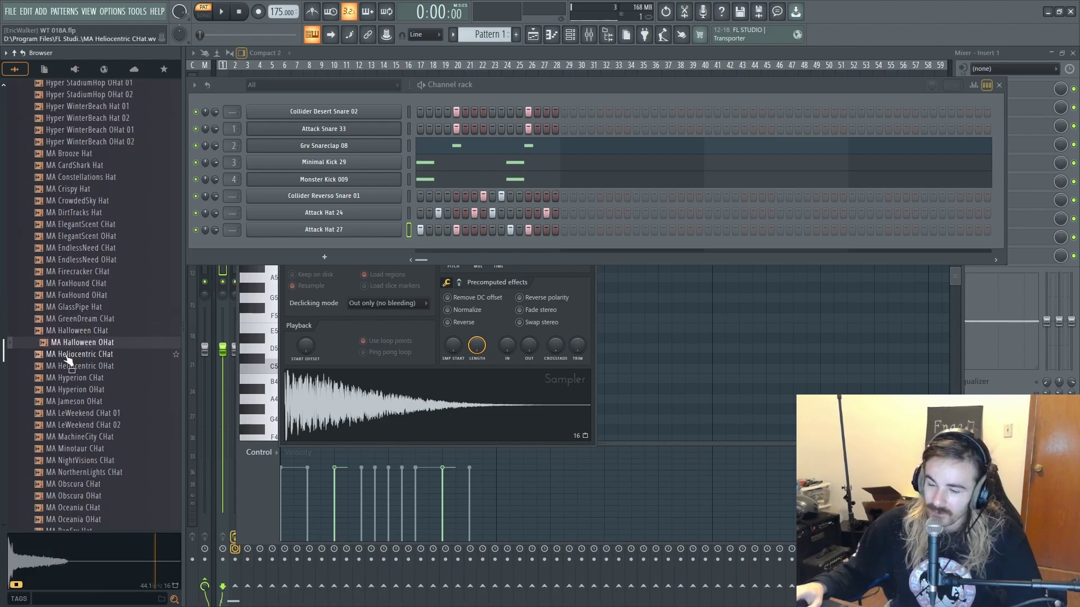
{"action": "left_click", "coordinate": [66, 355]}
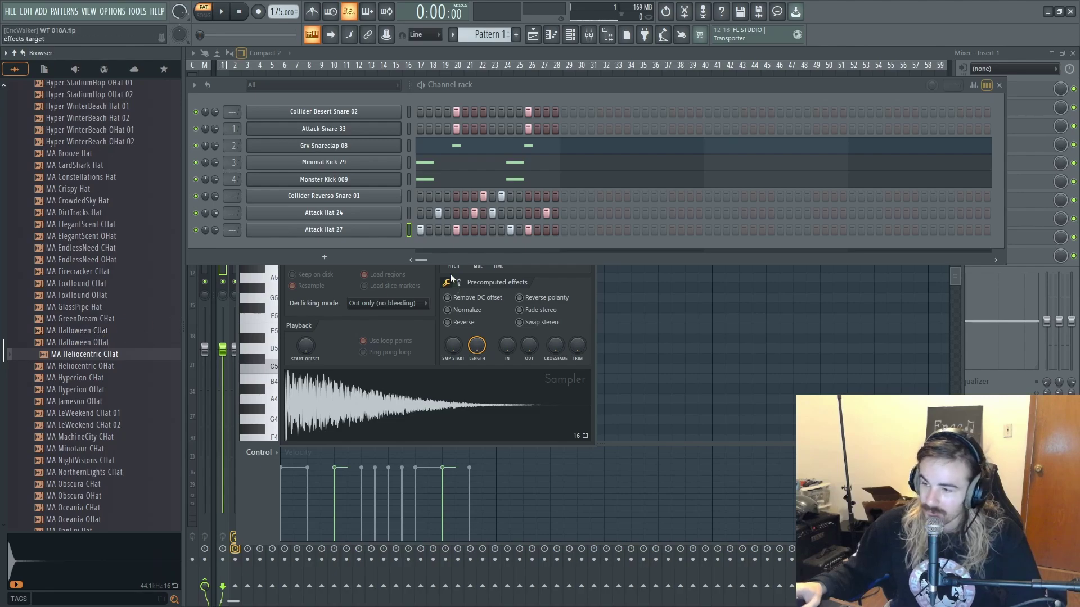
- Play the pattern while watching the mixer levels, stop it and return to the channel rack
{"action": "left_click", "coordinate": [543, 76]}
{"action": "key", "text": "space"}
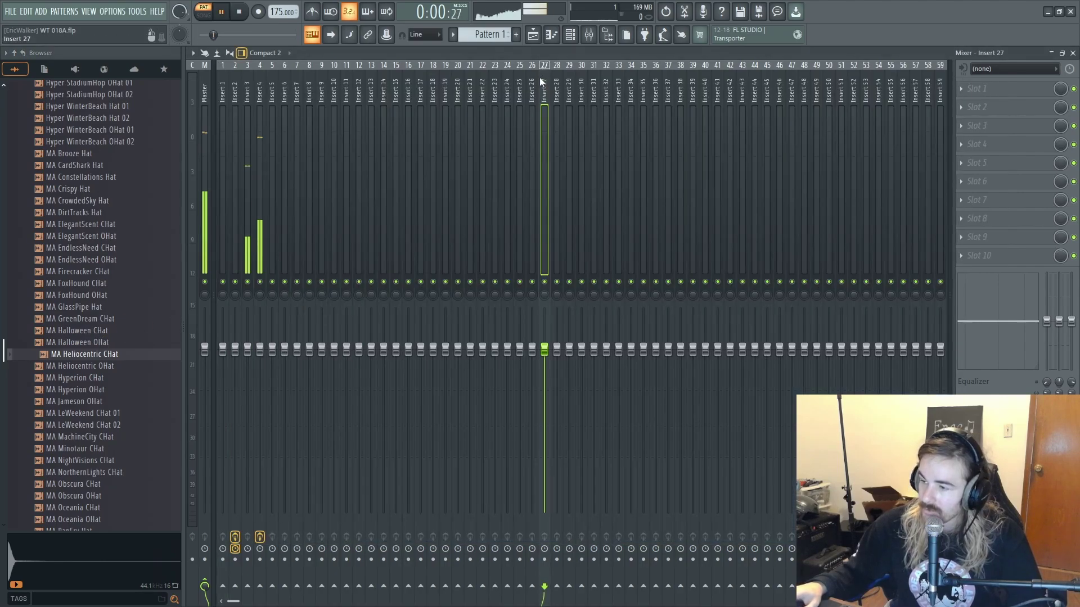
{"action": "left_click", "coordinate": [576, 38]}
{"action": "key", "text": "space"}
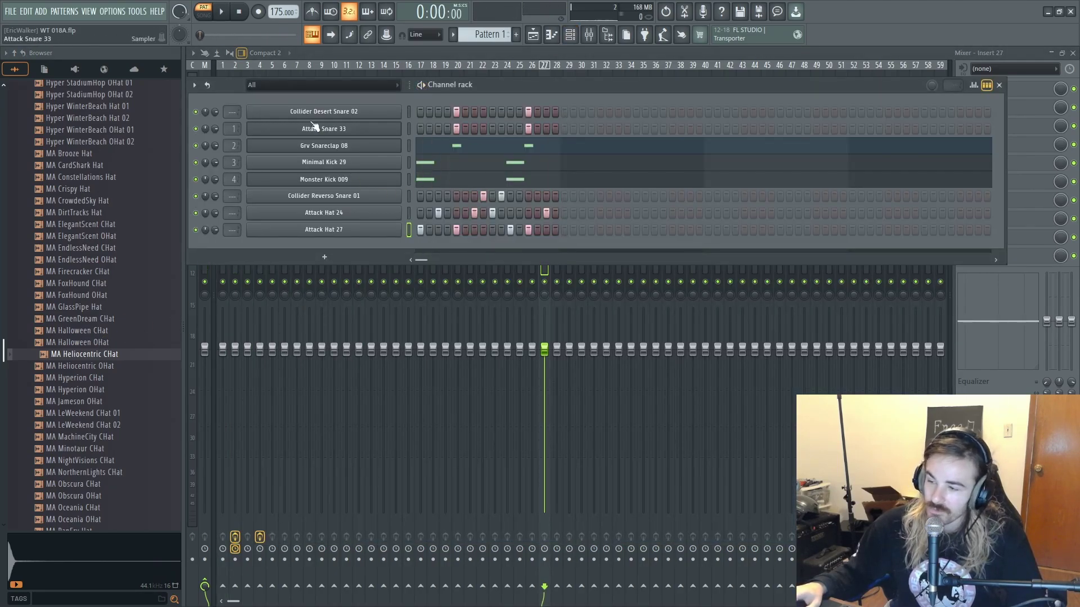
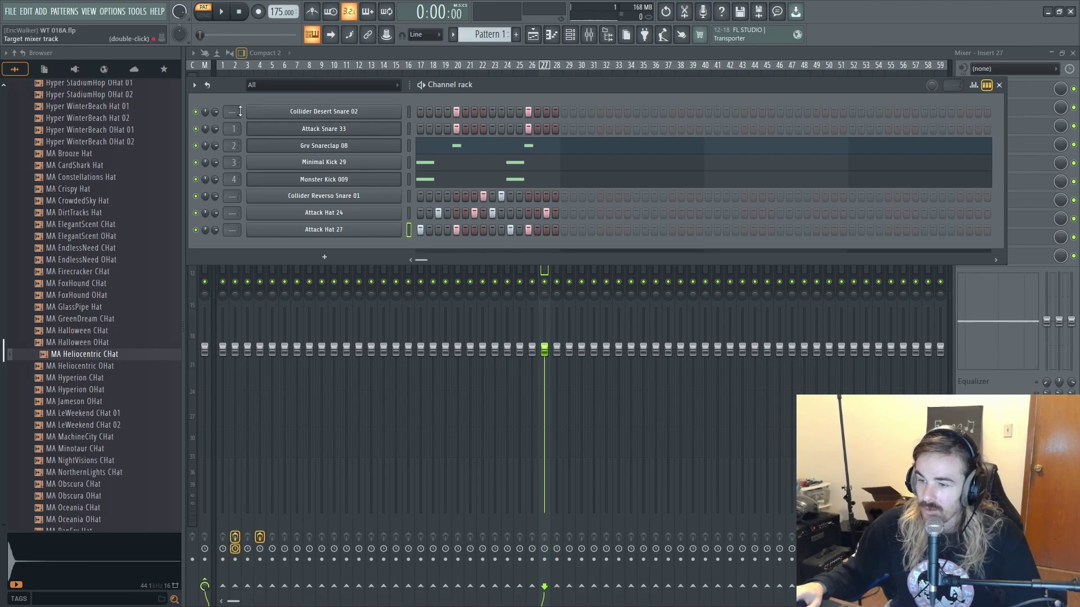
- Route Collider Desert Snare 02 to mixer track 1, and Collider Reverso Snare 01, Attack Hat 24 and Attack Hat 27 to track 9
{"action": "scroll", "coordinate": [241, 111], "scroll_direction": "up", "scroll_amount": 1}
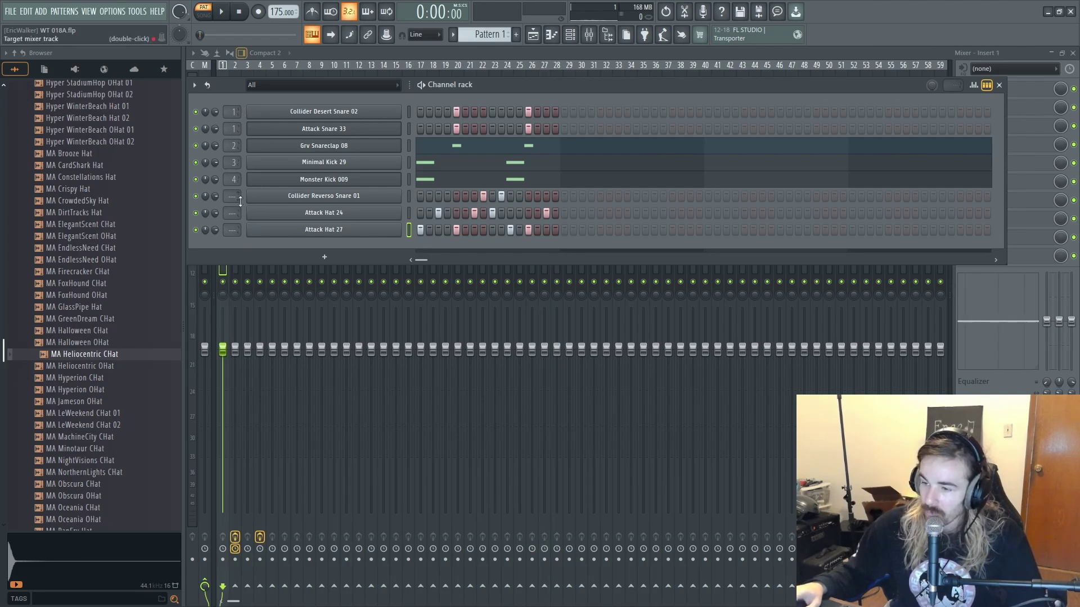
{"action": "scroll", "coordinate": [233, 196], "scroll_direction": "up", "scroll_amount": 9}
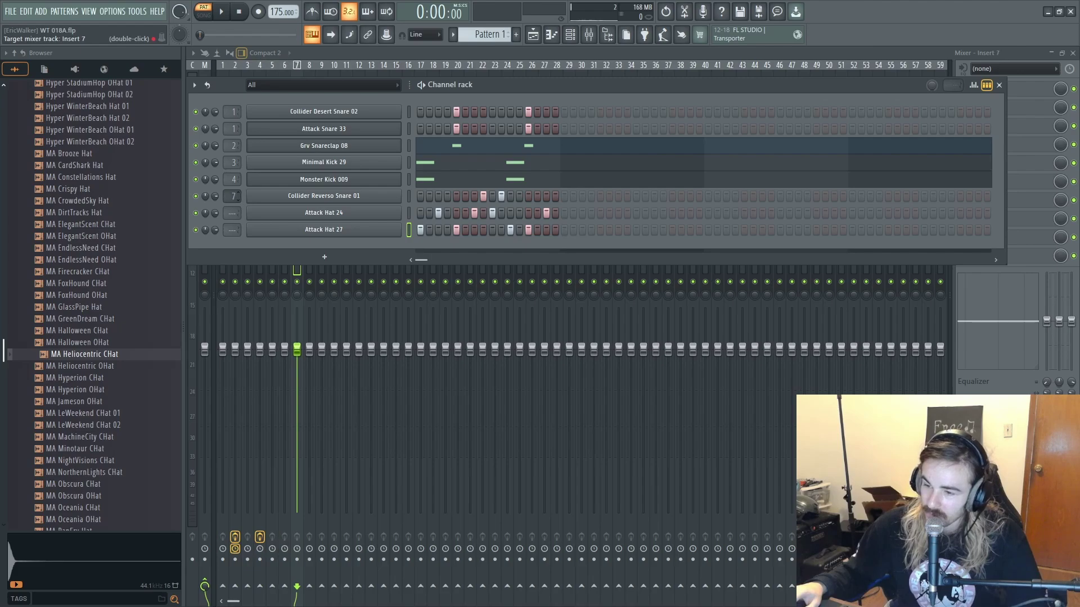
{"action": "scroll", "coordinate": [232, 213], "scroll_direction": "up", "scroll_amount": 9}
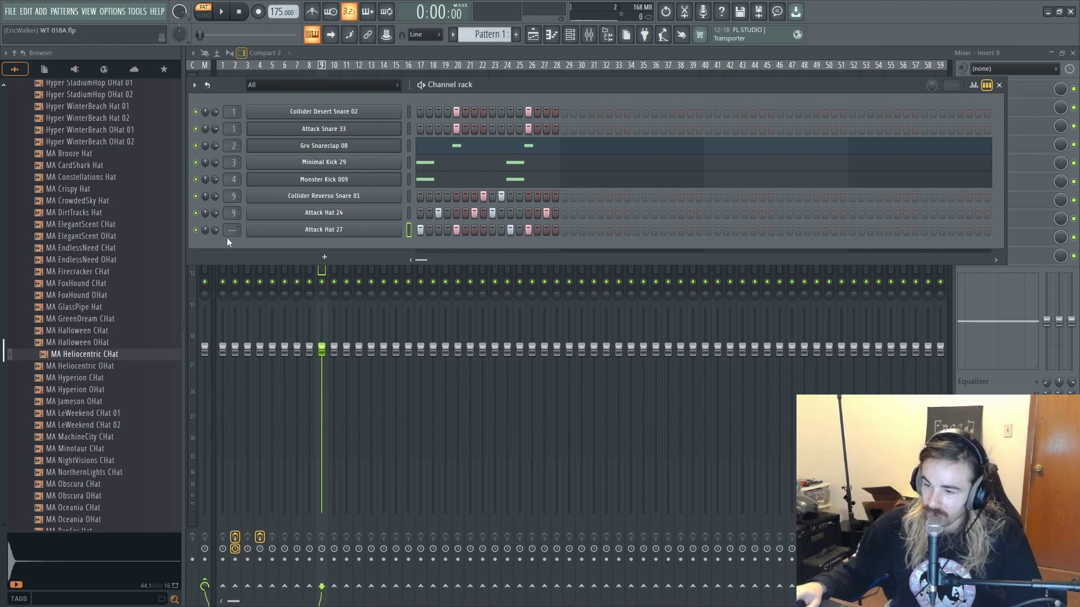
{"action": "scroll", "coordinate": [233, 230], "scroll_direction": "up", "scroll_amount": 9}
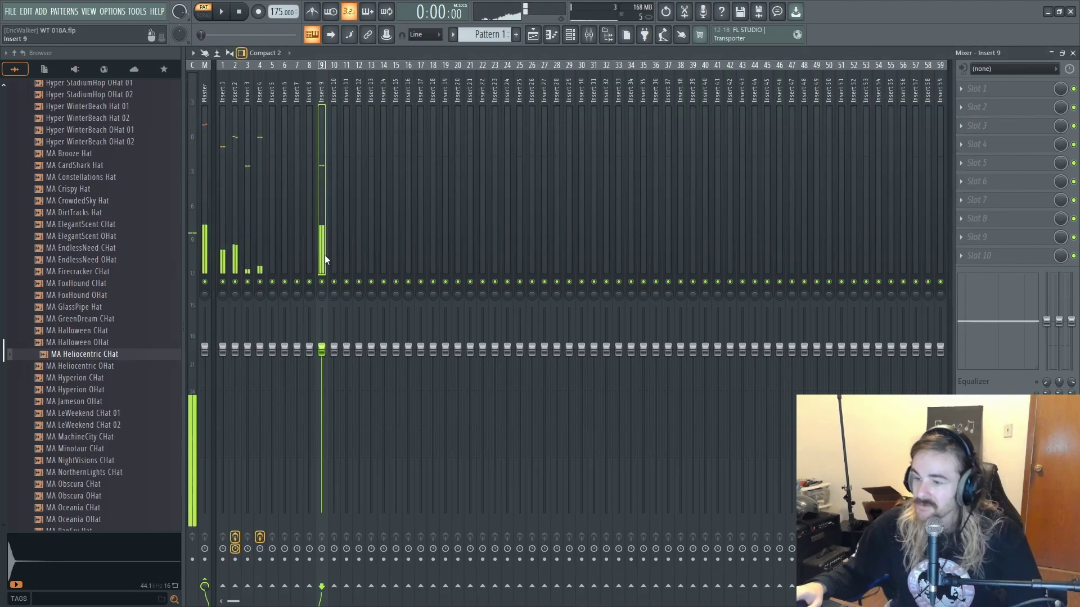
- Rename mixer inserts 3 and 4 together as Kick and color them orange
{"action": "left_click", "coordinate": [244, 186]}
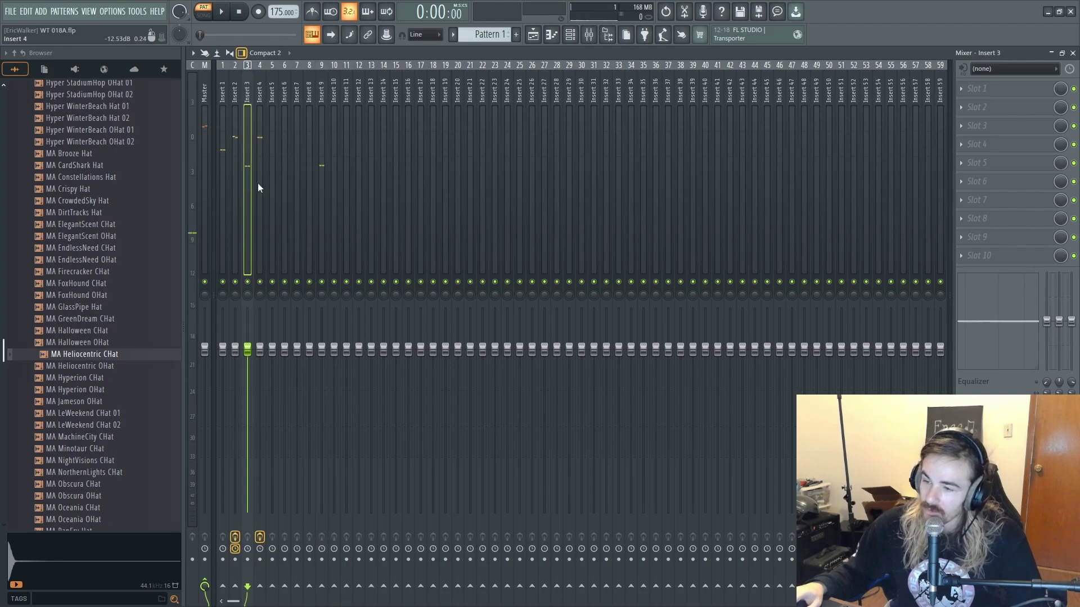
{"action": "left_click", "coordinate": [259, 174], "text": "ctrl"}
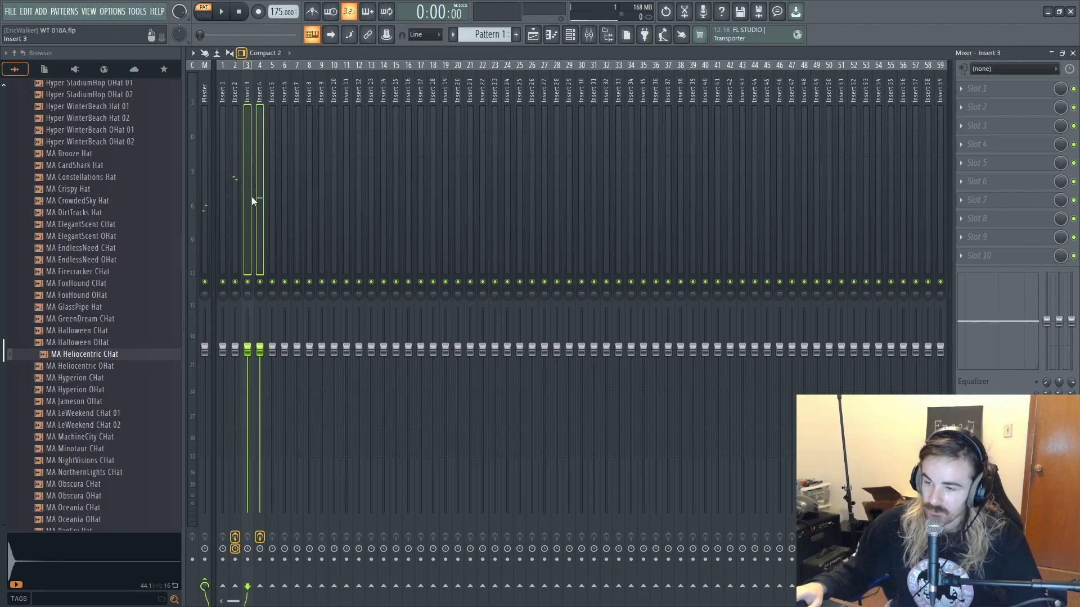
{"action": "key", "text": "F2"}
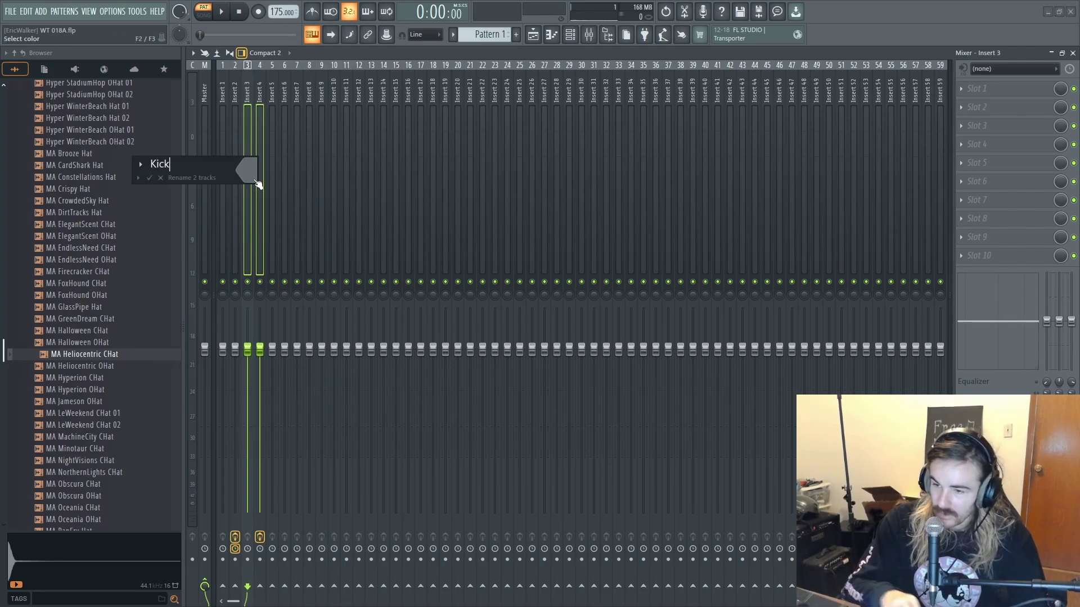
{"action": "left_click", "coordinate": [243, 177]}
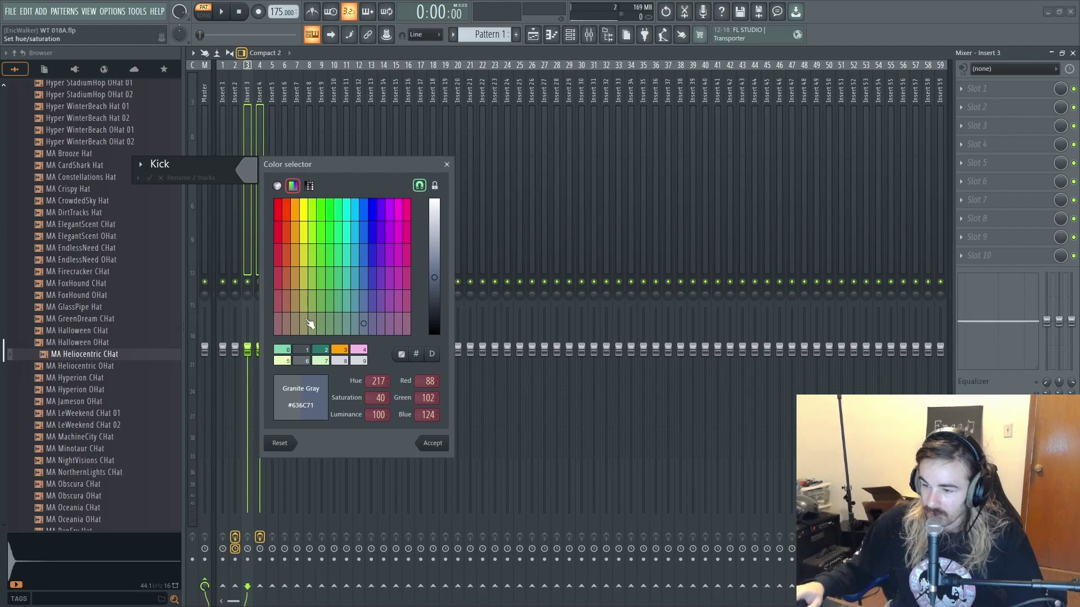
{"action": "left_click", "coordinate": [336, 352]}
{"action": "key", "text": "Return"}
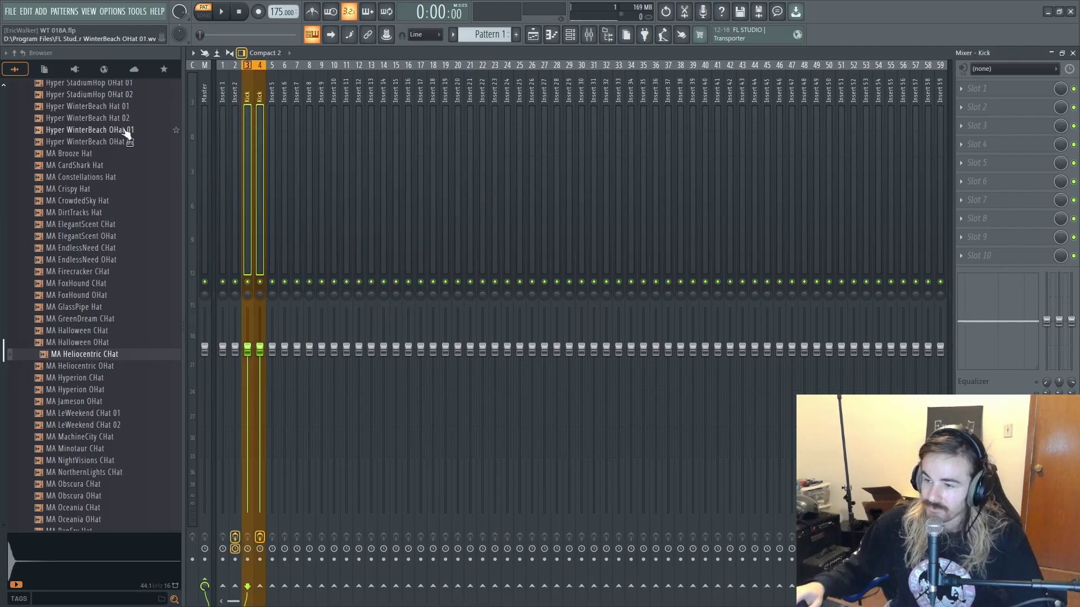
- Rename mixer inserts 1 and 2 together as Snare and give them the same orange as the Kick tracks
{"action": "left_click", "coordinate": [235, 165]}
{"action": "left_click", "coordinate": [227, 164], "text": "ctrl"}
{"action": "key", "text": "F2"}
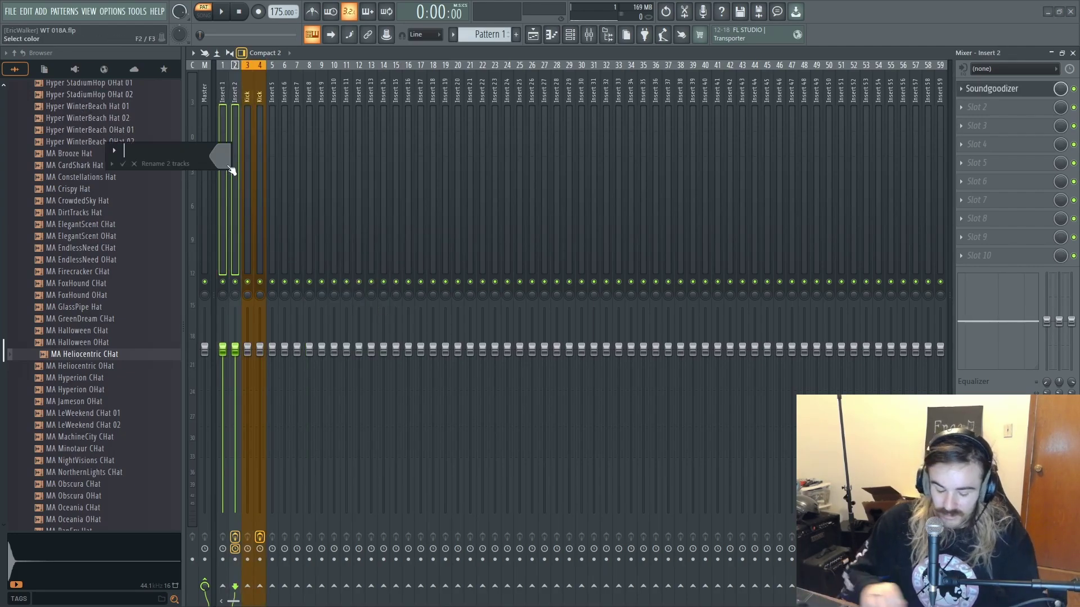
{"action": "type", "text": "Snare"}
{"action": "left_click", "coordinate": [229, 167]}
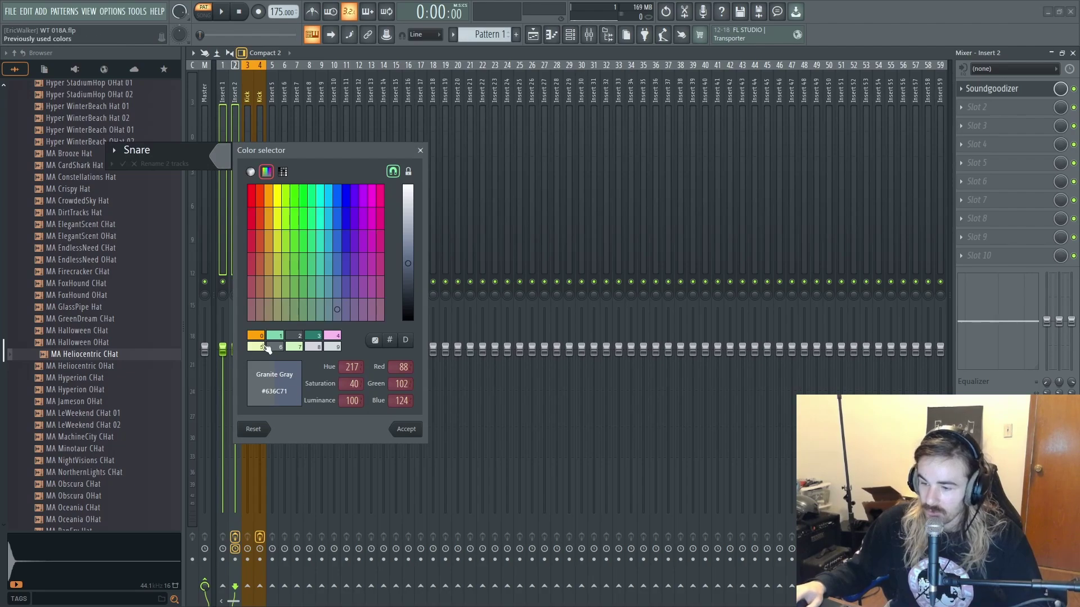
{"action": "left_click", "coordinate": [268, 348]}
{"action": "key", "text": "Return"}
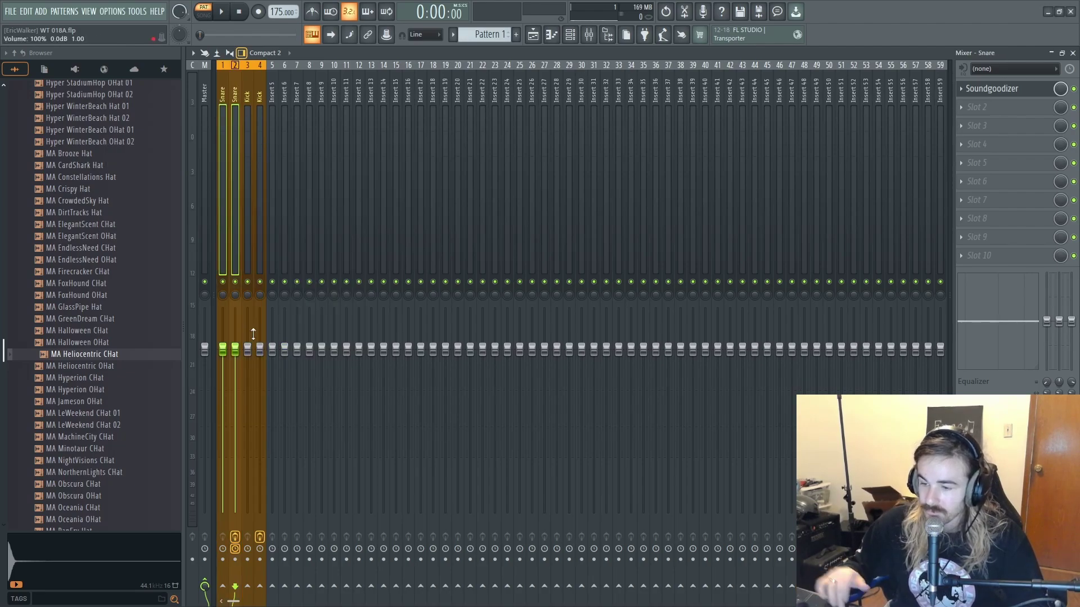
- Name mixer track 9 "Hat", colour it dark orange (#FFA105), and play the drum pattern briefly
{"action": "left_click", "coordinate": [320, 261]}
{"action": "key", "text": "F2"}
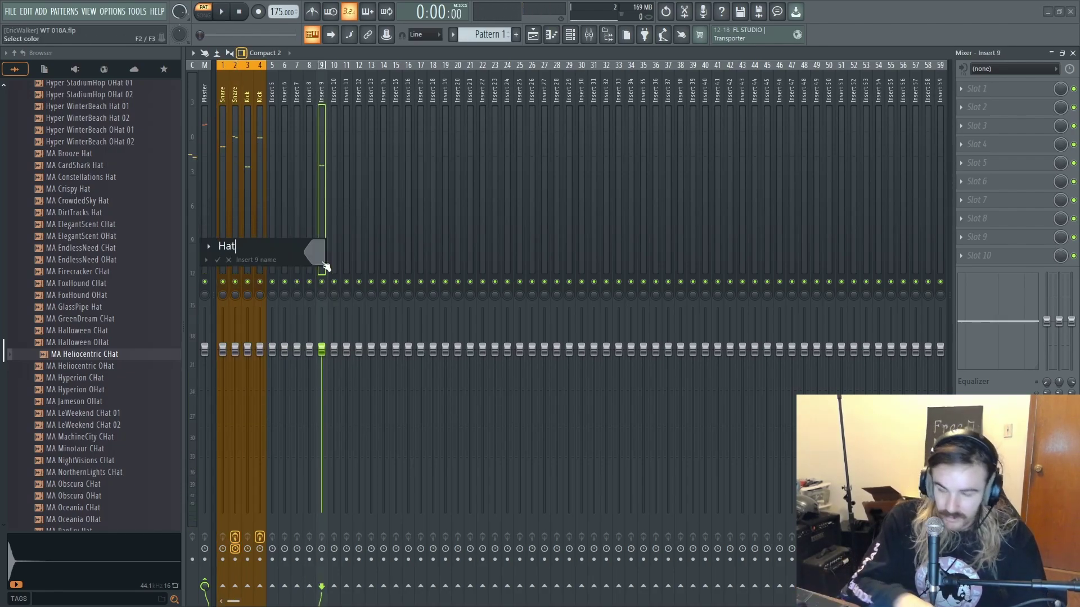
{"action": "left_click", "coordinate": [324, 263]}
{"action": "left_click", "coordinate": [350, 442]}
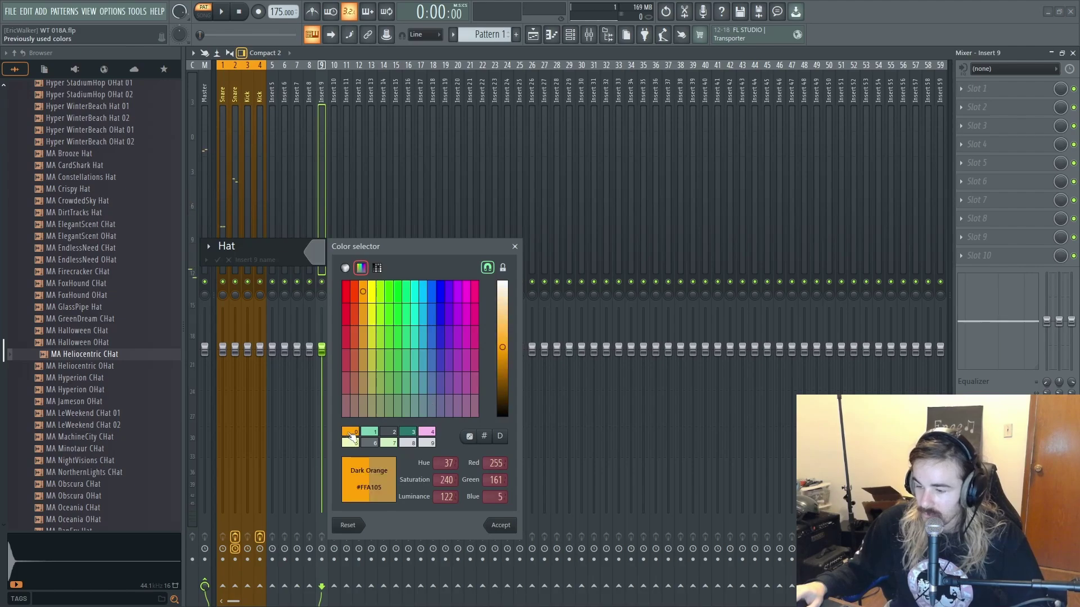
{"action": "key", "text": "Return"}
{"action": "key", "text": "space"}
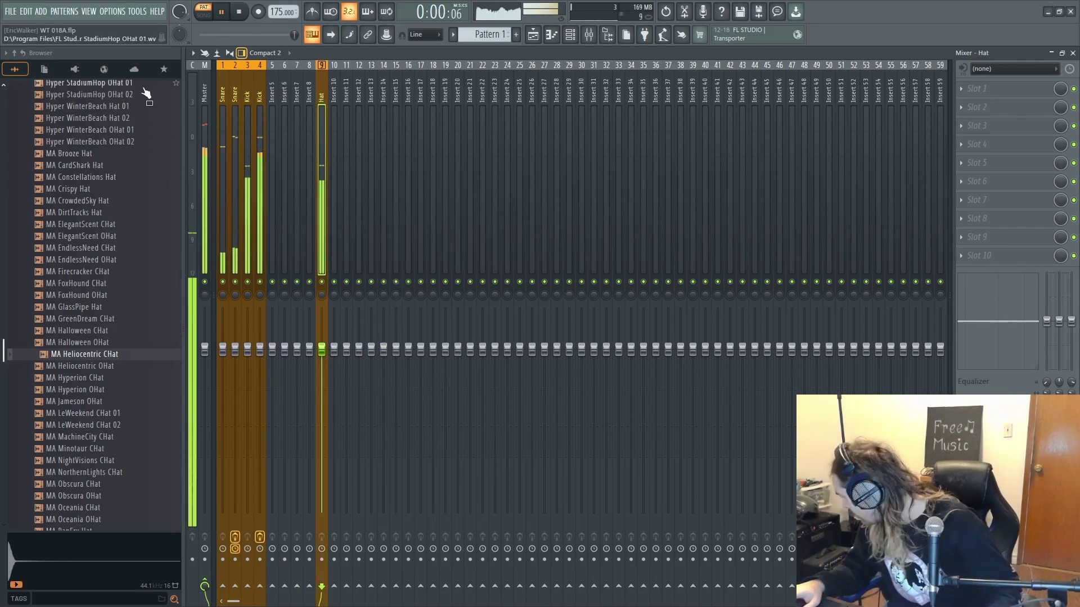
{"action": "key", "text": "space"}
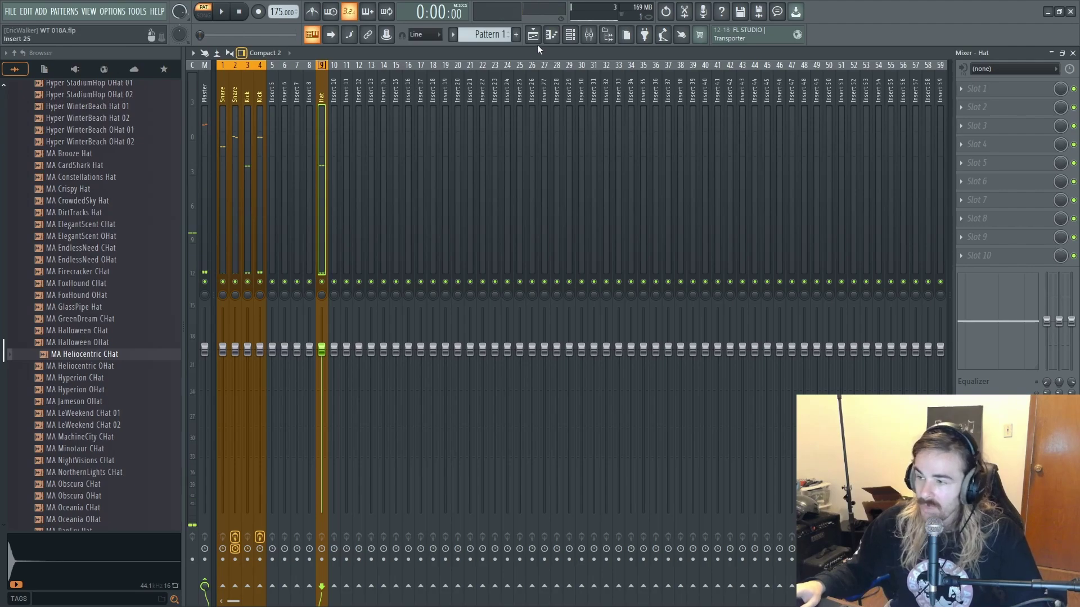
- Insert an FL Keys channel above the Collider Desert Snare 02 channel and switch to Pattern 10
{"action": "left_click", "coordinate": [569, 36]}
{"action": "right_click", "coordinate": [328, 110]}
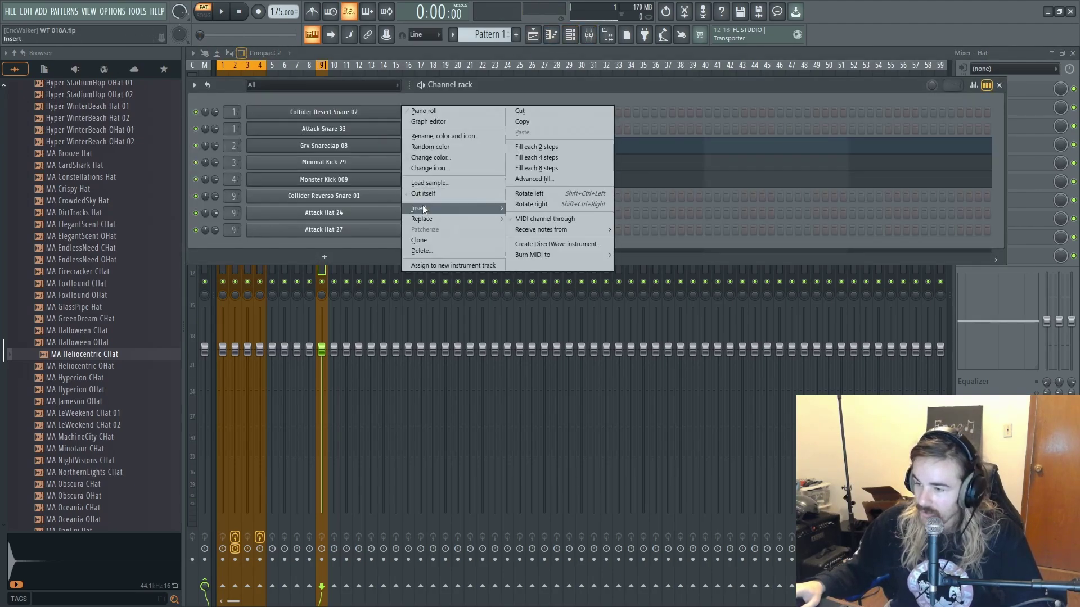
{"action": "mouse_move", "coordinate": [476, 217]}
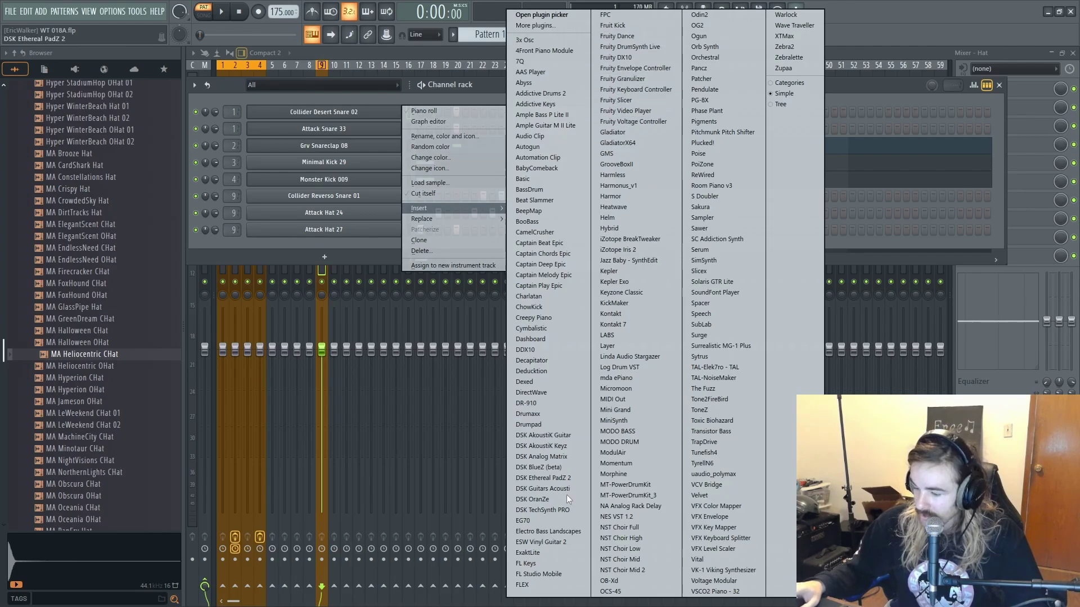
{"action": "left_click", "coordinate": [553, 562]}
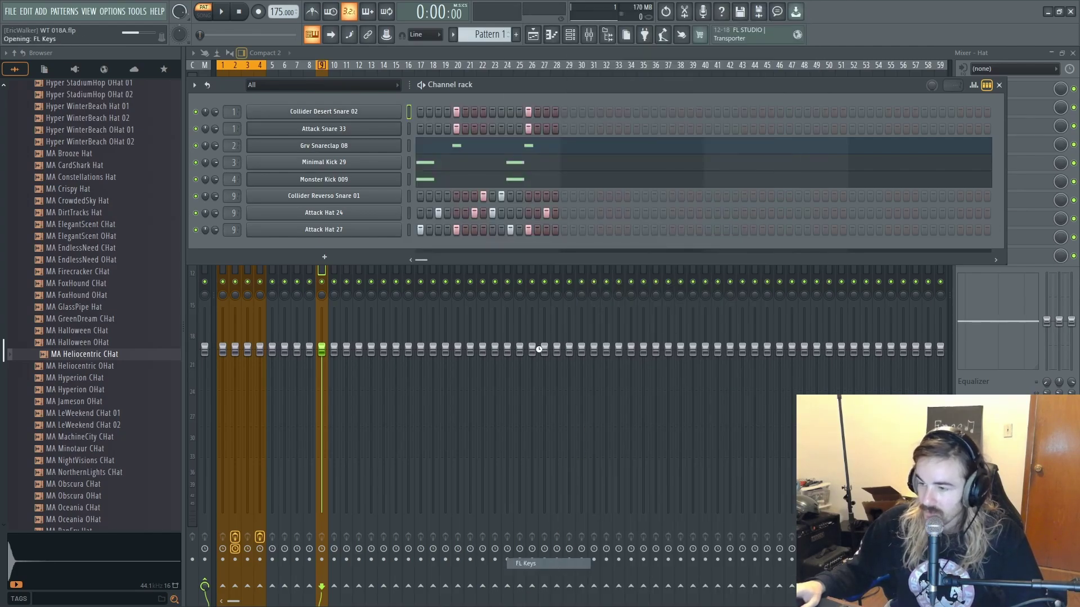
{"action": "left_click_drag", "start_coordinate": [487, 34], "coordinate": [487, 11]}
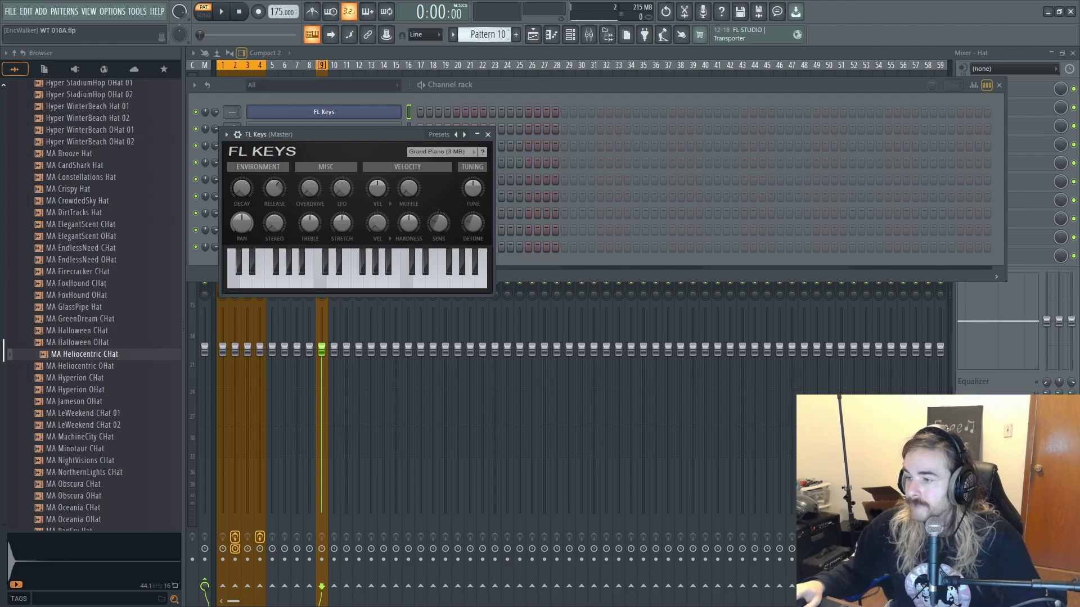
- Open the FL Keys piano roll and route the FL Keys channel to mixer track 20
{"action": "right_click", "coordinate": [400, 108]}
{"action": "left_click", "coordinate": [434, 113]}
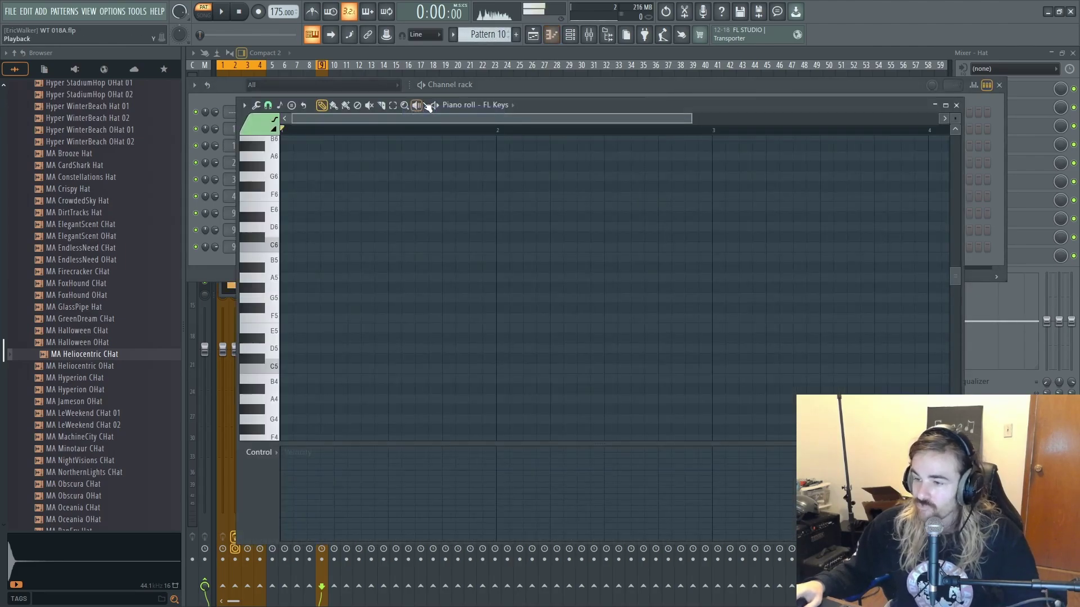
{"action": "left_click_drag", "start_coordinate": [215, 112], "coordinate": [215, 84]}
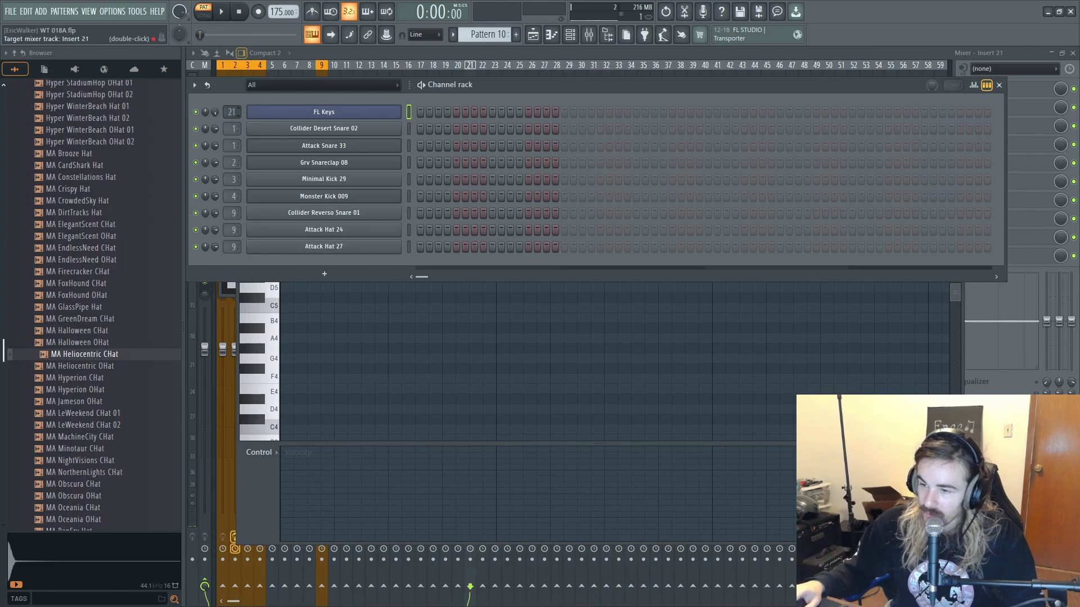
{"action": "right_click", "coordinate": [381, 340]}
{"action": "key", "text": "Tab"}
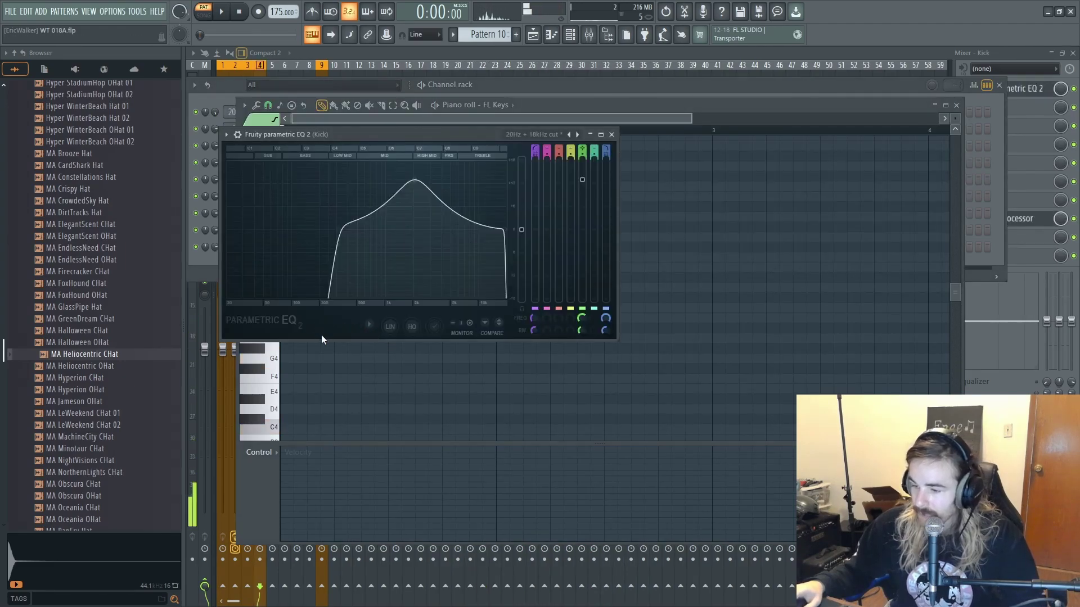
{"action": "right_click", "coordinate": [347, 411]}
- Draw four consecutive one-beat notes D4, D3, A3 and C4 filling bar 1, and play the melody back
{"action": "scroll", "coordinate": [328, 395], "scroll_direction": "down", "scroll_amount": 2}
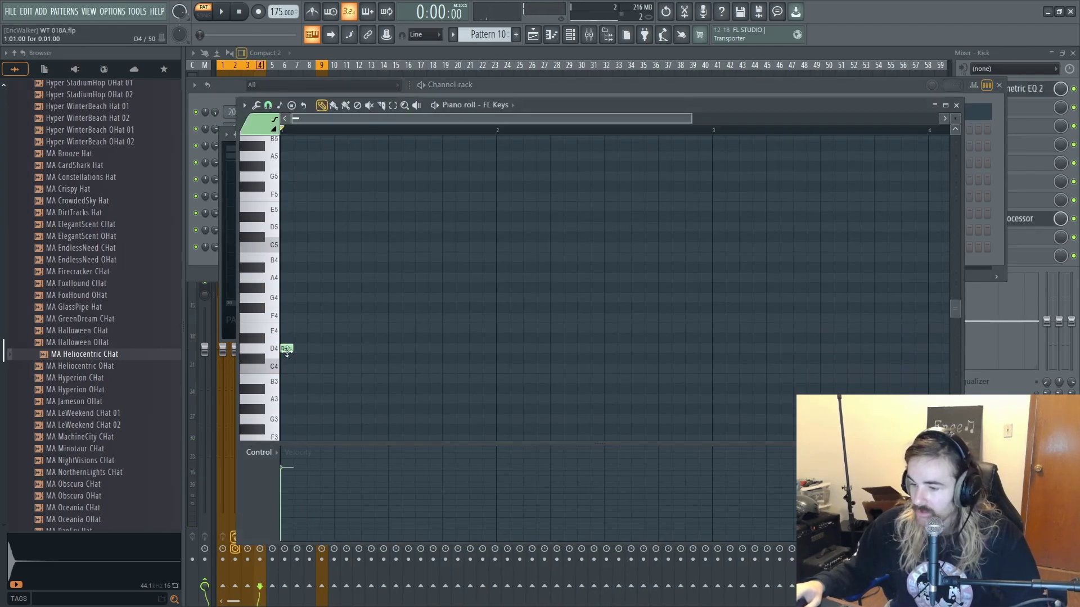
{"action": "scroll", "coordinate": [316, 359], "scroll_direction": "down", "scroll_amount": 3}
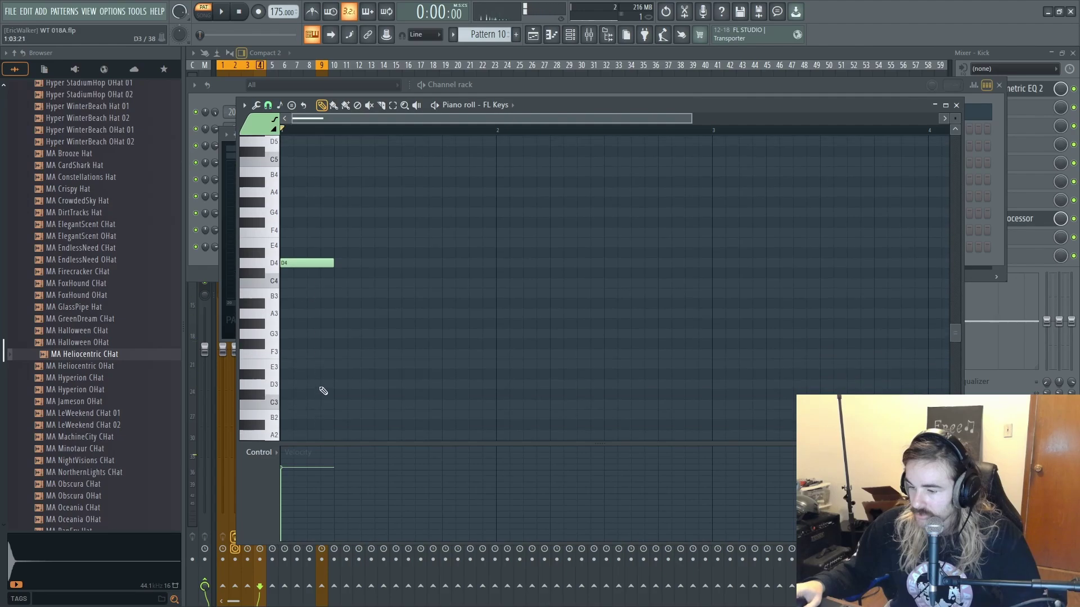
{"action": "left_click", "coordinate": [328, 379]}
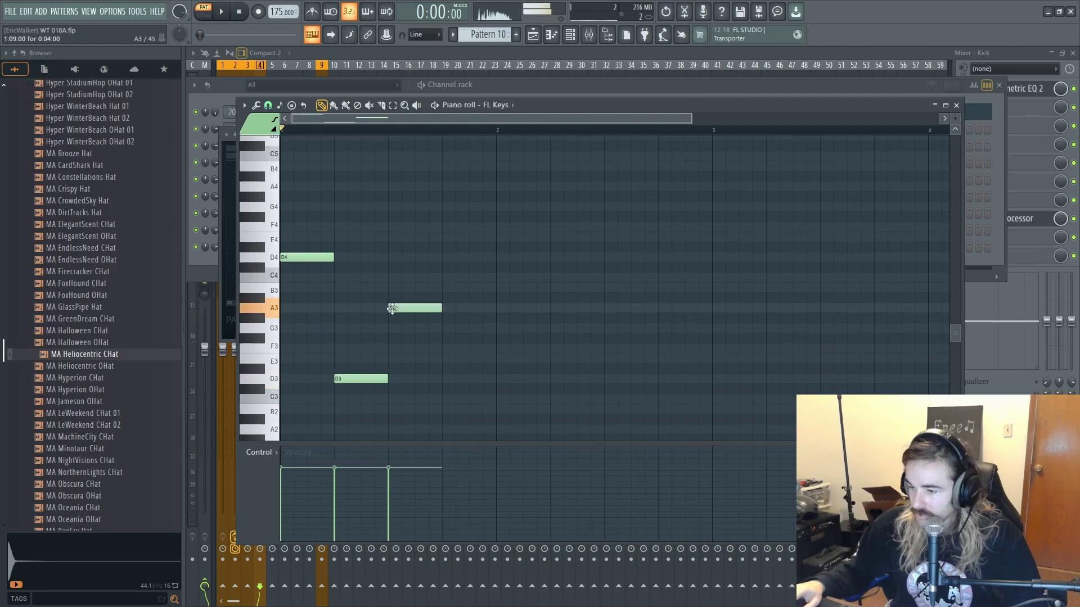
{"action": "key", "text": "space"}
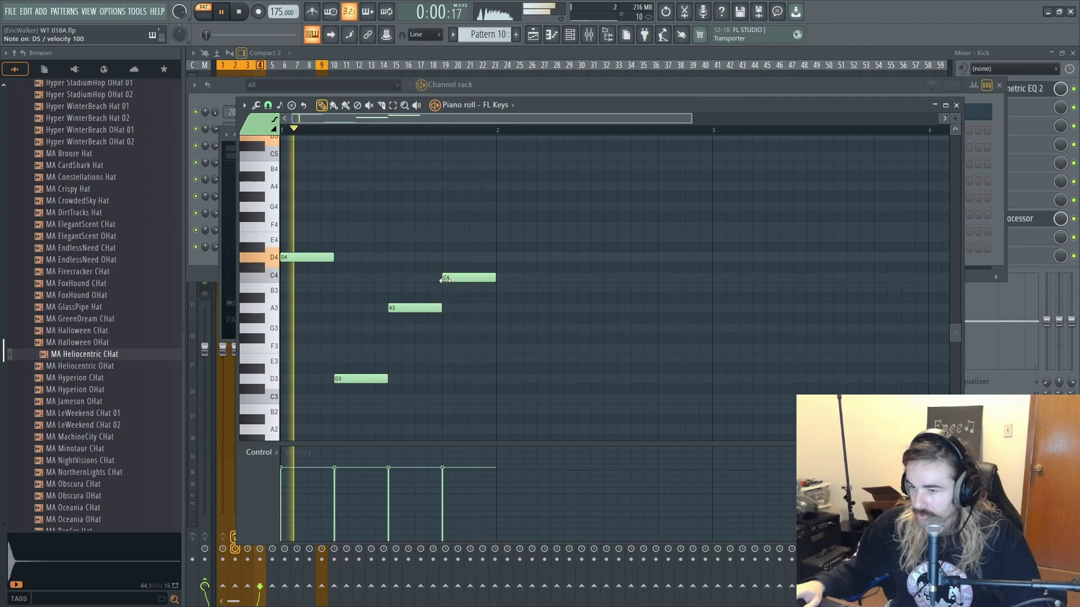
{"action": "scroll", "coordinate": [426, 307], "scroll_direction": "up", "scroll_amount": 3}
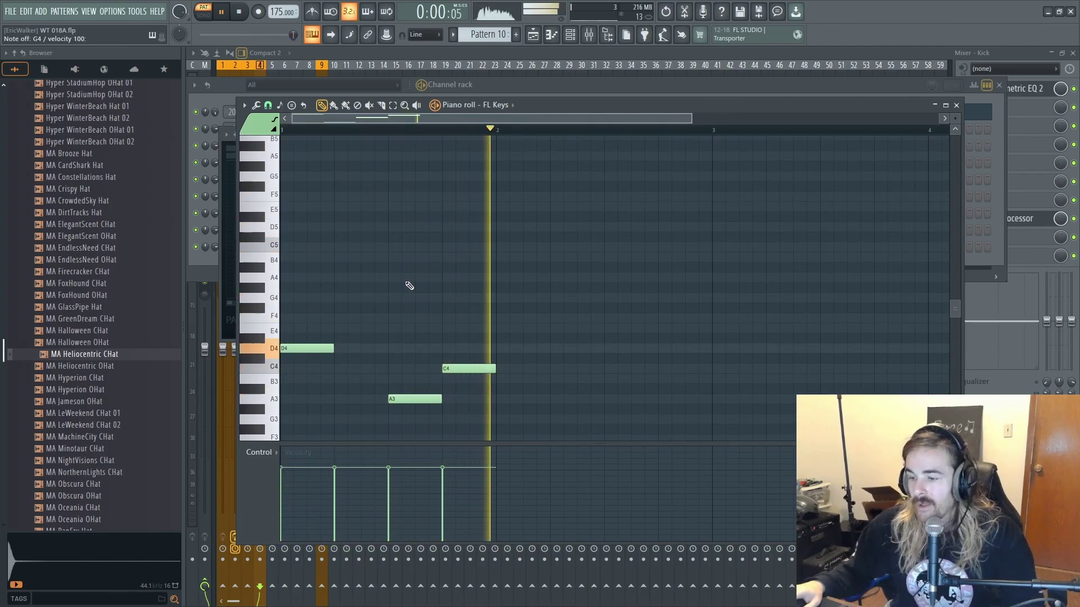
{"action": "scroll", "coordinate": [396, 300], "scroll_direction": "down", "scroll_amount": 4}
{"action": "scroll", "coordinate": [396, 299], "scroll_direction": "down", "scroll_amount": 6}
{"action": "key", "text": "space"}
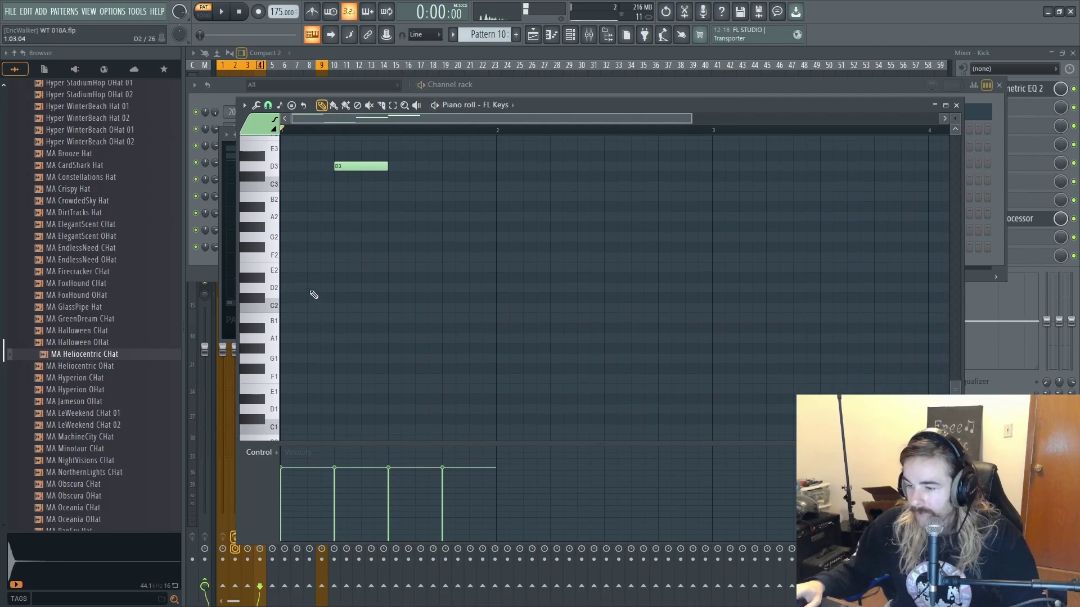
- Add a one-bar bass note below the melody in bar 1 and, during playback, try it at G2 and then A#1
{"action": "left_click", "coordinate": [298, 287]}
{"action": "key", "text": "space"}
{"action": "left_click_drag", "start_coordinate": [447, 295], "coordinate": [410, 236]}
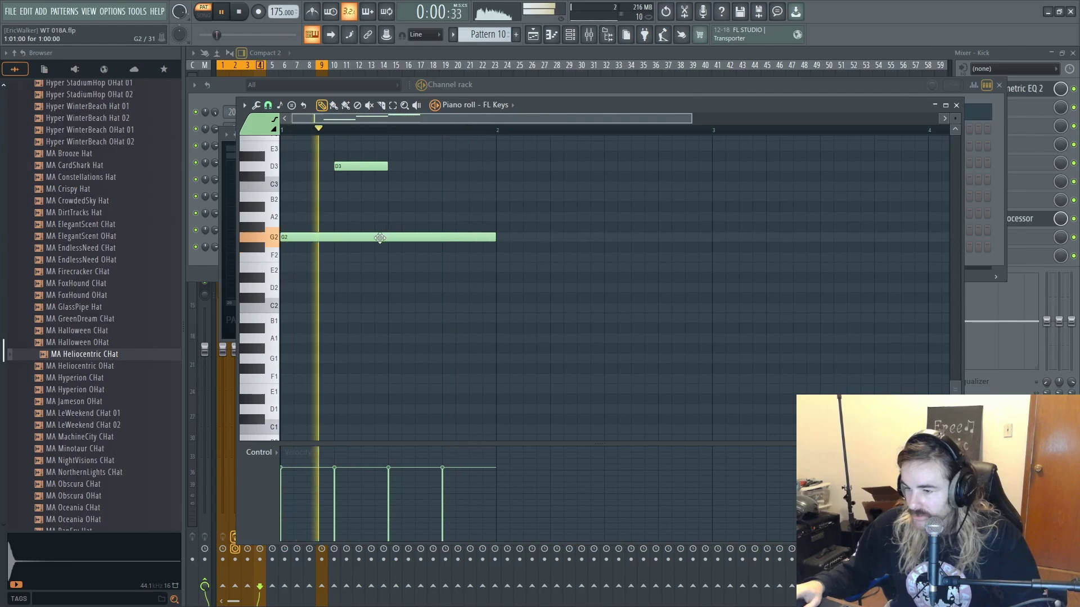
{"action": "left_click_drag", "start_coordinate": [366, 242], "coordinate": [357, 338]}
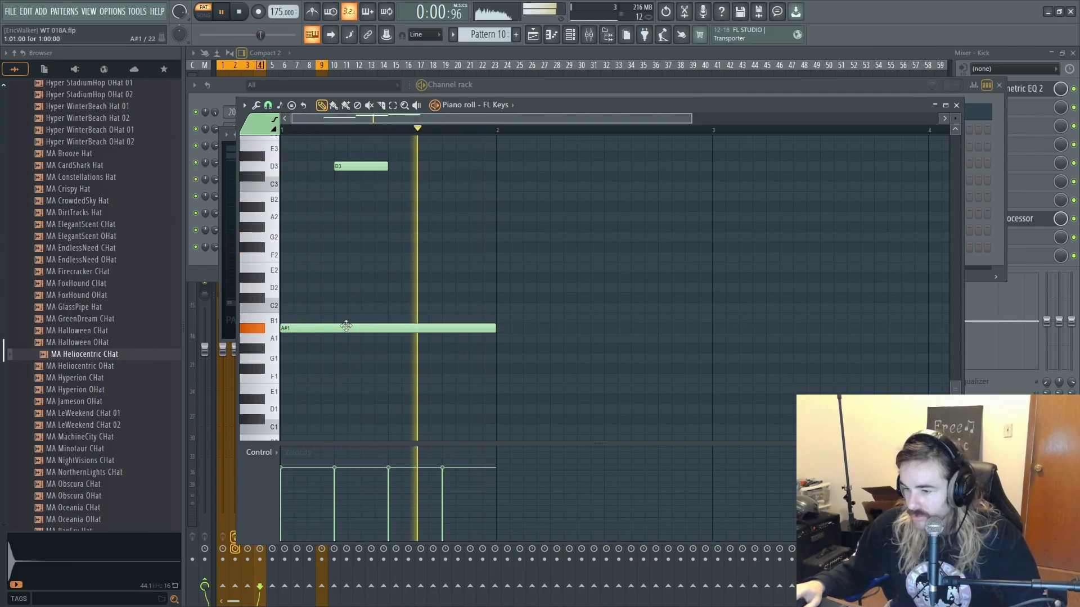
{"action": "key", "text": "space"}
- Raise the bar 1 melody and bass notes by one octave and start playback
{"action": "scroll", "coordinate": [347, 320], "scroll_direction": "up", "scroll_amount": 4}
{"action": "key", "text": "ctrl+a"}
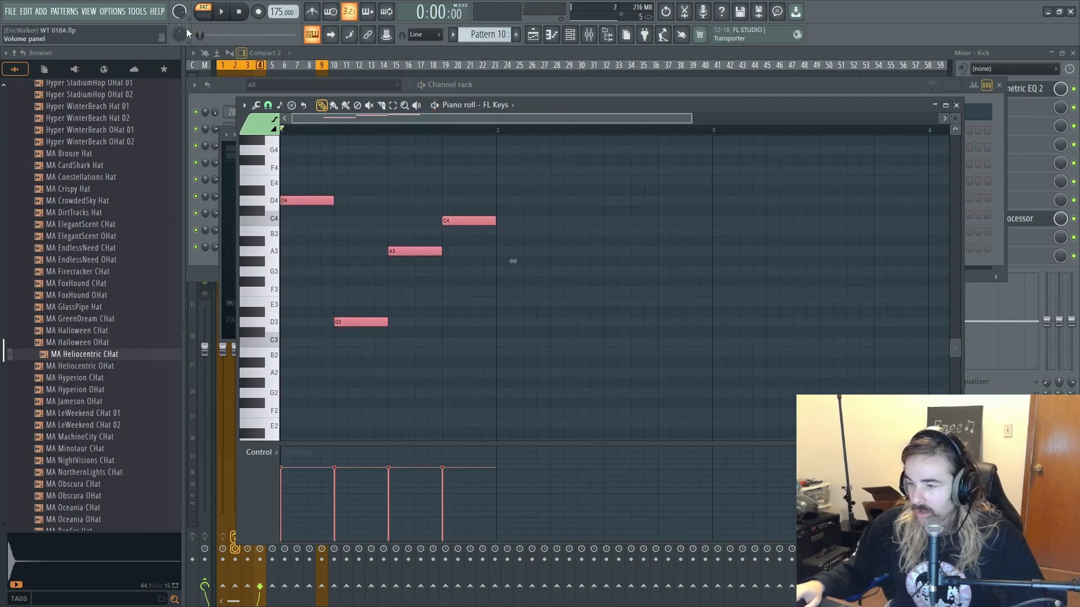
{"action": "scroll", "coordinate": [337, 241], "scroll_direction": "up", "scroll_amount": 5}
{"action": "left_click_drag", "start_coordinate": [304, 320], "coordinate": [284, 191]}
{"action": "scroll", "coordinate": [302, 234], "scroll_direction": "down", "scroll_amount": 8}
{"action": "left_click_drag", "start_coordinate": [298, 364], "coordinate": [282, 243]}
{"action": "key", "text": "space"}
- Audition other pitches for the bar 1 bass note during looped playback and settle it on D3
{"action": "scroll", "coordinate": [306, 255], "scroll_direction": "up", "scroll_amount": 2}
{"action": "scroll", "coordinate": [306, 259], "scroll_direction": "up", "scroll_amount": 1}
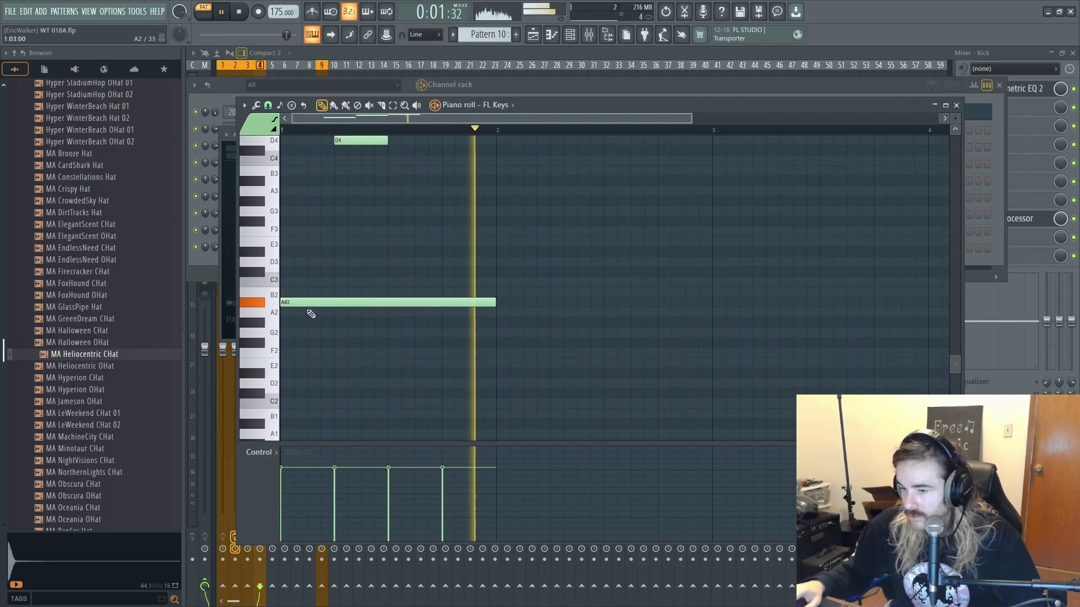
{"action": "left_click_drag", "start_coordinate": [304, 301], "coordinate": [285, 261]}
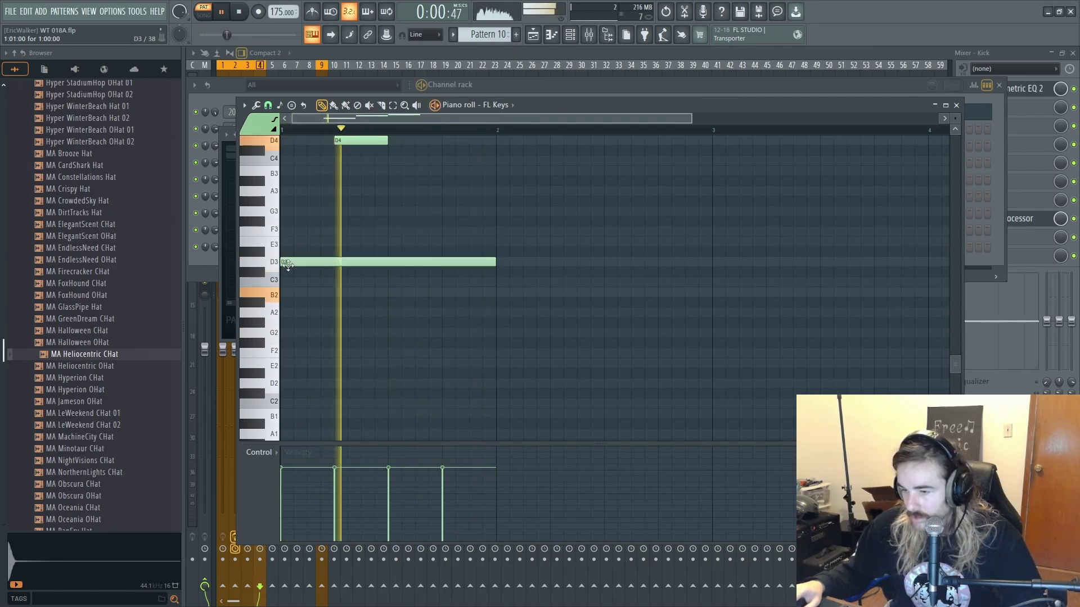
{"action": "key", "text": "space"}
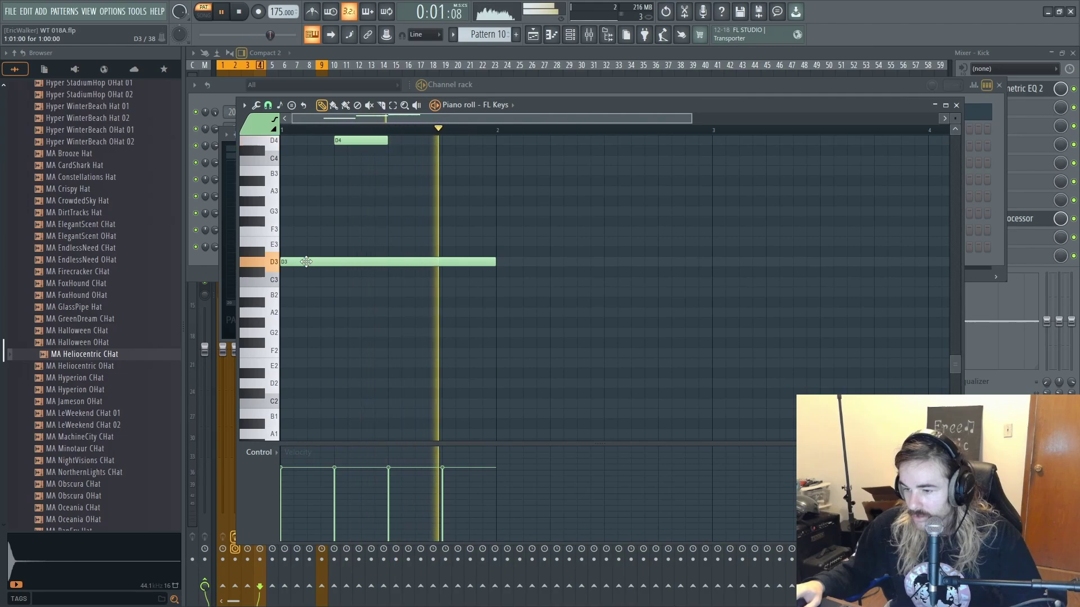
{"action": "mouse_move", "coordinate": [306, 264]}
{"action": "left_mouse_down"}
{"action": "mouse_move", "coordinate": [304, 340]}
{"action": "mouse_move", "coordinate": [297, 262]}
{"action": "left_mouse_up"}
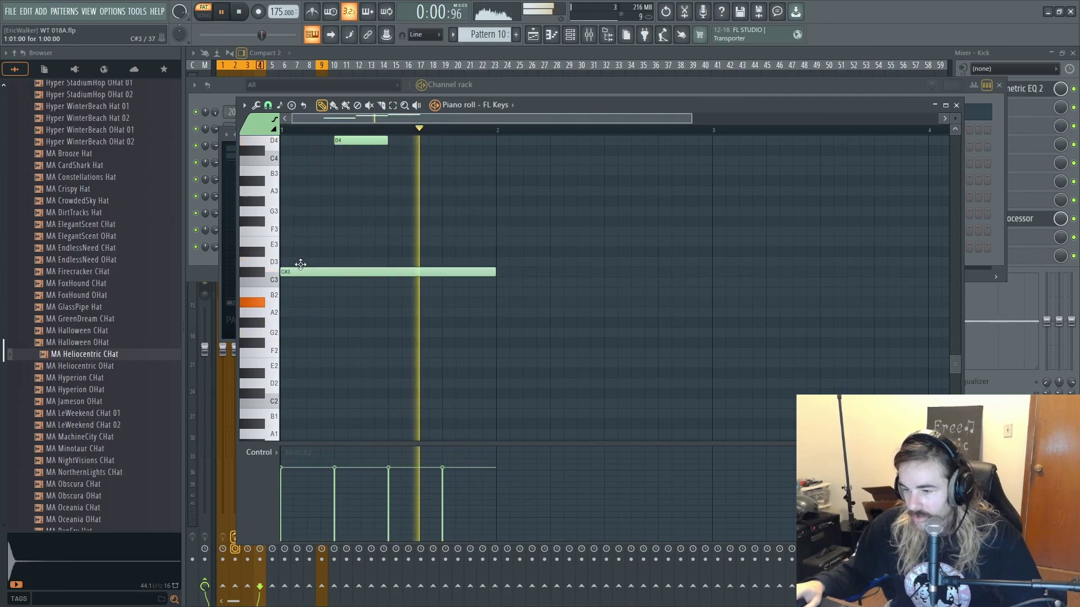
{"action": "key", "text": "space"}
- Add one-bar bass notes D3 in bar 2, G2 in bar 3 and A#2 in bar 4
{"action": "left_click", "coordinate": [510, 263]}
{"action": "left_click_drag", "start_coordinate": [756, 285], "coordinate": [502, 351]}
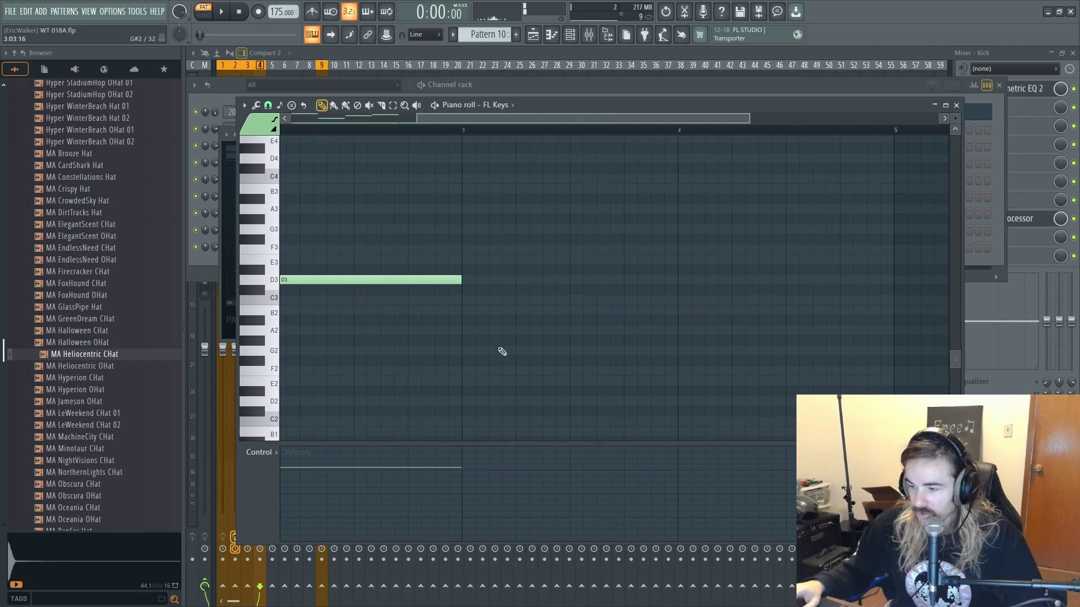
{"action": "left_click", "coordinate": [472, 350]}
{"action": "left_click", "coordinate": [670, 319]}
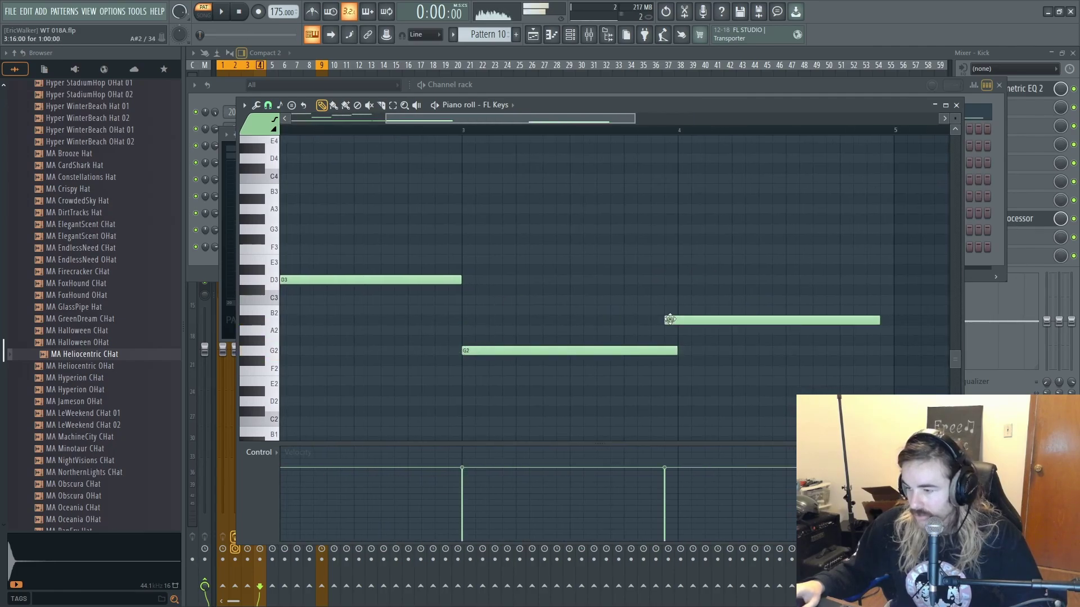
- Duplicate the four-note bar 1 melody into bars 2, 3 and 4
{"action": "left_click_drag", "start_coordinate": [408, 166], "coordinate": [267, 137]}
{"action": "left_click_drag", "start_coordinate": [614, 250], "coordinate": [386, 253]}
{"action": "key", "text": "ctrl+b"}
{"action": "left_click_drag", "start_coordinate": [608, 299], "coordinate": [401, 293]}
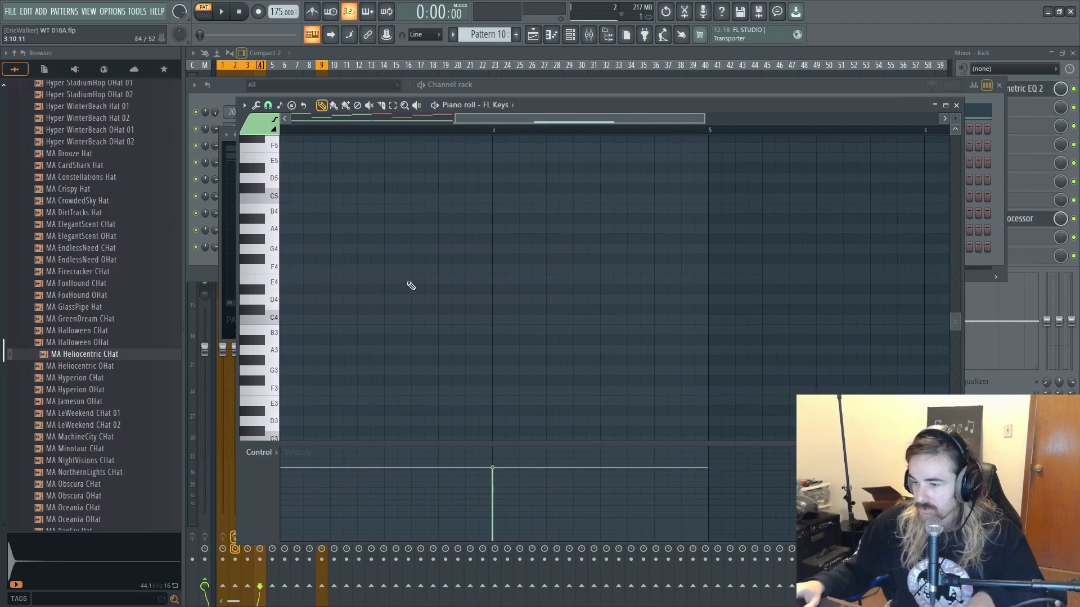
{"action": "key", "text": "ctrl+b"}
{"action": "left_click_drag", "start_coordinate": [566, 295], "coordinate": [299, 302]}
{"action": "key", "text": "ctrl+b"}
- Play the four-bar FL Keys pattern in a loop and review its melody and bass notes
{"action": "key", "text": "space"}
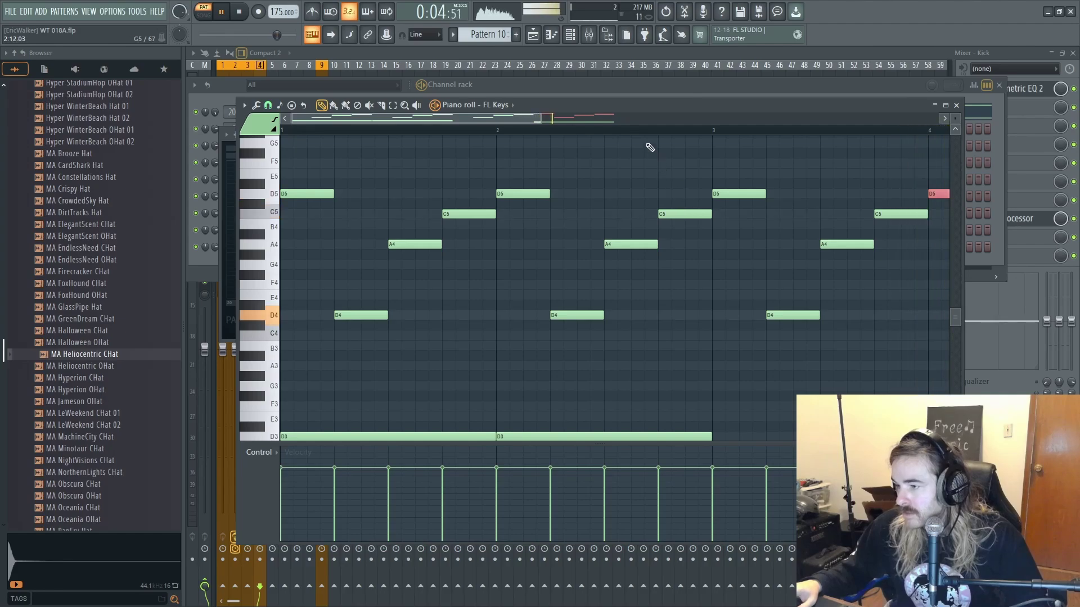
{"action": "scroll", "coordinate": [644, 135], "scroll_direction": "down", "scroll_amount": 3}
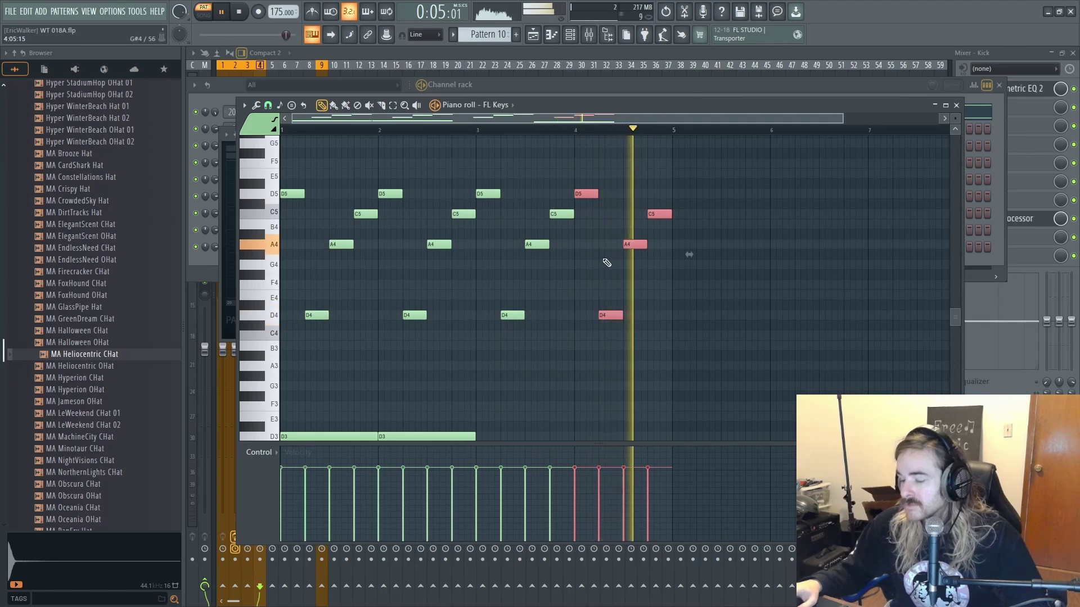
{"action": "scroll", "coordinate": [603, 242], "scroll_direction": "down", "scroll_amount": 5}
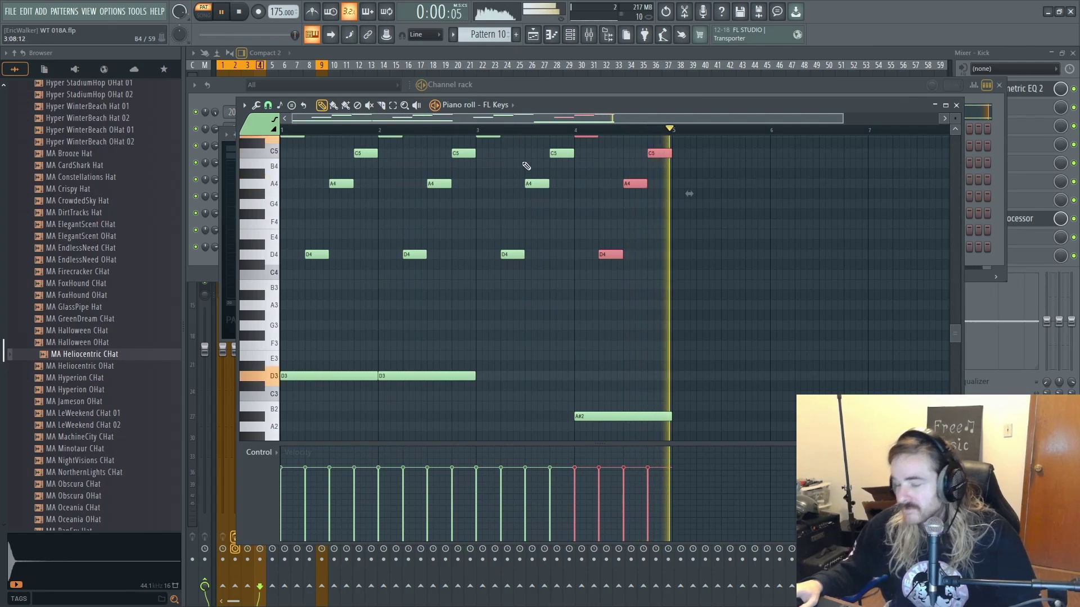
{"action": "scroll", "coordinate": [526, 169], "scroll_direction": "up", "scroll_amount": 5}
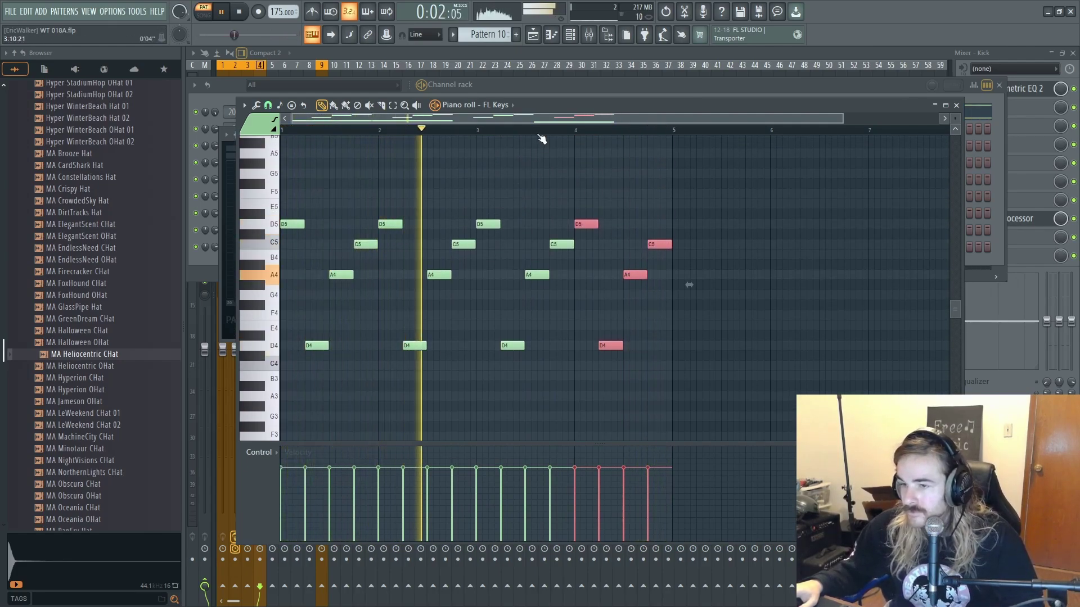
{"action": "scroll", "coordinate": [542, 135], "scroll_direction": "down", "scroll_amount": 1}
{"action": "scroll", "coordinate": [540, 135], "scroll_direction": "down", "scroll_amount": 1}
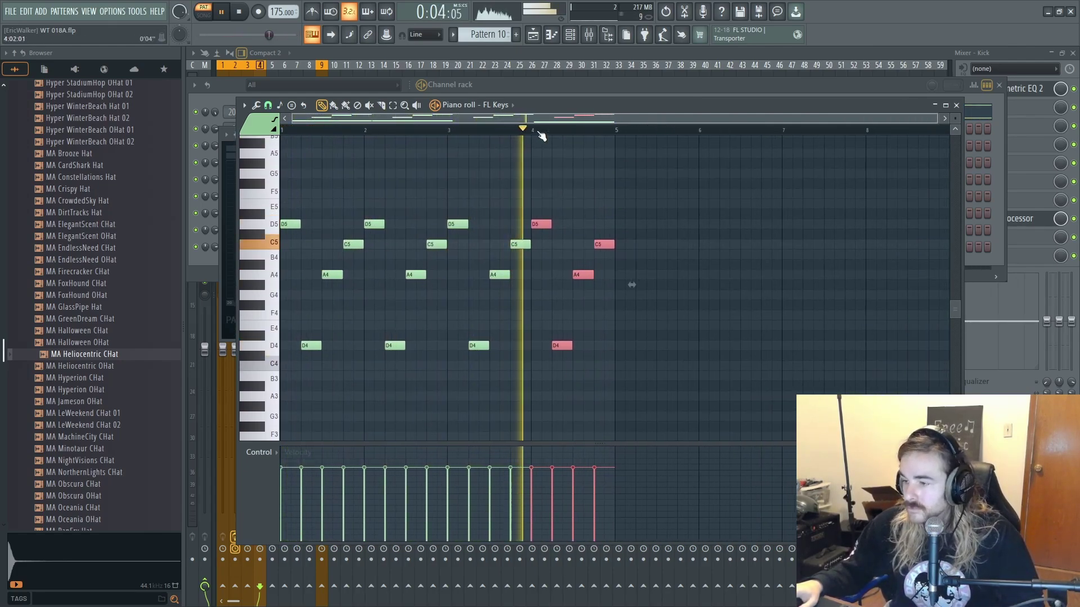
{"action": "scroll", "coordinate": [563, 279], "scroll_direction": "down", "scroll_amount": 2}
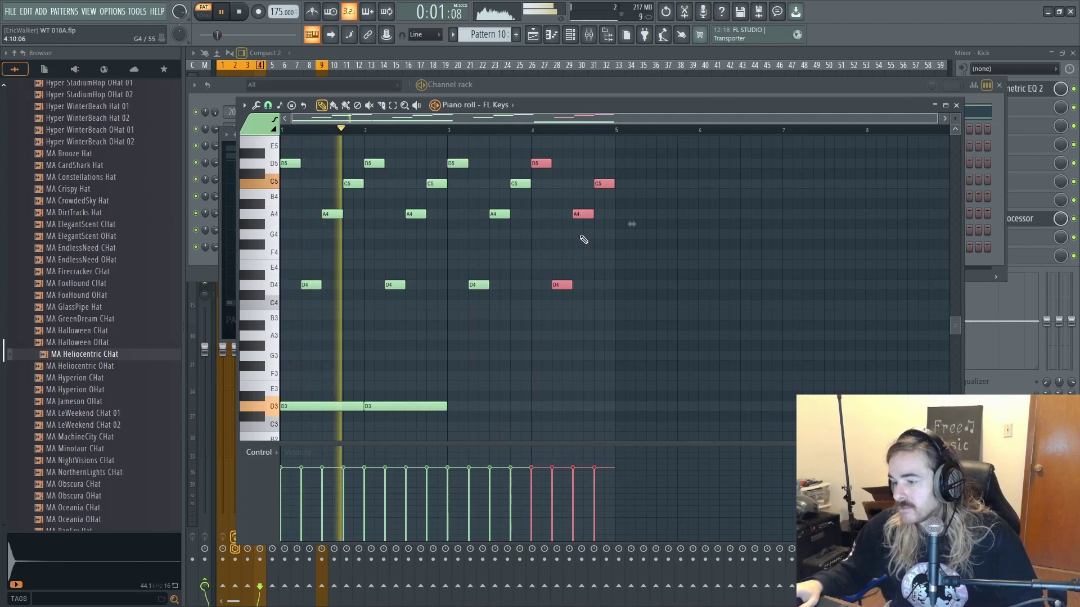
{"action": "scroll", "coordinate": [562, 169], "scroll_direction": "down", "scroll_amount": 4}
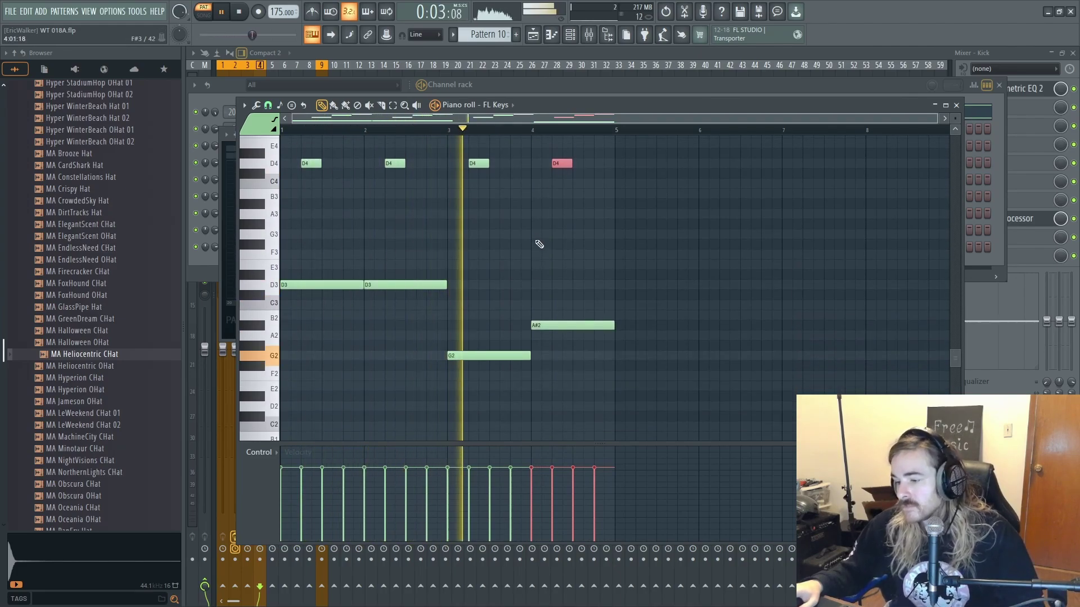
{"action": "key", "text": "space"}
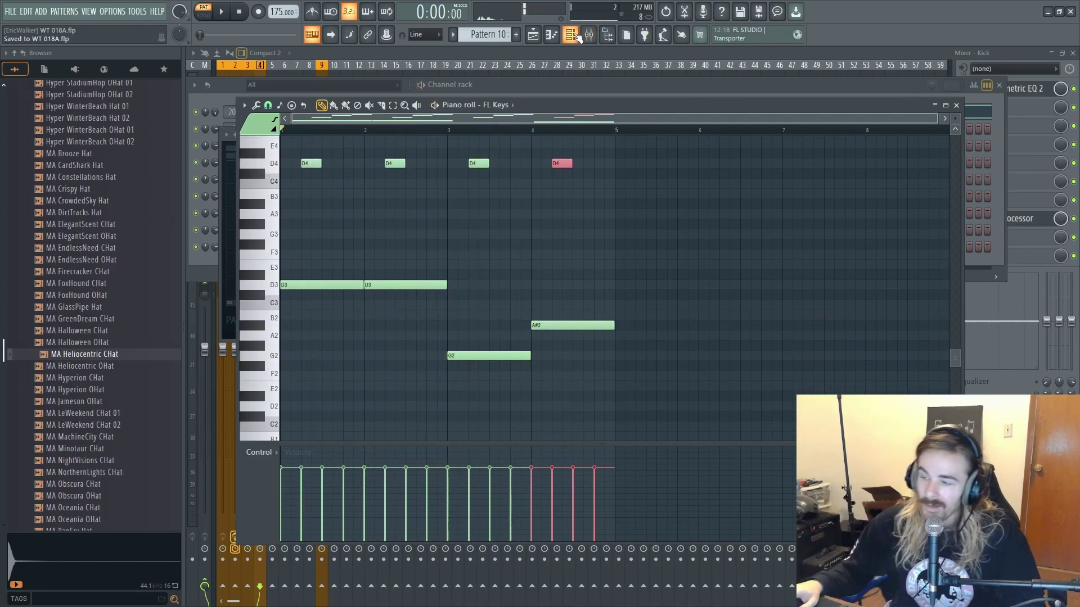
- Switch to the empty Pattern 11 and insert a Toxic Biohazard instrument channel below FL Keys
{"action": "left_click", "coordinate": [576, 35]}
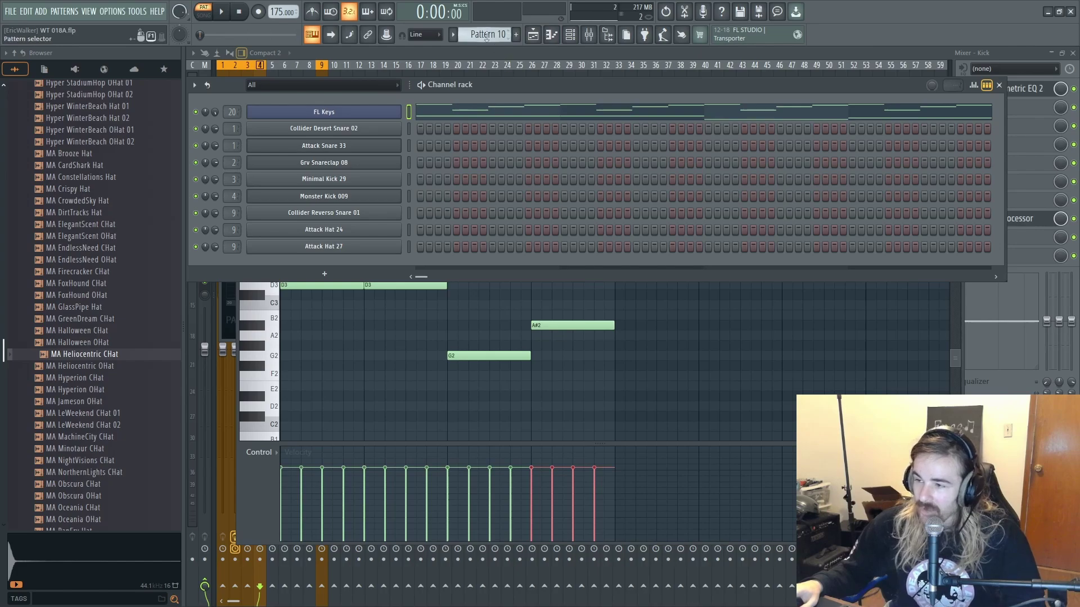
{"action": "left_click_drag", "start_coordinate": [486, 35], "coordinate": [487, 31]}
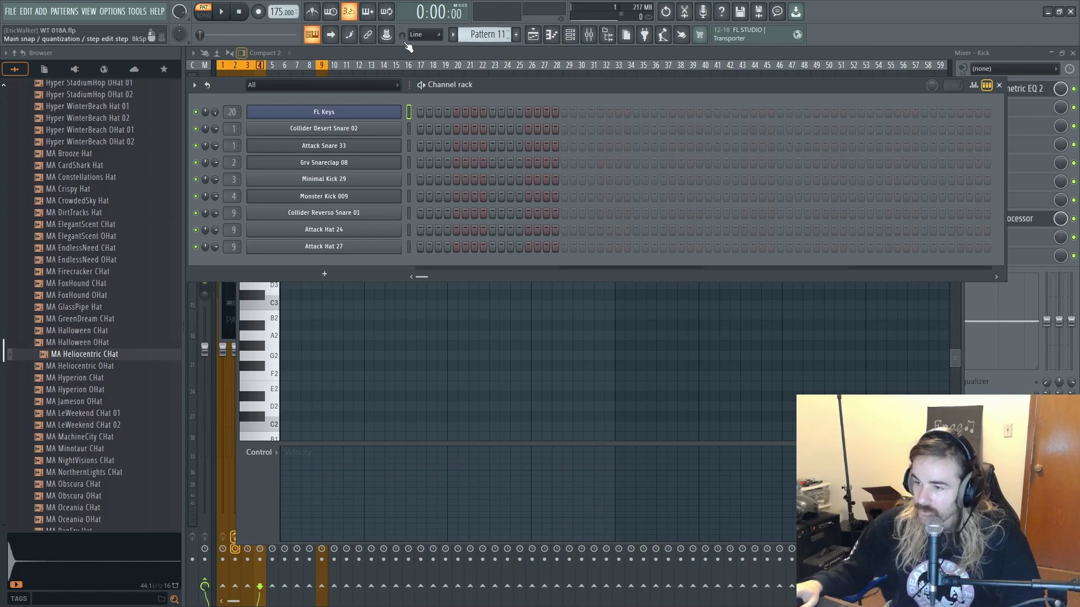
{"action": "right_click", "coordinate": [344, 137]}
{"action": "mouse_move", "coordinate": [448, 227]}
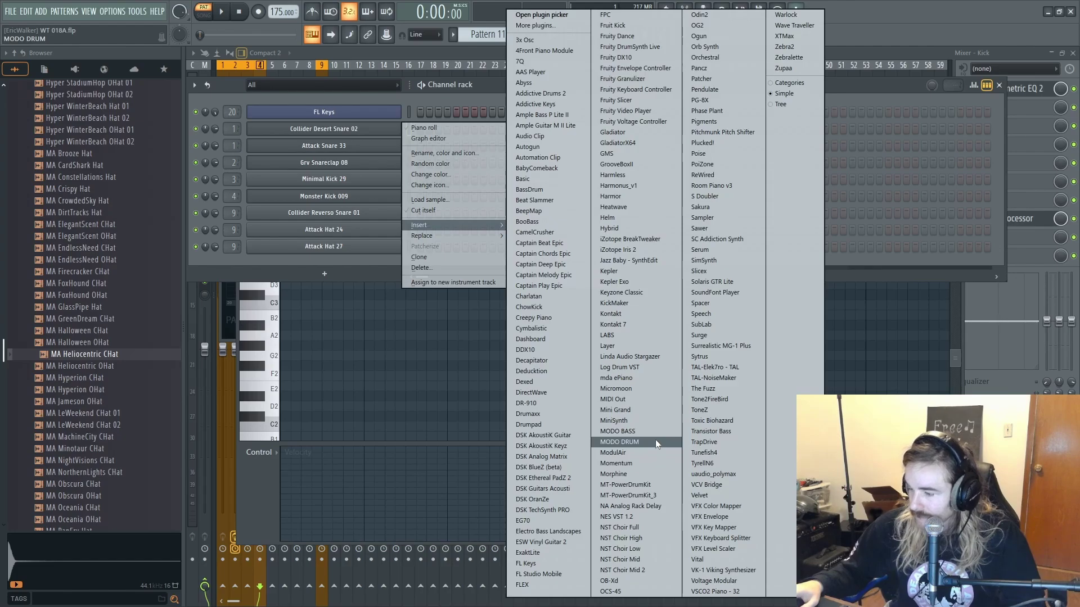
{"action": "left_click", "coordinate": [715, 420]}
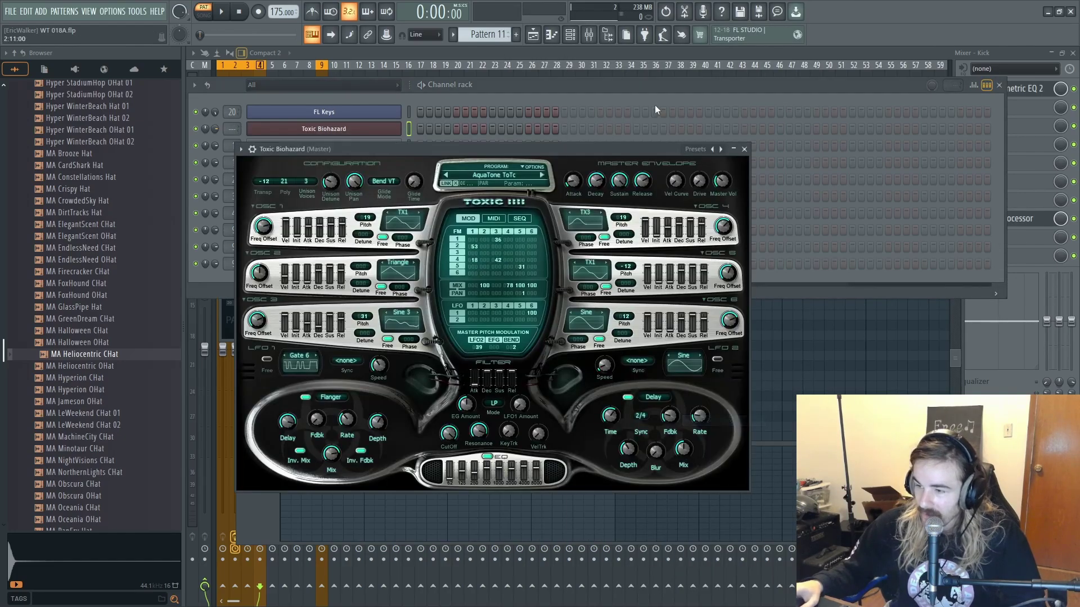
- Reset the Toxic Biohazard program to its blank initial sound
{"action": "right_click", "coordinate": [721, 150]}
{"action": "left_click", "coordinate": [614, 151]}
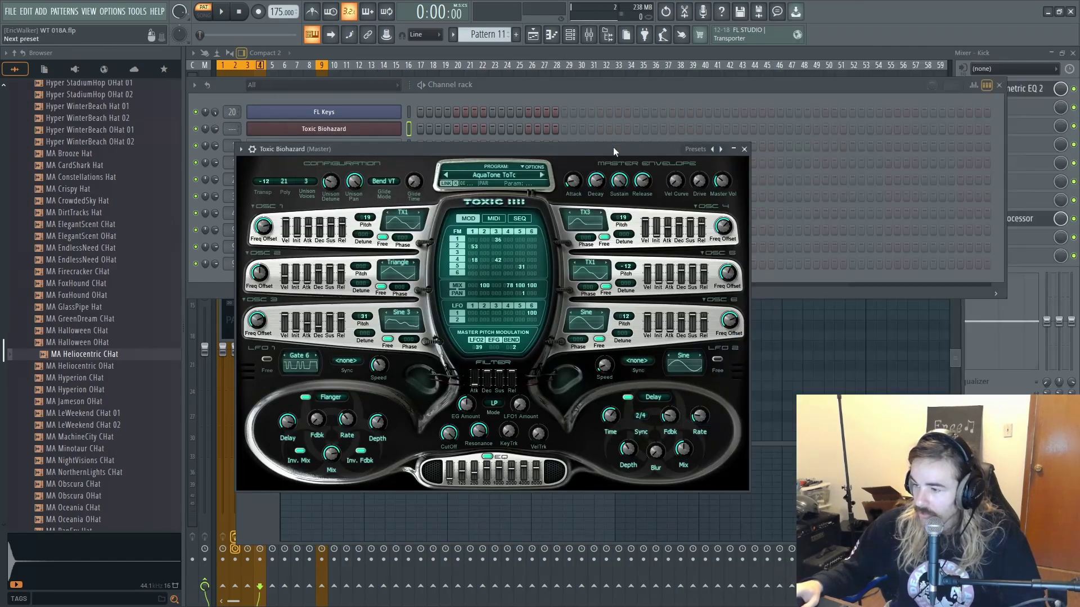
{"action": "left_click", "coordinate": [529, 165]}
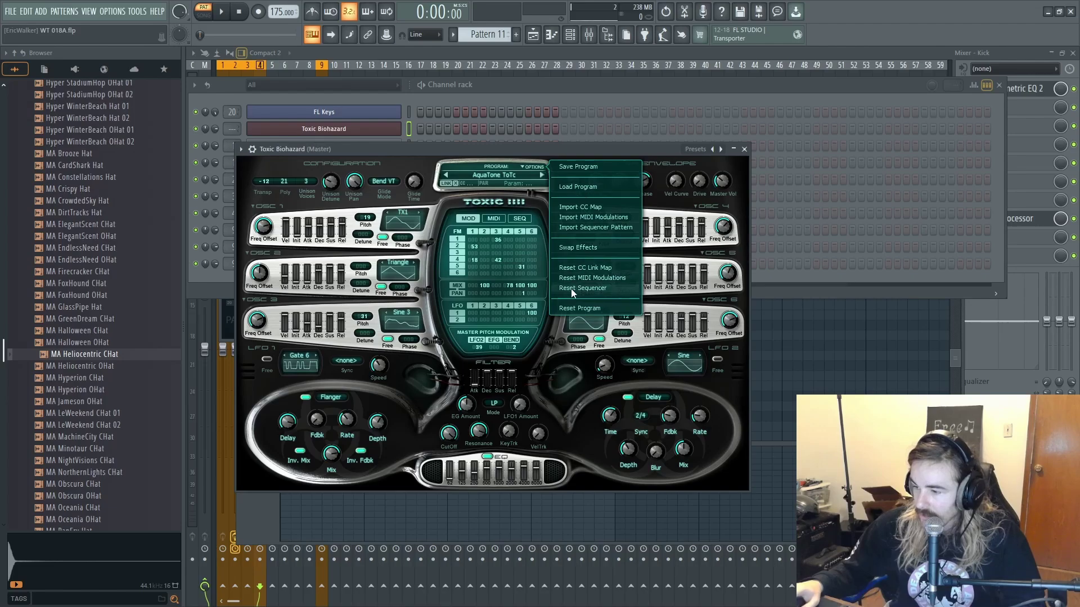
{"action": "left_click", "coordinate": [572, 308]}
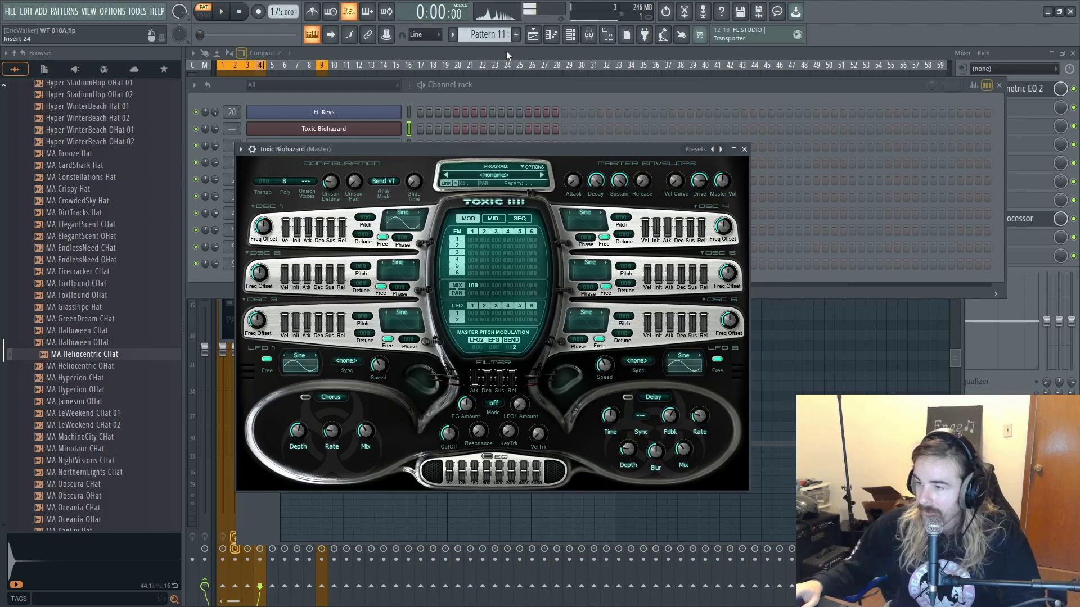
- Copy the four-bar FL Keys melody, without the bass notes, from Pattern 10 into the Toxic Biohazard piano roll of Pattern 11
{"action": "scroll", "coordinate": [497, 33], "scroll_direction": "up", "scroll_amount": 1}
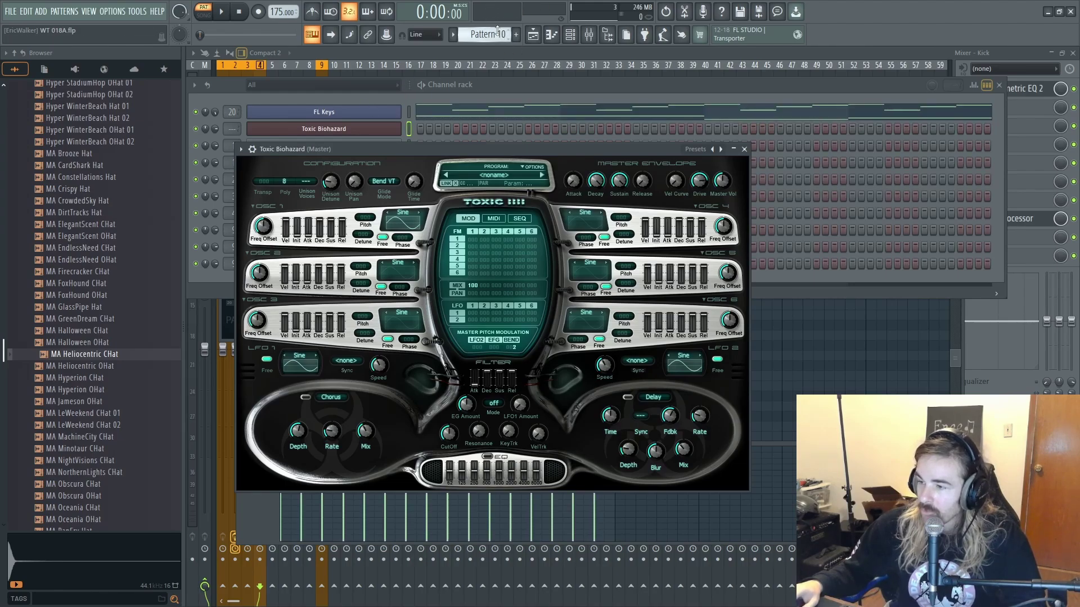
{"action": "left_click", "coordinate": [478, 112]}
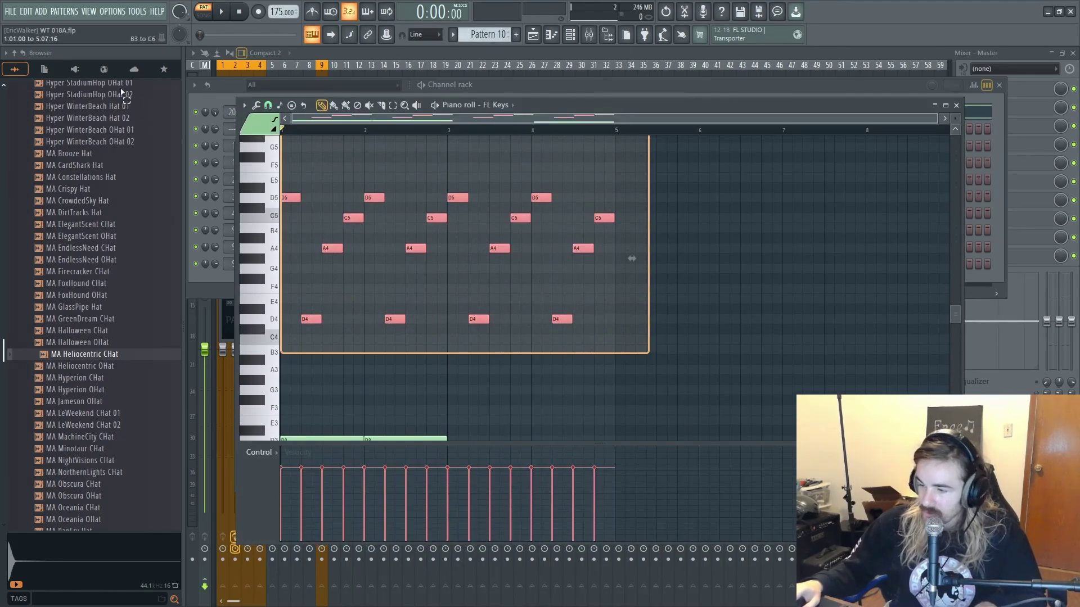
{"action": "left_click", "coordinate": [517, 34]}
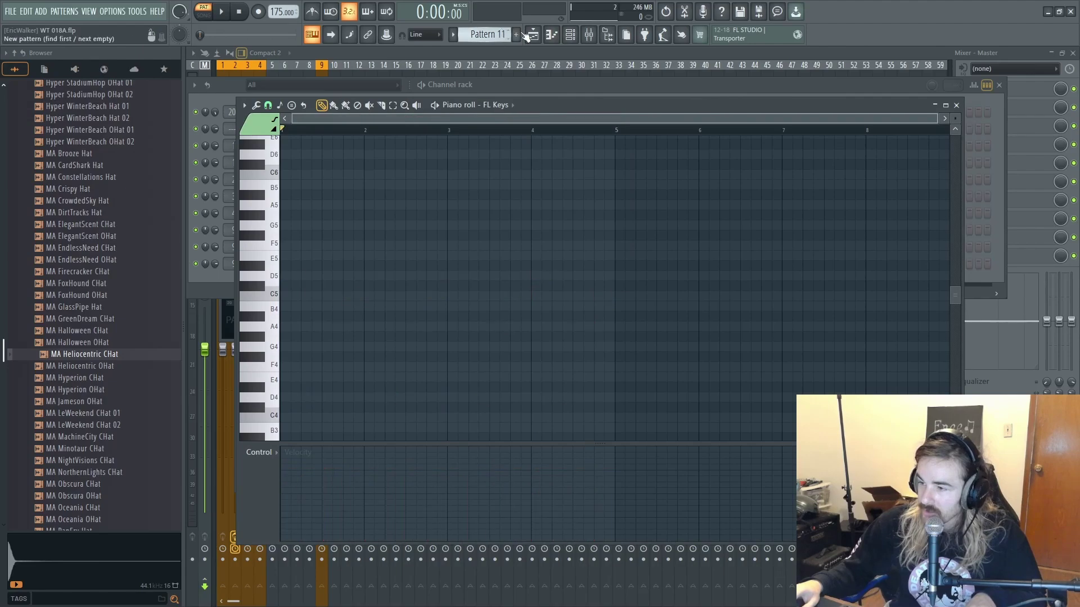
{"action": "left_click", "coordinate": [573, 37]}
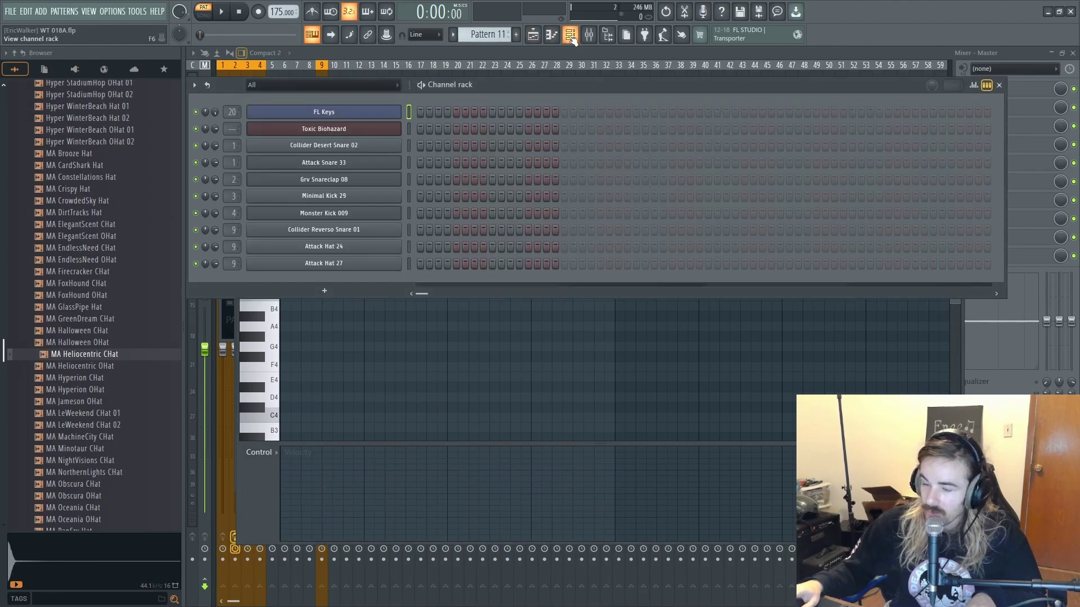
{"action": "right_click", "coordinate": [365, 108]}
{"action": "right_click", "coordinate": [364, 124]}
{"action": "left_click", "coordinate": [364, 134]}
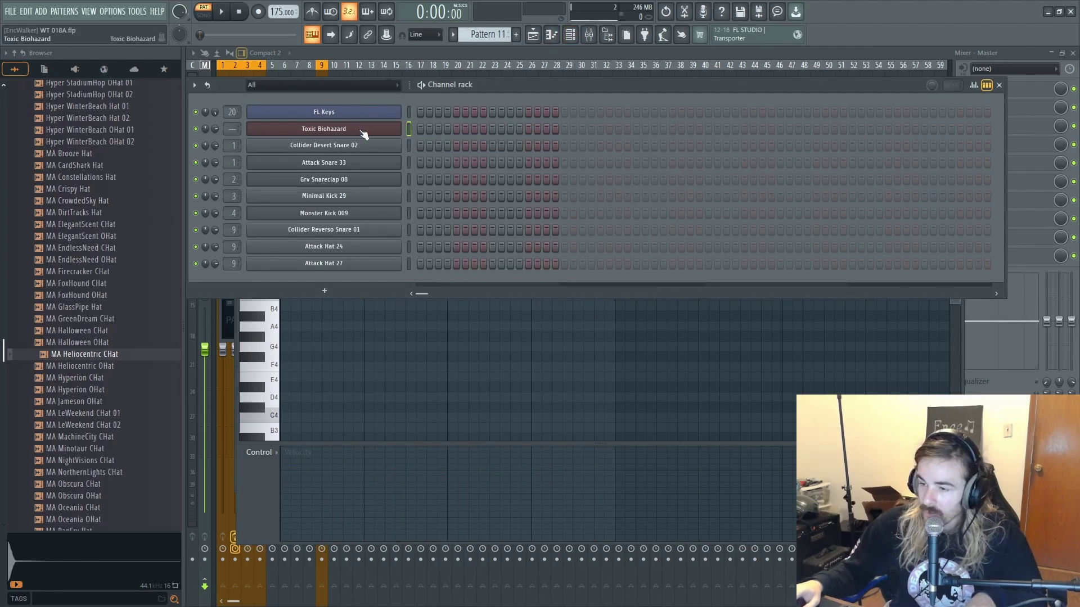
{"action": "right_click", "coordinate": [387, 128]}
{"action": "left_click", "coordinate": [425, 128]}
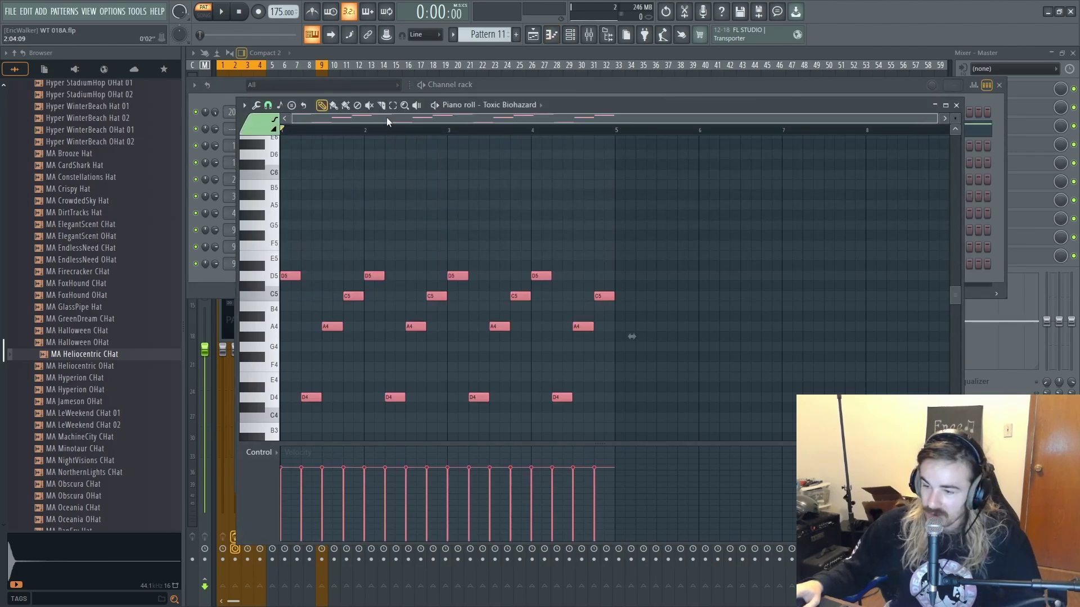
- Transpose all Toxic Biohazard melody notes up one octave, playing the pattern before and after the change
{"action": "key", "text": "space"}
{"action": "scroll", "coordinate": [357, 282], "scroll_direction": "down", "scroll_amount": 2}
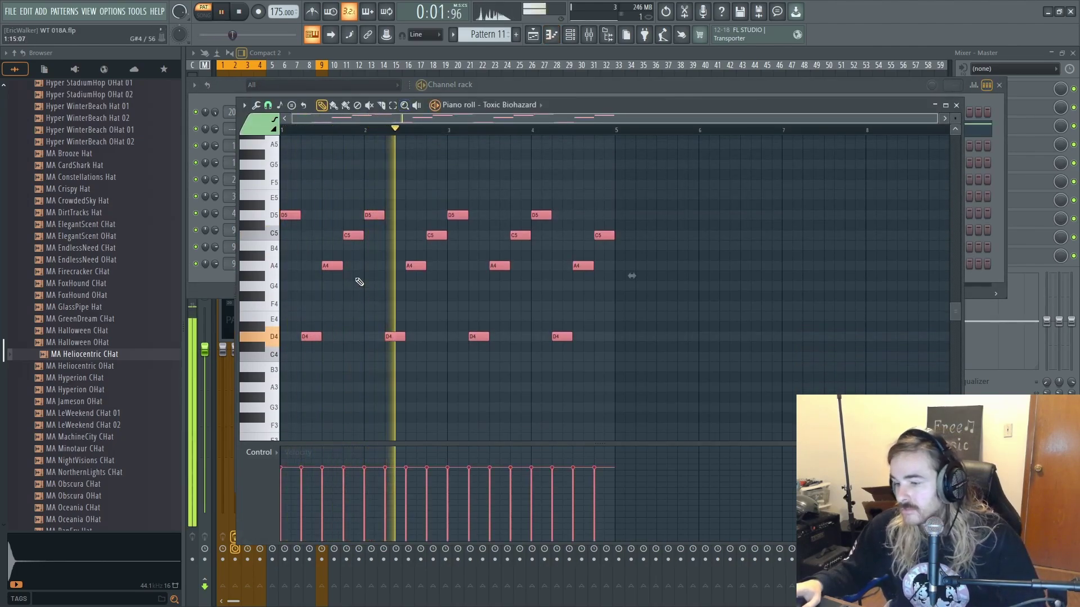
{"action": "scroll", "coordinate": [298, 302], "scroll_direction": "up", "scroll_amount": 3}
{"action": "key", "text": "space"}
{"action": "left_click_drag", "start_coordinate": [289, 305], "coordinate": [298, 181]}
{"action": "key", "text": "space"}
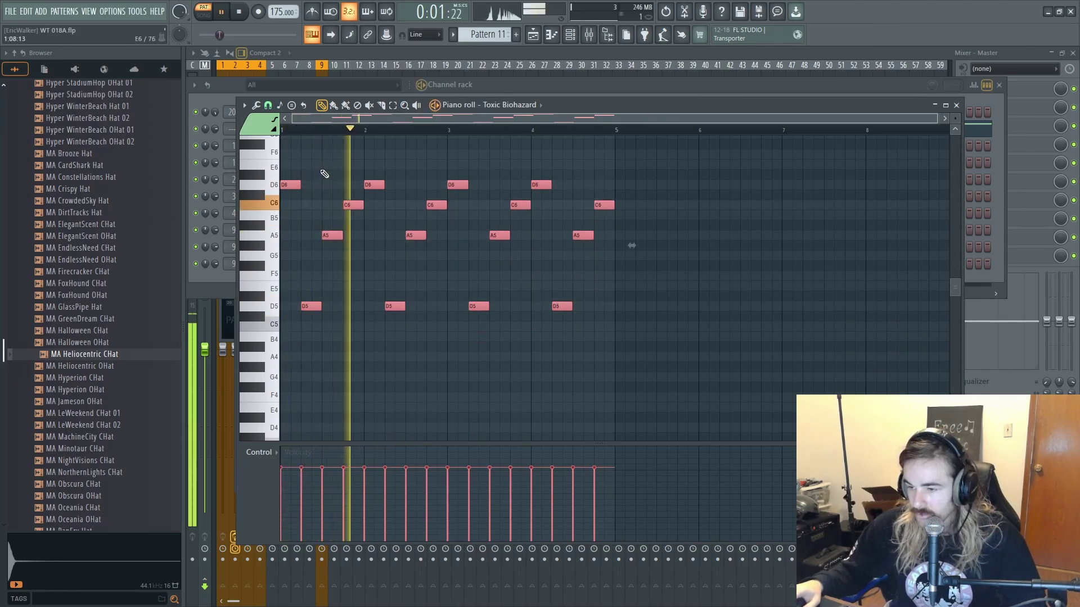
{"action": "key", "text": "space"}
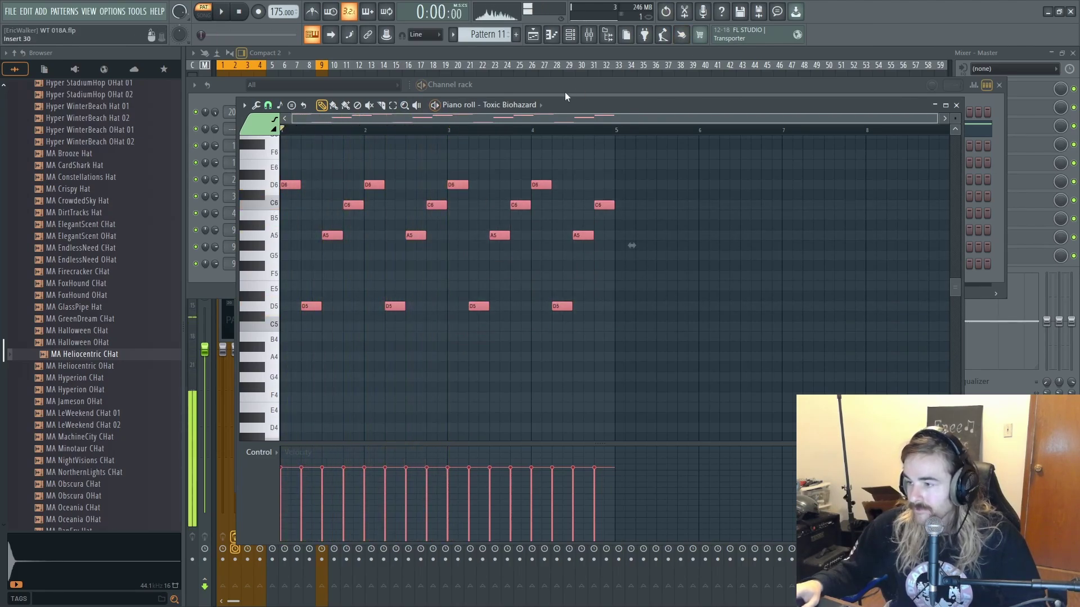
- Insert a Sytrus instrument channel below Toxic Biohazard and load its Default preset
{"action": "key", "text": "F6"}
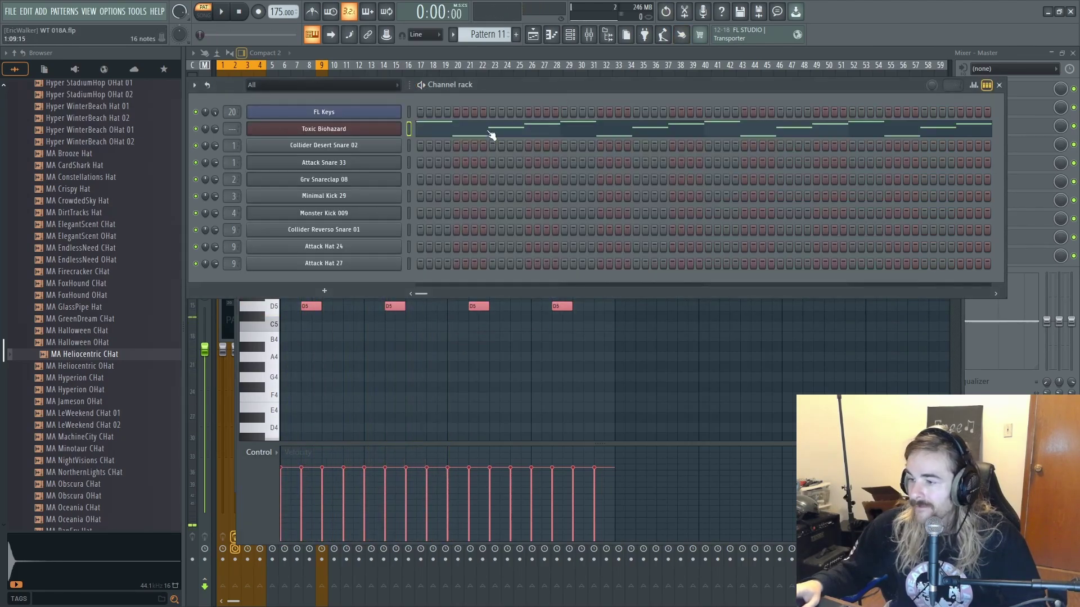
{"action": "right_click", "coordinate": [339, 147]}
{"action": "mouse_move", "coordinate": [459, 241]}
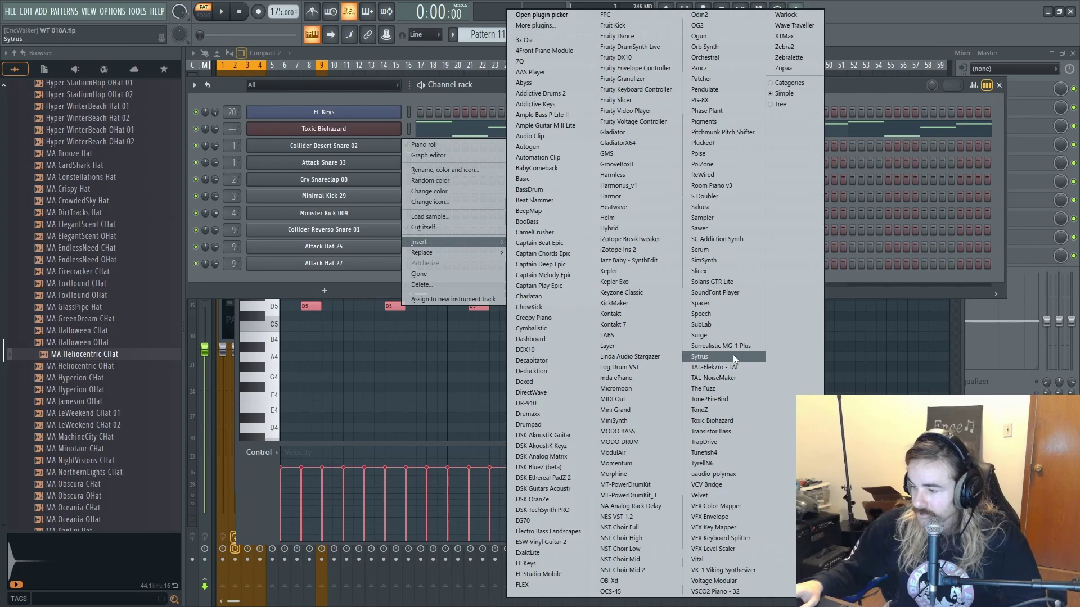
{"action": "left_click", "coordinate": [717, 356]}
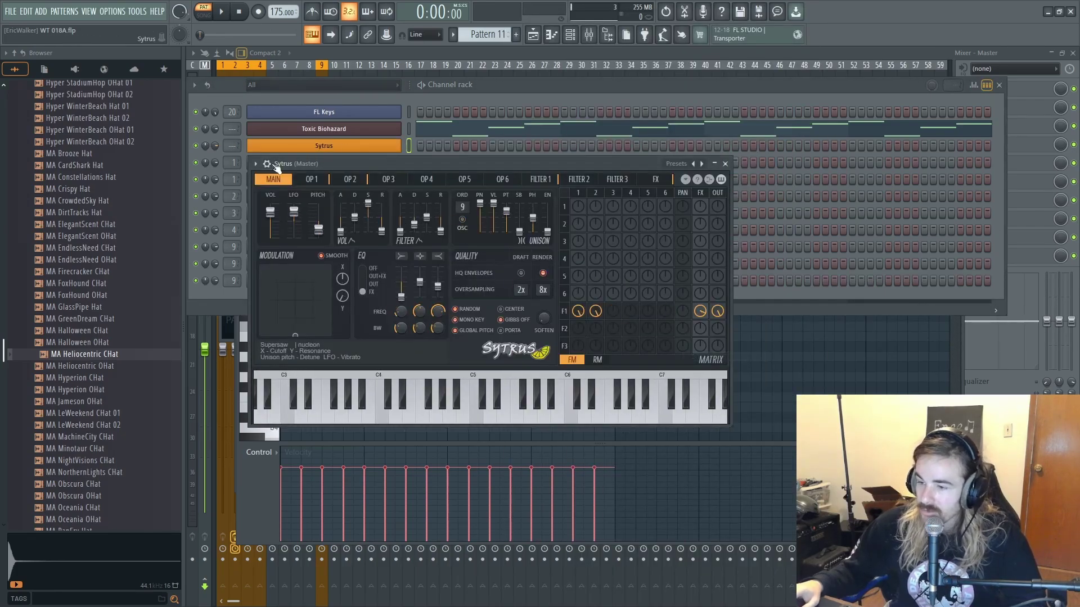
{"action": "left_click", "coordinate": [695, 163]}
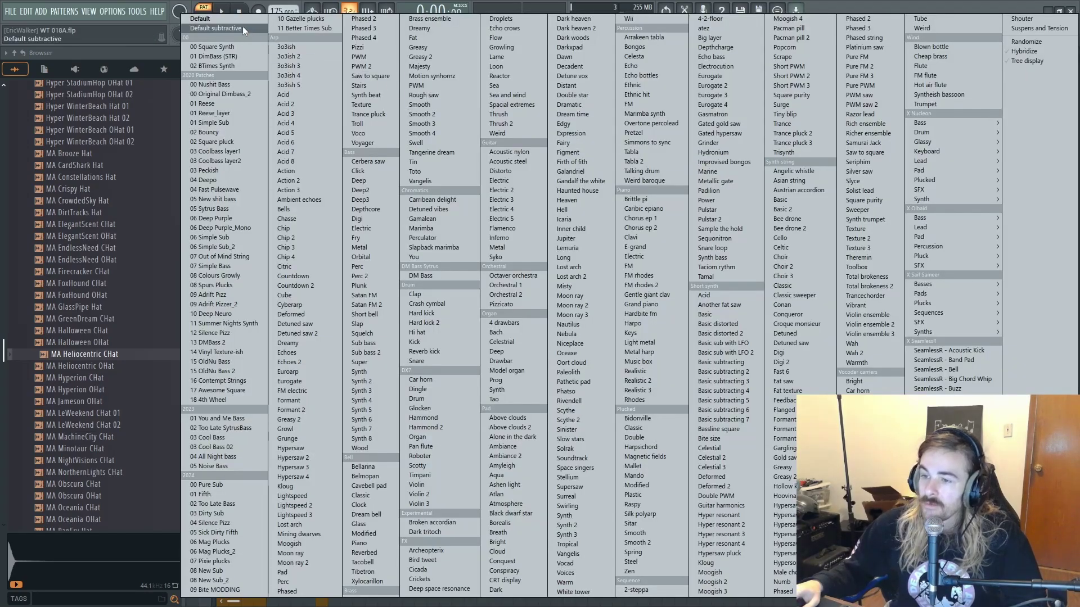
{"action": "left_click", "coordinate": [215, 19]}
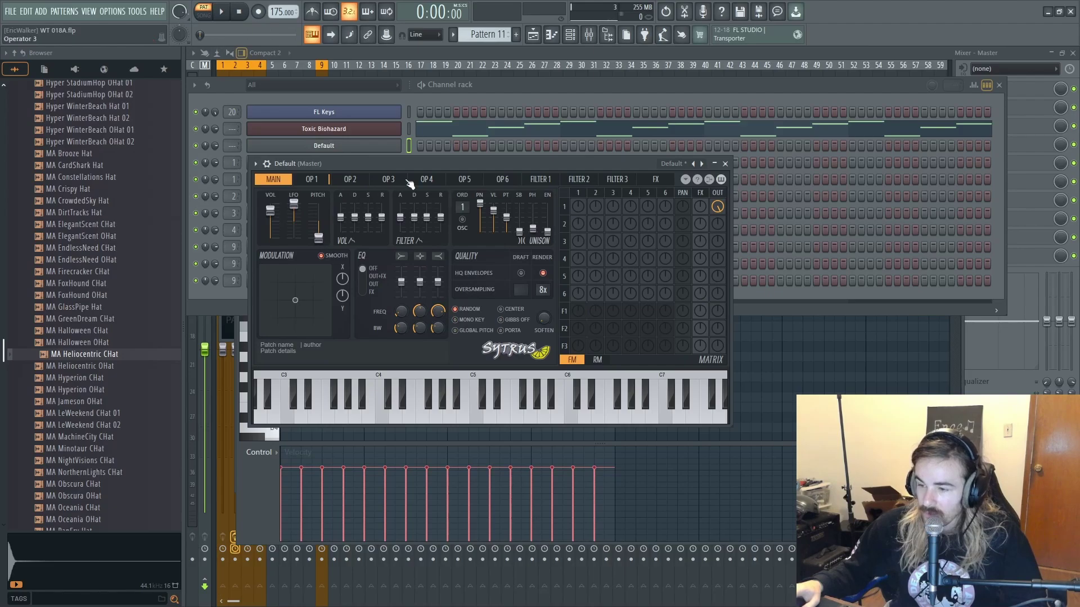
- Turn up operator 1's self-modulation in the Sytrus FM matrix while auditioning notes
{"action": "key", "text": "w"}
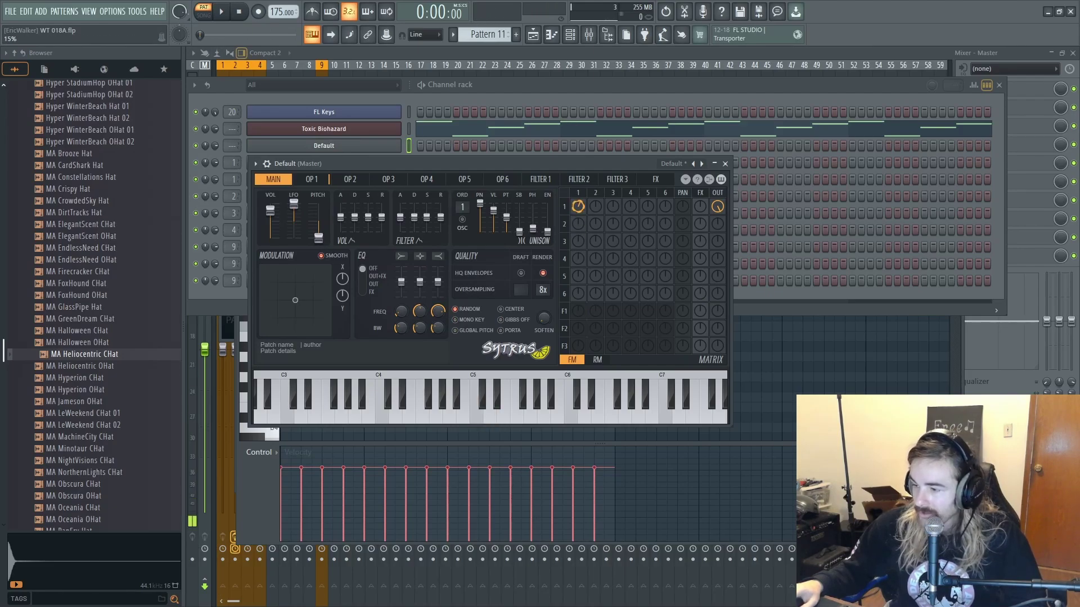
{"action": "key", "text": "q"}
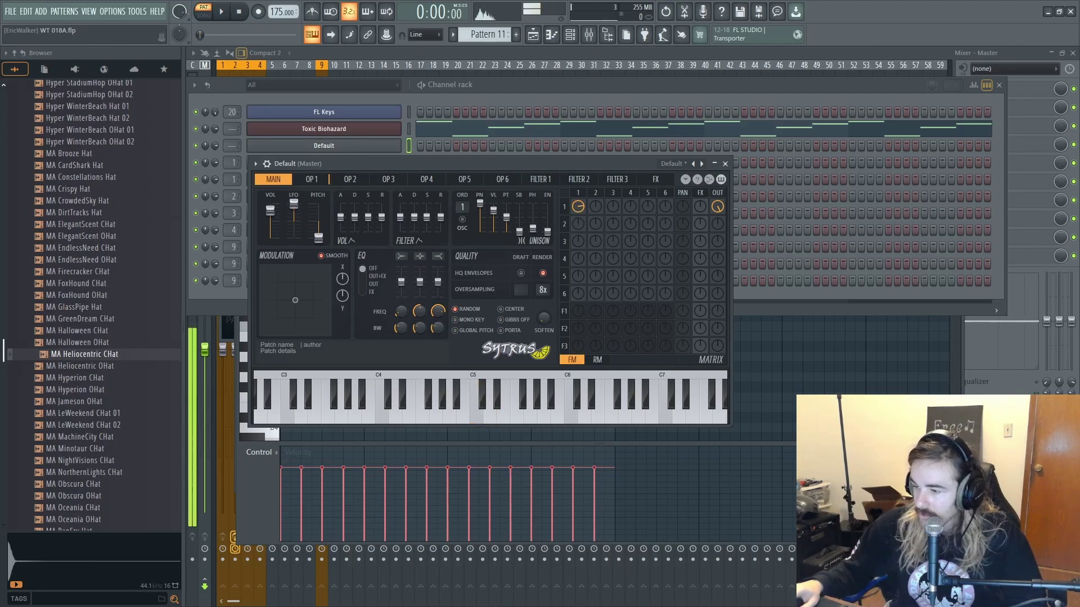
{"action": "left_click", "coordinate": [497, 94]}
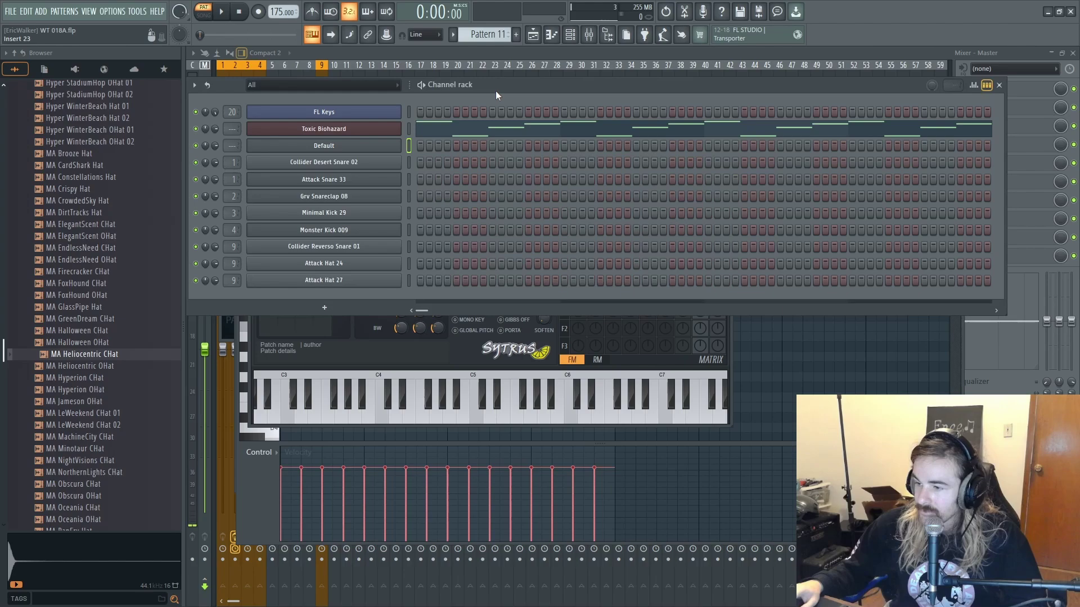
- Try a D4 note at the start of the Sytrus piano roll, play it with the melody, and delete it
{"action": "right_click", "coordinate": [366, 145]}
{"action": "left_click", "coordinate": [427, 145]}
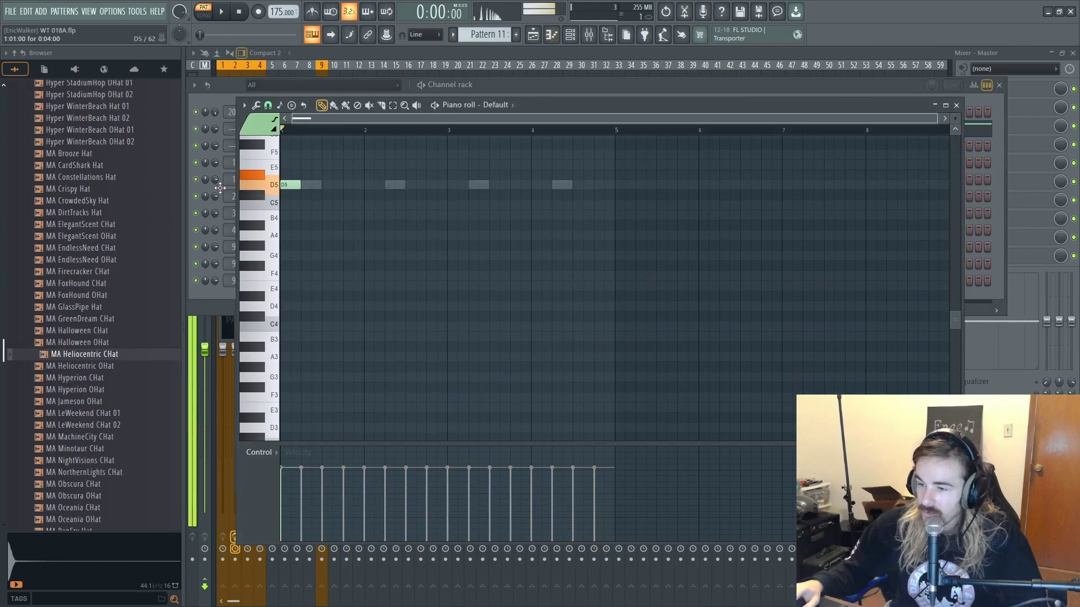
{"action": "left_click_drag", "start_coordinate": [291, 184], "coordinate": [290, 306]}
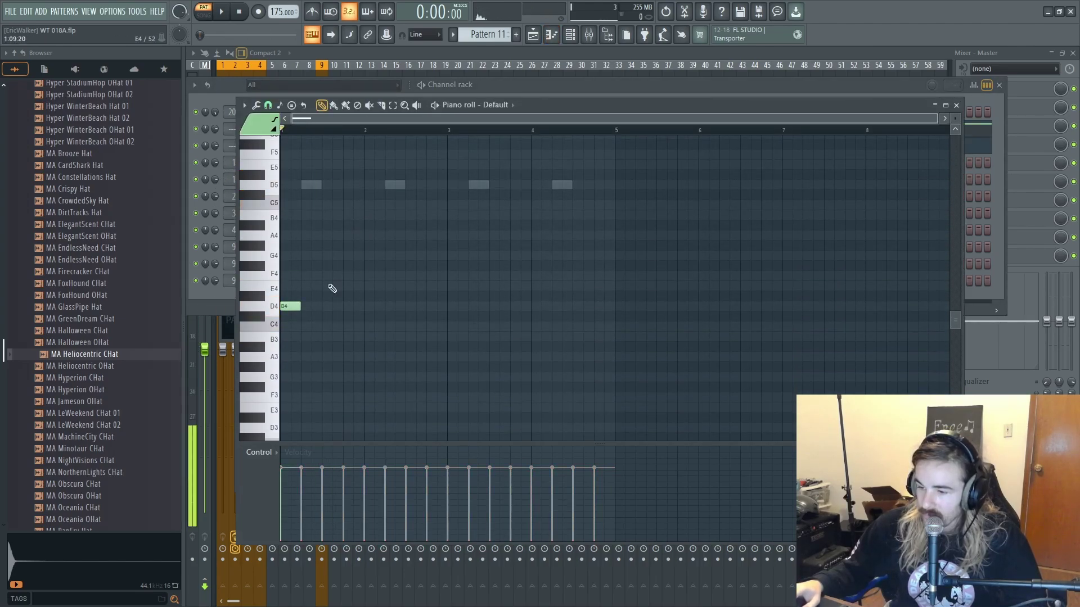
{"action": "scroll", "coordinate": [359, 242], "scroll_direction": "up", "scroll_amount": 3}
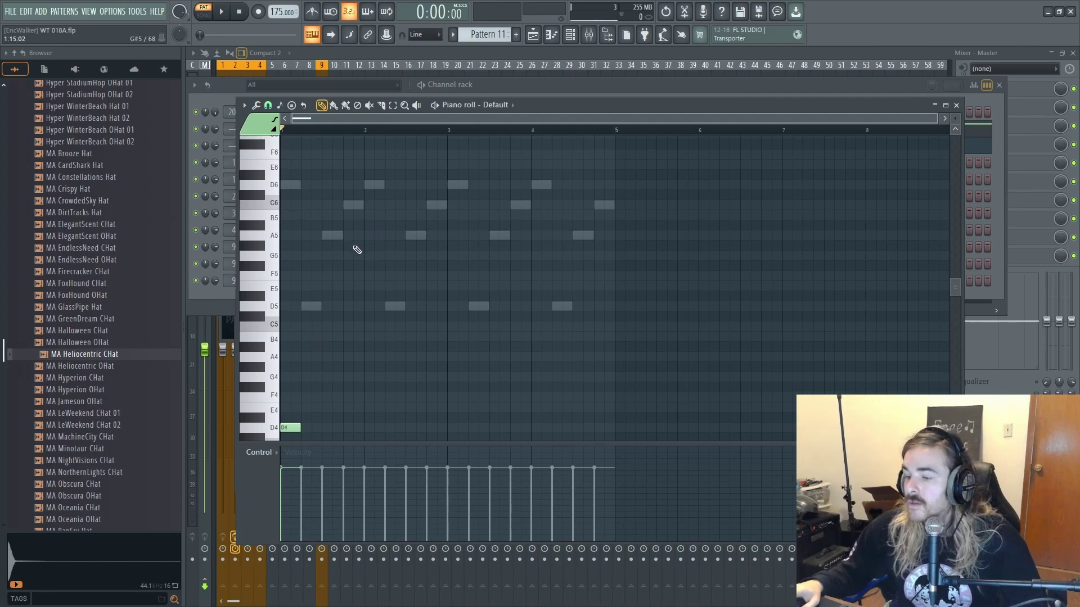
{"action": "key", "text": "space"}
{"action": "key", "text": "space"}
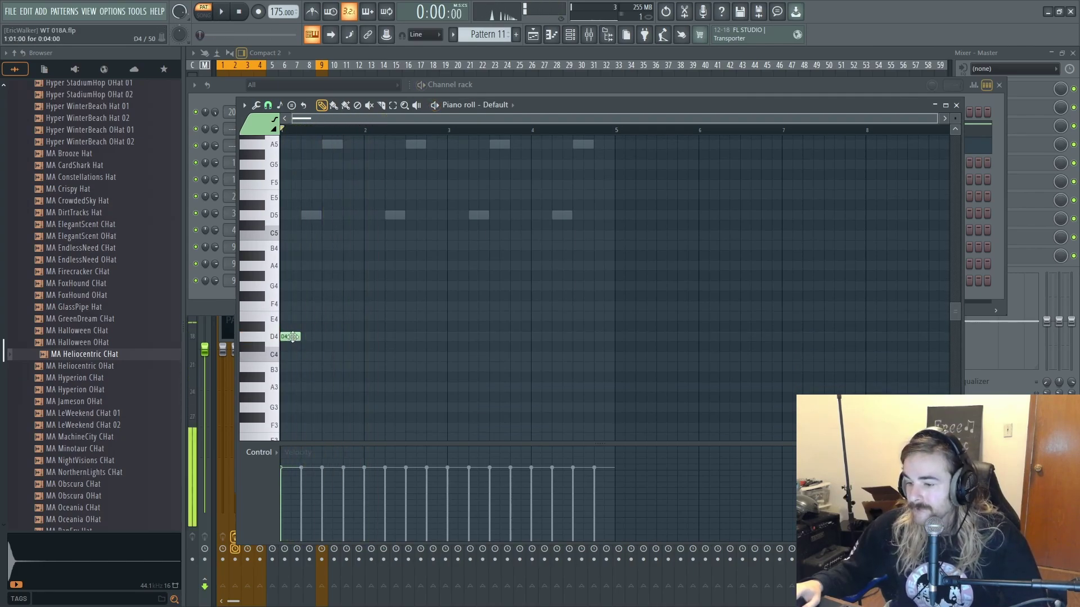
{"action": "right_click", "coordinate": [290, 337]}
- Copy the four FL Keys bass notes from Pattern 10 and return to Pattern 11
{"action": "scroll", "coordinate": [480, 35], "scroll_direction": "up", "scroll_amount": 1}
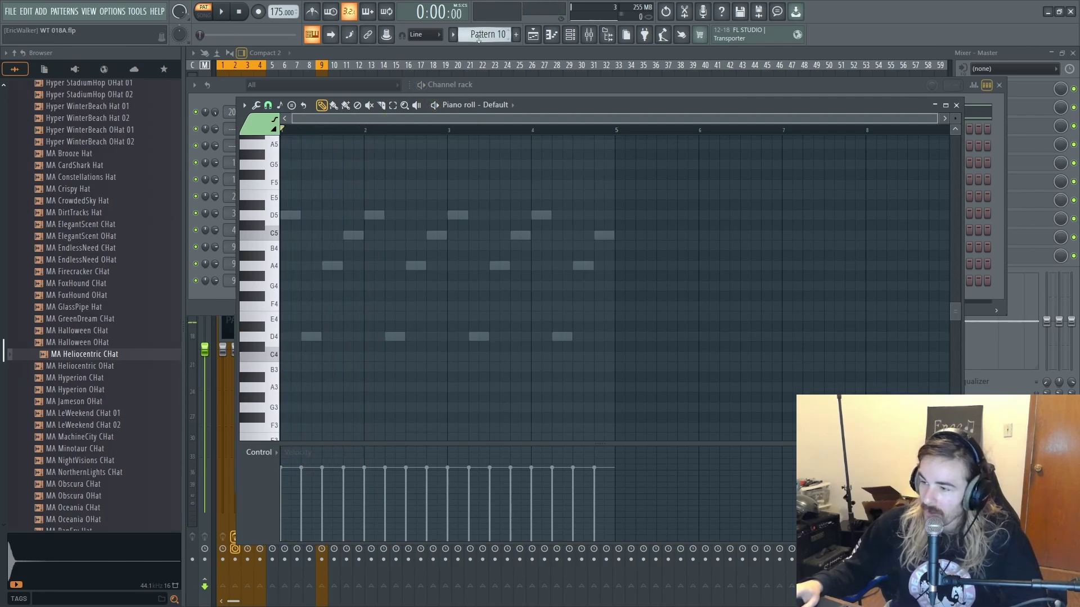
{"action": "scroll", "coordinate": [417, 266], "scroll_direction": "up", "scroll_amount": 1}
{"action": "scroll", "coordinate": [393, 269], "scroll_direction": "down", "scroll_amount": 13}
{"action": "right_click", "coordinate": [402, 216]}
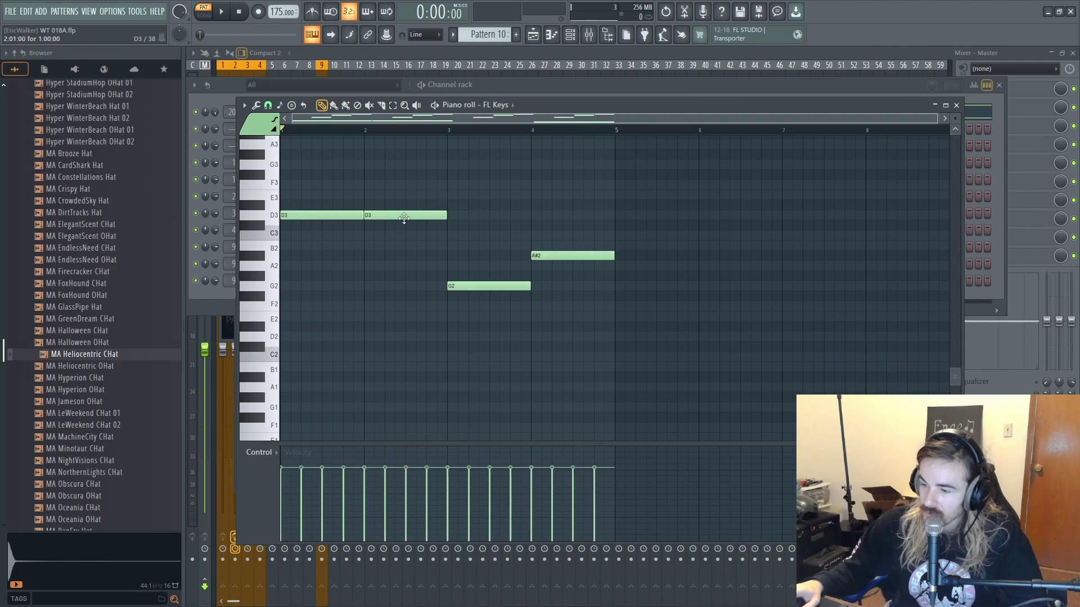
{"action": "left_click_drag", "start_coordinate": [662, 149], "coordinate": [144, 332]}
{"action": "scroll", "coordinate": [494, 31], "scroll_direction": "down", "scroll_amount": 1}
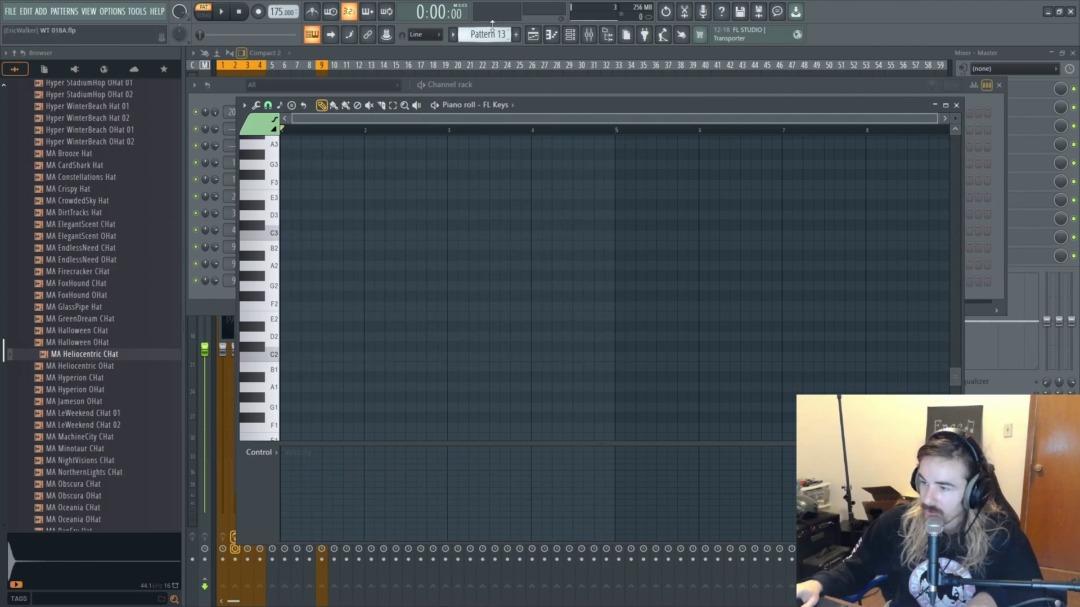
{"action": "scroll", "coordinate": [495, 31], "scroll_direction": "up", "scroll_amount": 1}
{"action": "scroll", "coordinate": [488, 34], "scroll_direction": "down", "scroll_amount": 1}
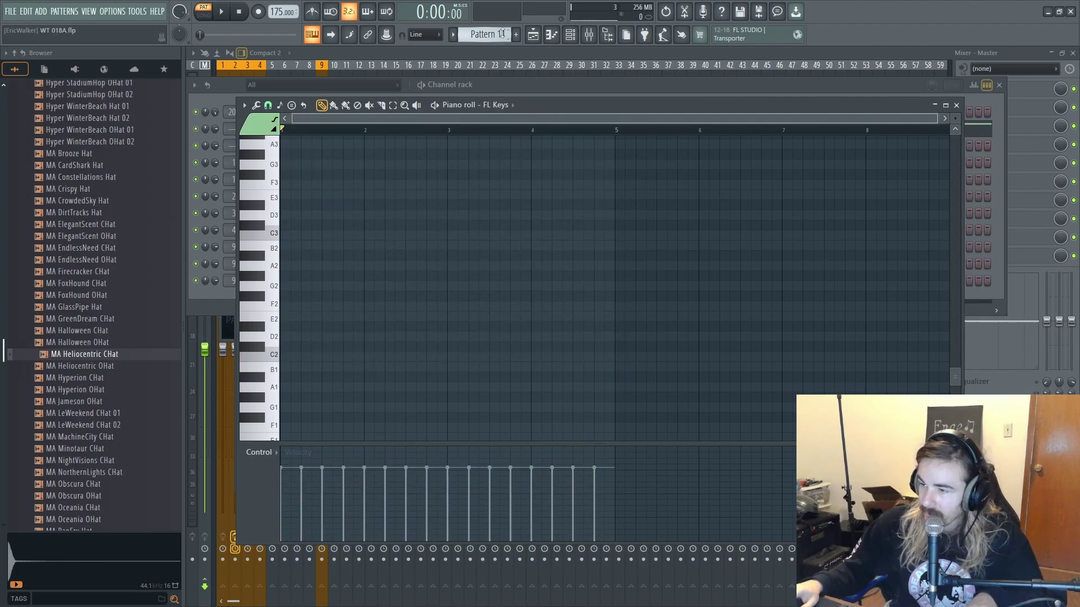
- Give the Toxic Biohazard and Default (Sytrus) channels random colors in the channel rack
{"action": "left_click", "coordinate": [570, 34]}
{"action": "right_click", "coordinate": [351, 129]}
{"action": "right_click", "coordinate": [335, 144]}
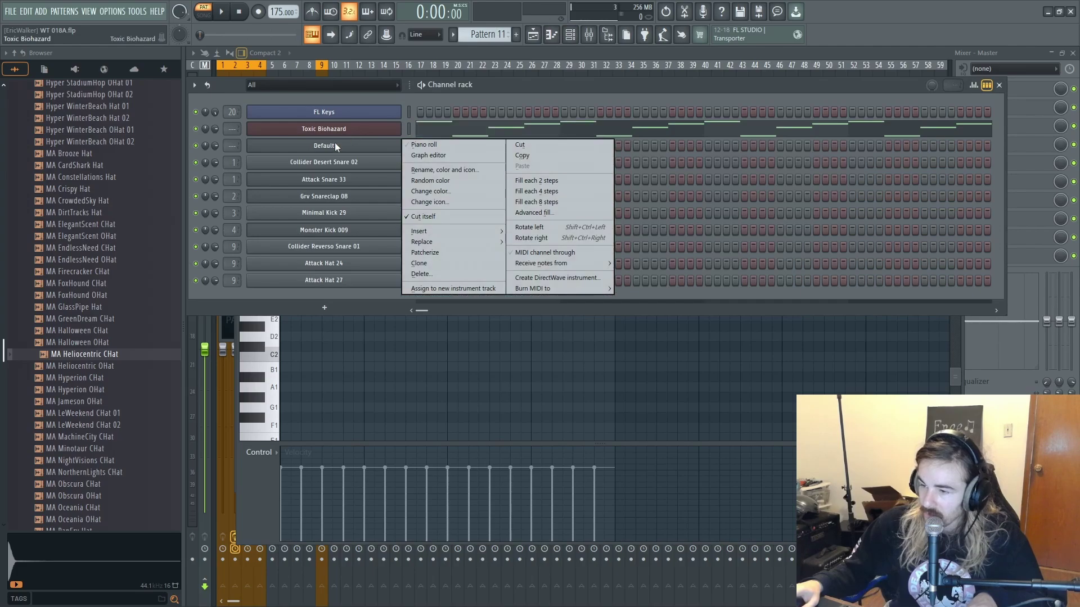
{"action": "right_click", "coordinate": [325, 146]}
{"action": "left_click", "coordinate": [458, 181]}
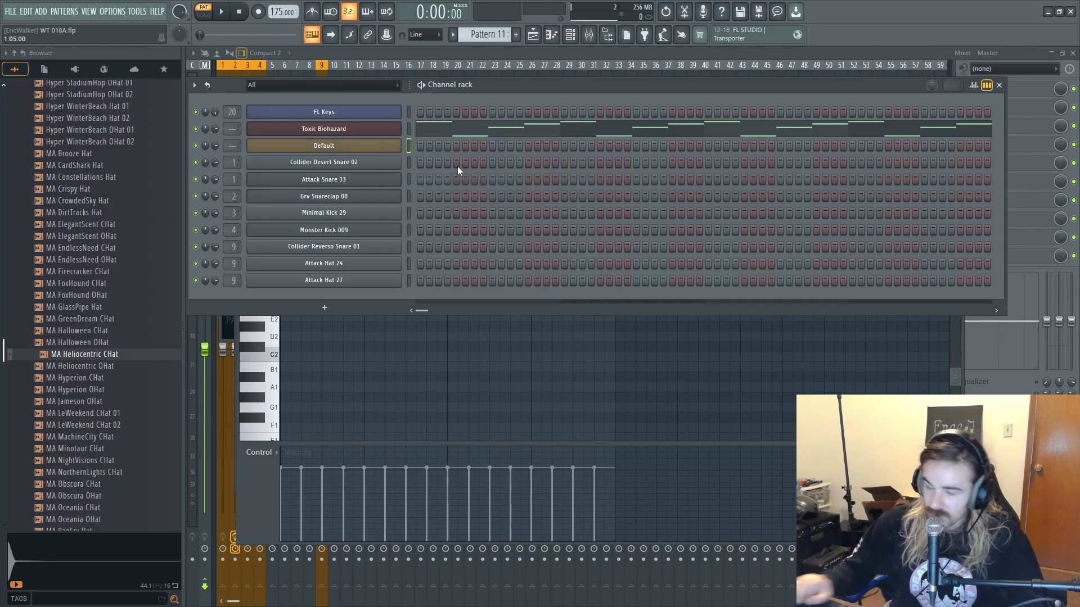
- Rename the Default Sytrus channel to SYT Sub
{"action": "right_click", "coordinate": [337, 146]}
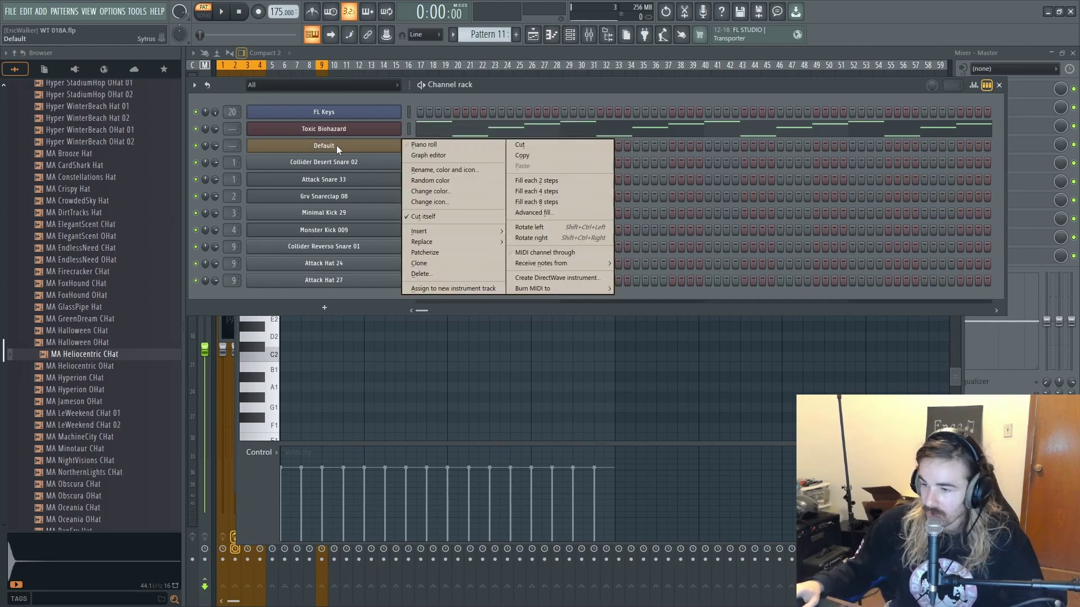
{"action": "left_click", "coordinate": [440, 170]}
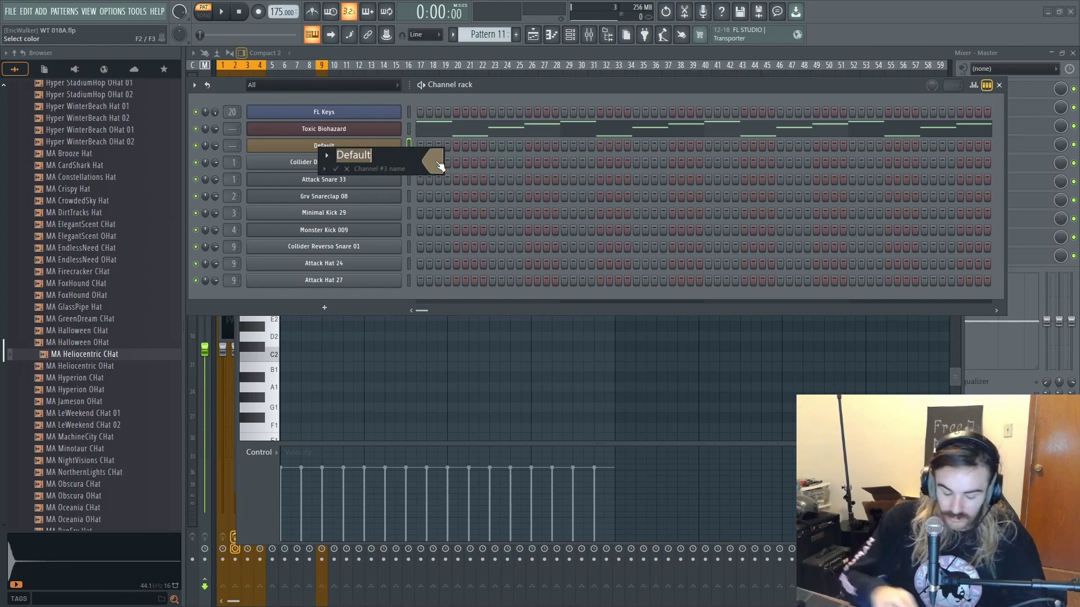
{"action": "type", "text": "SYT Sub"}
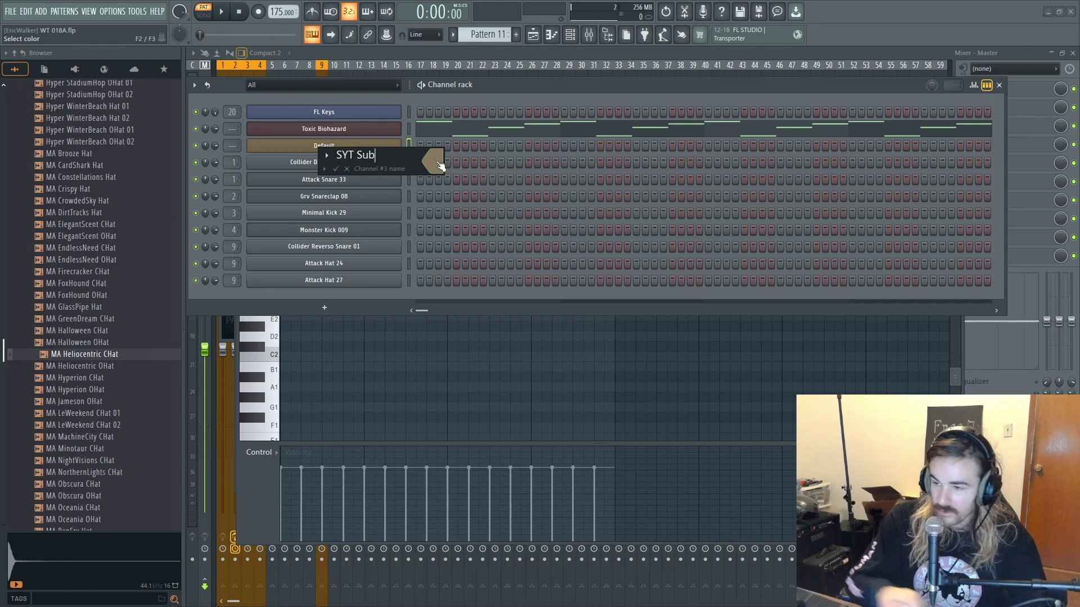
{"action": "key", "text": "Return"}
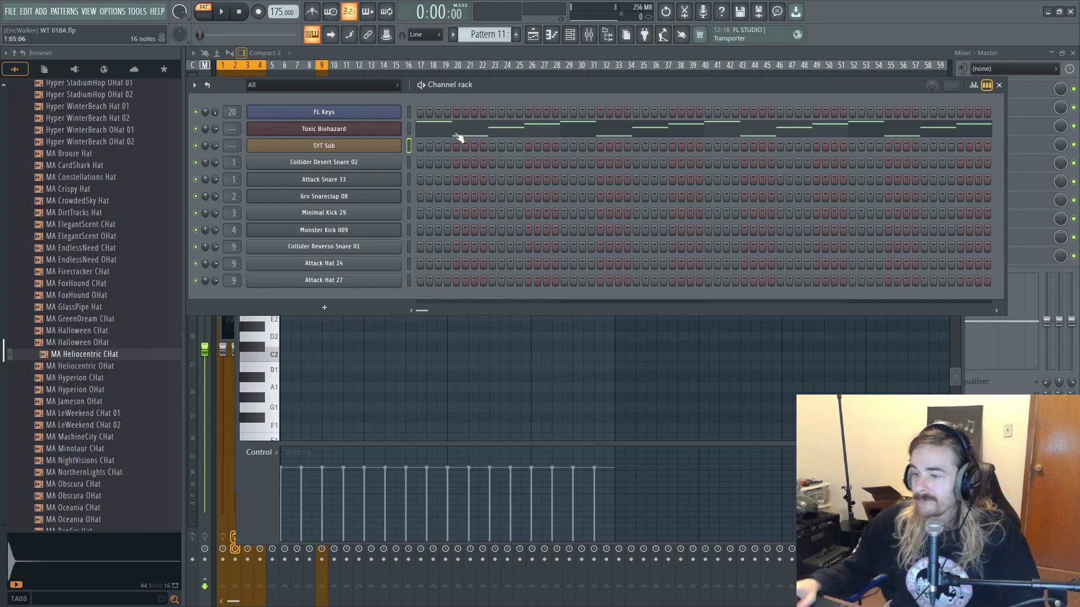
- Paste the four copied bass notes into the SYT Sub piano roll in Pattern 11
{"action": "right_click", "coordinate": [334, 143]}
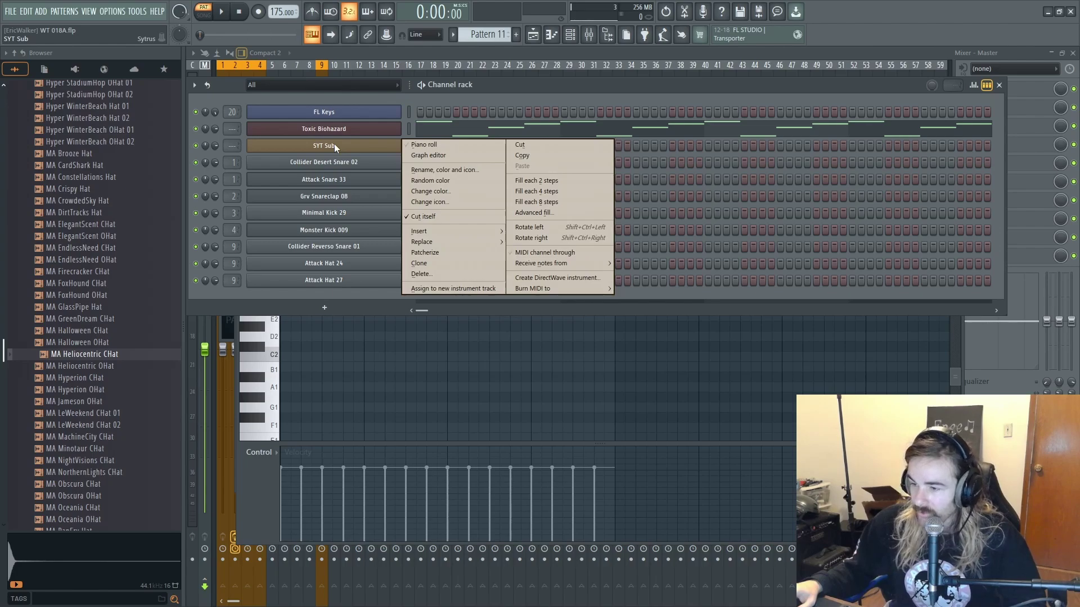
{"action": "left_click", "coordinate": [347, 140]}
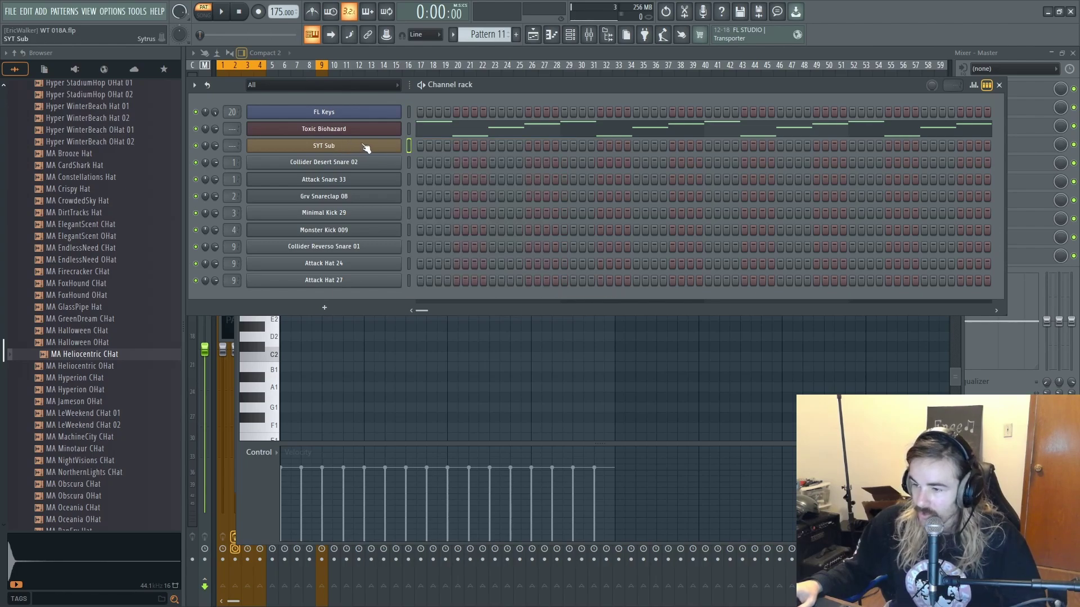
{"action": "right_click", "coordinate": [354, 145]}
{"action": "left_click", "coordinate": [416, 145]}
{"action": "key", "text": "ctrl+v"}
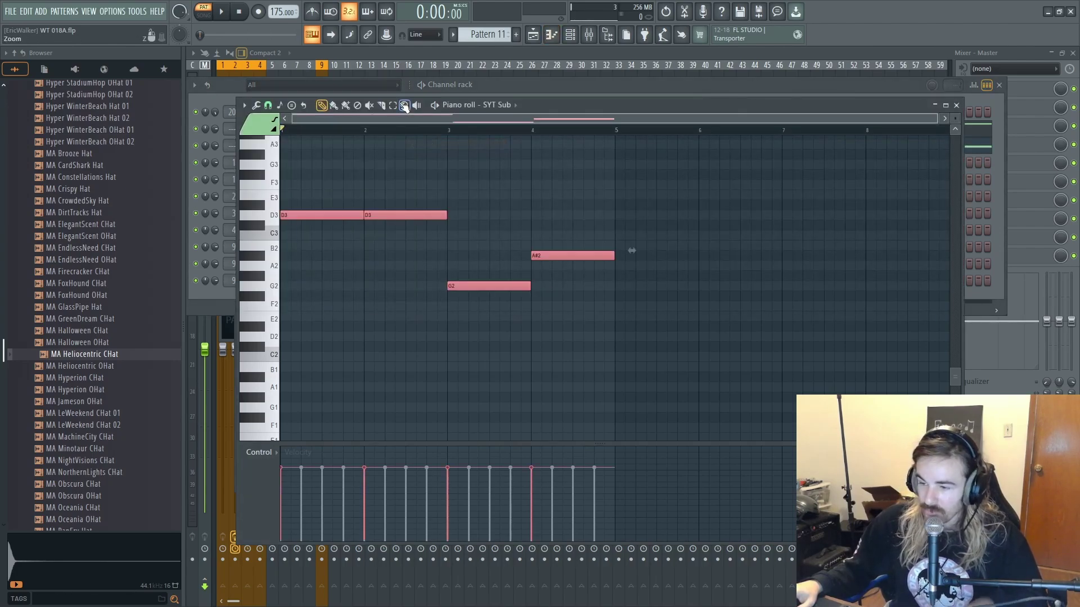
- Transpose the four SYT Sub notes up one octave to D4, D4, G3 and A#3, playing the pattern before and after
{"action": "scroll", "coordinate": [579, 217], "scroll_direction": "up", "scroll_amount": 3}
{"action": "key", "text": "space"}
{"action": "key", "text": "space"}
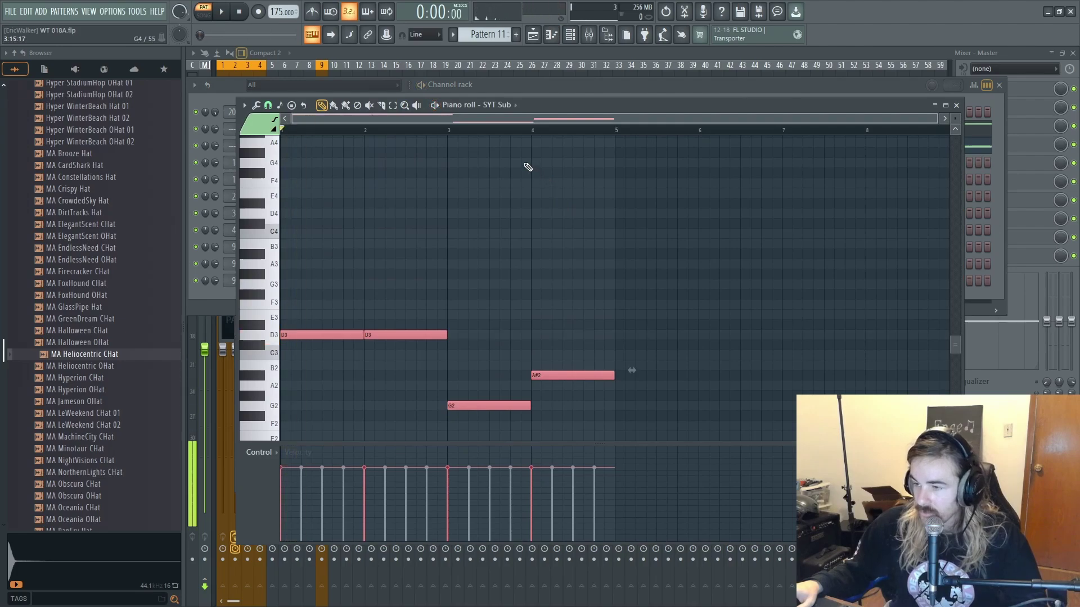
{"action": "key", "text": "space"}
{"action": "scroll", "coordinate": [483, 153], "scroll_direction": "up", "scroll_amount": 2}
{"action": "scroll", "coordinate": [306, 245], "scroll_direction": "down", "scroll_amount": 3}
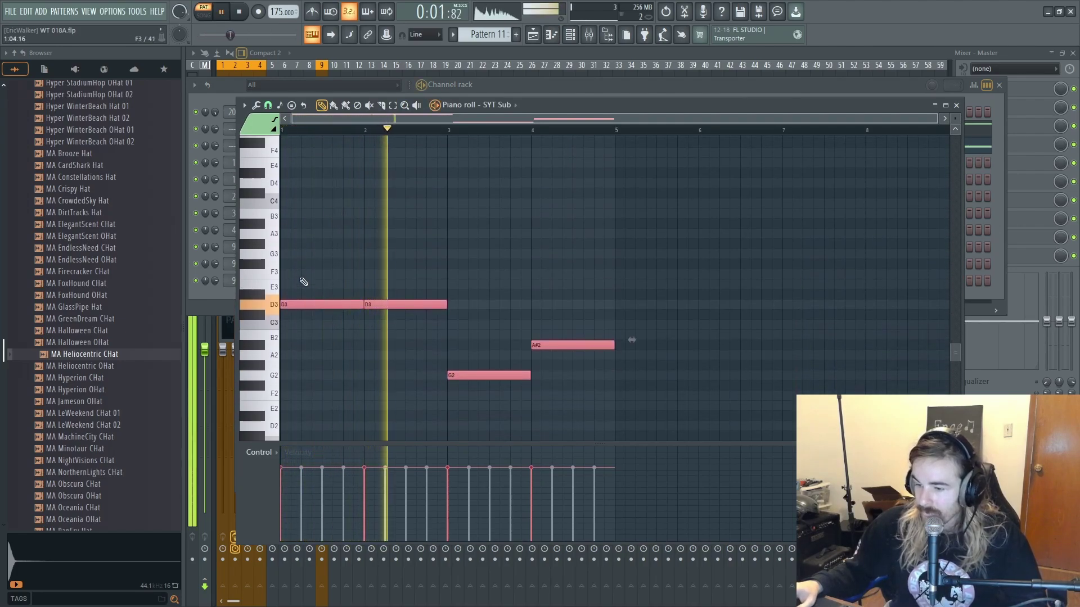
{"action": "key", "text": "space"}
{"action": "left_click_drag", "start_coordinate": [292, 304], "coordinate": [264, 183]}
{"action": "key", "text": "space"}
{"action": "scroll", "coordinate": [290, 246], "scroll_direction": "up", "scroll_amount": 3}
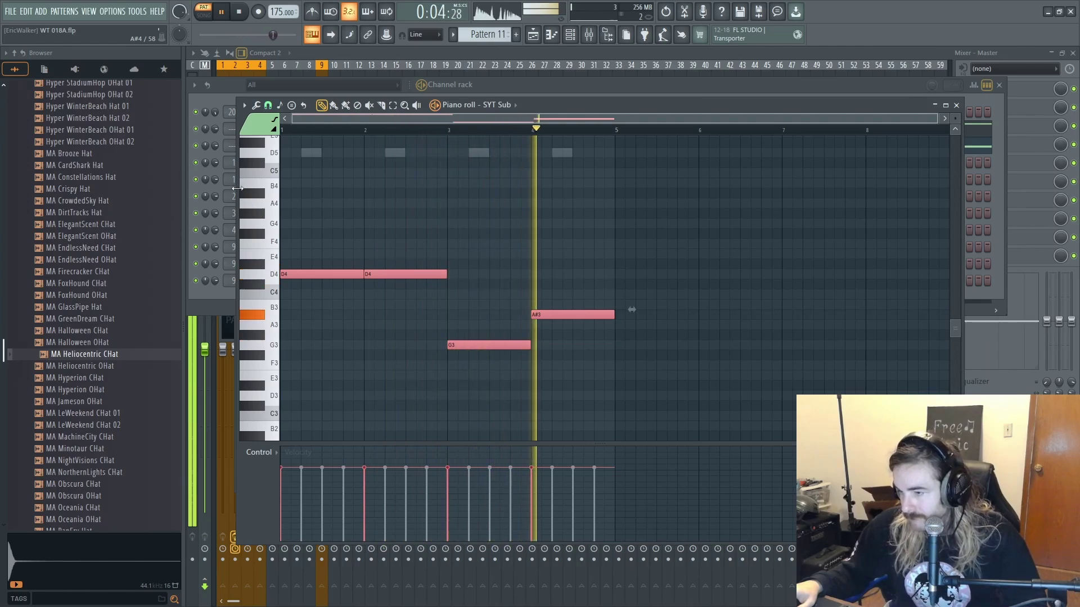
{"action": "key", "text": "space"}
{"action": "left_click", "coordinate": [450, 196]}
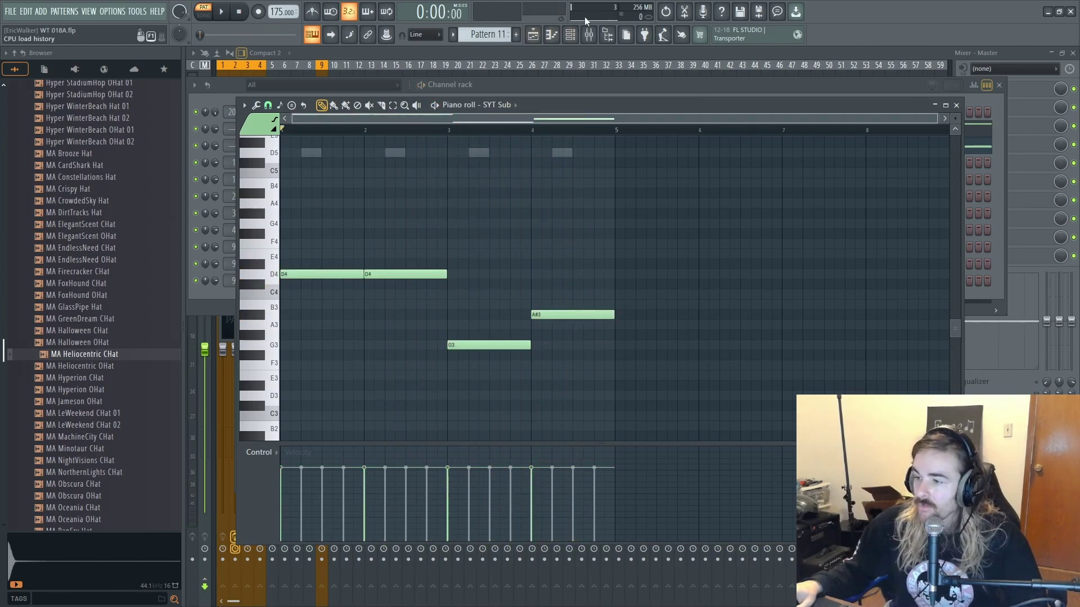
- Route the Toxic Biohazard channel to mixer track 19 and SYT Sub to mixer track 10
{"action": "left_click", "coordinate": [571, 35]}
{"action": "left_click_drag", "start_coordinate": [237, 130], "coordinate": [237, 107]}
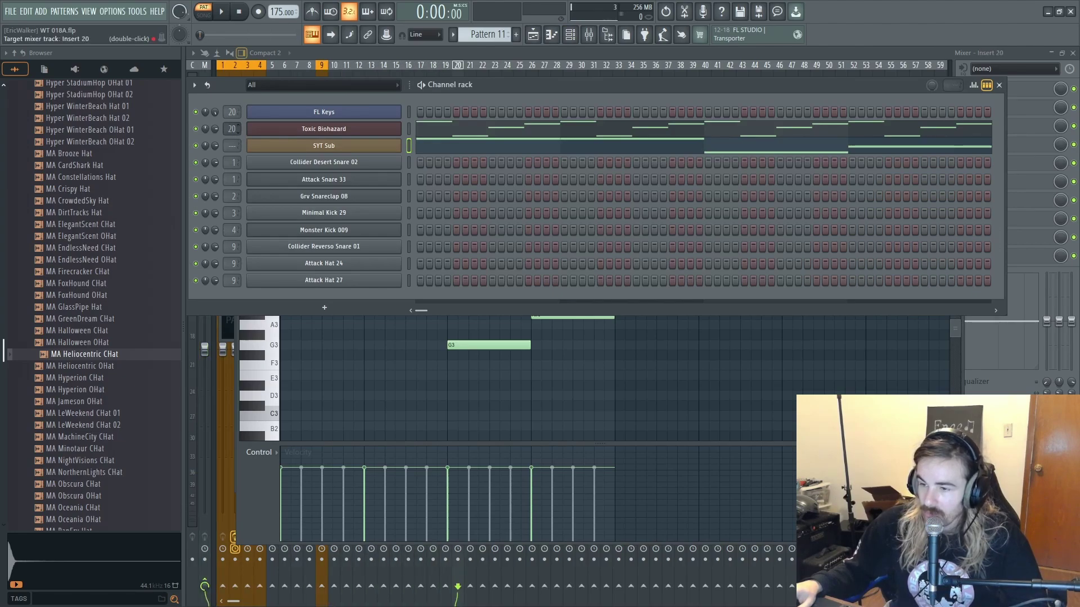
{"action": "left_click_drag", "start_coordinate": [230, 145], "coordinate": [230, 126]}
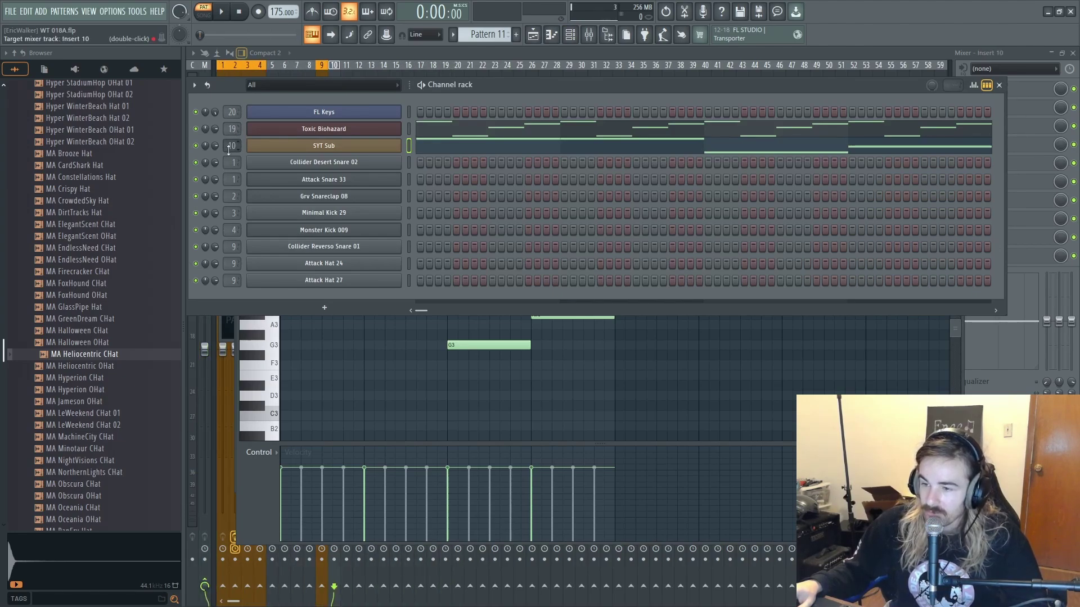
- Rename mixer track 19 to Melody and color it with the recently used orange
{"action": "left_click", "coordinate": [693, 66]}
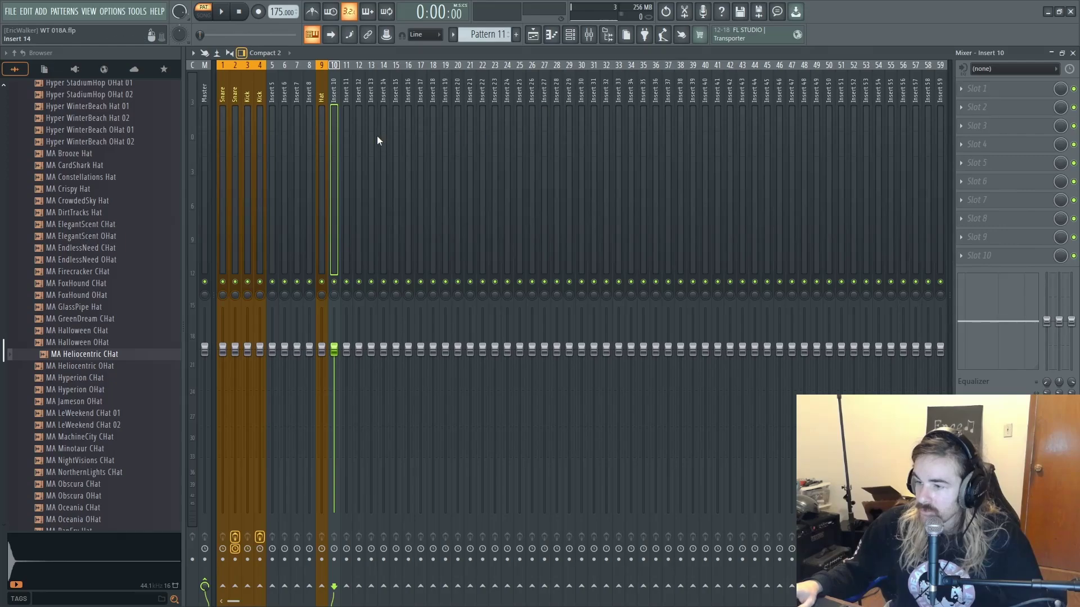
{"action": "left_click", "coordinate": [447, 174]}
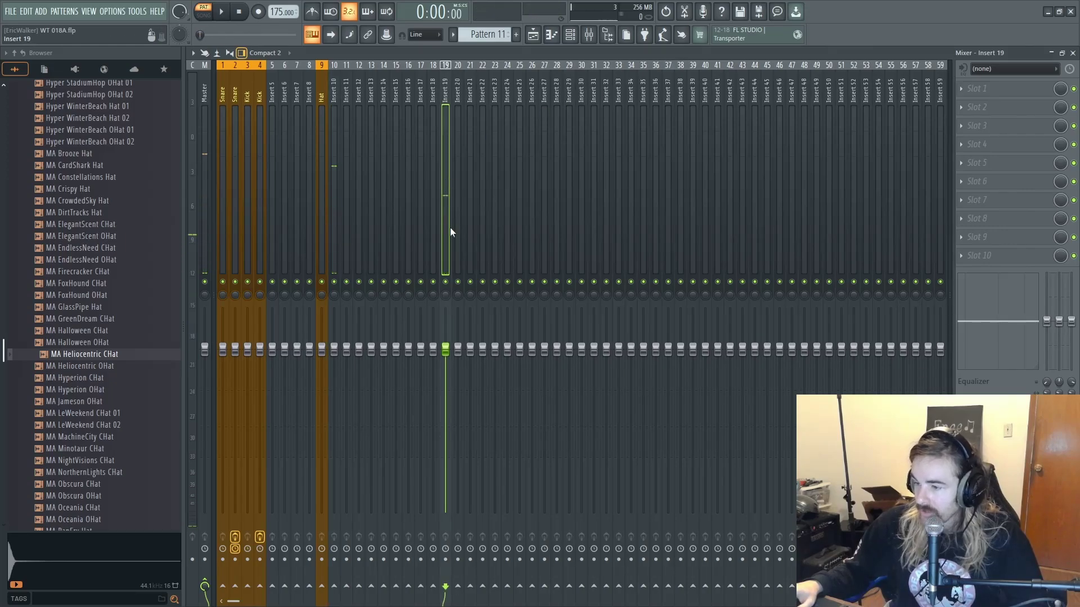
{"action": "key", "text": "F2"}
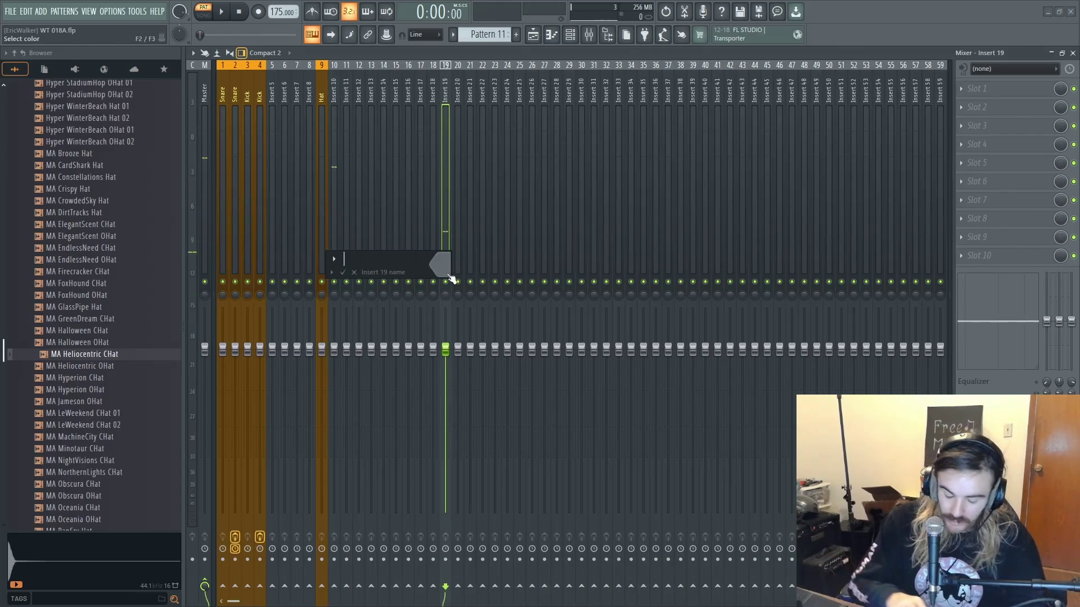
{"action": "type", "text": "Melody"}
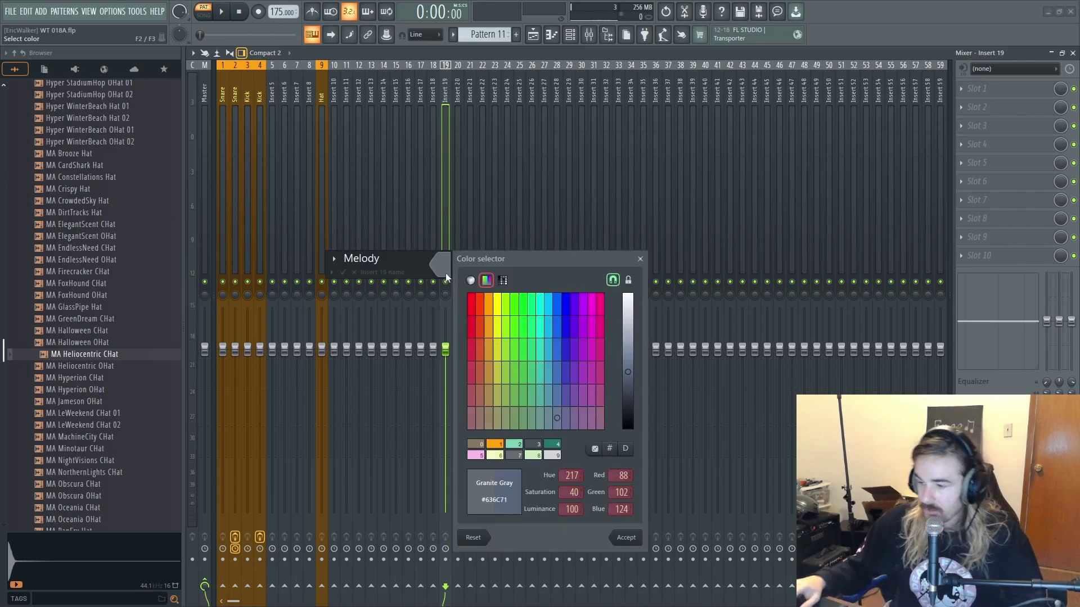
{"action": "left_click", "coordinate": [445, 271]}
{"action": "left_click", "coordinate": [495, 444]}
{"action": "left_click", "coordinate": [495, 444]}
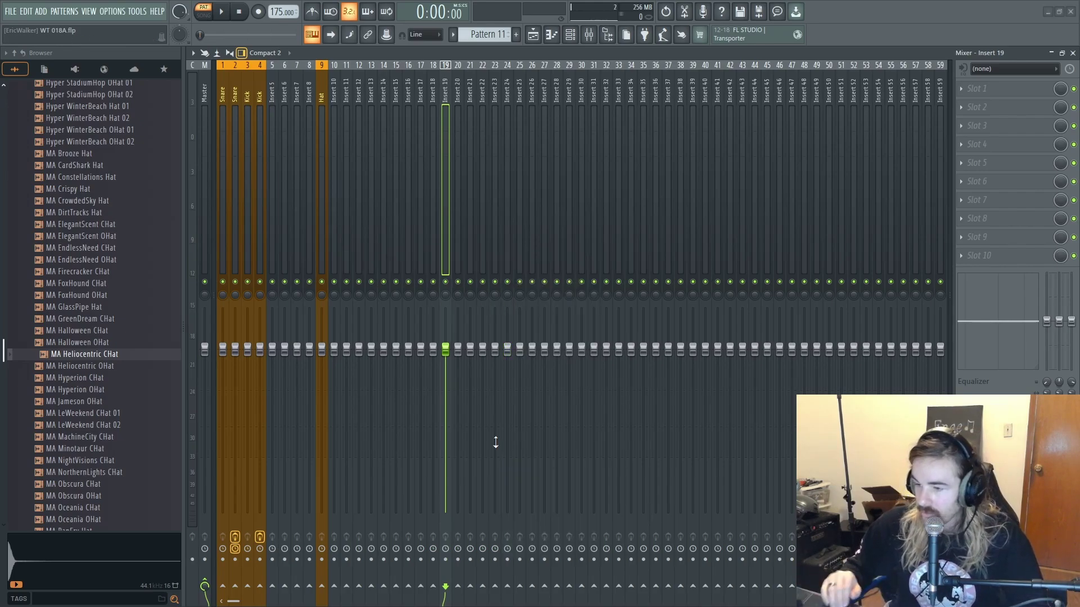
- Rename mixer track 10 to Sub and give it the same orange color as the Melody track
{"action": "left_click", "coordinate": [333, 259]}
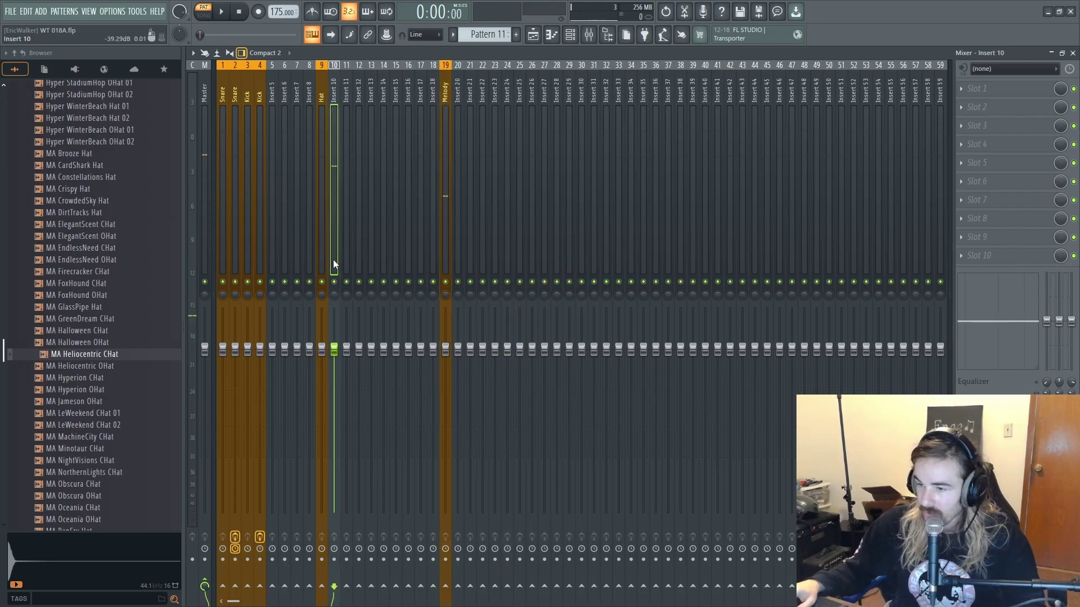
{"action": "key", "text": "F2"}
{"action": "type", "text": "Su"}
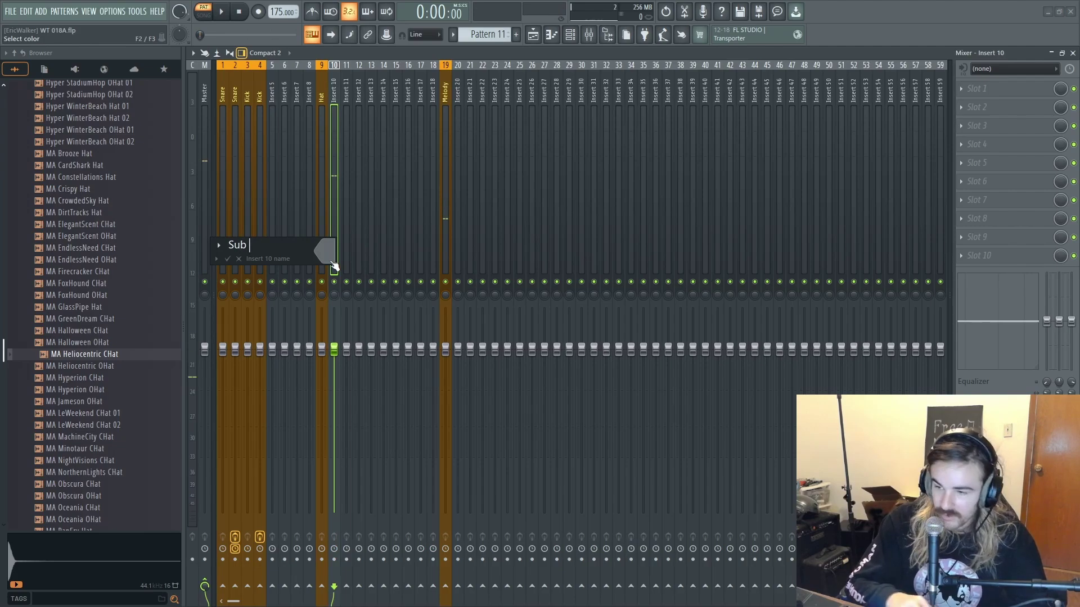
{"action": "type", "text": "b"}
{"action": "left_click", "coordinate": [332, 265]}
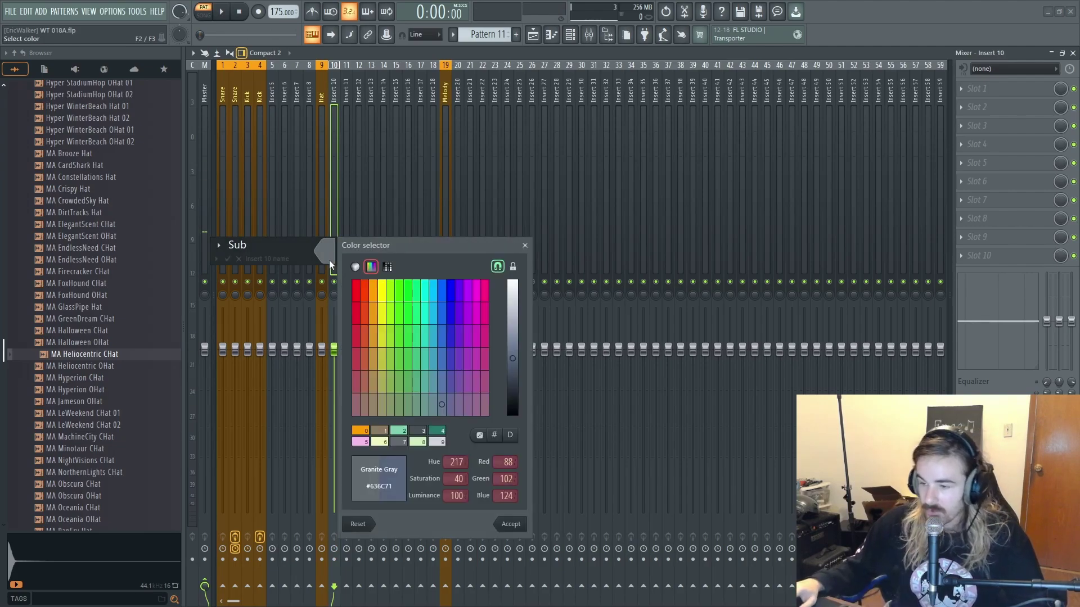
{"action": "left_click", "coordinate": [360, 430]}
{"action": "key", "text": "Return"}
{"action": "key", "text": "Return"}
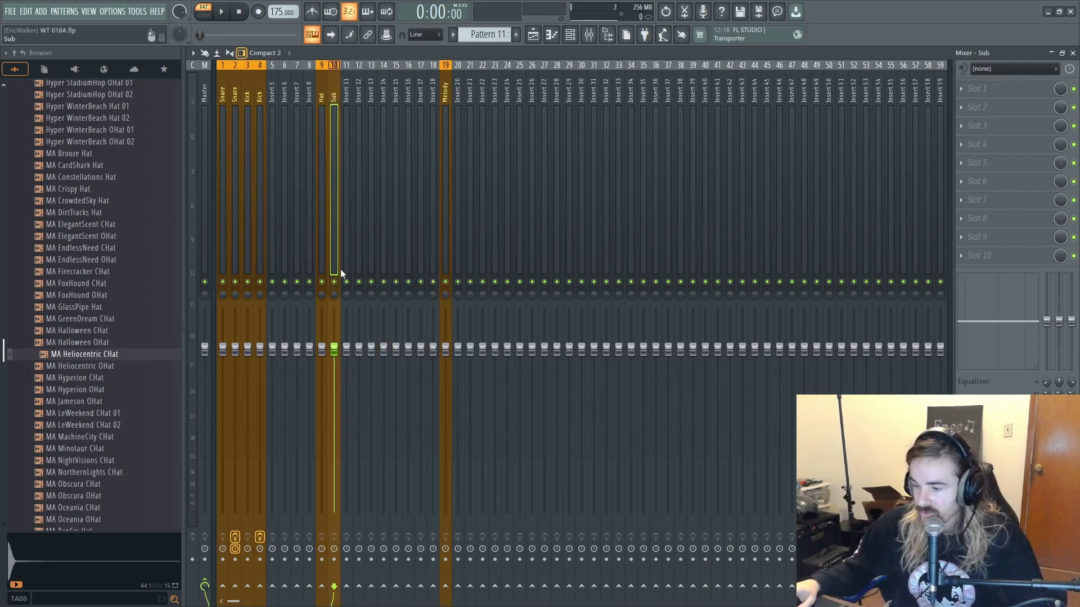
- Lower the Sub mixer track's volume to about 88%, playing the pattern repeatedly to balance it against the melody
{"action": "key", "text": "space"}
{"action": "left_click_drag", "start_coordinate": [339, 356], "coordinate": [334, 381]}
{"action": "key", "text": "space"}
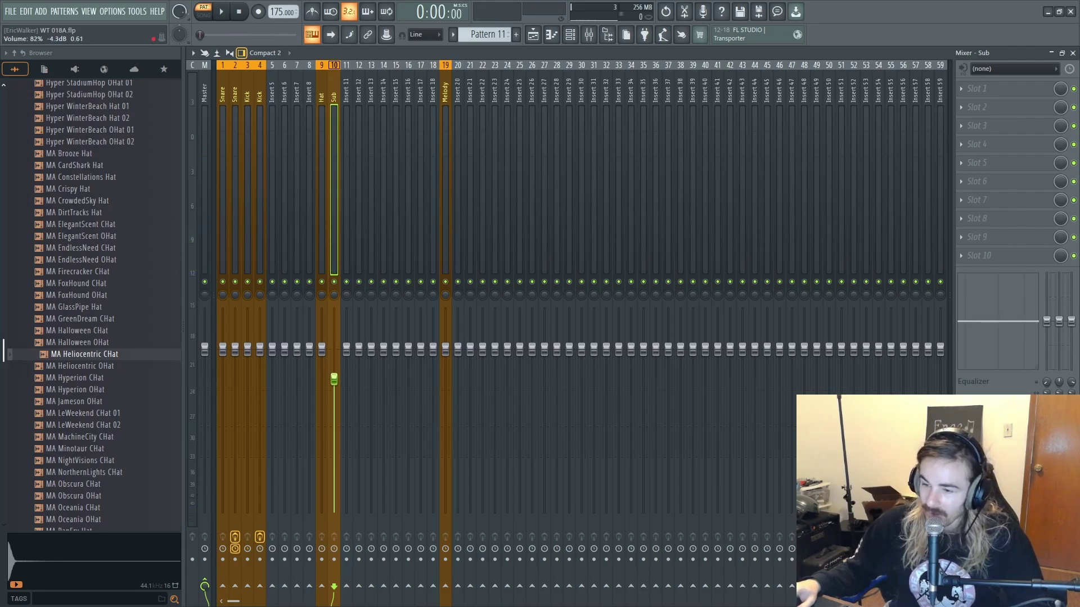
{"action": "key", "text": "space"}
{"action": "left_click_drag", "start_coordinate": [334, 377], "coordinate": [334, 378]}
{"action": "key", "text": "space"}
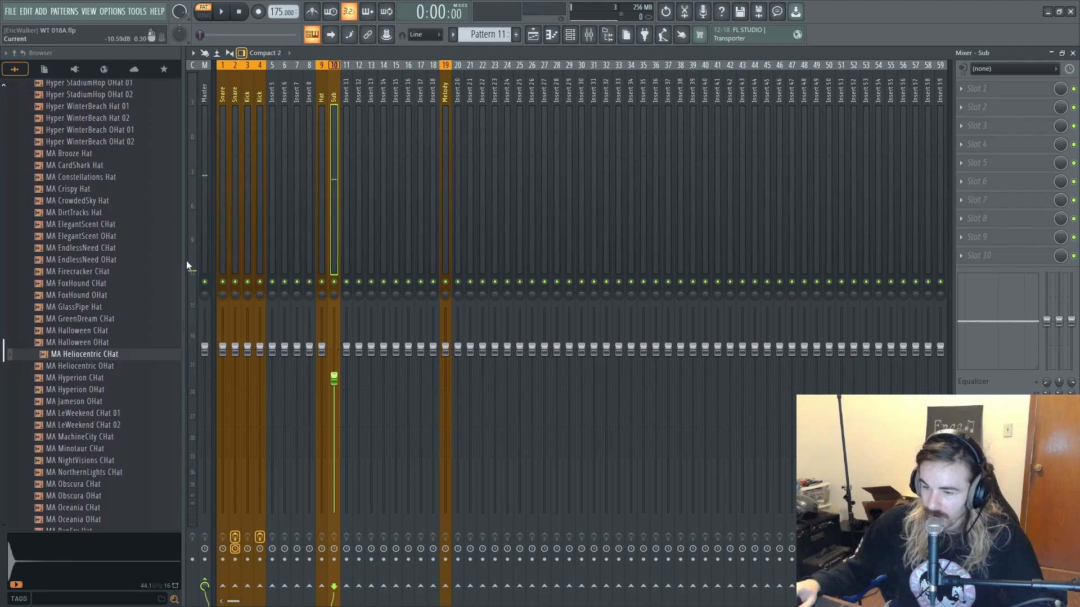
{"action": "key", "text": "space"}
{"action": "left_click_drag", "start_coordinate": [334, 378], "coordinate": [334, 375]}
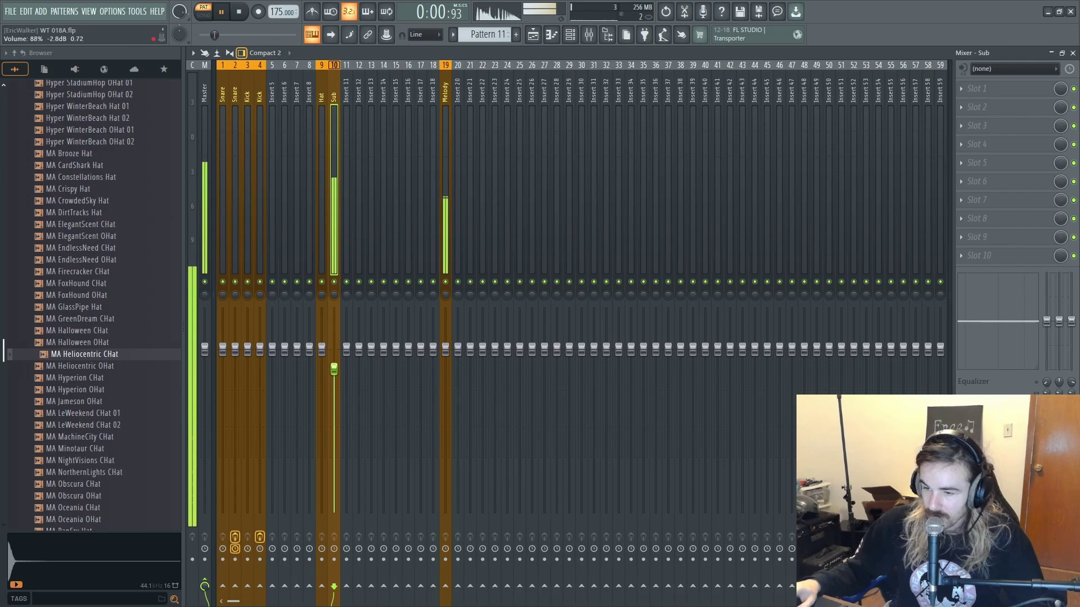
{"action": "key", "text": "space"}
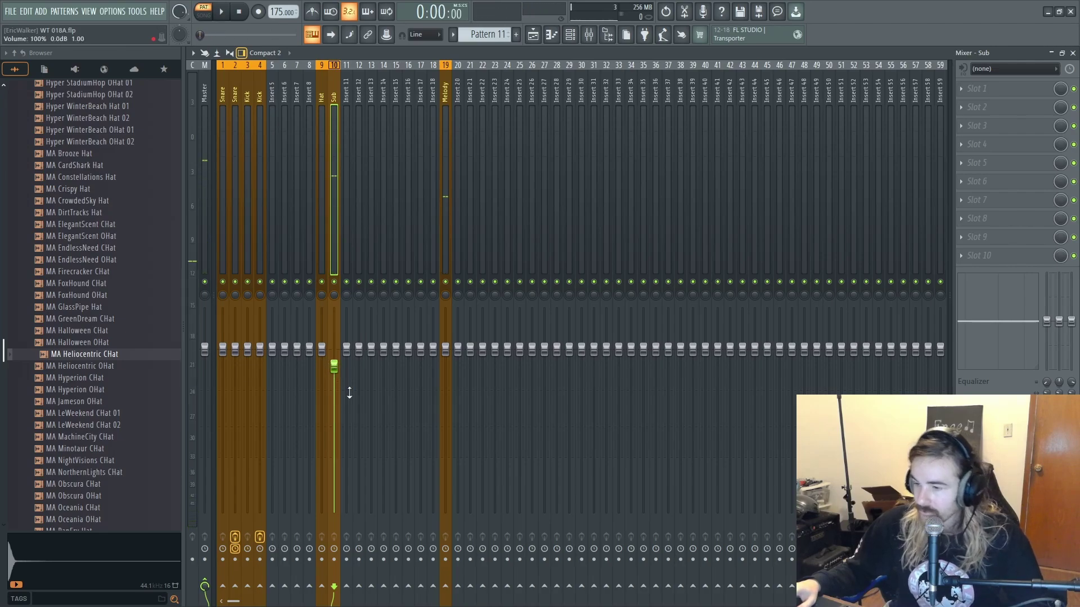
- Load Fruity Delay 3 into the first effect slot of the Melody mixer track
{"action": "left_click", "coordinate": [454, 211]}
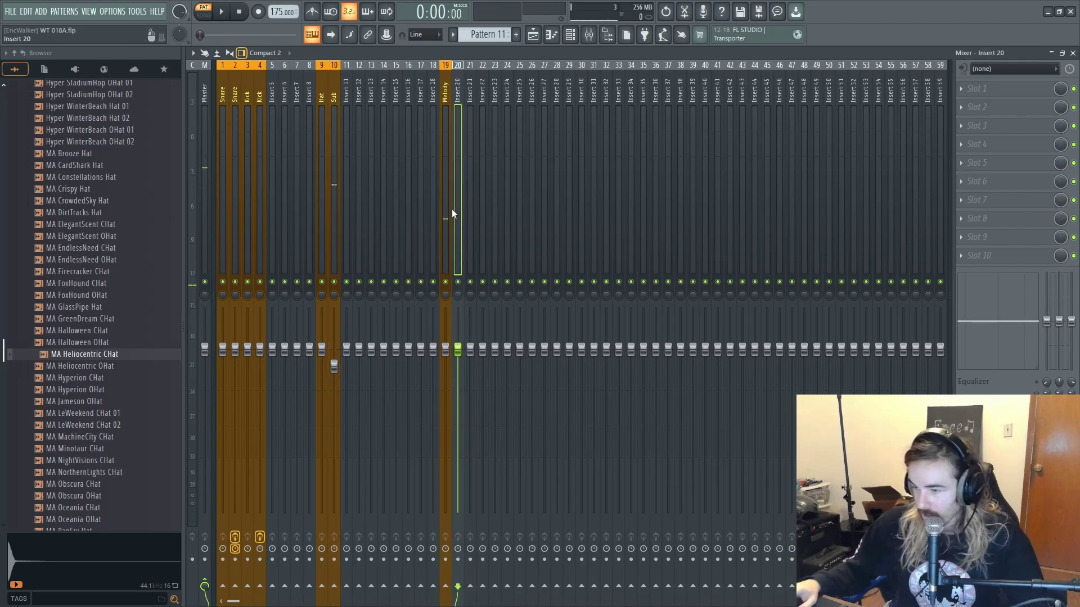
{"action": "left_click", "coordinate": [437, 202]}
{"action": "left_click", "coordinate": [450, 202]}
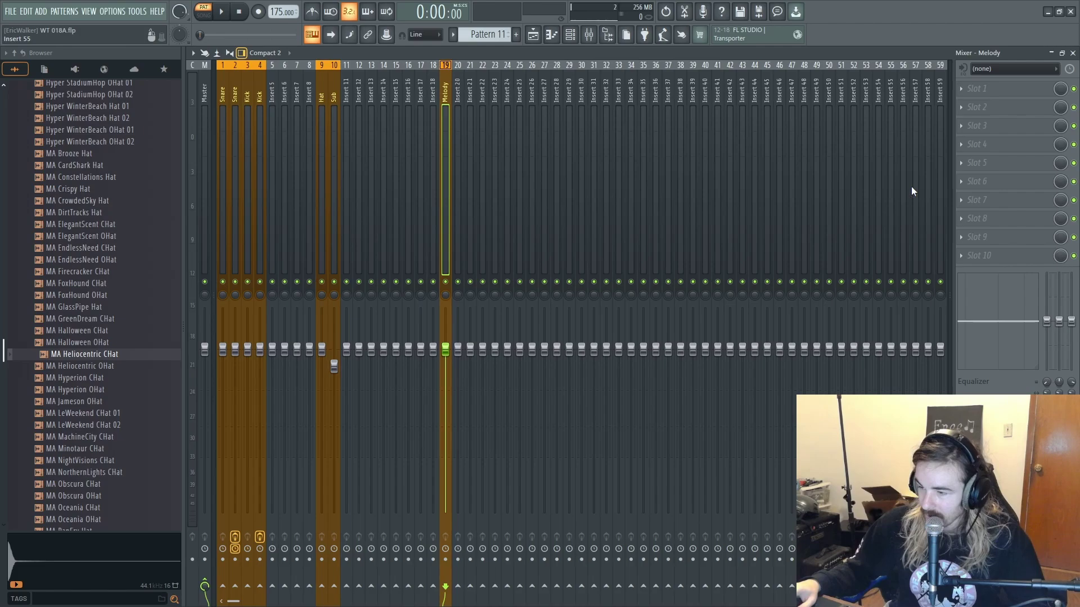
{"action": "left_click", "coordinate": [1008, 100]}
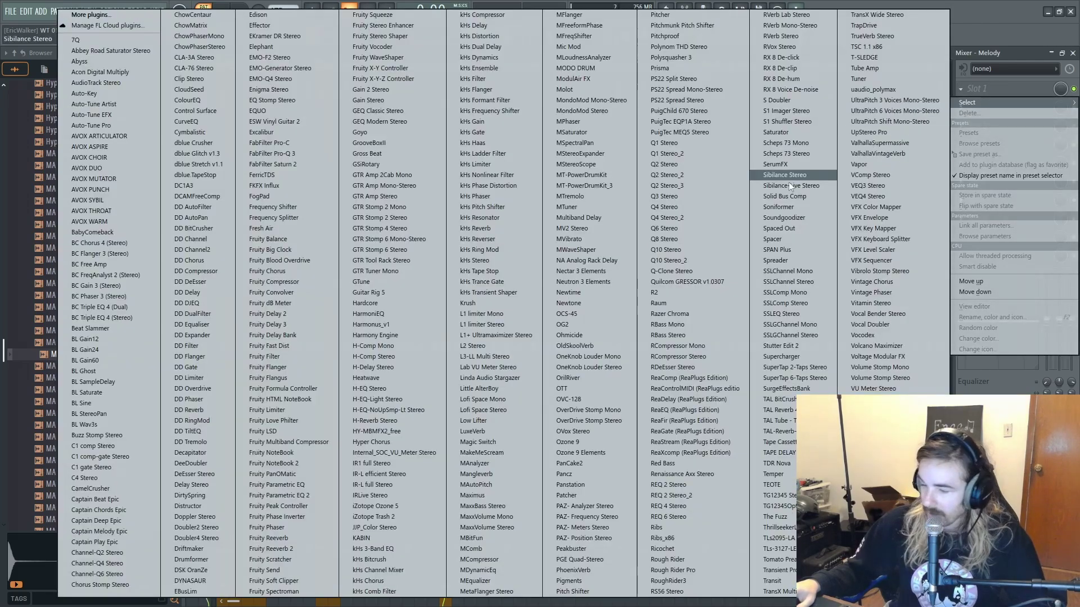
{"action": "left_click", "coordinate": [301, 324]}
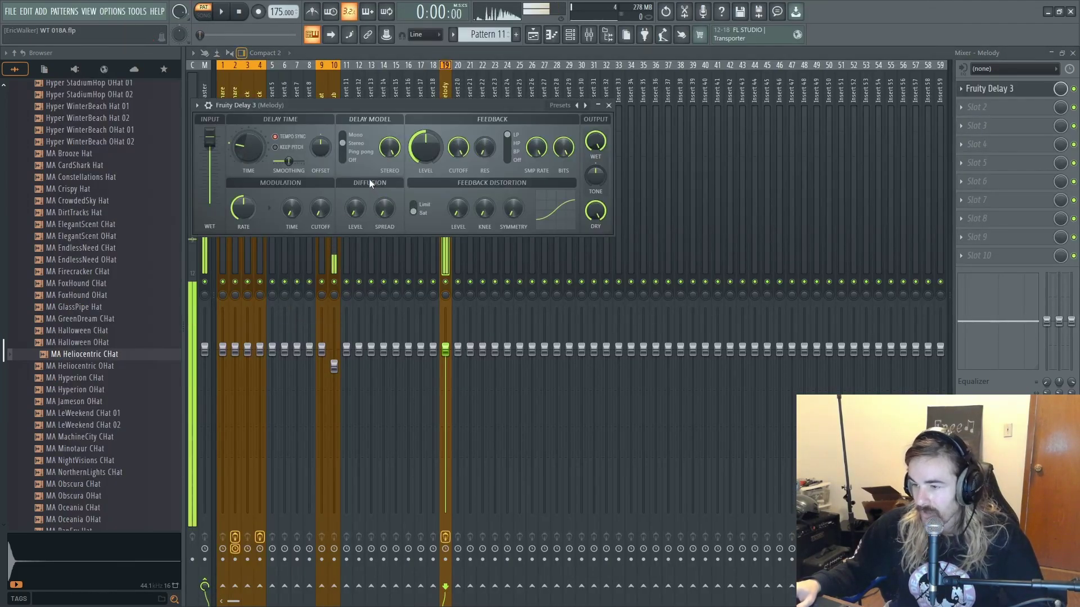
- Set Fruity Delay 3 to ping pong with reduced feedback level and cutoff and about 73% wet output, and play the pattern
{"action": "left_click", "coordinate": [352, 152]}
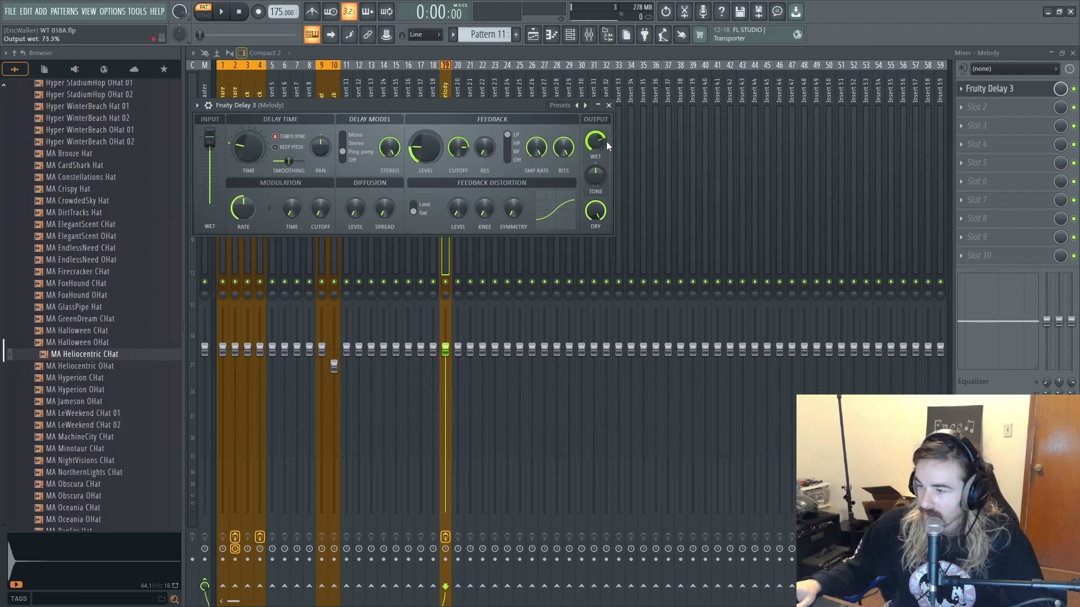
{"action": "key", "text": "space"}
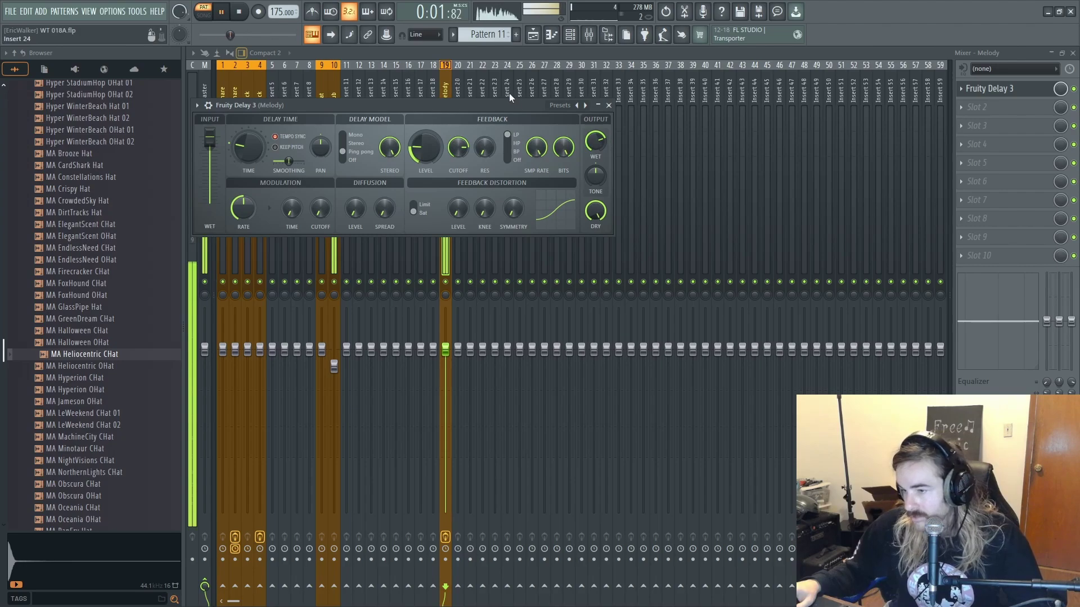
{"action": "left_click", "coordinate": [449, 72]}
{"action": "key", "text": "space"}
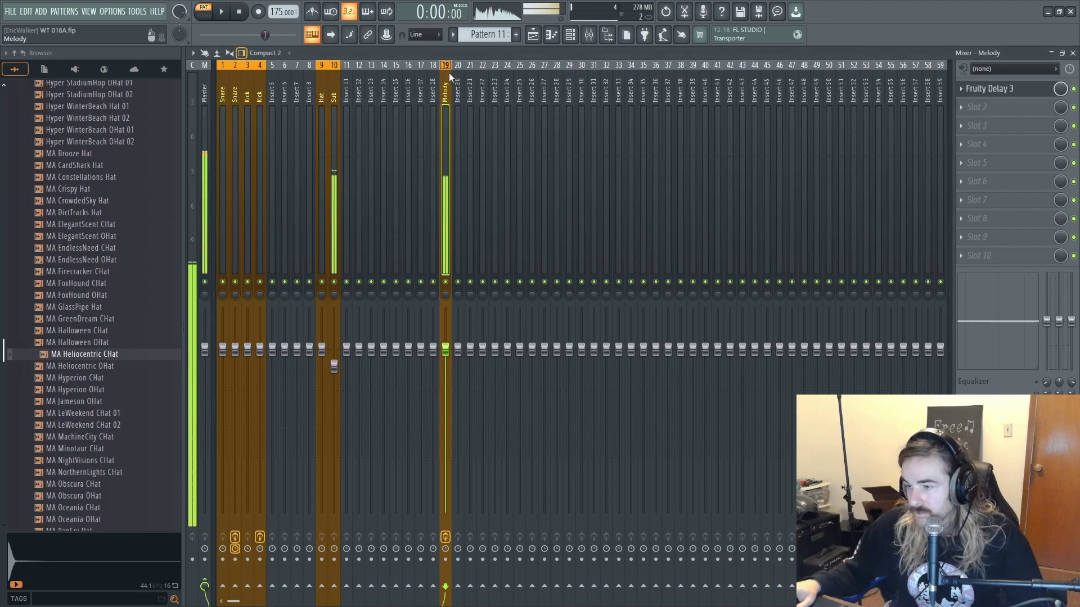
- Fill playlist bars 1 to 16 with Pattern 11 on Track 6 and Pattern 1 on Track 1, and play the song
{"action": "left_click", "coordinate": [532, 34]}
{"action": "mouse_move", "coordinate": [340, 292]}
{"action": "left_mouse_down"}
{"action": "mouse_move", "coordinate": [658, 330]}
{"action": "mouse_move", "coordinate": [709, 323]}
{"action": "left_mouse_up"}
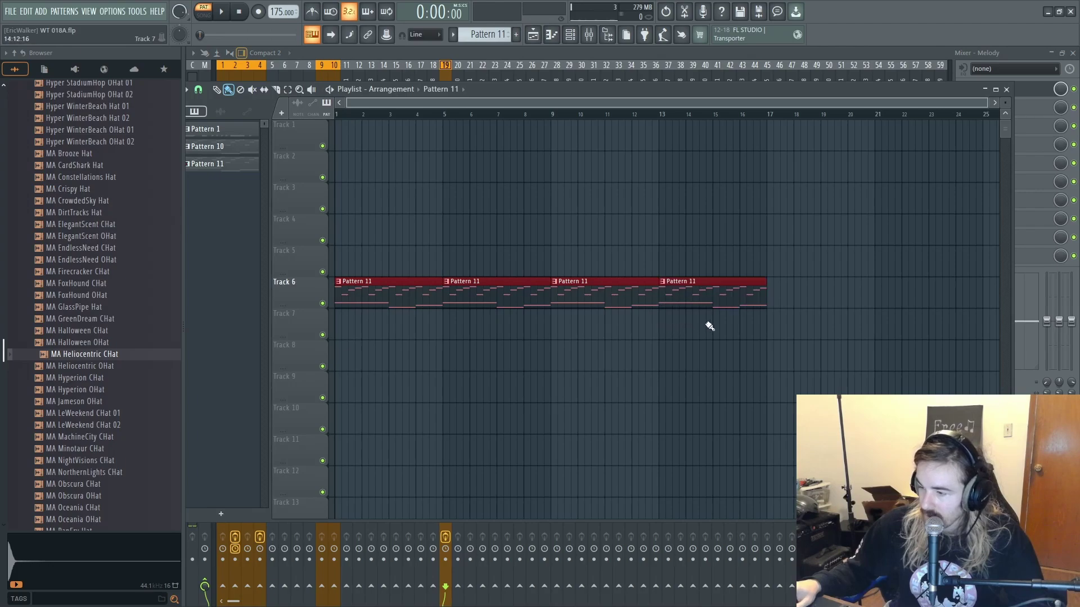
{"action": "scroll", "coordinate": [493, 37], "scroll_direction": "down", "scroll_amount": 10}
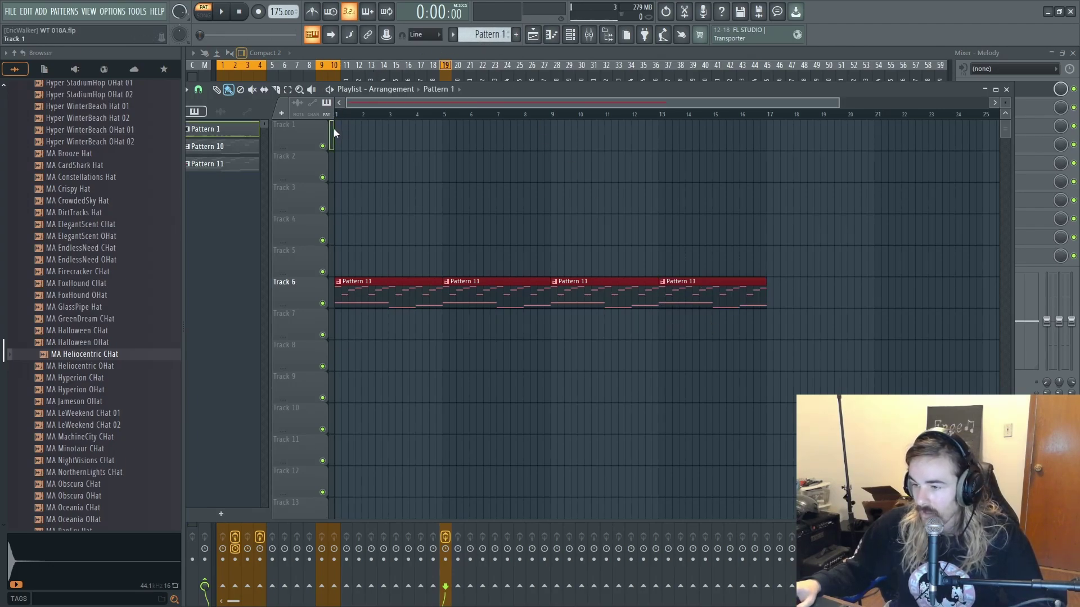
{"action": "left_click_drag", "start_coordinate": [334, 127], "coordinate": [678, 145]}
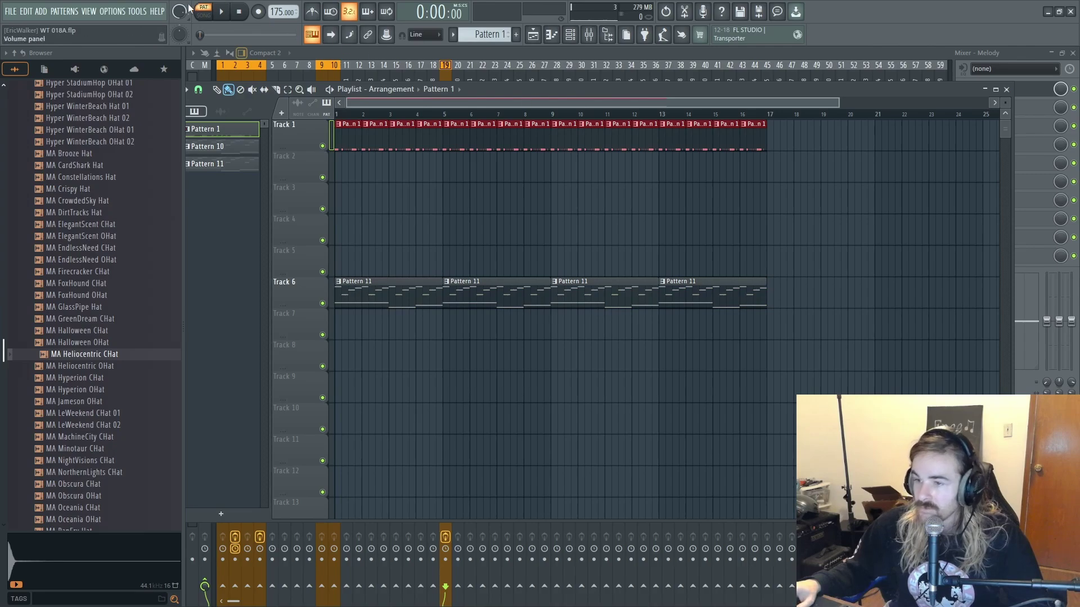
{"action": "key", "text": "space"}
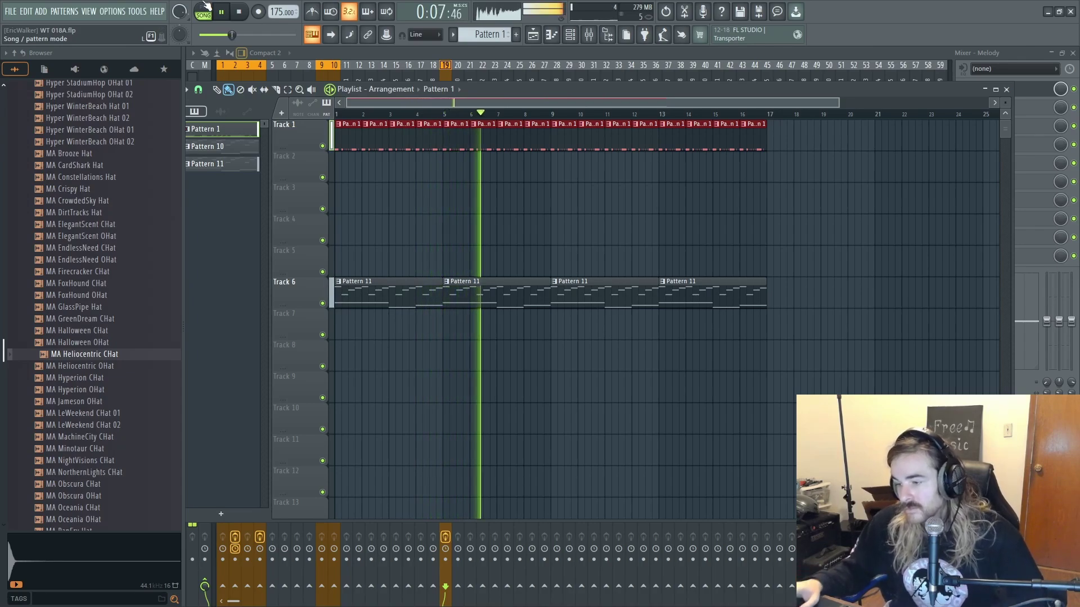
- Stop playback and delete the second and fourth Pattern 11 clips from Track 6
{"action": "key", "text": "space"}
{"action": "right_click", "coordinate": [493, 296]}
{"action": "right_click", "coordinate": [709, 296]}
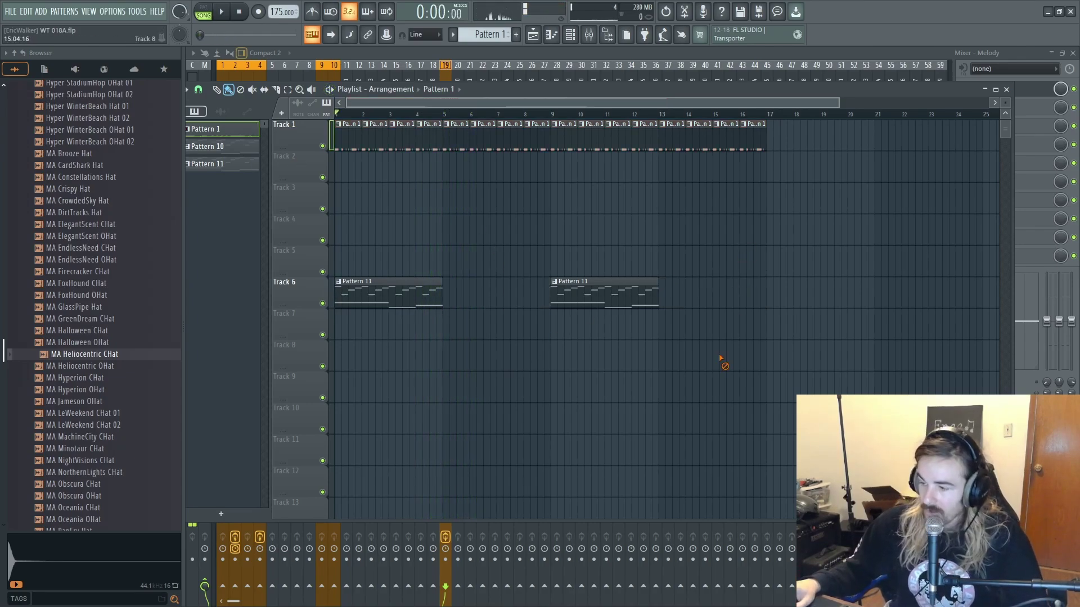
- Copy the Toxic Biohazard melody notes in Pattern 11 and paste them further along the pattern
{"action": "double_click", "coordinate": [378, 279]}
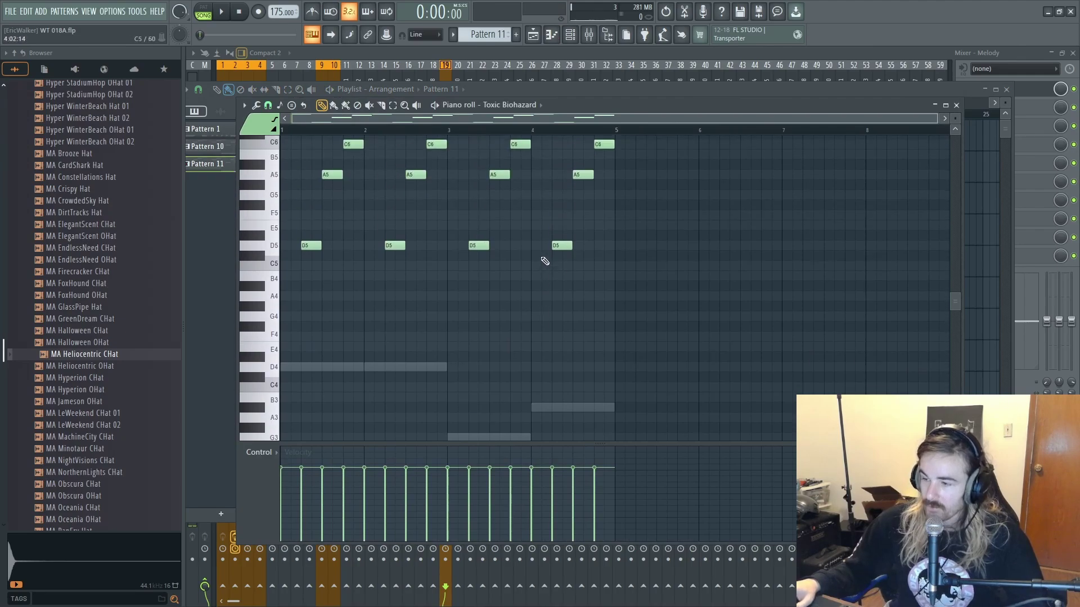
{"action": "left_click_drag", "start_coordinate": [495, 168], "coordinate": [283, 133]}
{"action": "key", "text": "ctrl+c"}
{"action": "left_click_drag", "start_coordinate": [825, 298], "coordinate": [759, 84]}
{"action": "key", "text": "ctrl+v"}
- Copy the four bars of SYT Sub notes and place the copy in bars 5 to 8
{"action": "right_click", "coordinate": [423, 281]}
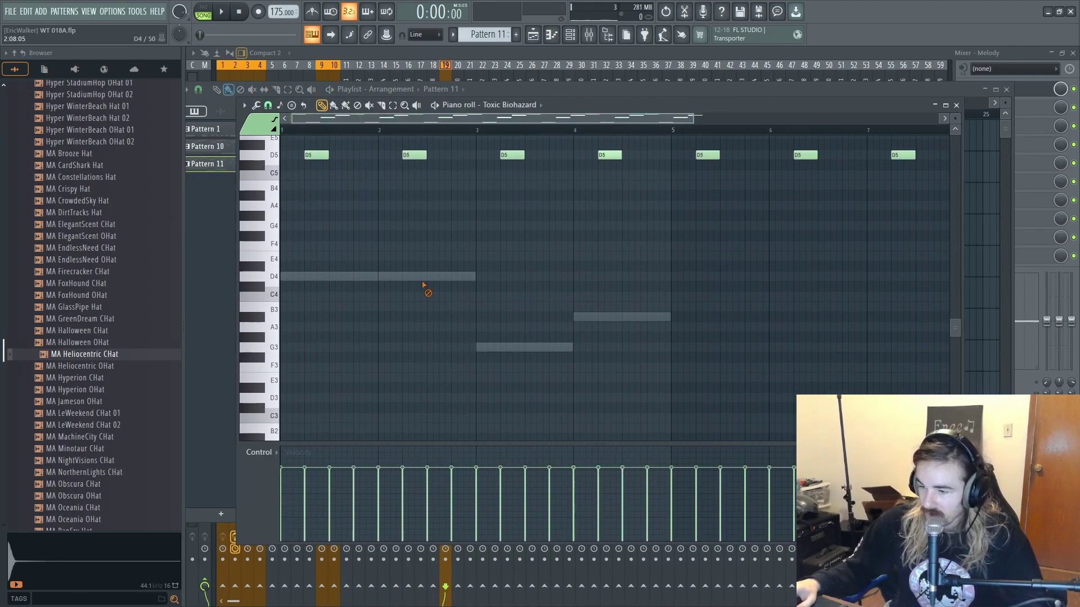
{"action": "right_click", "coordinate": [423, 281]}
{"action": "left_click_drag", "start_coordinate": [726, 236], "coordinate": [193, 355]}
{"action": "left_click_drag", "start_coordinate": [690, 261], "coordinate": [319, 292]}
{"action": "key", "text": "ctrl+v"}
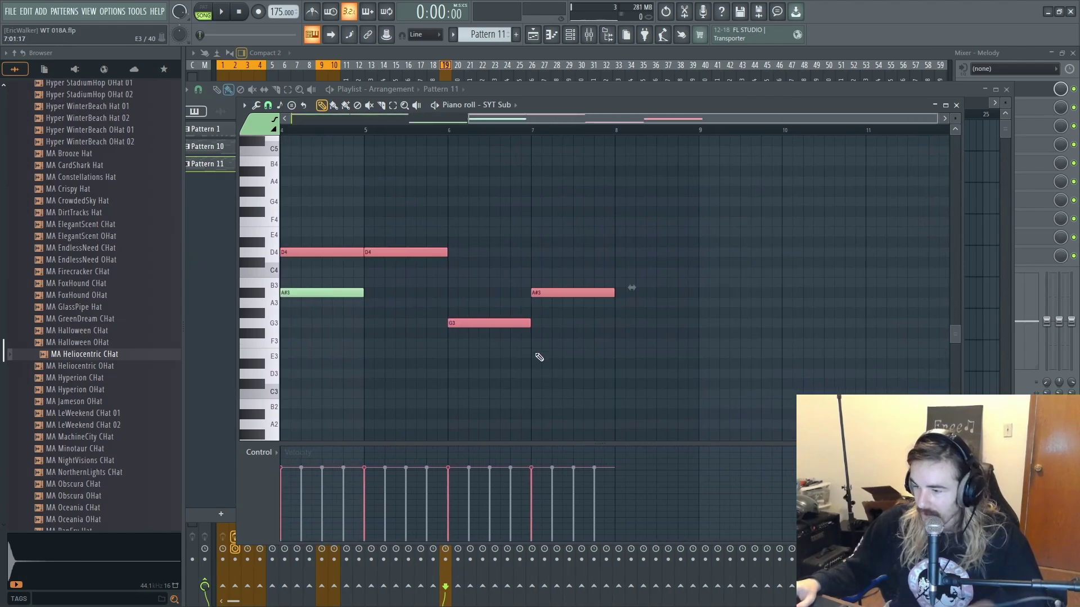
{"action": "left_click", "coordinate": [533, 361], "text": "ctrl"}
{"action": "key", "text": "ctrl+z"}
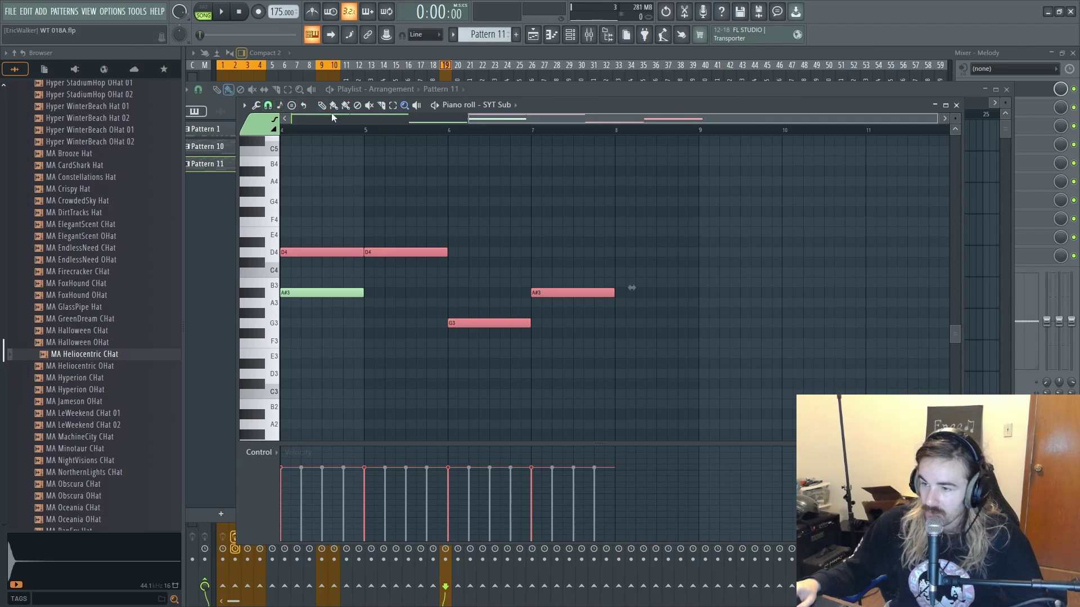
{"action": "left_click_drag", "start_coordinate": [340, 253], "coordinate": [405, 255]}
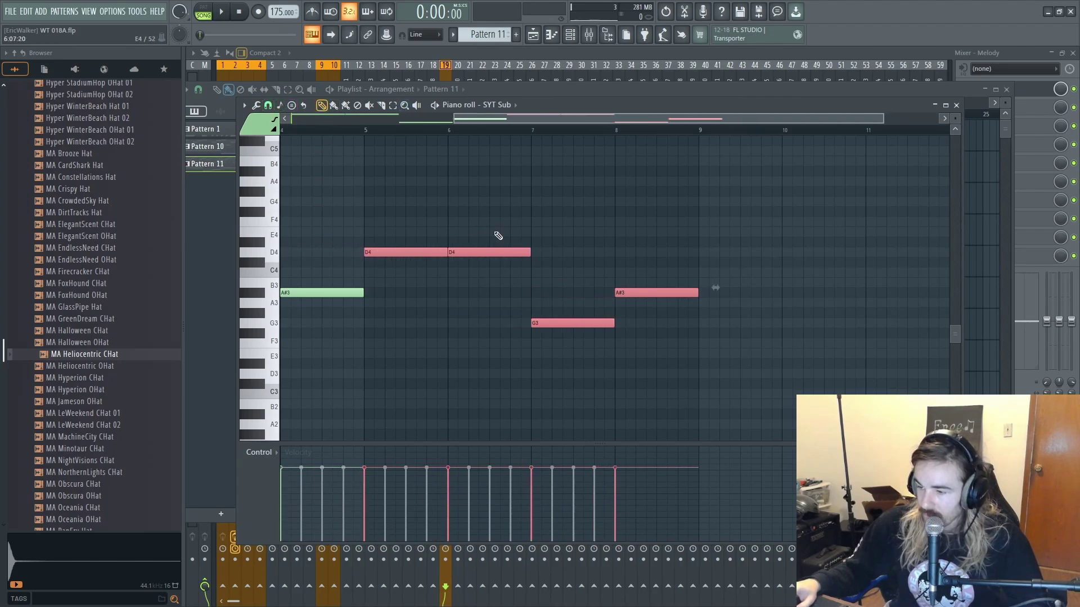
- Raise the copied G3 sub note in bar 7 to F4 and play the song to check it
{"action": "left_click", "coordinate": [556, 253]}
{"action": "left_click_drag", "start_coordinate": [546, 320], "coordinate": [548, 217]}
{"action": "key", "text": "space"}
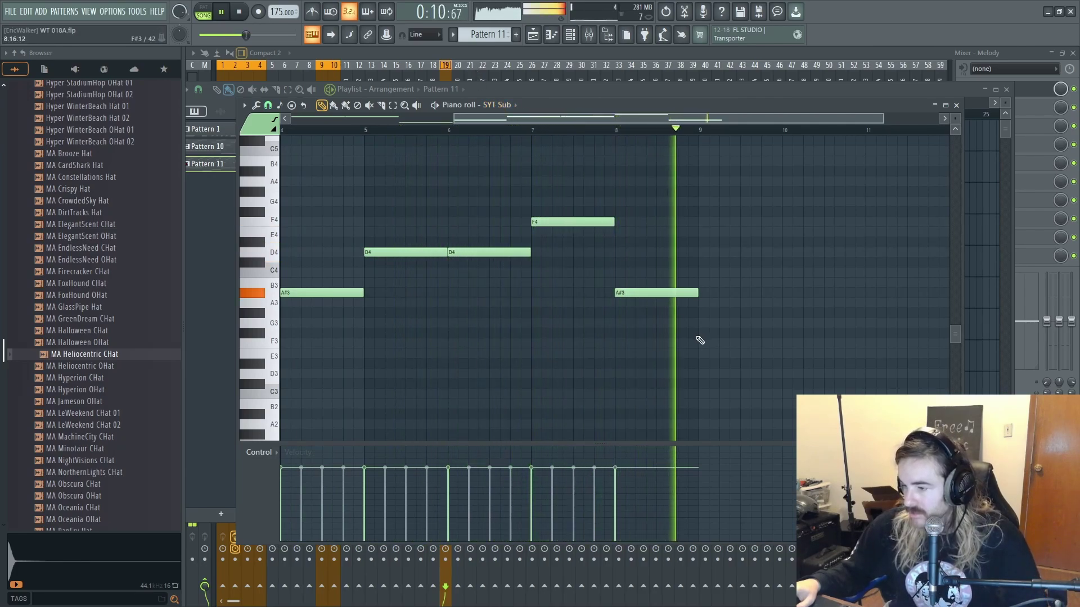
{"action": "key", "text": "space"}
- Switch to the Toxic Biohazard notes and try changing the D6 notes at the start of bars 4 and 5
{"action": "scroll", "coordinate": [586, 326], "scroll_direction": "up", "scroll_amount": 6}
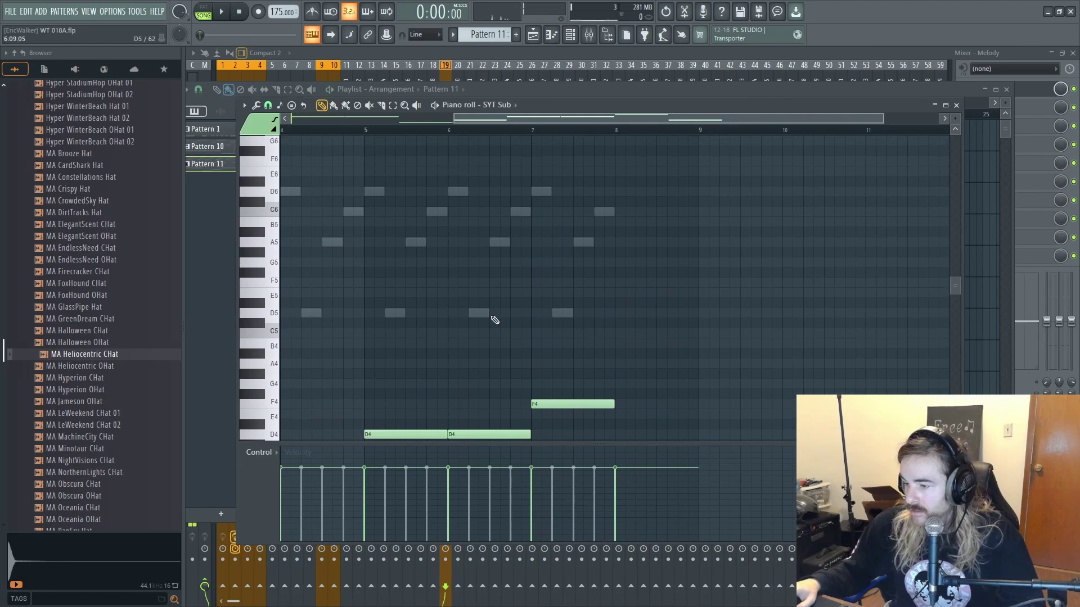
{"action": "double_click", "coordinate": [484, 313]}
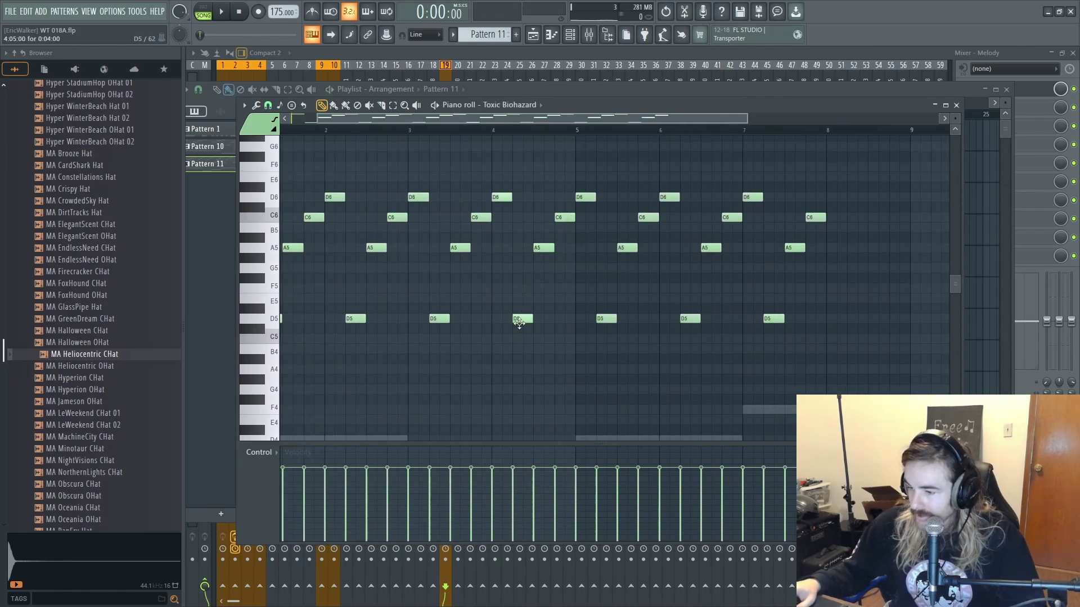
{"action": "left_click", "coordinate": [436, 319]}
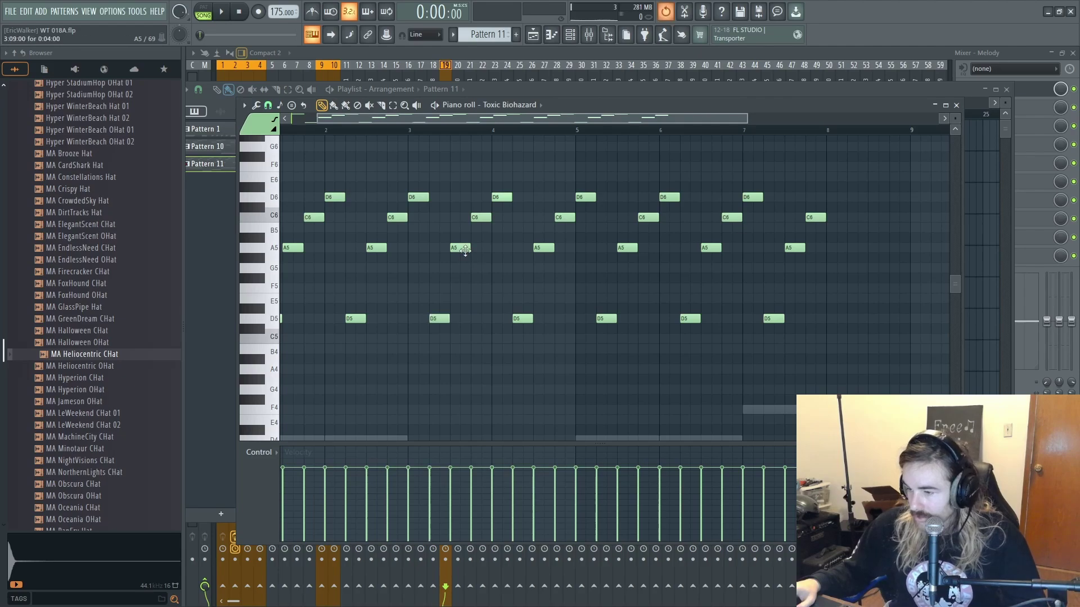
{"action": "left_click", "coordinate": [502, 204]}
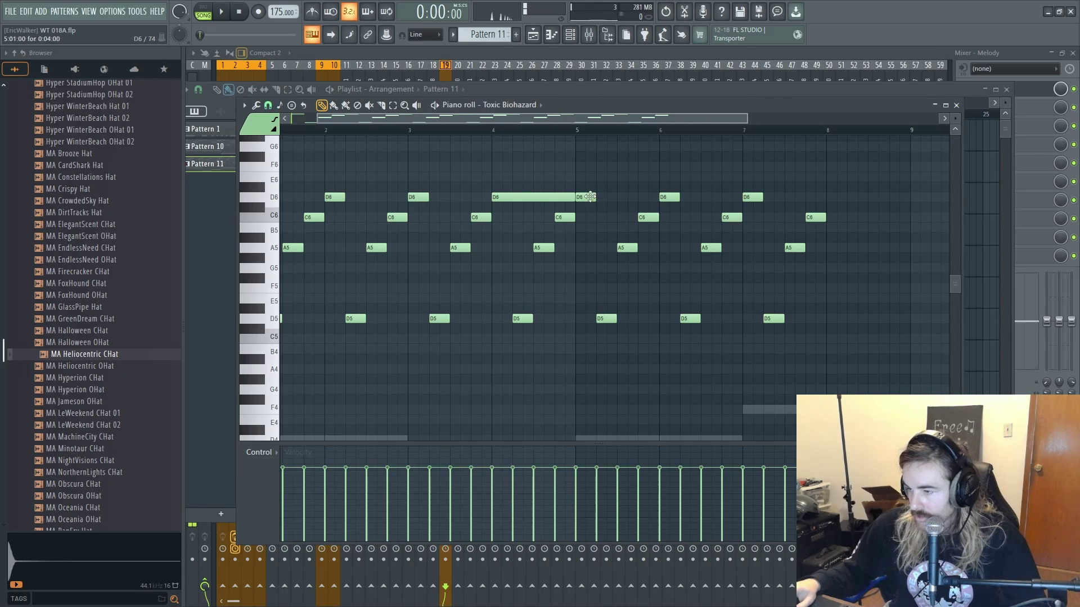
{"action": "left_click", "coordinate": [590, 196]}
{"action": "right_click", "coordinate": [505, 198]}
{"action": "left_click", "coordinate": [500, 197]}
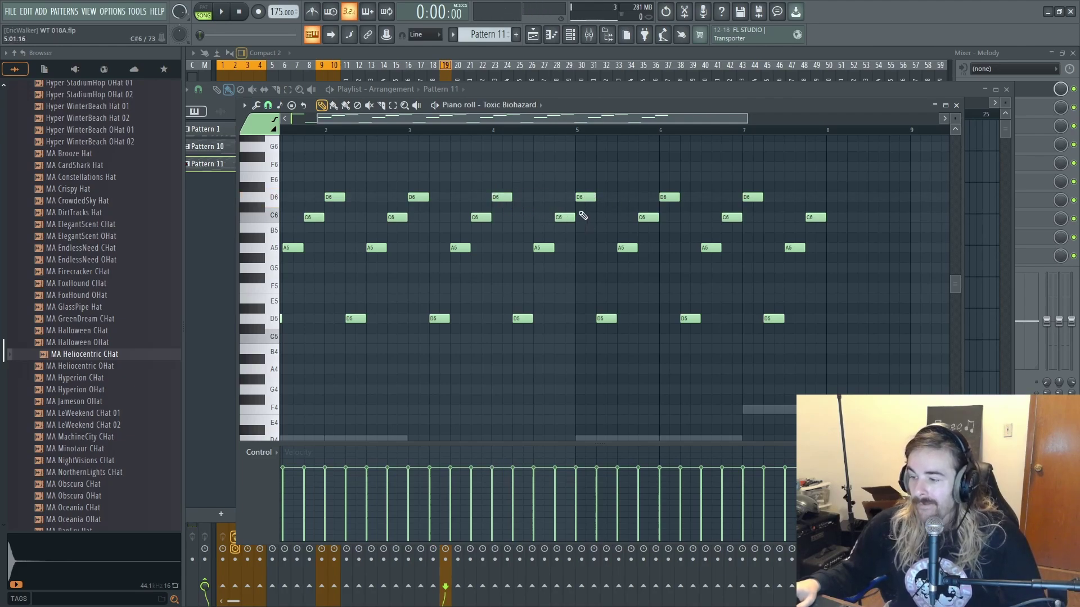
{"action": "right_click", "coordinate": [585, 197]}
{"action": "key", "text": "ctrl+z"}
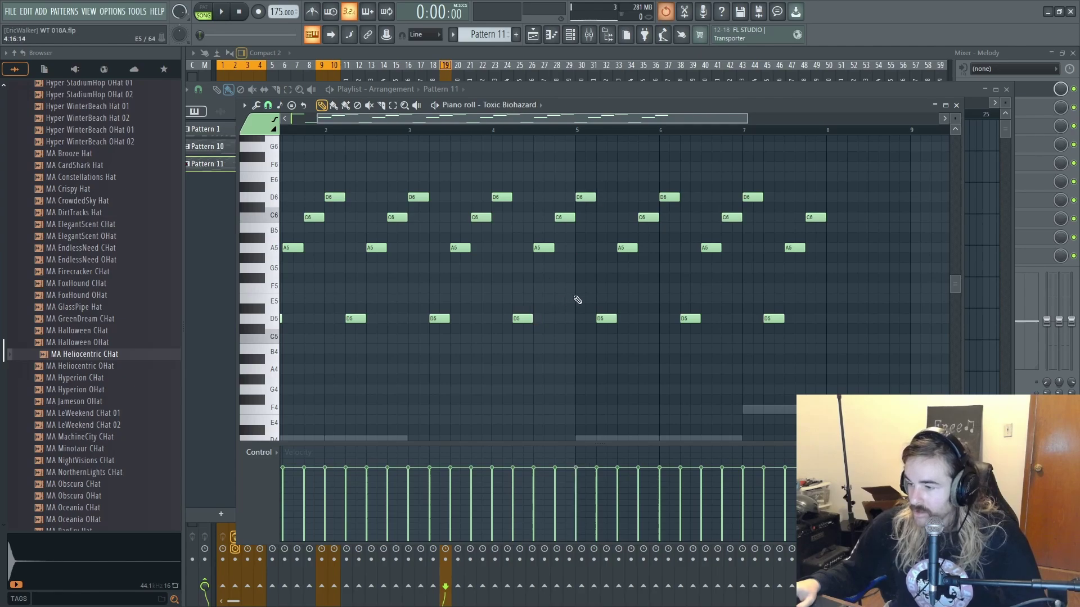
- Delete all Toxic Biohazard notes from bar 5 onward
{"action": "left_click_drag", "start_coordinate": [586, 324], "coordinate": [899, 259]}
{"action": "left_click_drag", "start_coordinate": [835, 144], "coordinate": [526, 395]}
{"action": "key", "text": "Delete"}
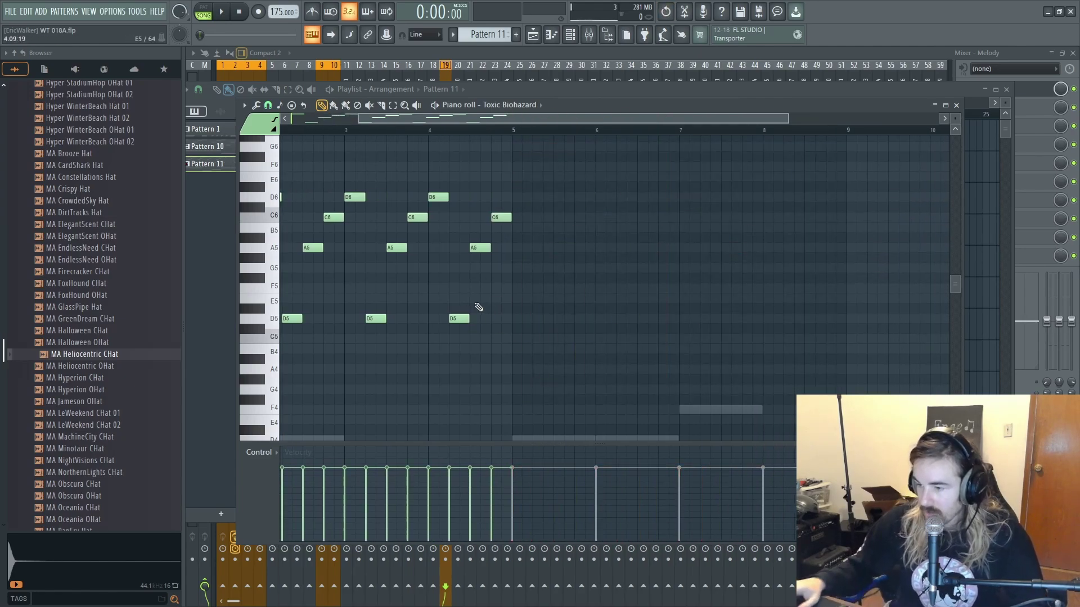
- Select the remaining four bars of Toxic Biohazard melody and duplicate them into bars 5 to 8
{"action": "scroll", "coordinate": [674, 366], "scroll_direction": "up", "scroll_amount": 3}
{"action": "left_click_drag", "start_coordinate": [785, 168], "coordinate": [163, 419]}
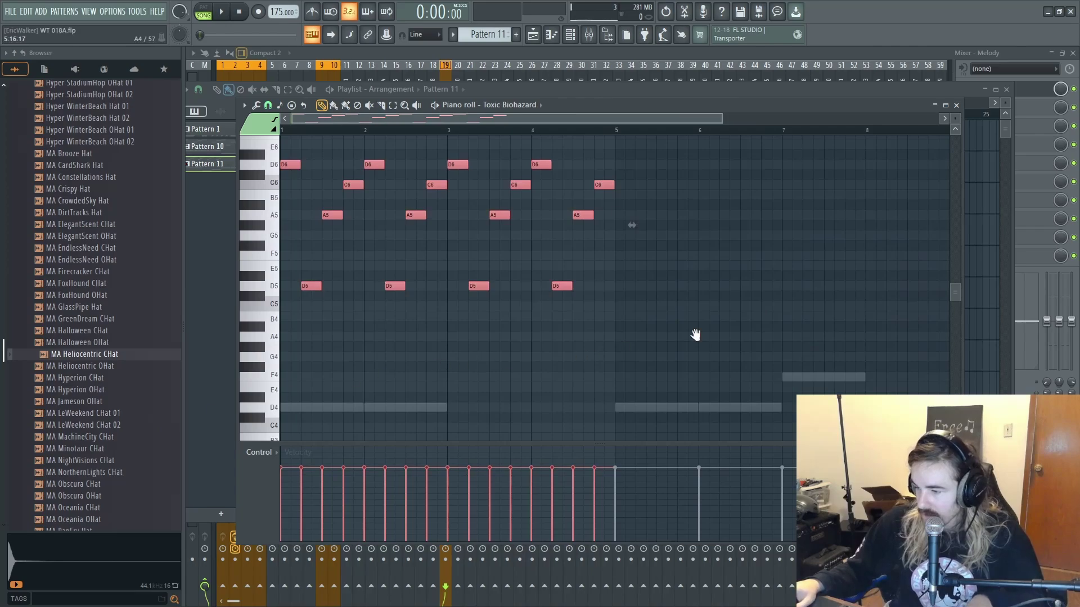
{"action": "left_click_drag", "start_coordinate": [696, 334], "coordinate": [354, 367]}
{"action": "key", "text": "ctrl+b"}
- Raise the SYT Sub note in bar 8 to C4 and play the song to hear the full progression
{"action": "scroll", "coordinate": [416, 373], "scroll_direction": "down", "scroll_amount": 3}
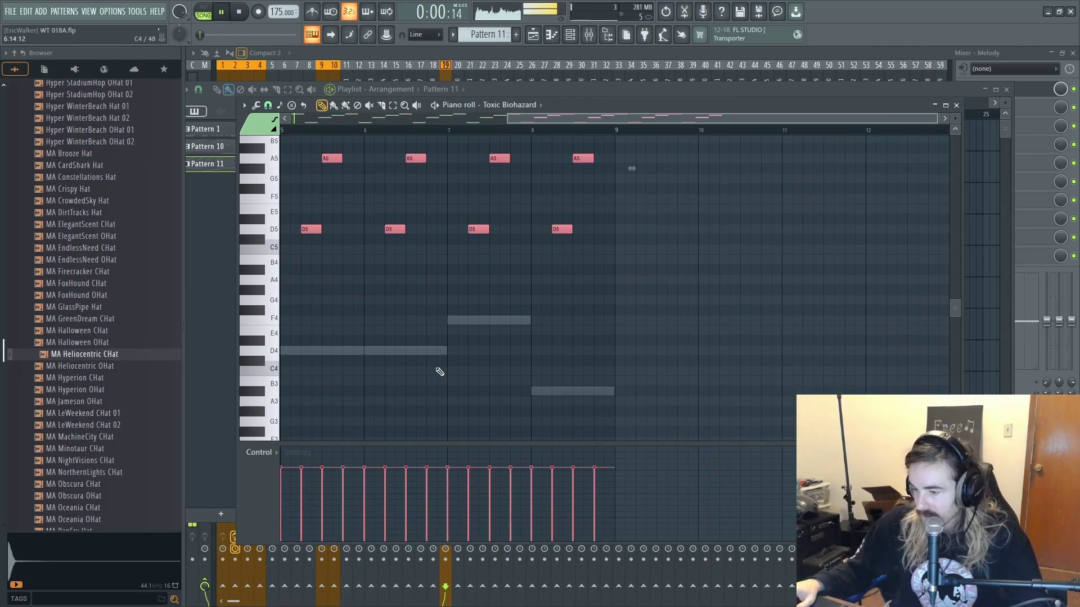
{"action": "right_click", "coordinate": [546, 394]}
{"action": "right_click", "coordinate": [546, 395]}
{"action": "left_click_drag", "start_coordinate": [545, 392], "coordinate": [545, 368]}
{"action": "key", "text": "space"}
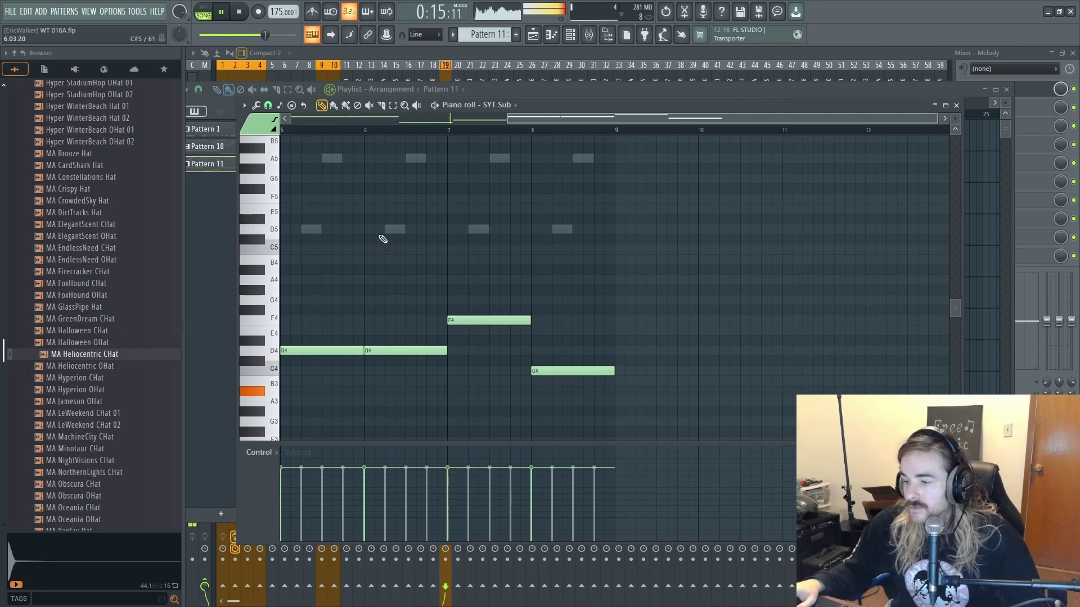
{"action": "key", "text": "space"}
- Move all the playlist clips on Tracks 1 and 6 eight bars later so they start at bar 9
{"action": "left_click", "coordinate": [571, 38]}
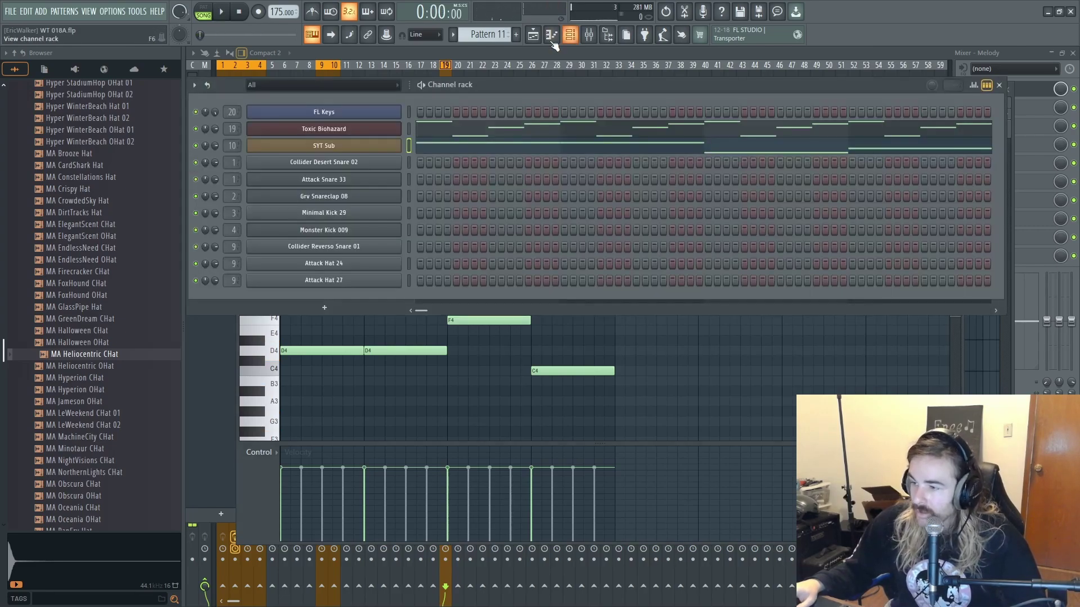
{"action": "left_click", "coordinate": [541, 39]}
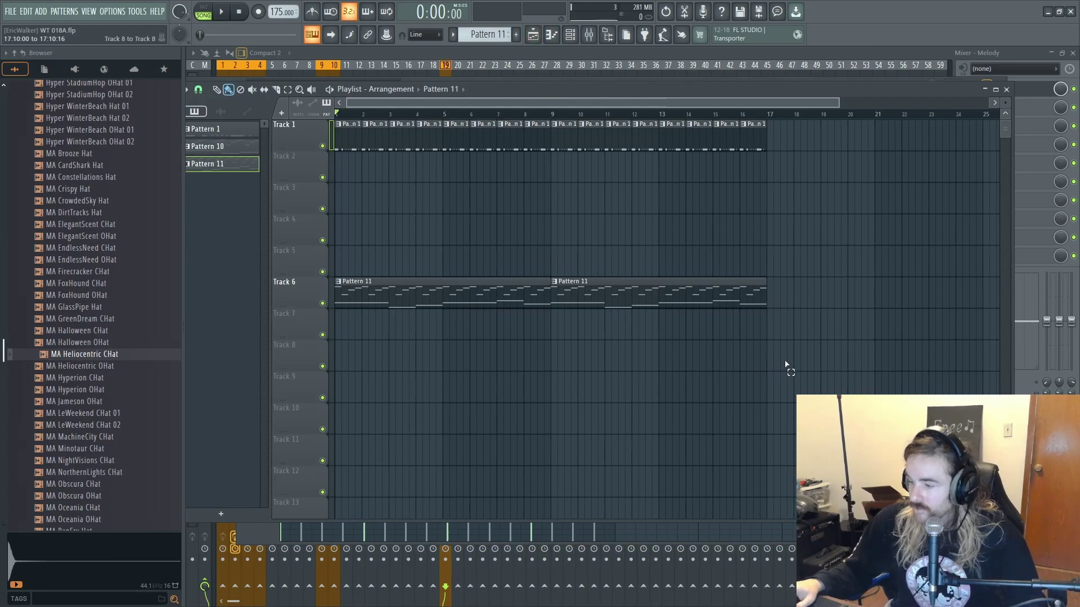
{"action": "left_click_drag", "start_coordinate": [786, 366], "coordinate": [88, 11]}
{"action": "left_click_drag", "start_coordinate": [377, 275], "coordinate": [599, 286]}
{"action": "left_click", "coordinate": [497, 221]}
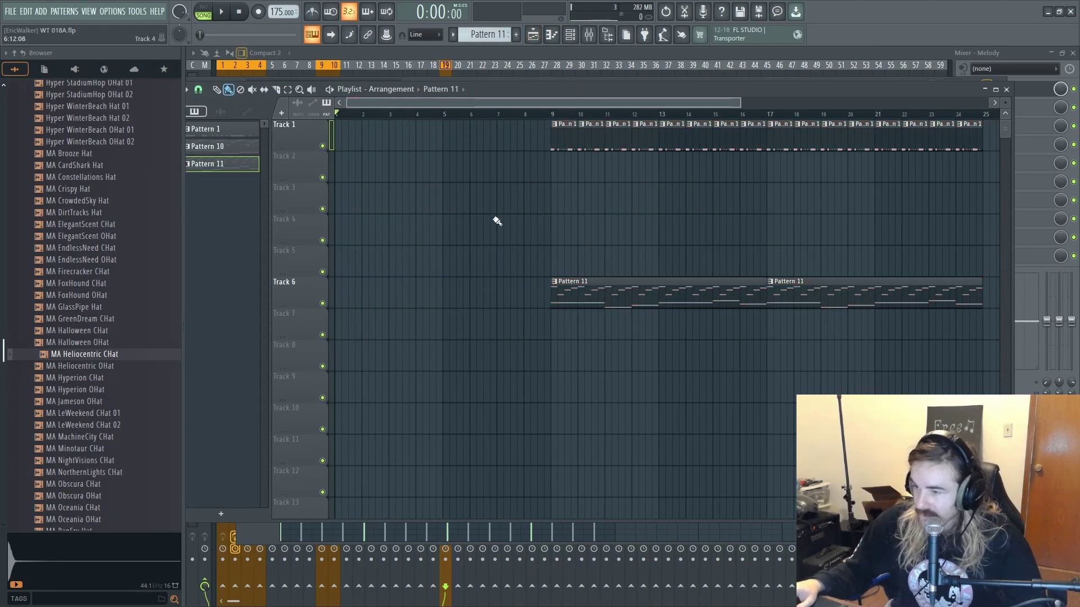
- Select and copy the SYT Sub notes D4, G3 and A#3 in bars 1, 3 and 4 of Pattern 11
{"action": "left_click", "coordinate": [563, 38]}
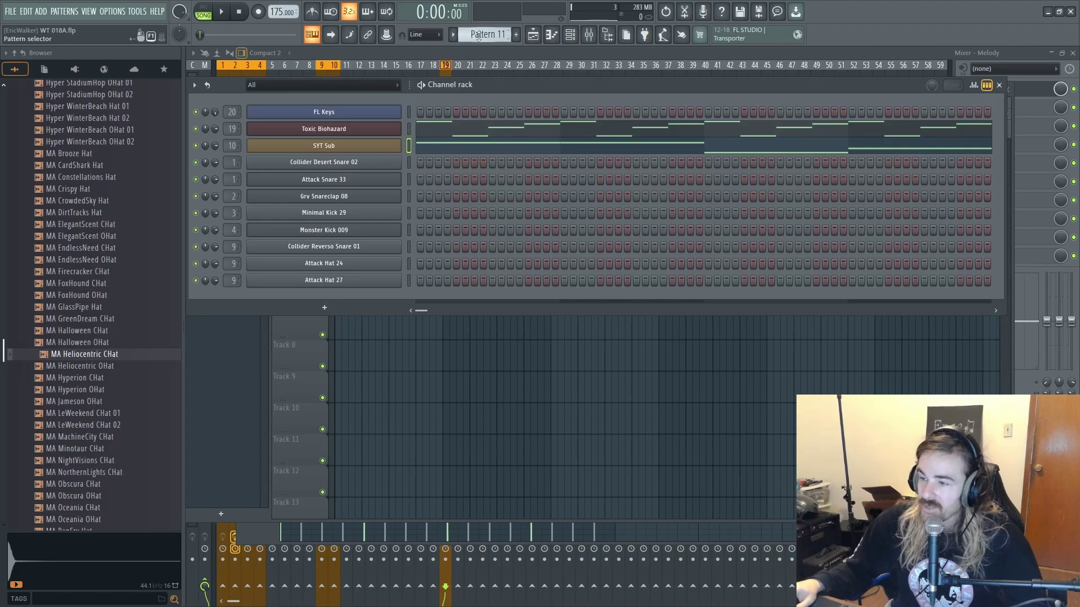
{"action": "left_click", "coordinate": [478, 151]}
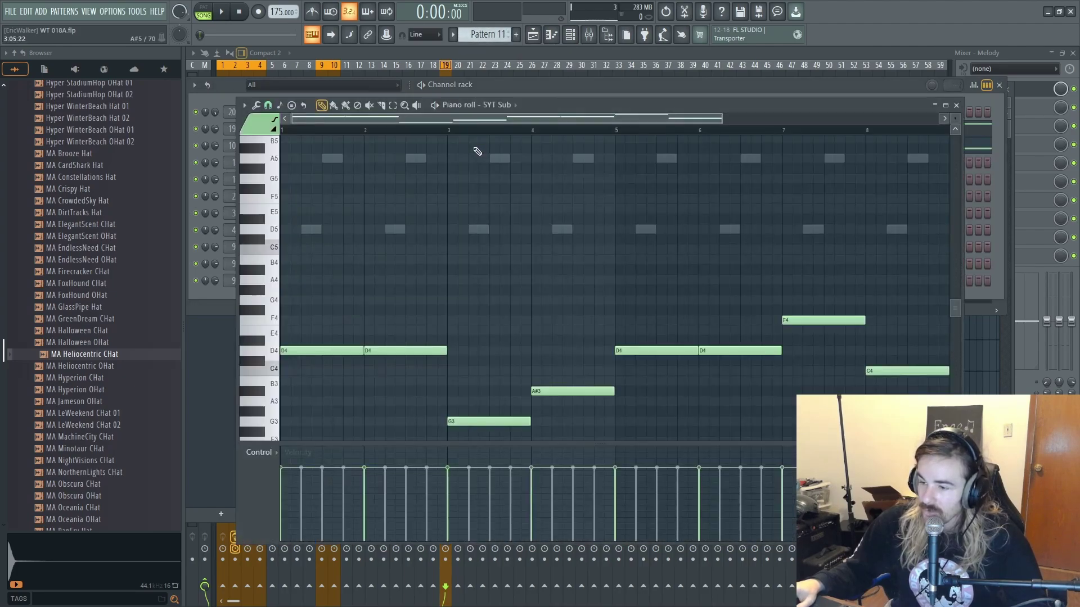
{"action": "left_click_drag", "start_coordinate": [315, 314], "coordinate": [317, 388]}
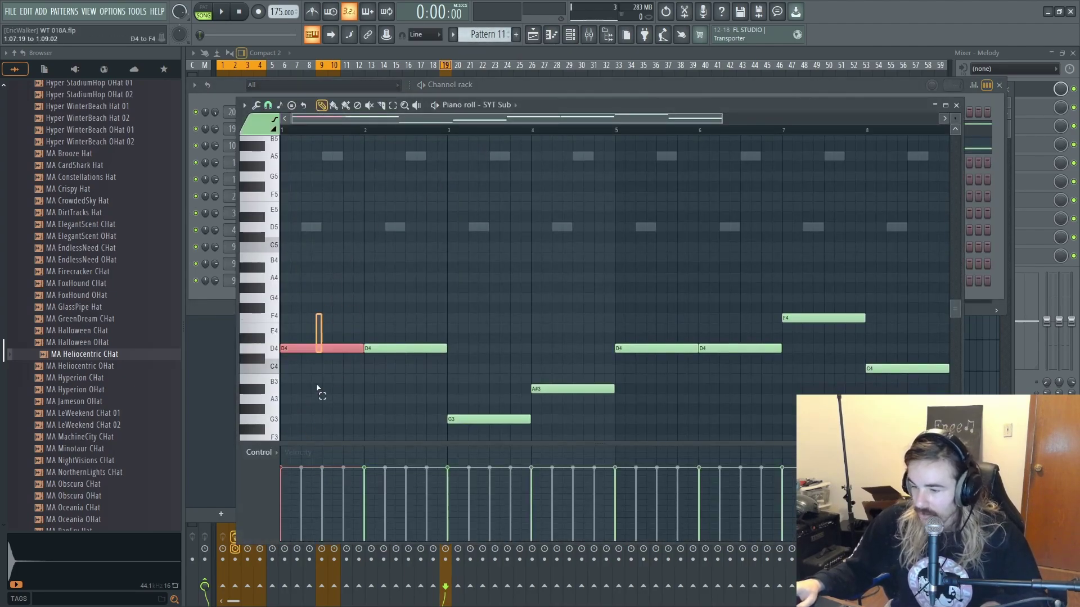
{"action": "left_click_drag", "start_coordinate": [480, 419], "coordinate": [549, 416]}
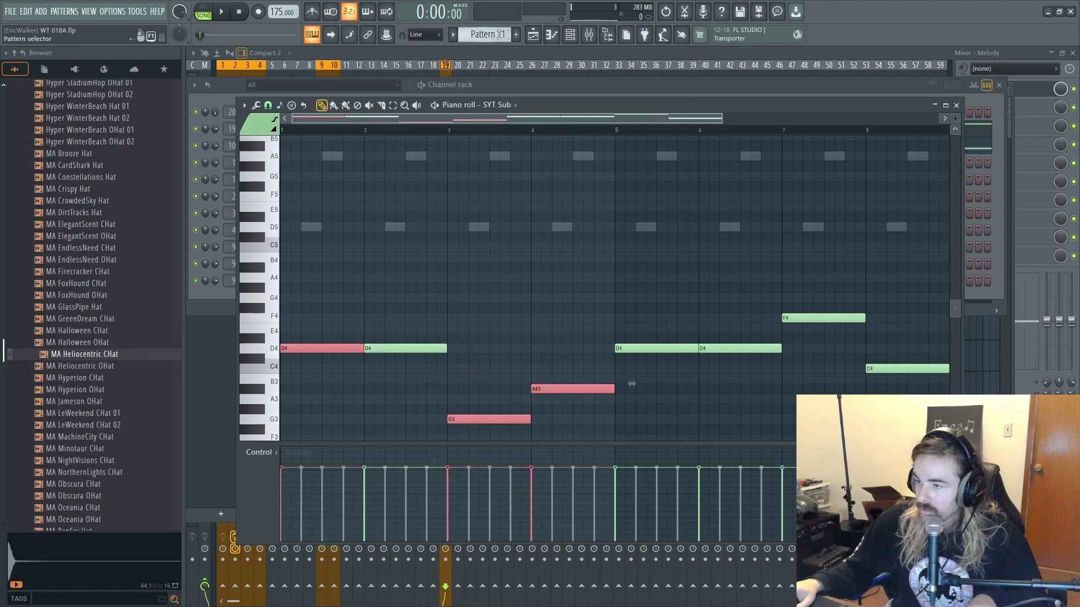
- Switch to a new Pattern 12 and paste the three copied notes into the FL Keys piano roll
{"action": "scroll", "coordinate": [500, 35], "scroll_direction": "down", "scroll_amount": 1}
{"action": "left_click", "coordinate": [572, 34]}
{"action": "left_click", "coordinate": [572, 33]}
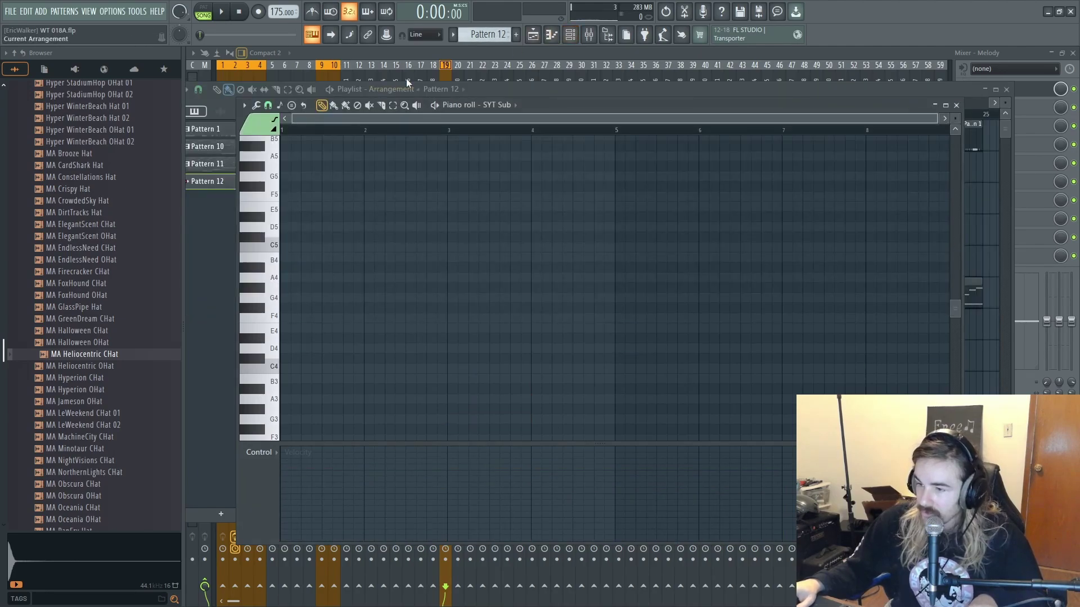
{"action": "left_click", "coordinate": [570, 35]}
{"action": "left_click", "coordinate": [393, 110]}
{"action": "left_click", "coordinate": [427, 117]}
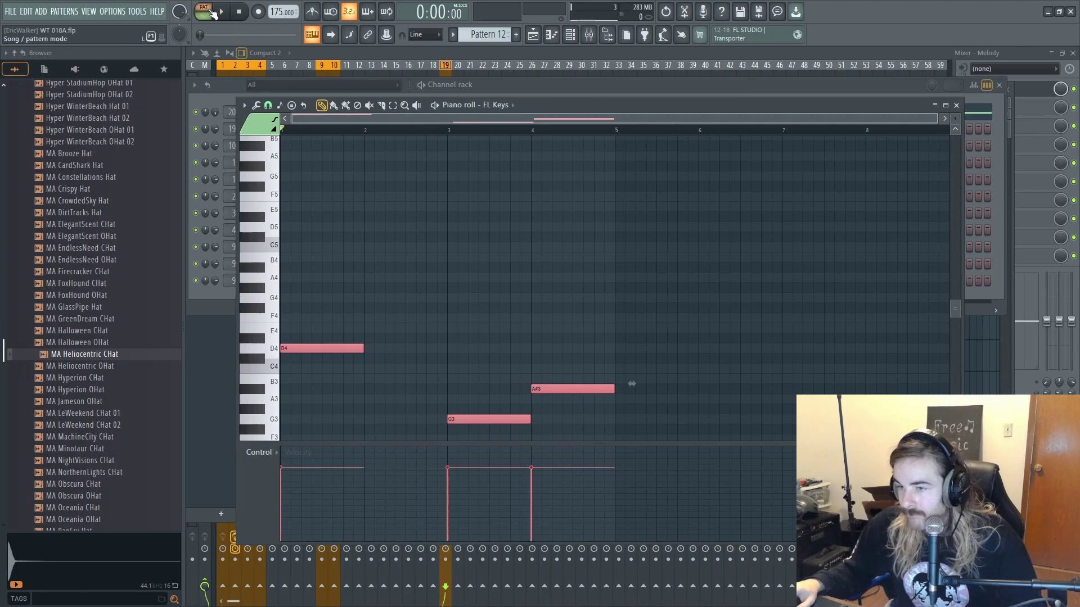
- Lengthen the FL Keys D4 note to two bars, duplicate all three notes seven semitones higher, and play the pattern
{"action": "right_click", "coordinate": [424, 322]}
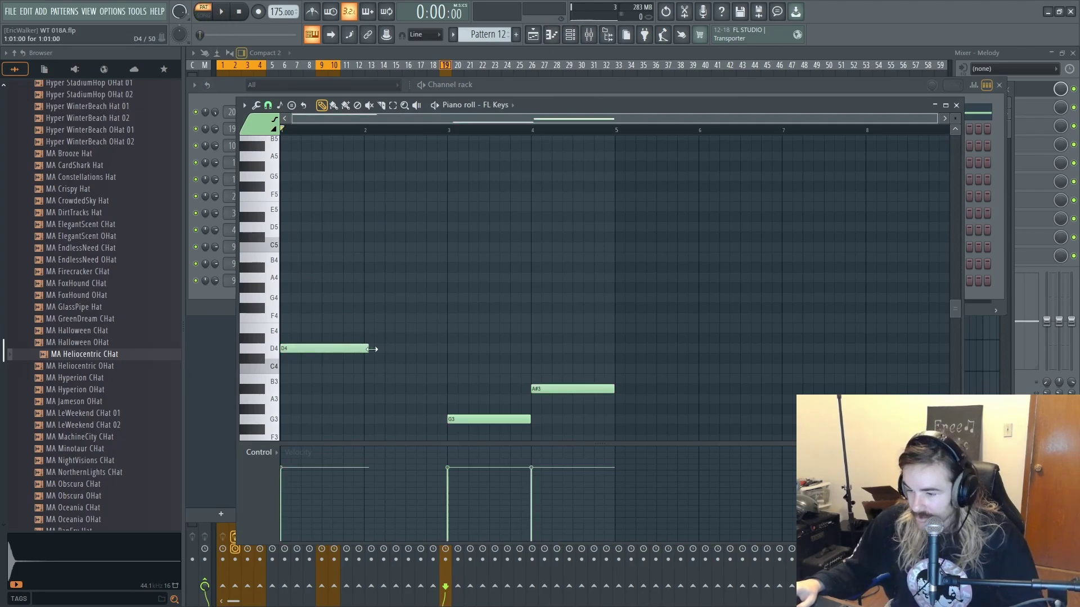
{"action": "left_click_drag", "start_coordinate": [372, 350], "coordinate": [443, 353]}
{"action": "scroll", "coordinate": [618, 253], "scroll_direction": "down", "scroll_amount": 4}
{"action": "left_click_drag", "start_coordinate": [706, 171], "coordinate": [190, 336]}
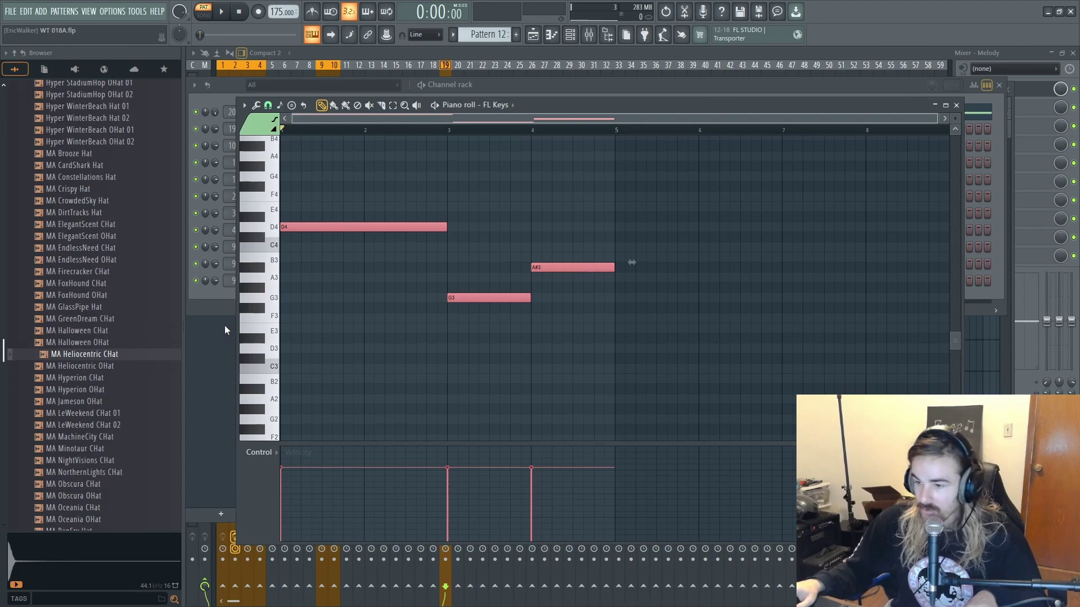
{"action": "left_click_drag", "start_coordinate": [308, 226], "coordinate": [303, 156], "text": "shift"}
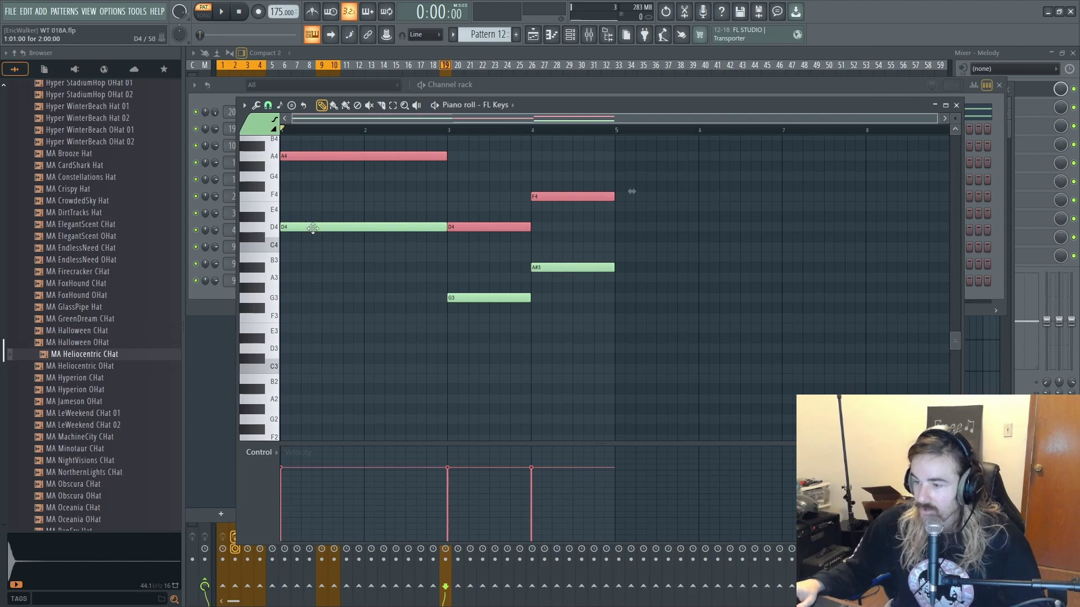
{"action": "scroll", "coordinate": [325, 252], "scroll_direction": "up", "scroll_amount": 4}
{"action": "key", "text": "ctrl+d"}
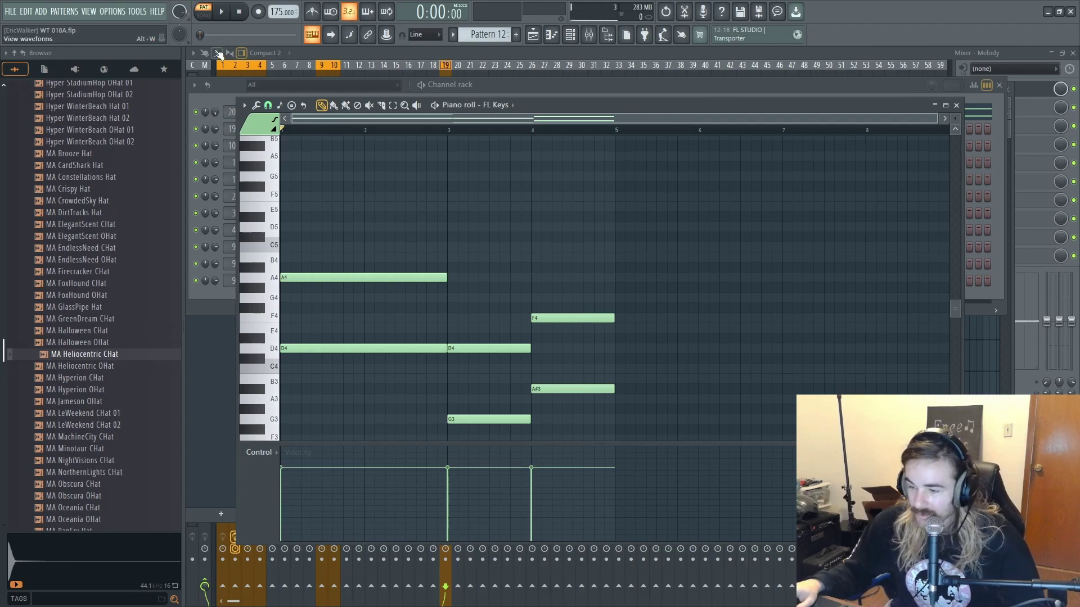
{"action": "key", "text": "space"}
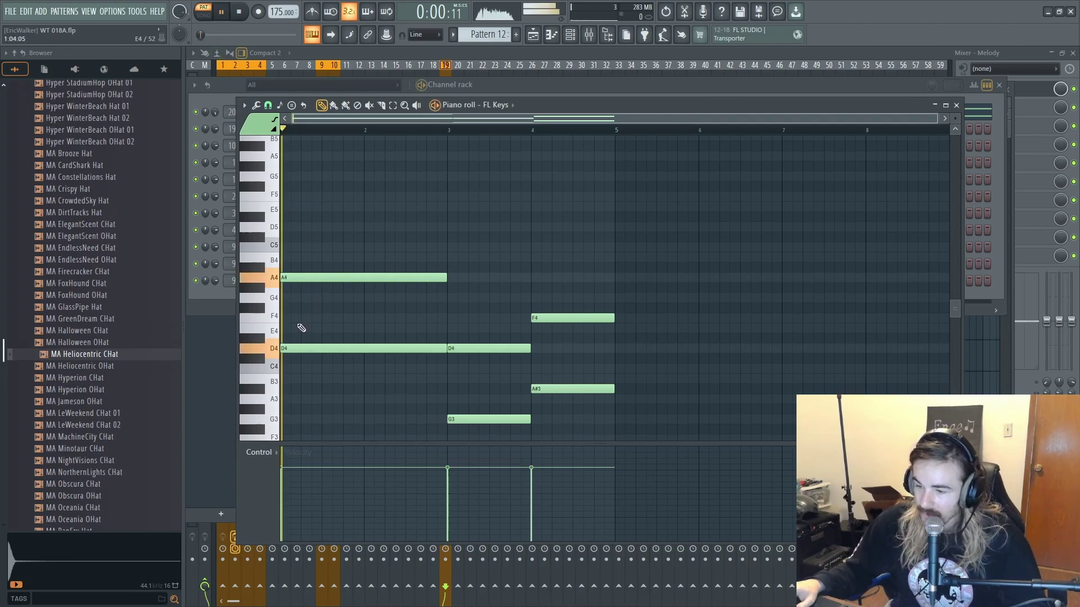
- Move the lower D4, G3 and A#3 notes down an octave to D3, G2 and A#2, and play the pattern
{"action": "key", "text": "space"}
{"action": "scroll", "coordinate": [341, 318], "scroll_direction": "down", "scroll_amount": 2}
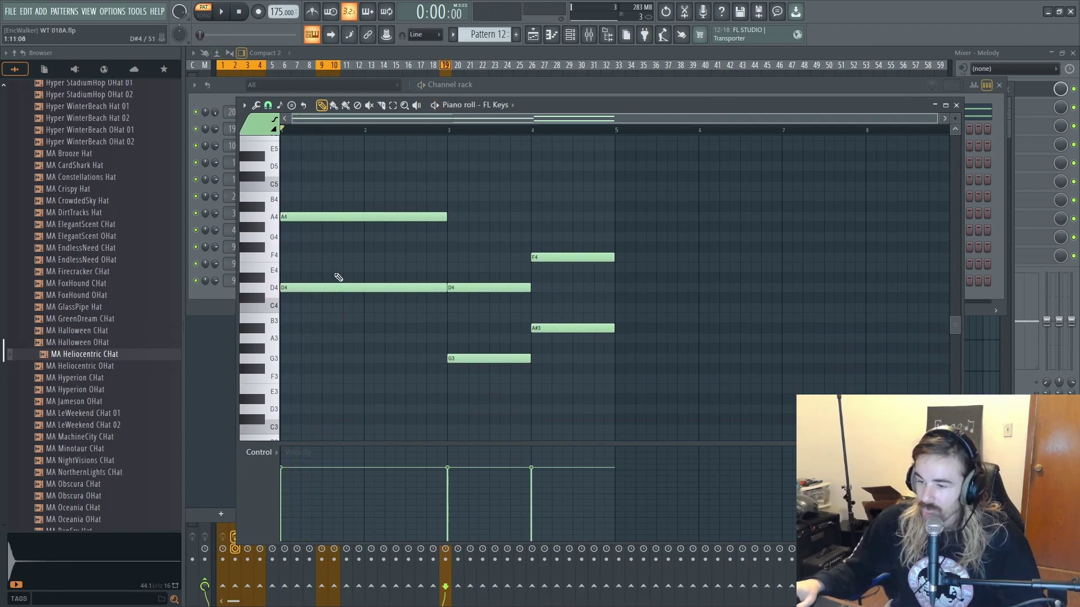
{"action": "left_click", "coordinate": [341, 287], "text": "ctrl+shift"}
{"action": "left_click", "coordinate": [478, 358], "text": "ctrl+shift"}
{"action": "left_click", "coordinate": [568, 327], "text": "ctrl+shift"}
{"action": "scroll", "coordinate": [375, 297], "scroll_direction": "down", "scroll_amount": 1}
{"action": "scroll", "coordinate": [375, 297], "scroll_direction": "down", "scroll_amount": 2}
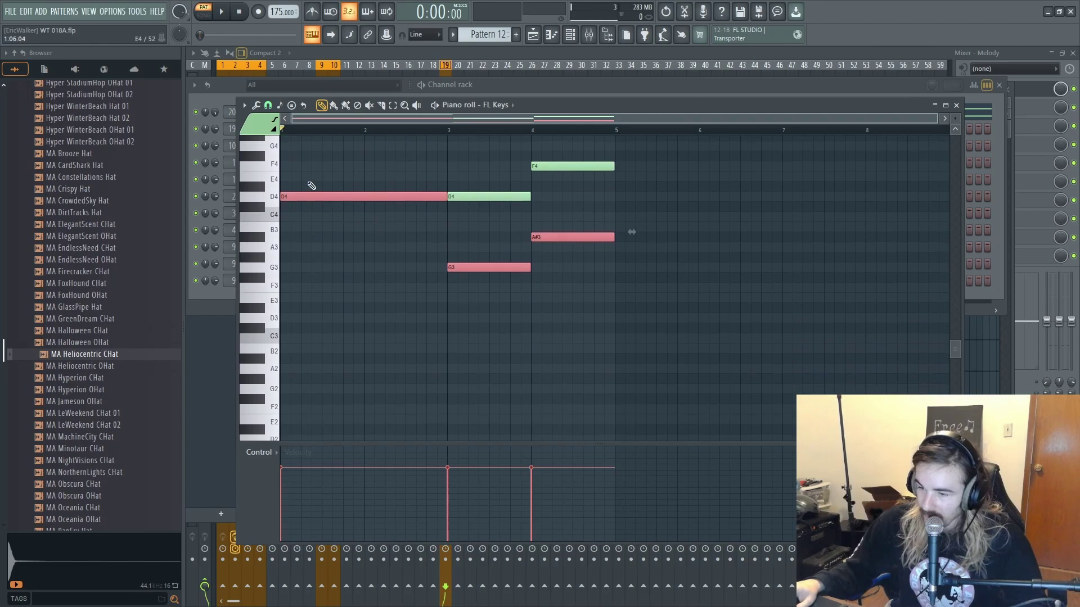
{"action": "left_click_drag", "start_coordinate": [304, 194], "coordinate": [272, 315]}
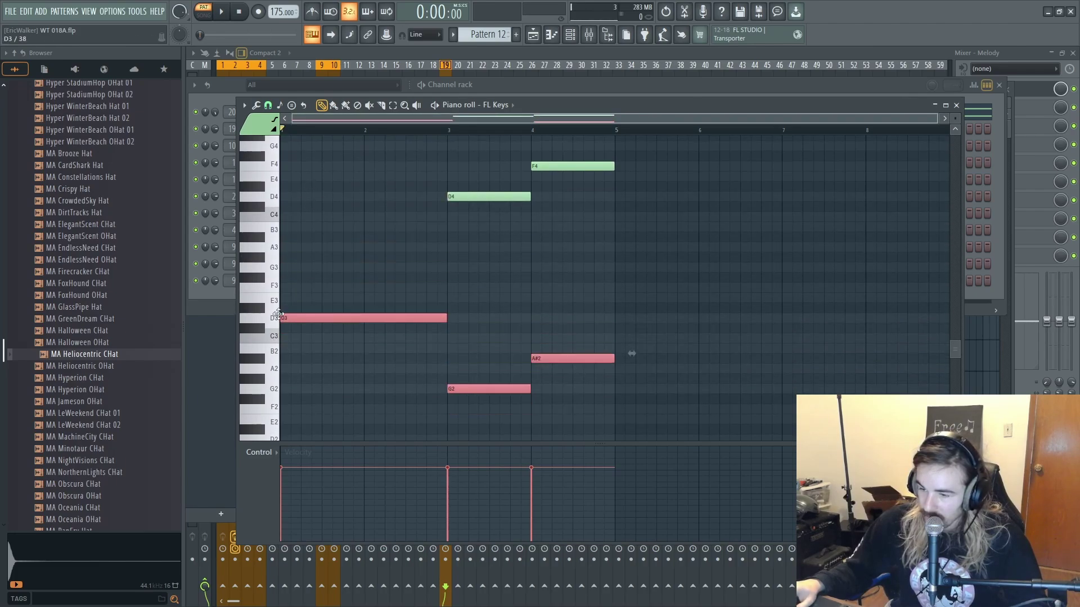
{"action": "key", "text": "space"}
{"action": "scroll", "coordinate": [333, 316], "scroll_direction": "up", "scroll_amount": 8}
{"action": "scroll", "coordinate": [341, 350], "scroll_direction": "down", "scroll_amount": 4}
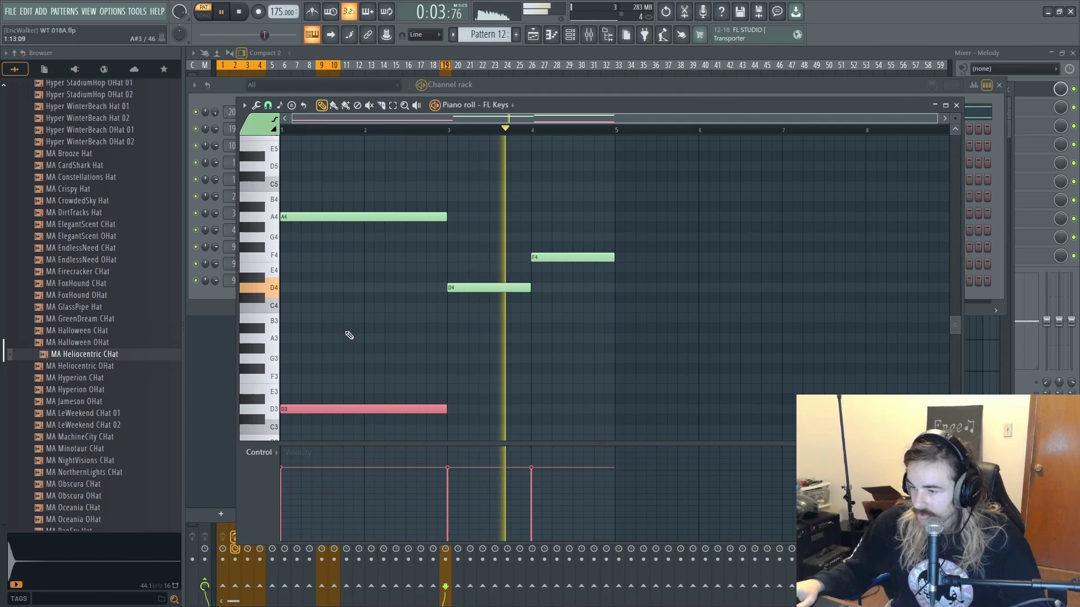
{"action": "right_click", "coordinate": [347, 335]}
{"action": "key", "text": "space"}
- Add D5 over bars 1 and 2, C5 in bar 3 and D5 in bar 4, playing the pattern to check them
{"action": "scroll", "coordinate": [317, 283], "scroll_direction": "up", "scroll_amount": 3}
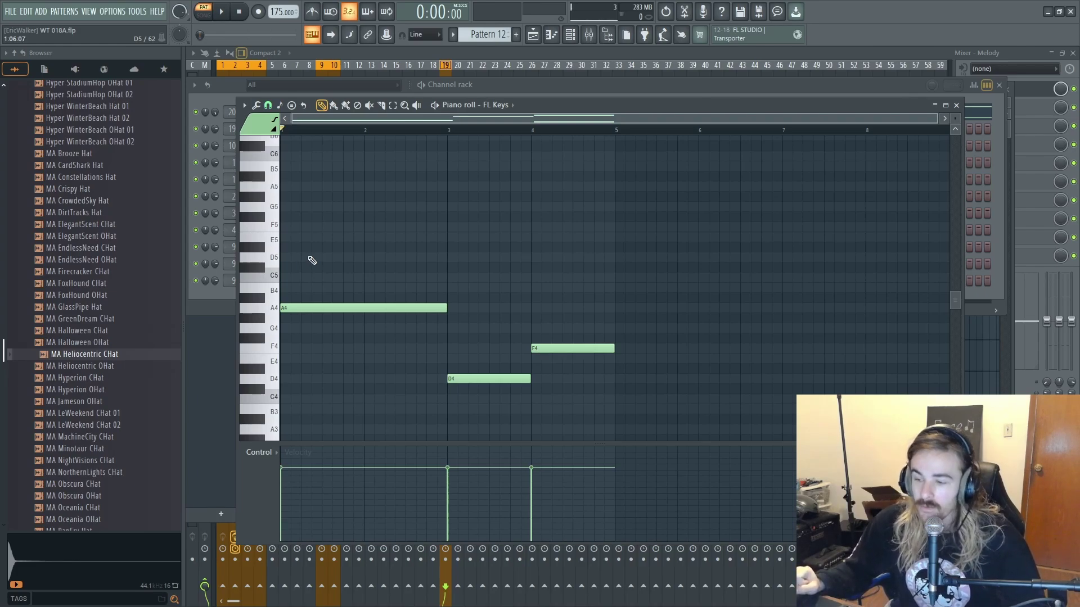
{"action": "left_click", "coordinate": [311, 257]}
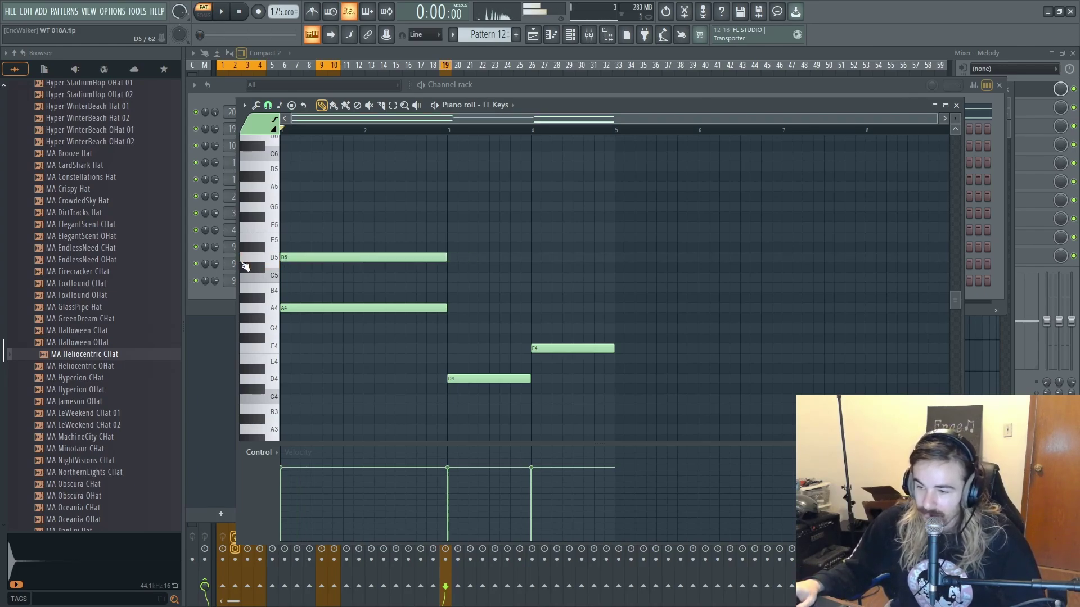
{"action": "key", "text": "space"}
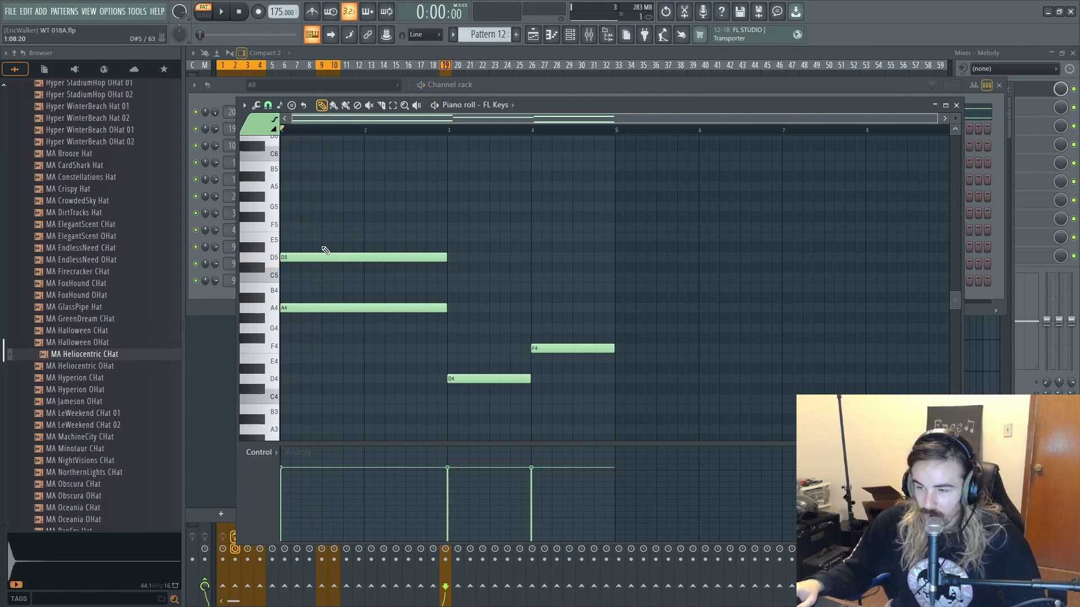
{"action": "left_click", "coordinate": [484, 381]}
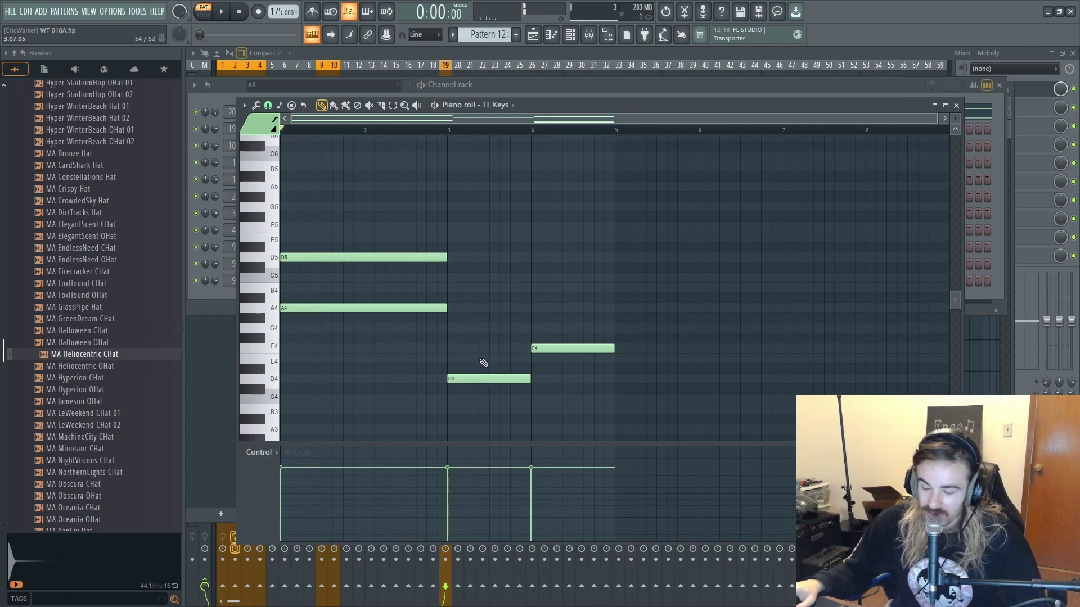
{"action": "left_click", "coordinate": [450, 277]}
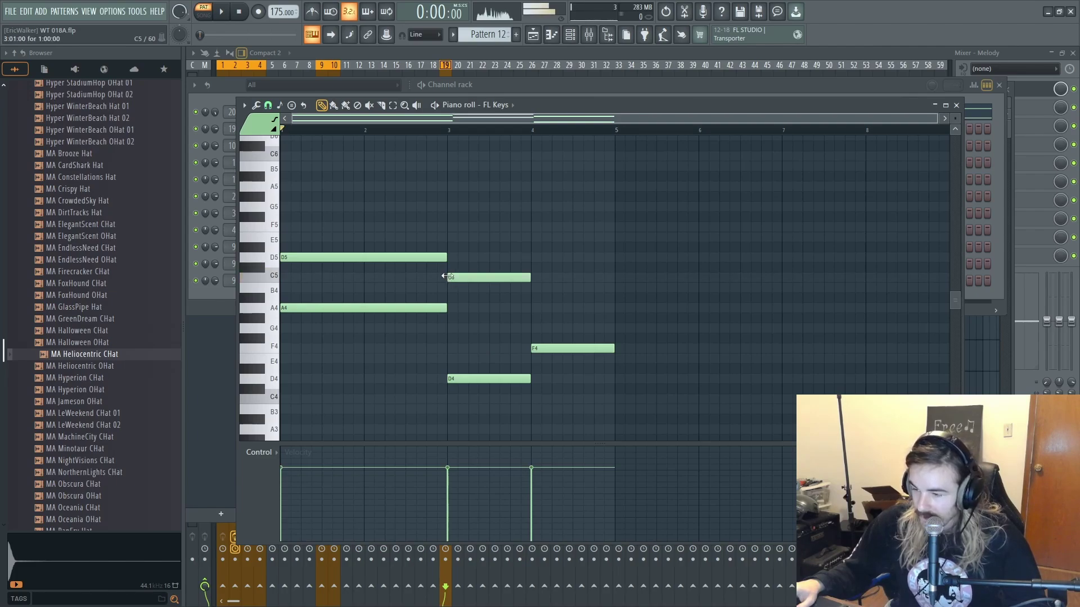
{"action": "key", "text": "space"}
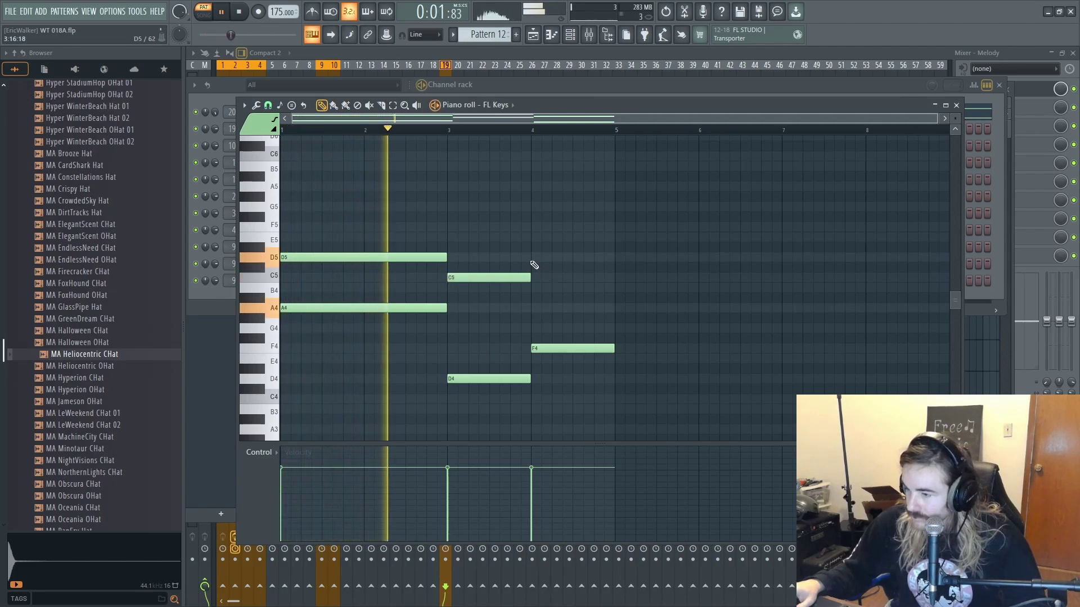
{"action": "left_click", "coordinate": [534, 258]}
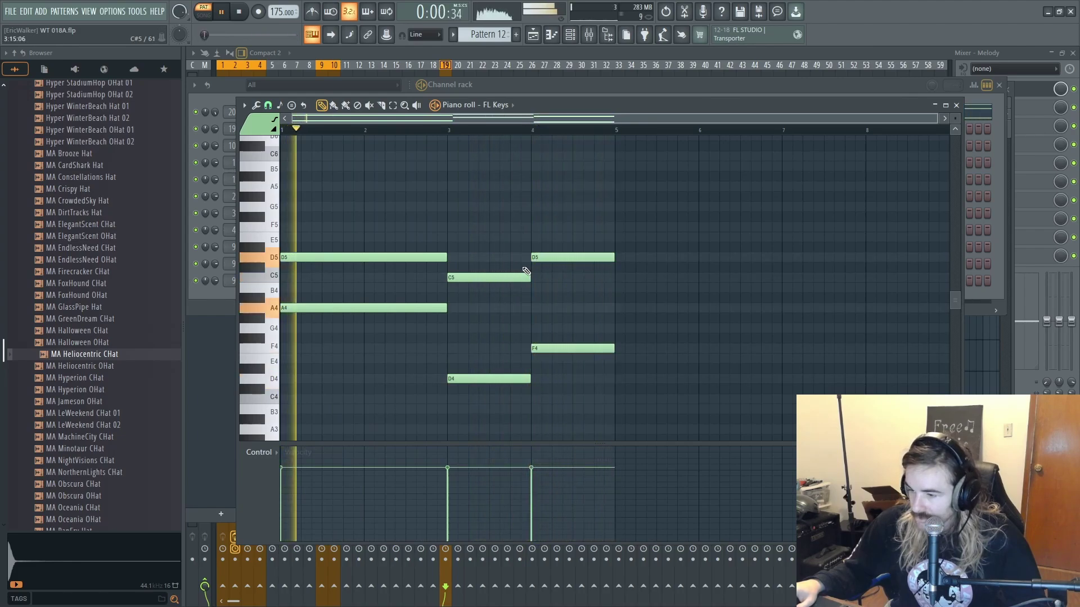
{"action": "key", "text": "space"}
- Add a top voice of A5 over bars 1 and 2 and F5 in bars 3 and 4, and play the pattern
{"action": "left_click", "coordinate": [287, 206]}
{"action": "left_click_drag", "start_coordinate": [278, 194], "coordinate": [279, 186]}
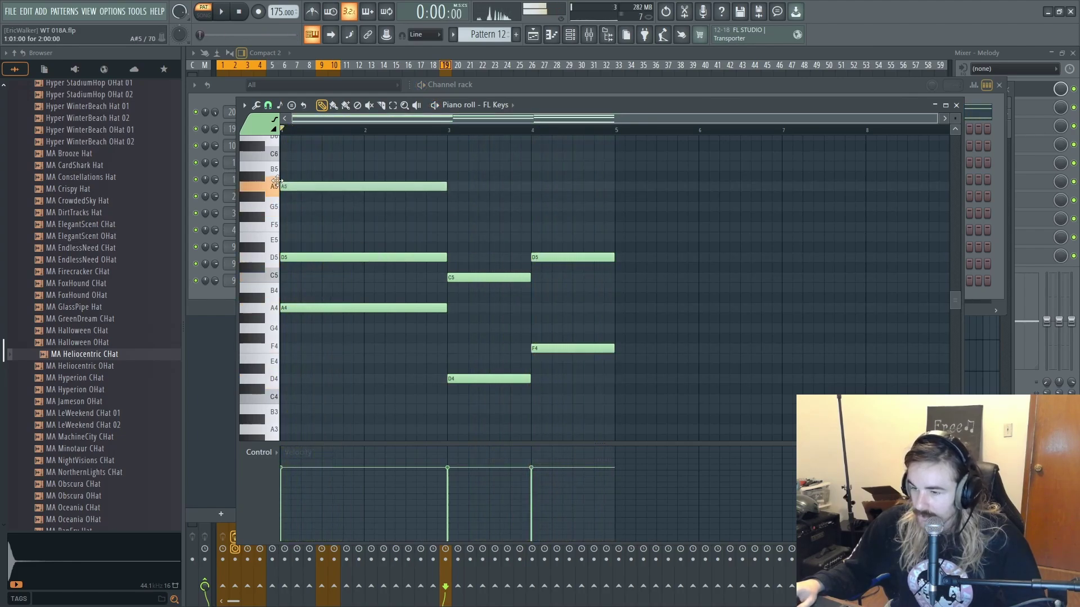
{"action": "key", "text": "space"}
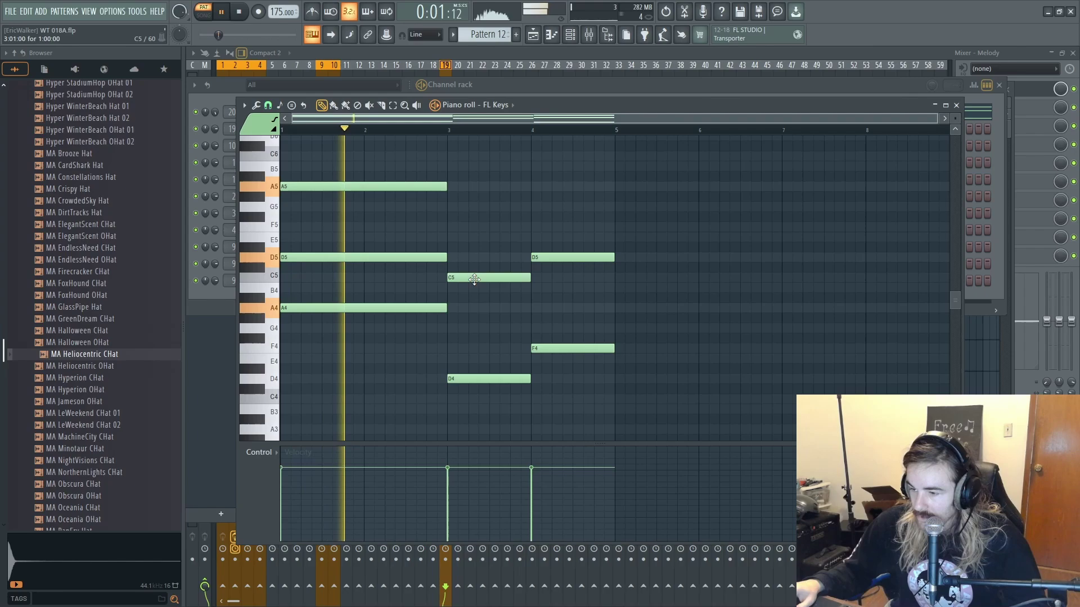
{"action": "left_click", "coordinate": [449, 228]}
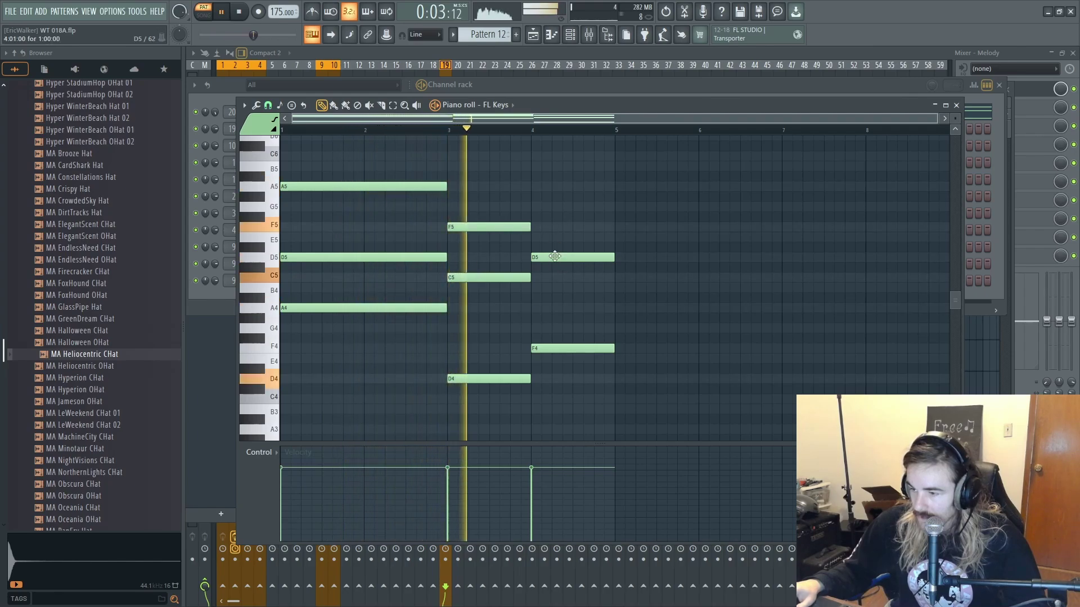
{"action": "left_click", "coordinate": [537, 207]}
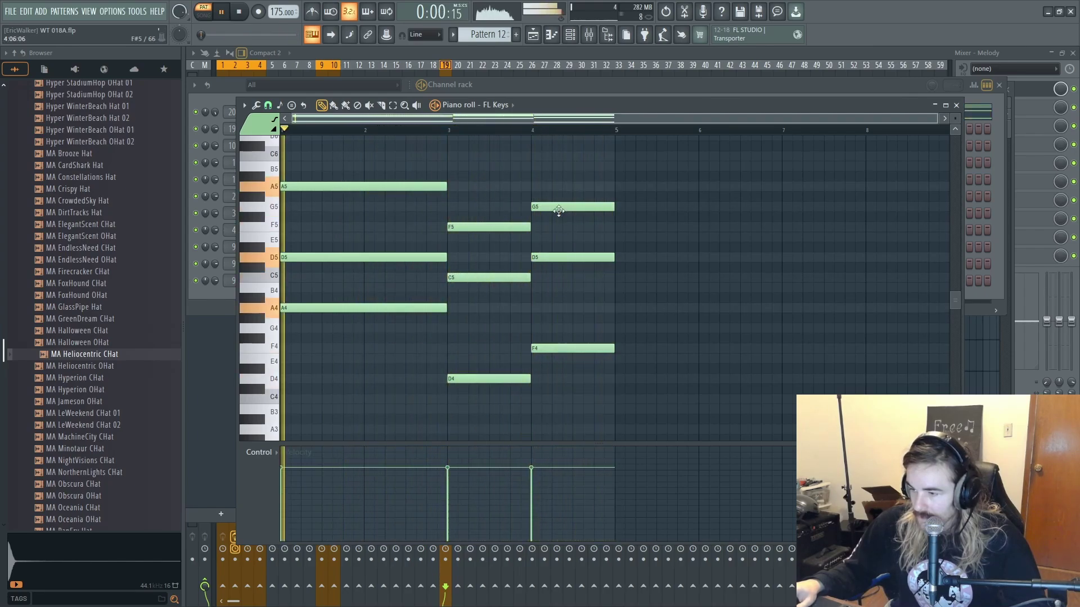
{"action": "left_click_drag", "start_coordinate": [559, 207], "coordinate": [559, 228]}
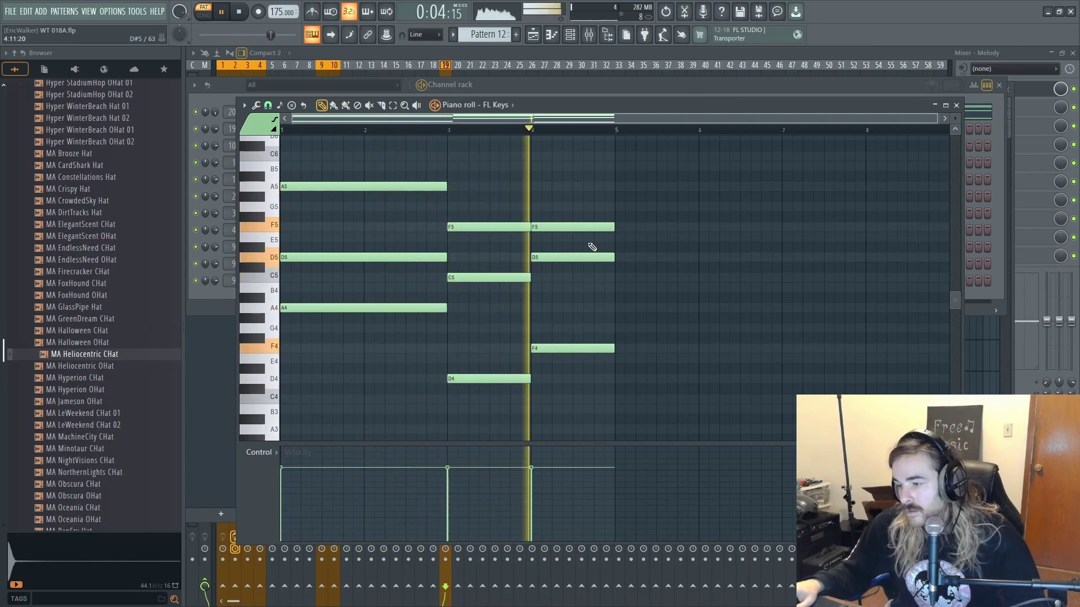
{"action": "key", "text": "space"}
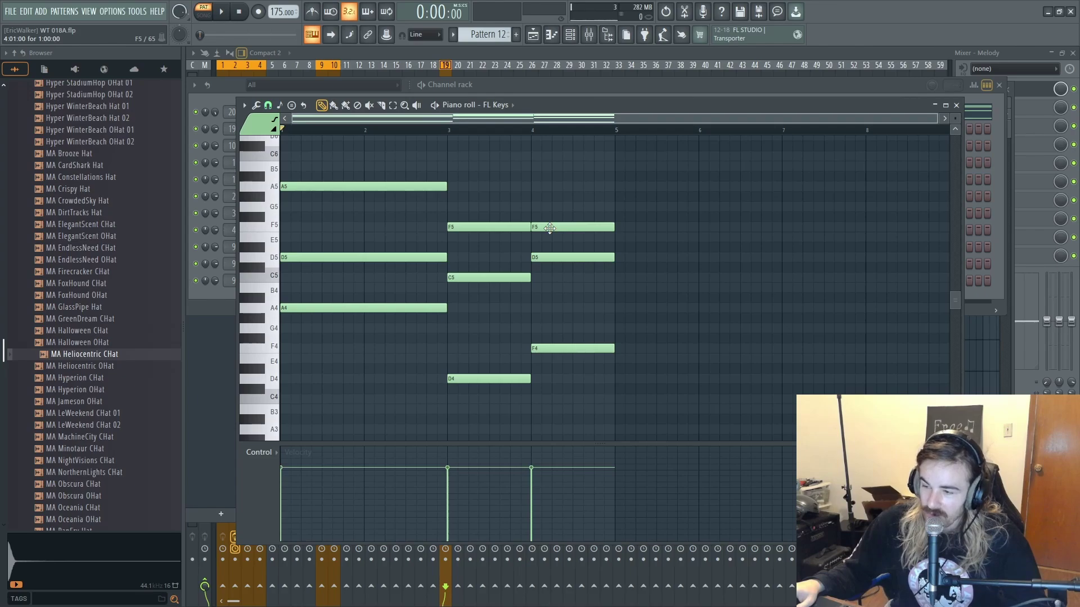
{"action": "scroll", "coordinate": [551, 231], "scroll_direction": "up", "scroll_amount": 2}
{"action": "scroll", "coordinate": [647, 258], "scroll_direction": "up", "scroll_amount": 4}
{"action": "key", "text": "space"}
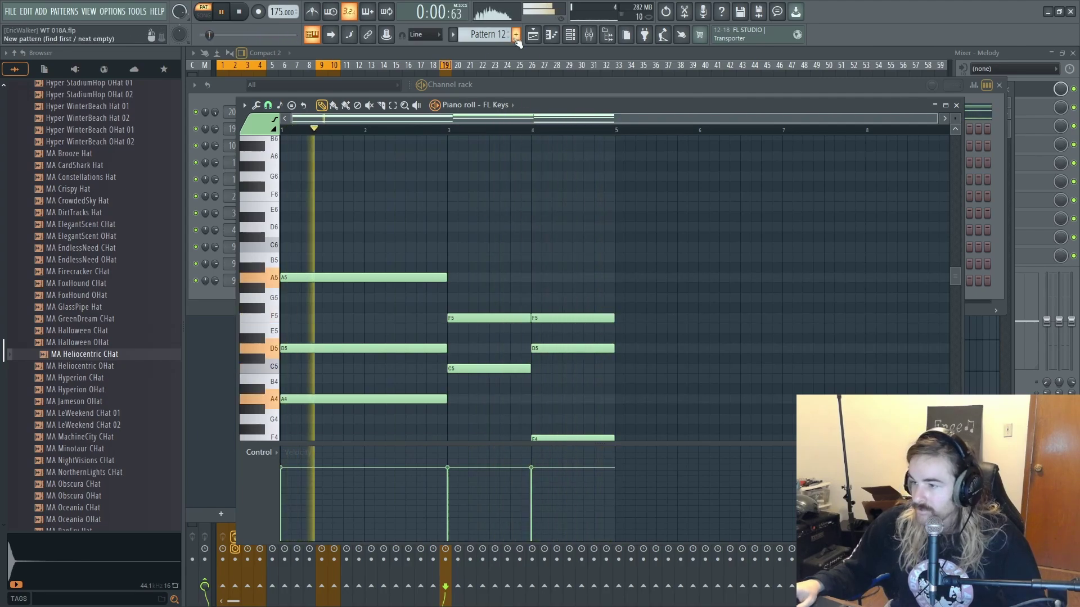
{"action": "key", "text": "space"}
- Select all the FL Keys notes of the first four bars and duplicate them into bars 5 to 8
{"action": "scroll", "coordinate": [572, 215], "scroll_direction": "down", "scroll_amount": 4}
{"action": "scroll", "coordinate": [587, 205], "scroll_direction": "up", "scroll_amount": 3}
{"action": "left_click_drag", "start_coordinate": [726, 162], "coordinate": [222, 532]}
{"action": "scroll", "coordinate": [506, 326], "scroll_direction": "down", "scroll_amount": 3}
{"action": "left_click_drag", "start_coordinate": [523, 362], "coordinate": [501, 388]}
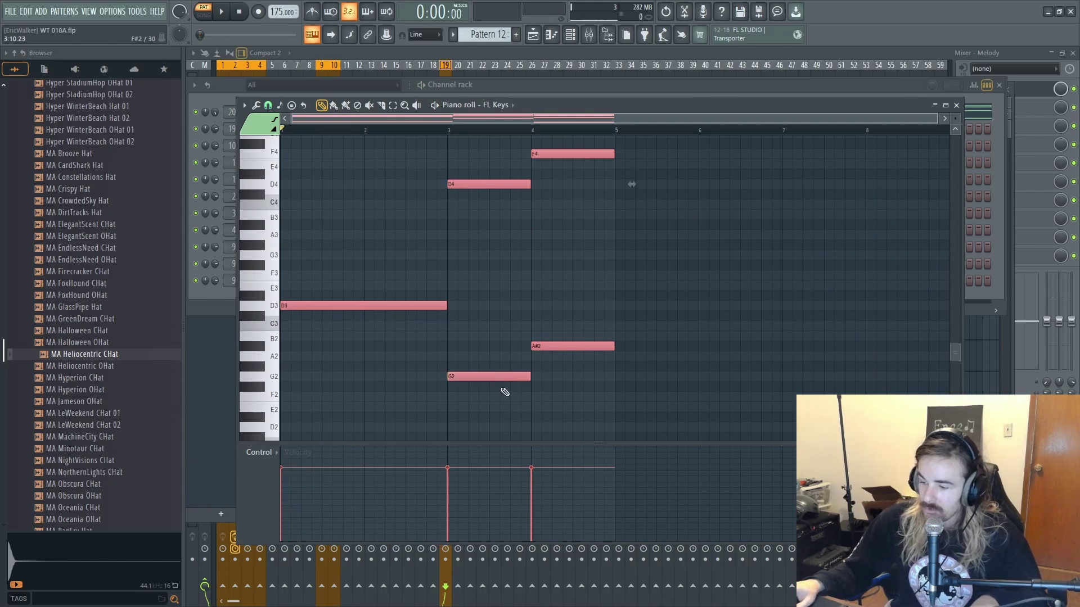
{"action": "key", "text": "ctrl+b"}
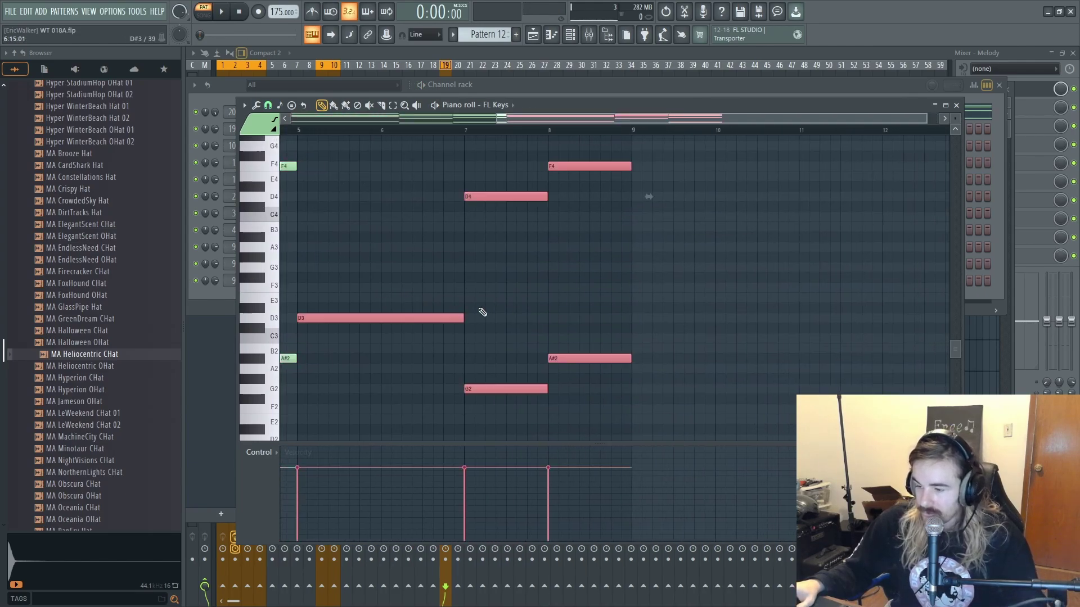
- Try other bass notes in the repeat, F3 and G3 in bar 7 and C3 in bar 8, and play the pattern
{"action": "left_click", "coordinate": [514, 384], "text": "ctrl"}
{"action": "left_click_drag", "start_coordinate": [505, 385], "coordinate": [504, 278]}
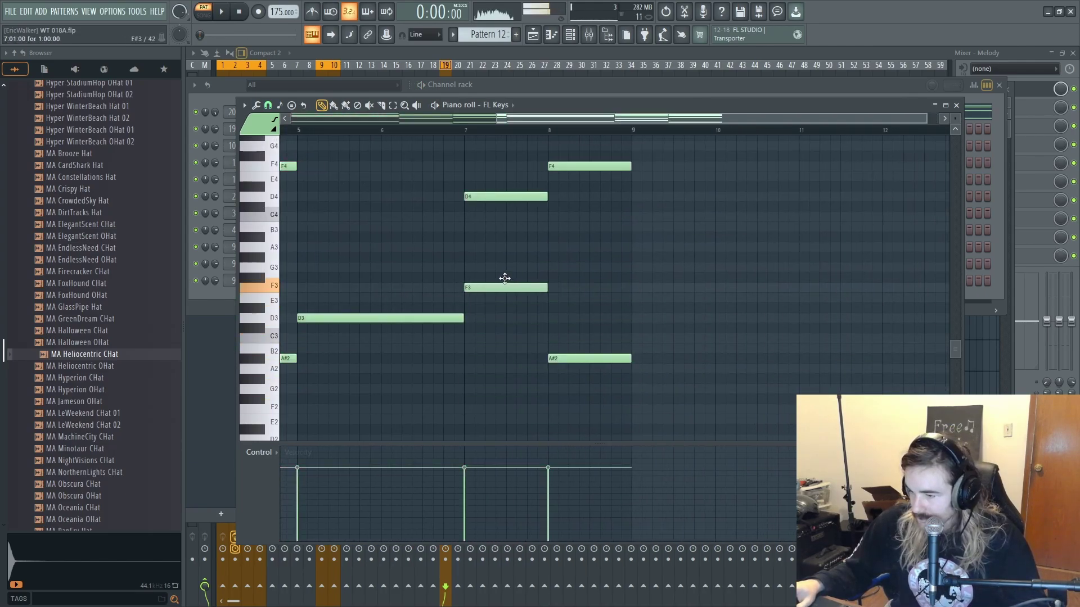
{"action": "left_click_drag", "start_coordinate": [546, 345], "coordinate": [557, 339]}
{"action": "right_click", "coordinate": [561, 360]}
{"action": "key", "text": "space"}
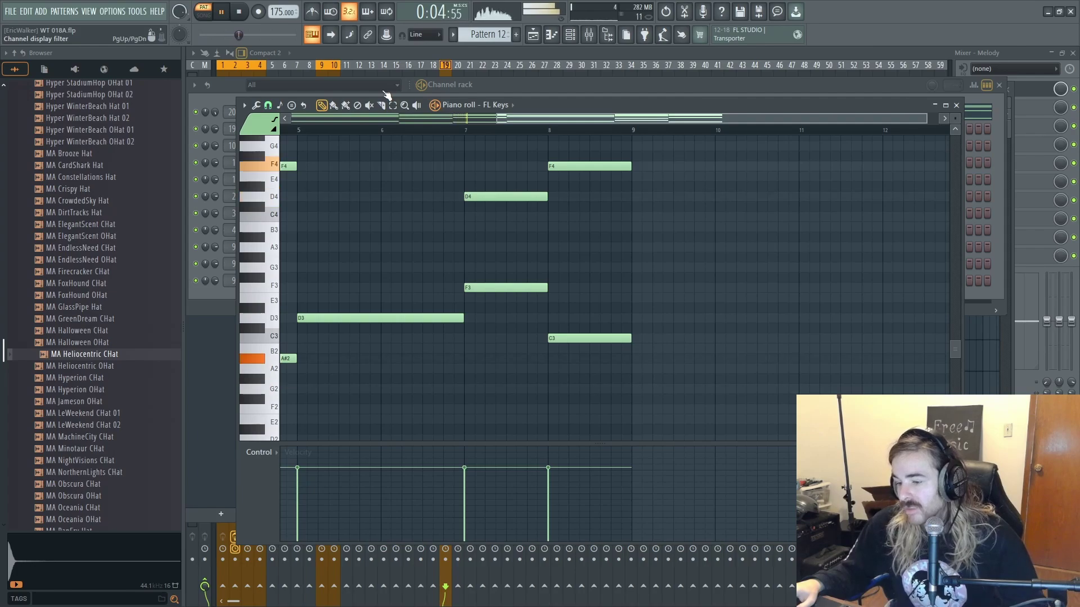
{"action": "scroll", "coordinate": [497, 292], "scroll_direction": "up", "scroll_amount": 3}
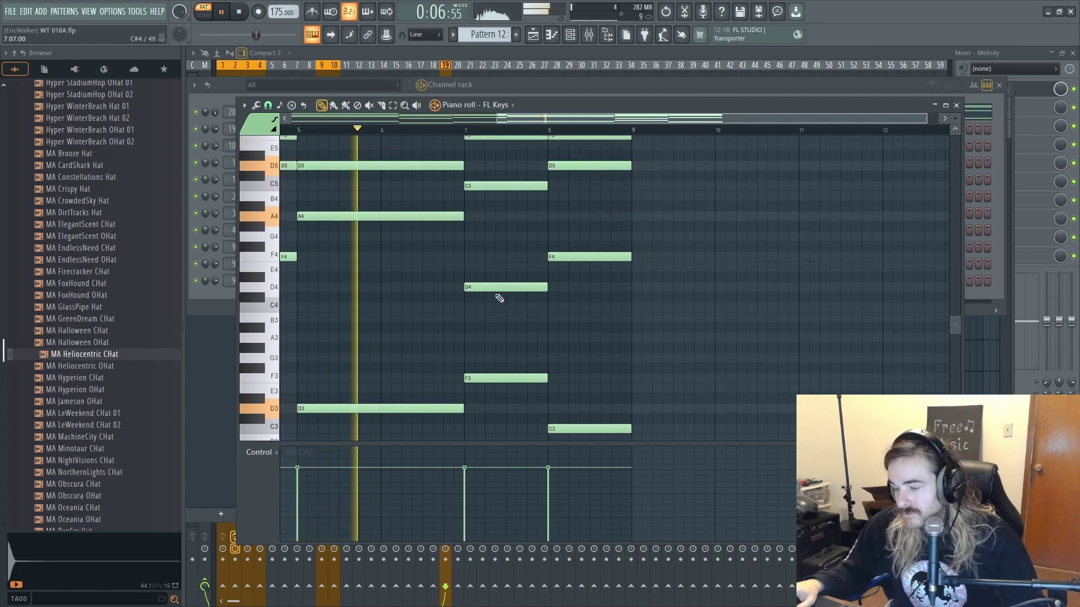
{"action": "scroll", "coordinate": [495, 281], "scroll_direction": "up", "scroll_amount": 3}
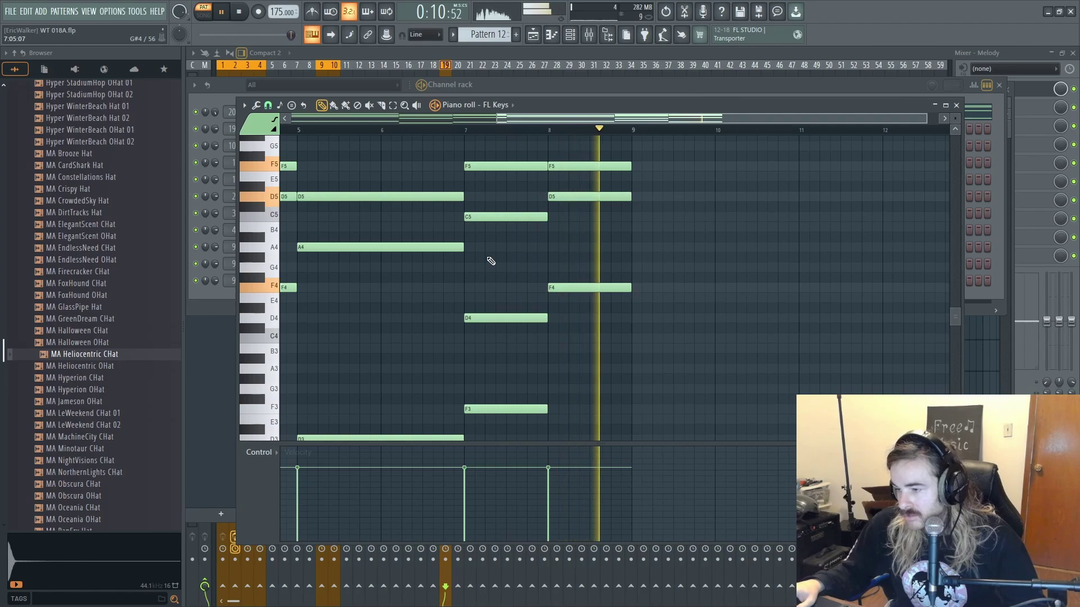
{"action": "scroll", "coordinate": [491, 259], "scroll_direction": "down", "scroll_amount": 3}
{"action": "key", "text": "space"}
{"action": "left_click_drag", "start_coordinate": [489, 319], "coordinate": [485, 294]}
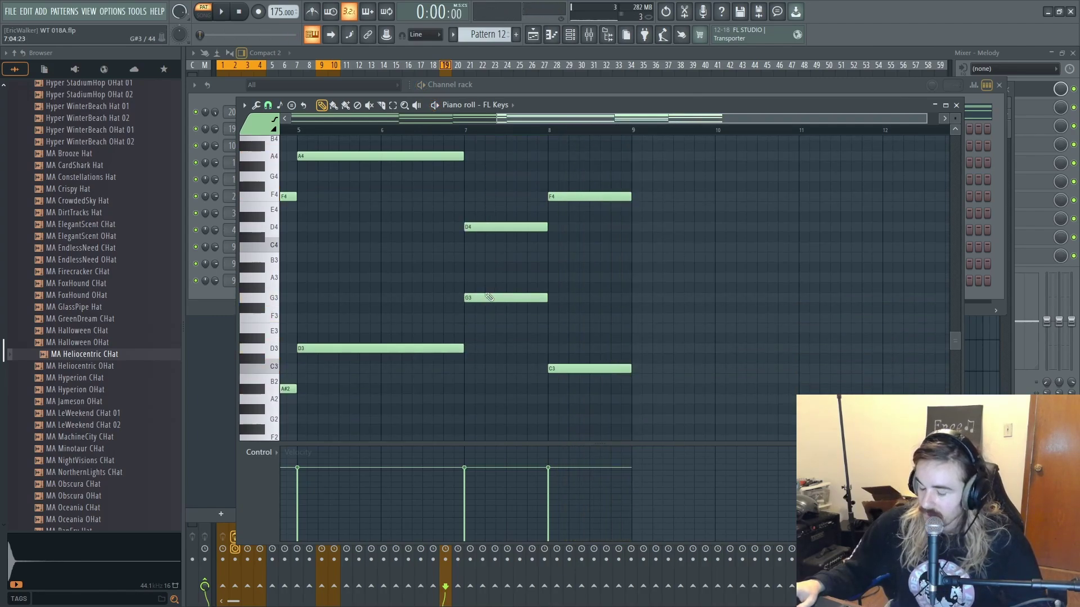
- Delete the bass notes in bars 5 to 8 and duplicate the D3, G2 and A#2 notes from bars 1 to 4 there
{"action": "right_click", "coordinate": [484, 297]}
{"action": "right_click", "coordinate": [402, 347]}
{"action": "right_click", "coordinate": [591, 369]}
{"action": "left_click_drag", "start_coordinate": [413, 296], "coordinate": [853, 239]}
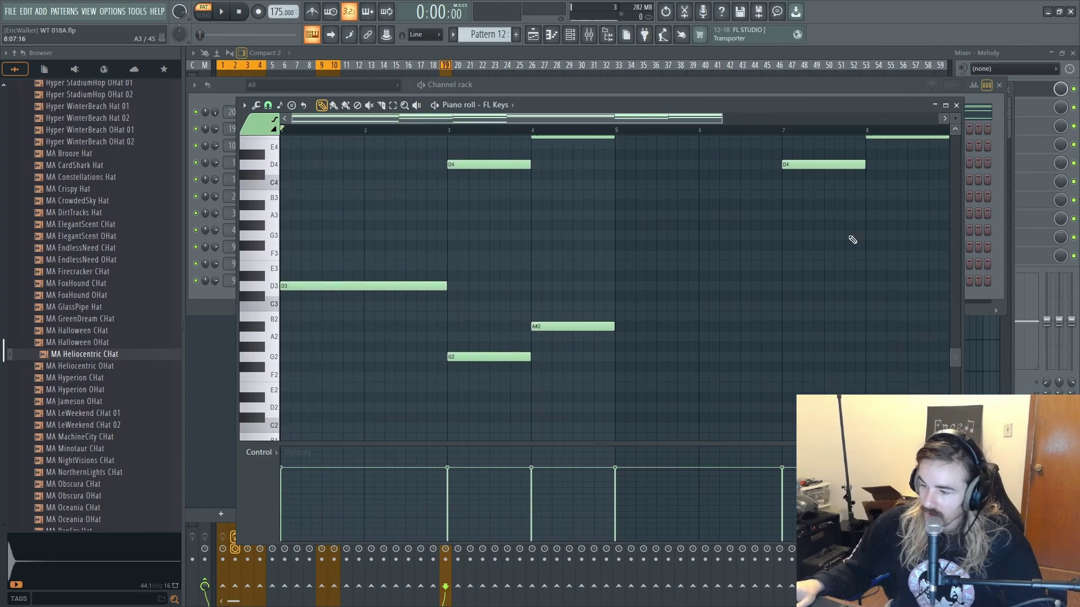
{"action": "left_click_drag", "start_coordinate": [673, 257], "coordinate": [315, 440]}
{"action": "left_click_drag", "start_coordinate": [636, 251], "coordinate": [304, 270]}
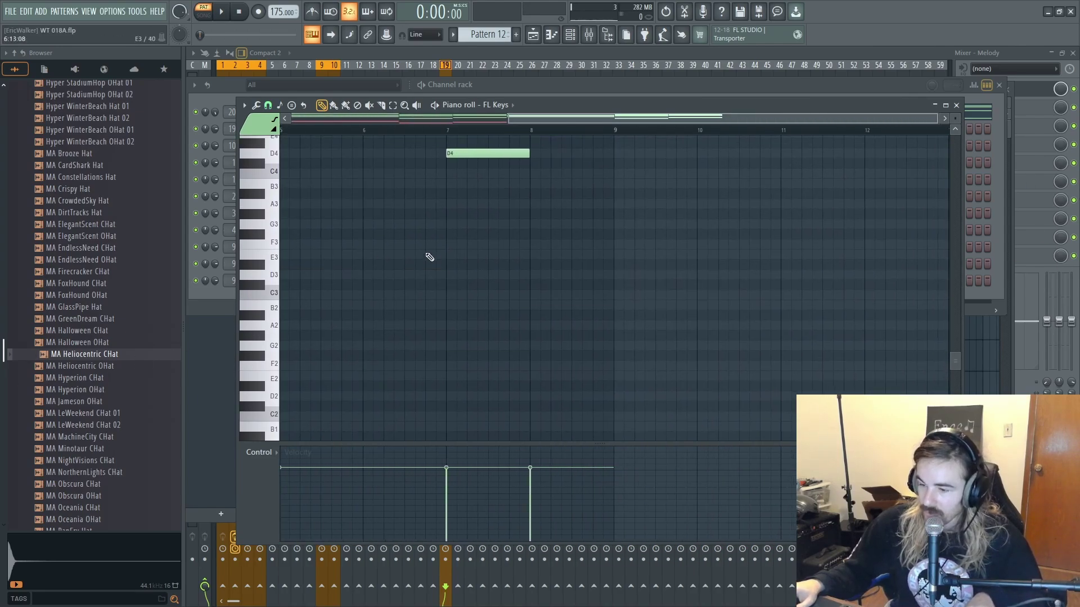
{"action": "key", "text": "ctrl+b"}
- Play the pattern and place a Pattern 12 clip at bar 1 of Track 6 in the playlist
{"action": "key", "text": "space"}
{"action": "scroll", "coordinate": [416, 225], "scroll_direction": "up", "scroll_amount": 3}
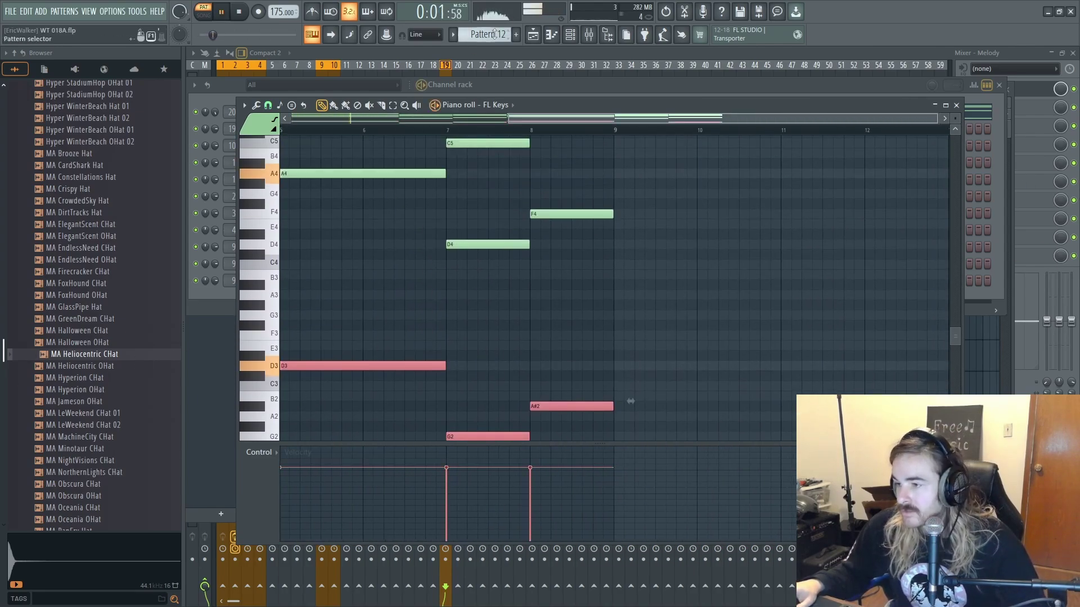
{"action": "left_click", "coordinate": [535, 35]}
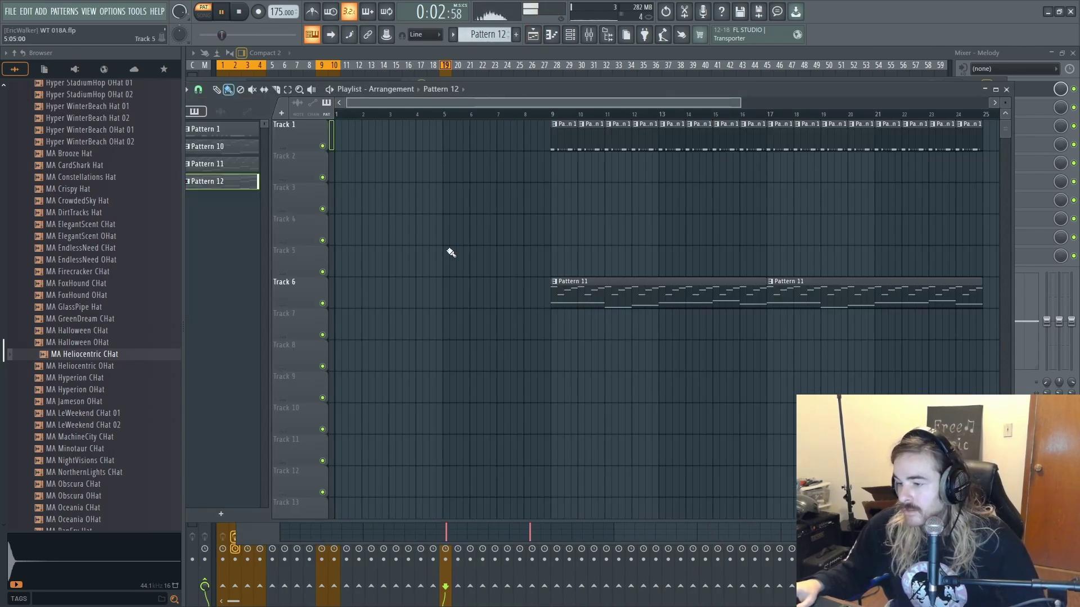
{"action": "left_click", "coordinate": [440, 200], "text": "ctrl"}
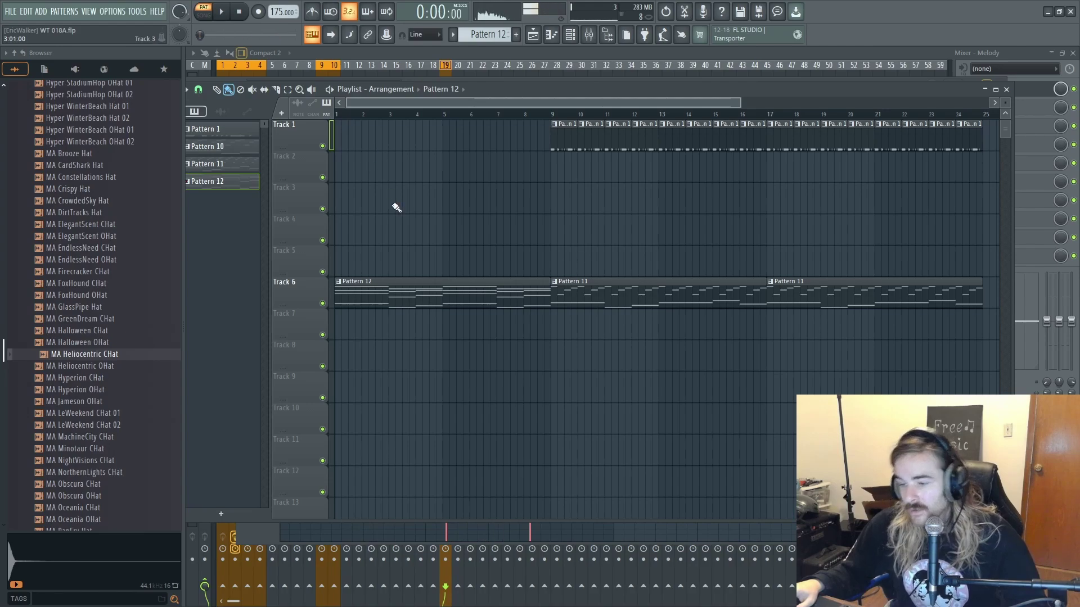
- Raise the top F5 notes of Pattern 12 to D6 in bar 7 and C6 in bar 8, and play from bar 5
{"action": "double_click", "coordinate": [402, 298]}
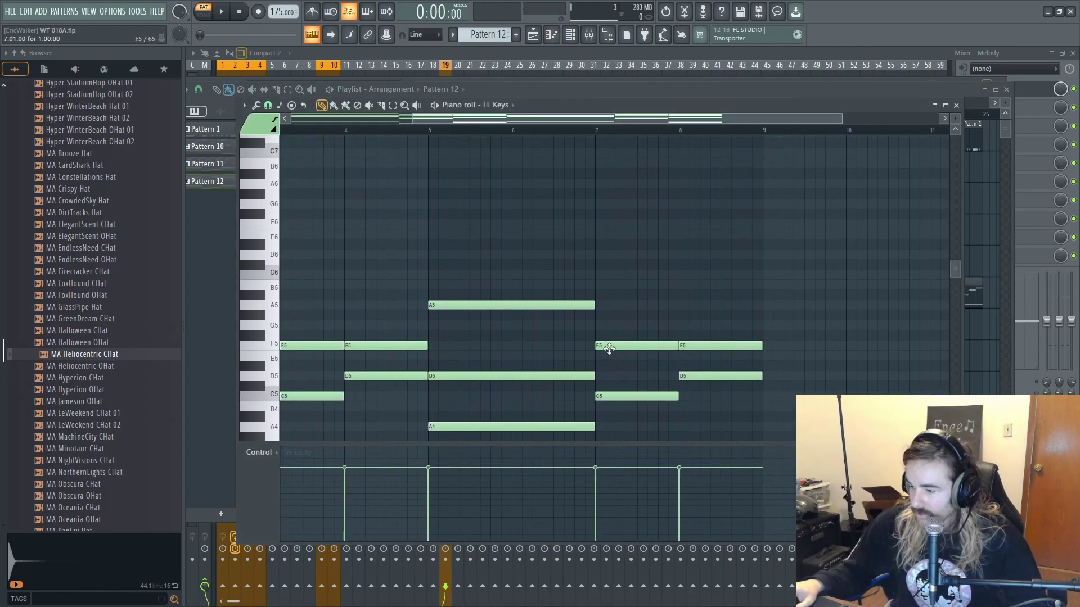
{"action": "left_click_drag", "start_coordinate": [609, 349], "coordinate": [614, 264]}
{"action": "left_click_drag", "start_coordinate": [690, 349], "coordinate": [689, 275]}
{"action": "left_click", "coordinate": [436, 135]}
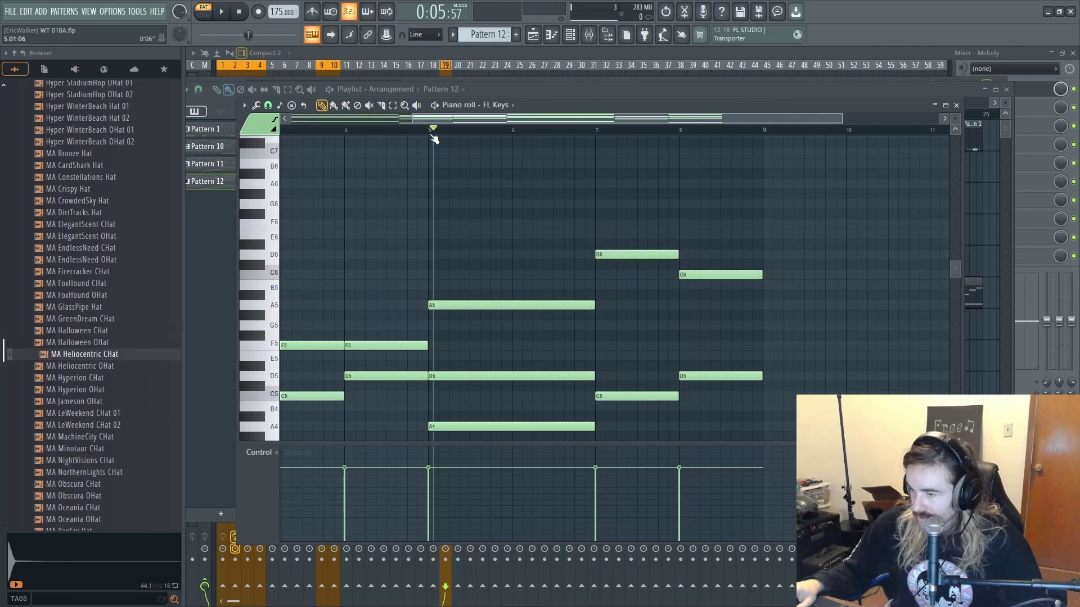
{"action": "key", "text": "space"}
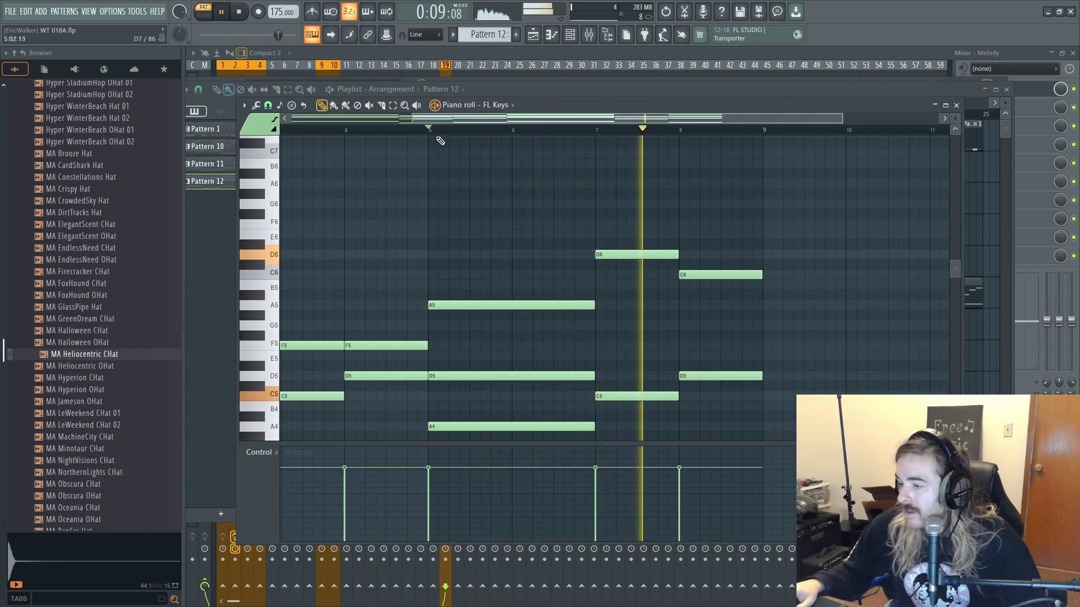
{"action": "key", "text": "space"}
- Raise the C5 note in bar 7 to F5 and play the pattern from bar 5
{"action": "scroll", "coordinate": [657, 274], "scroll_direction": "down", "scroll_amount": 3}
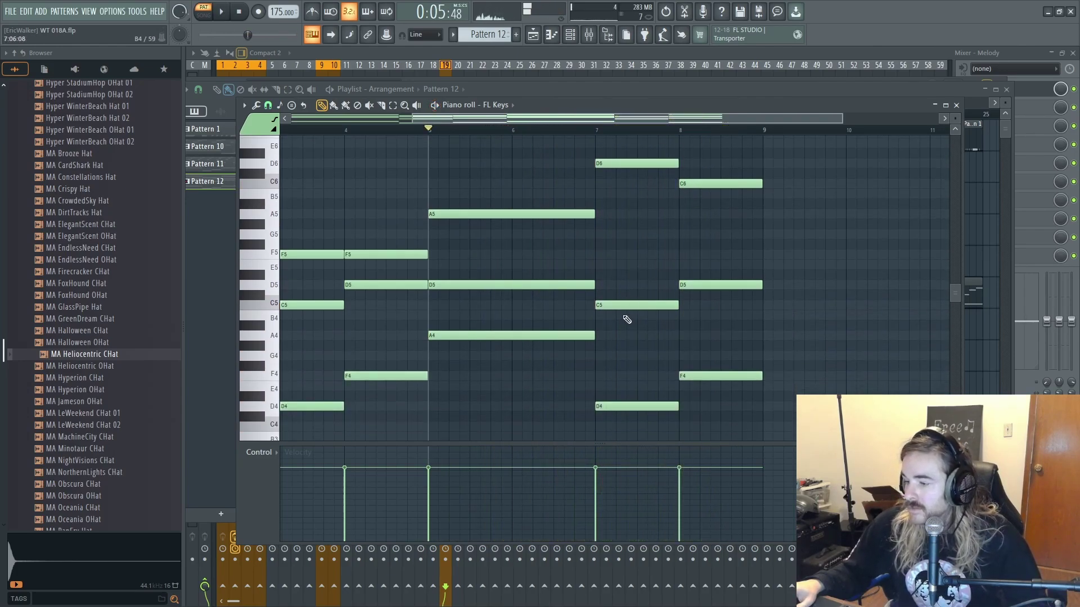
{"action": "left_click_drag", "start_coordinate": [621, 305], "coordinate": [620, 253]}
{"action": "key", "text": "space"}
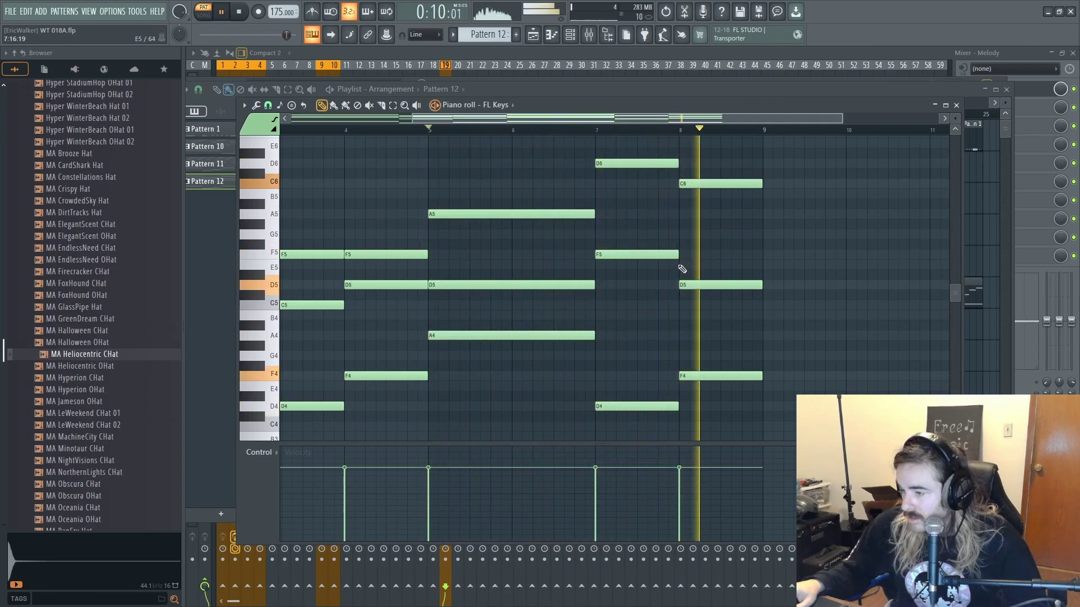
- Fill every fourth step of the Attack Hat 27 channel in Pattern 2
{"action": "key", "text": "space"}
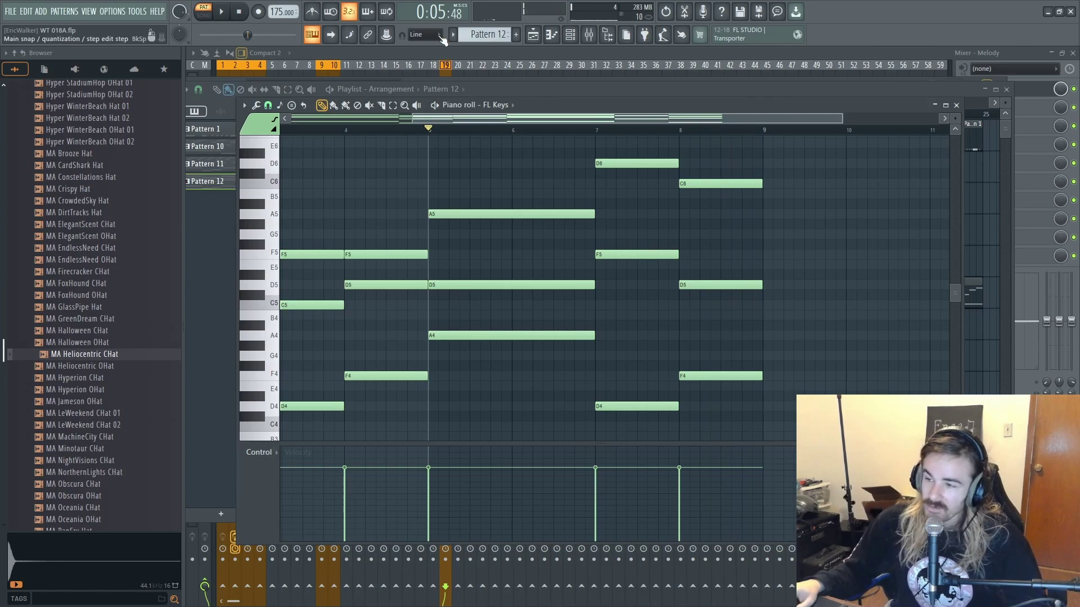
{"action": "left_click", "coordinate": [533, 35]}
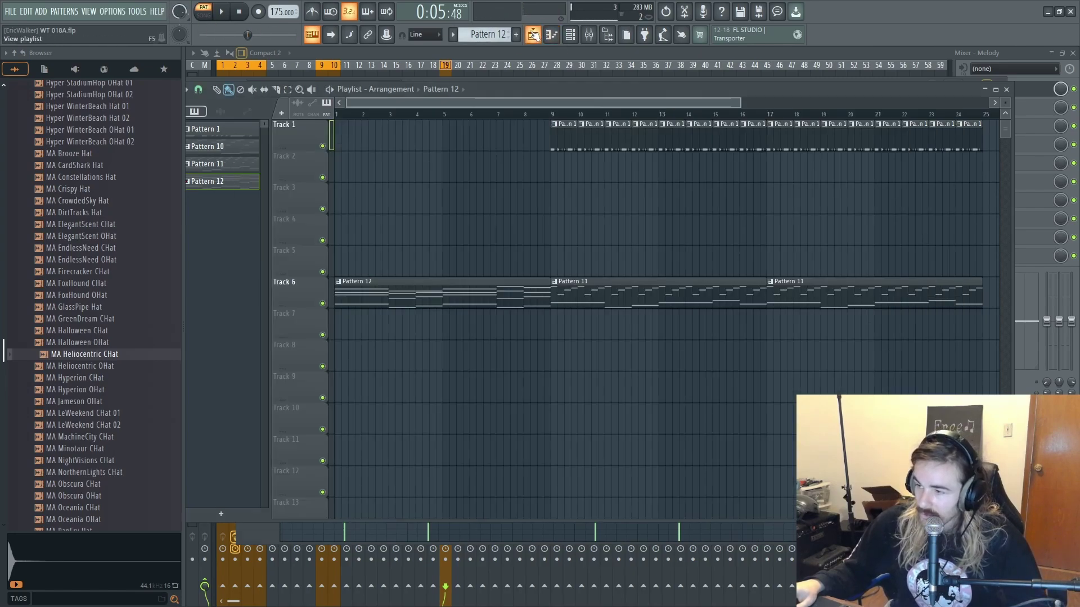
{"action": "double_click", "coordinate": [554, 137]}
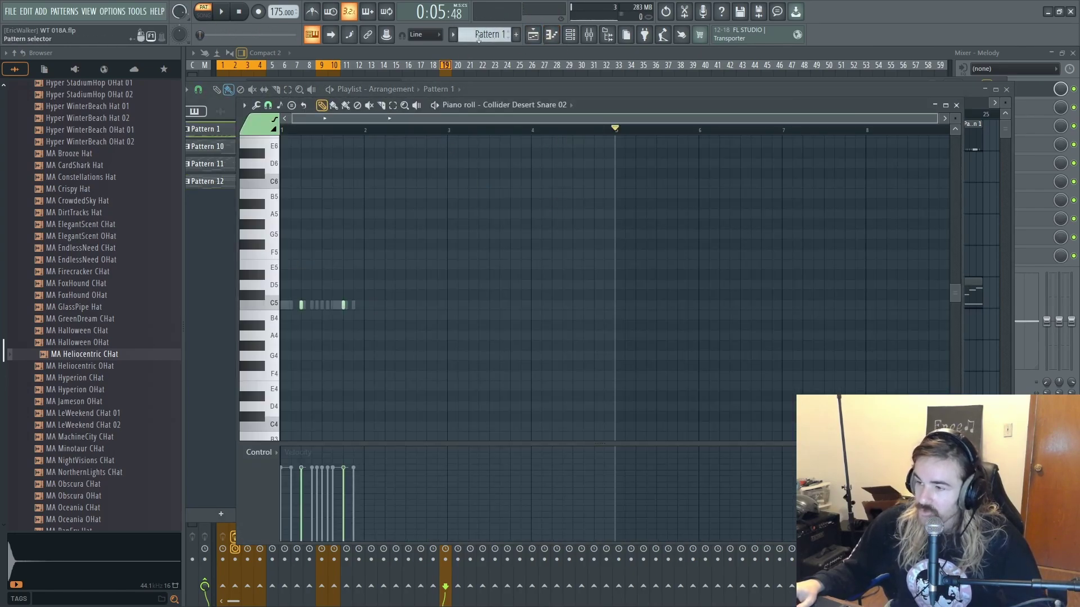
{"action": "left_click", "coordinate": [570, 34]}
{"action": "left_click", "coordinate": [456, 283]}
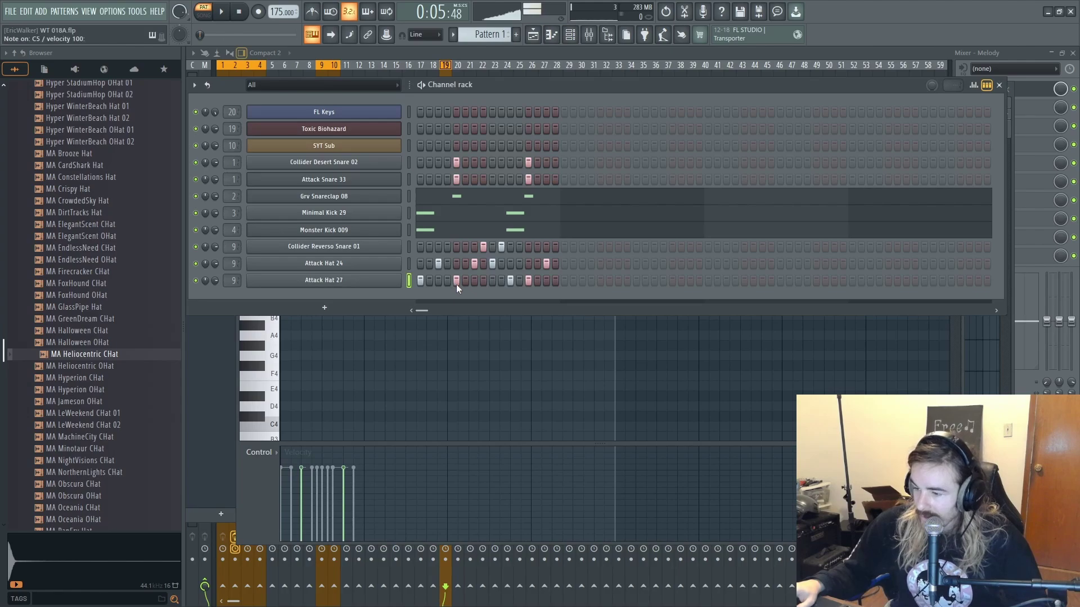
{"action": "left_click_drag", "start_coordinate": [490, 37], "coordinate": [490, 31]}
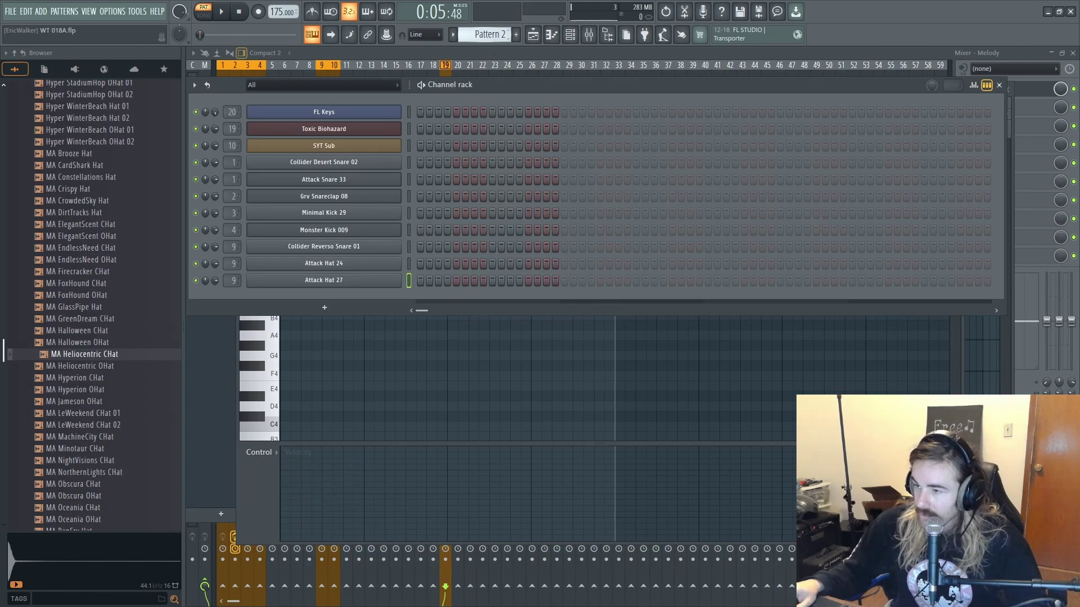
{"action": "right_click", "coordinate": [397, 279]}
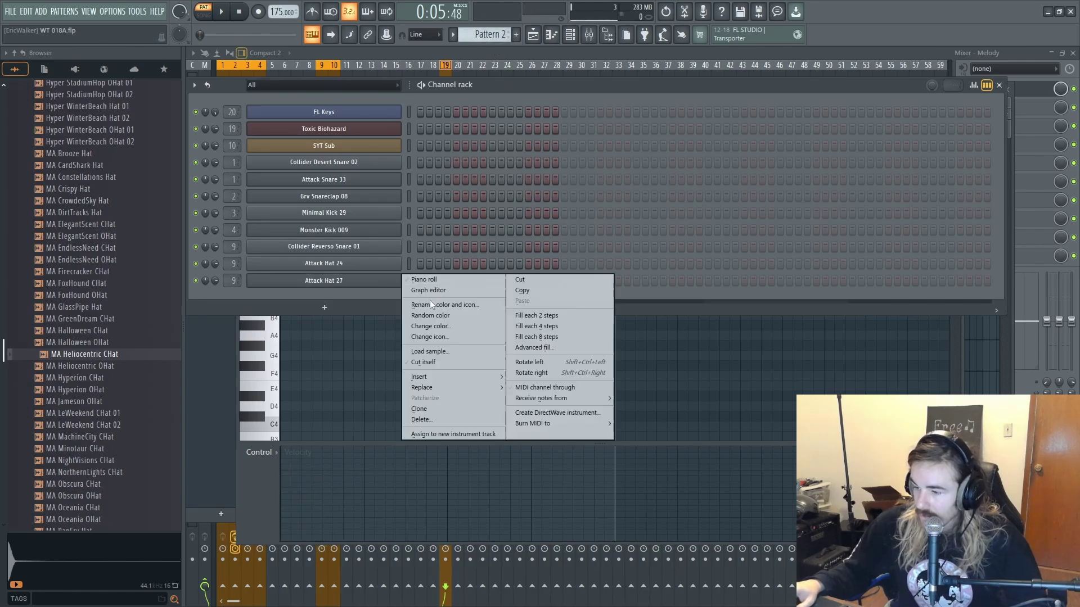
{"action": "left_click", "coordinate": [540, 327]}
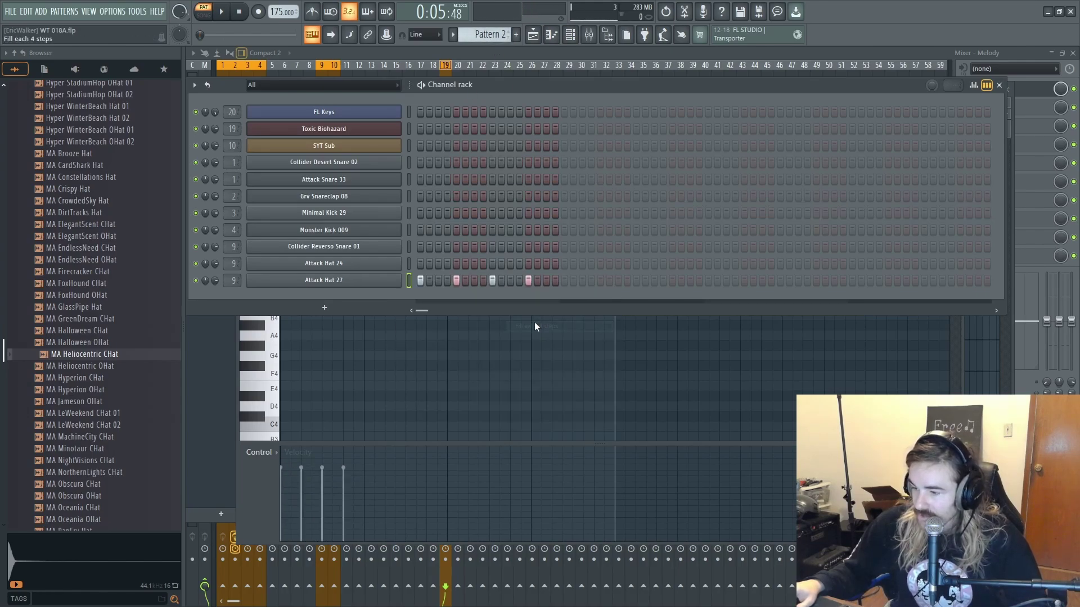
- Paint Pattern 2 clips across bars 1 to 8 of Track 1 and play the arrangement in song mode
{"action": "left_click", "coordinate": [540, 34]}
{"action": "left_click", "coordinate": [534, 139], "text": "shift"}
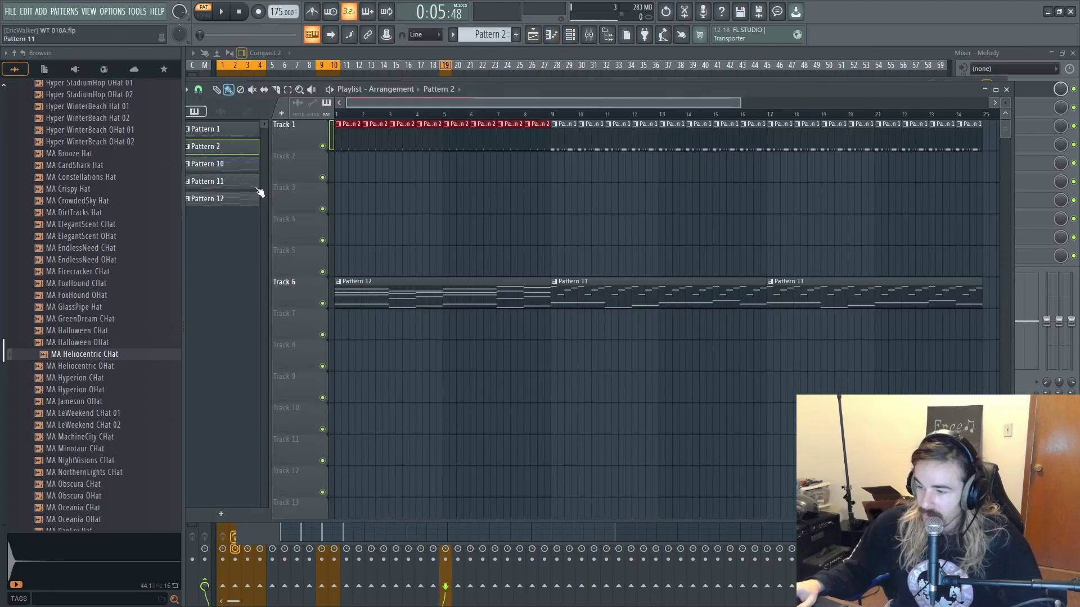
{"action": "left_click", "coordinate": [202, 17]}
{"action": "key", "text": "space"}
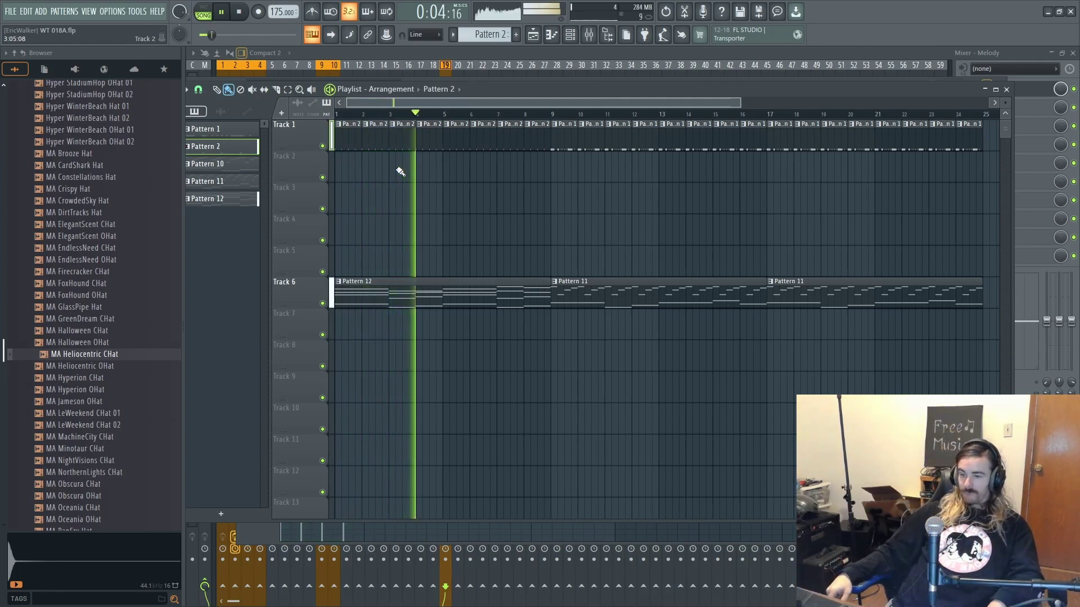
{"action": "key", "text": "space"}
- Delete the beat 2 and beat 4 hits of Attack Hat 27 in Pattern 2 and slightly lengthen the remaining two notes
{"action": "double_click", "coordinate": [337, 140]}
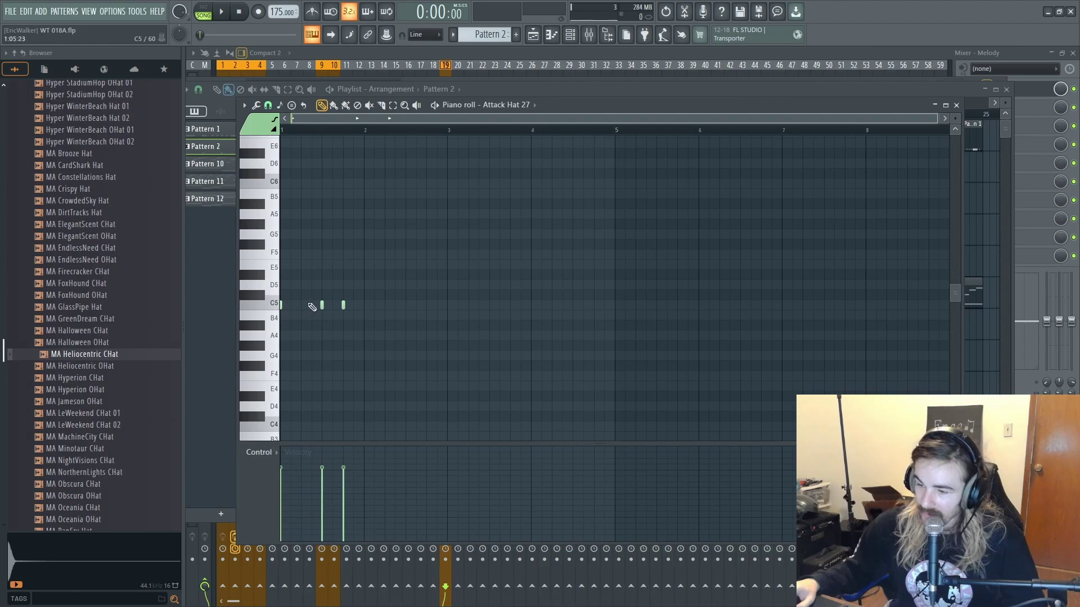
{"action": "key", "text": "space"}
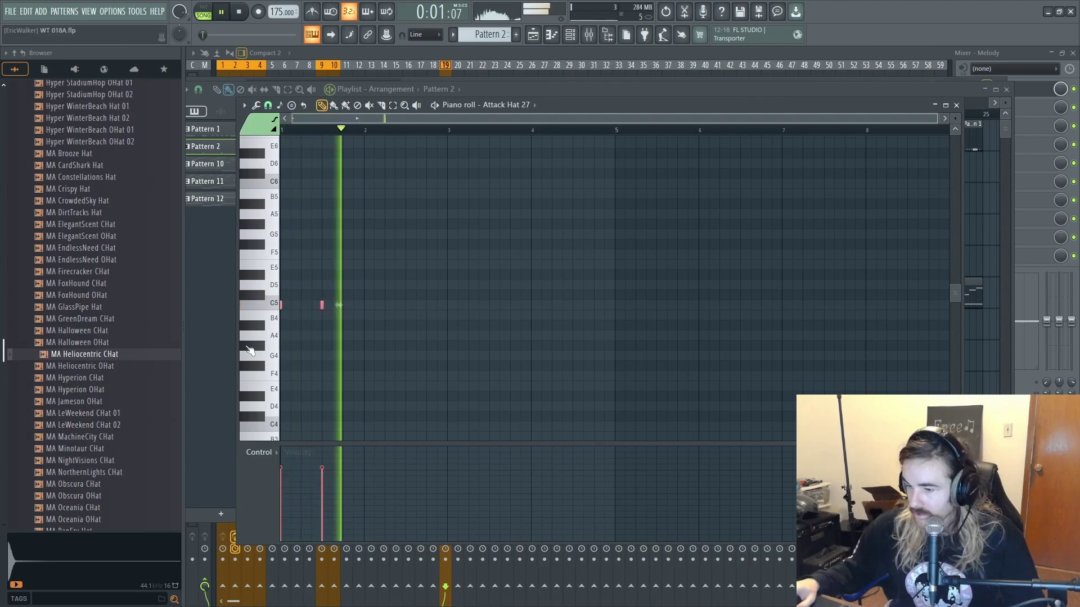
{"action": "key", "text": "ctrl+a"}
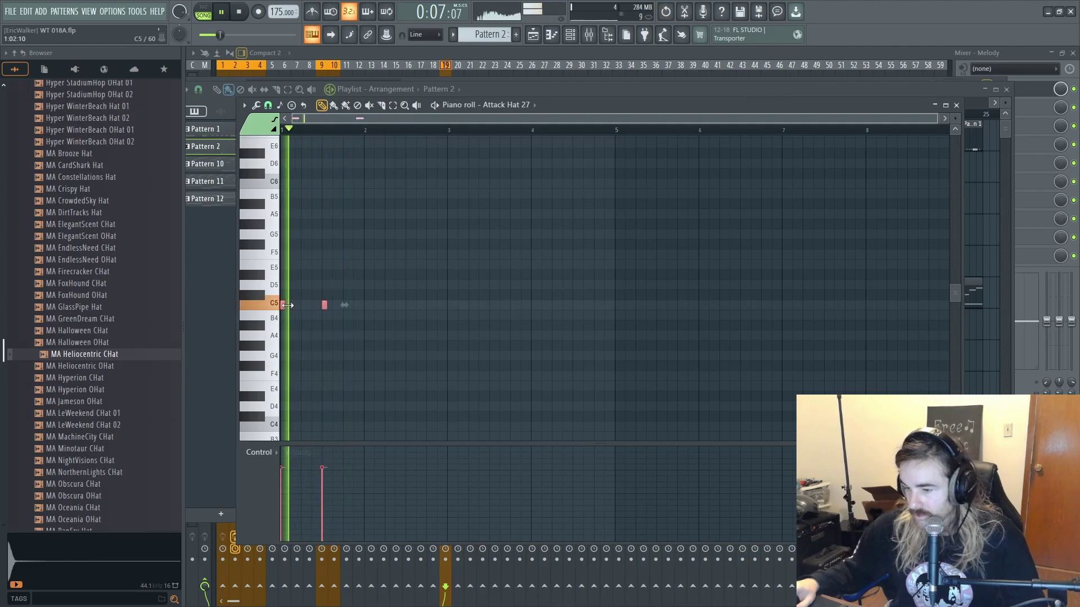
{"action": "key", "text": "ctrl+z"}
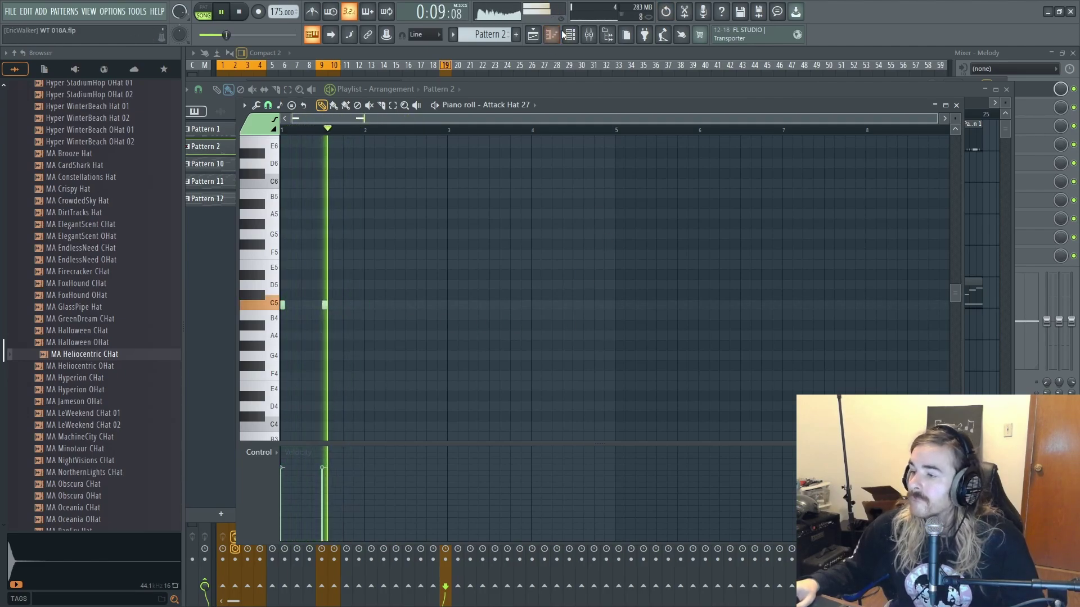
- Listen to the arrangement through the intro into the Pattern 1 section and save the project
{"action": "left_click", "coordinate": [566, 34]}
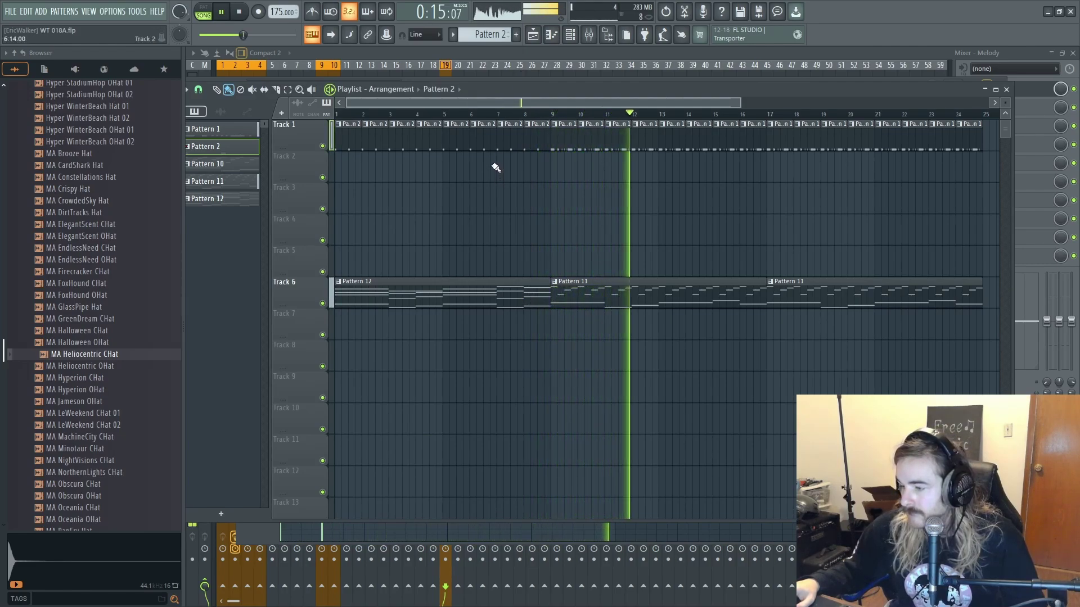
{"action": "key", "text": "space"}
{"action": "key", "text": "ctrl+s"}
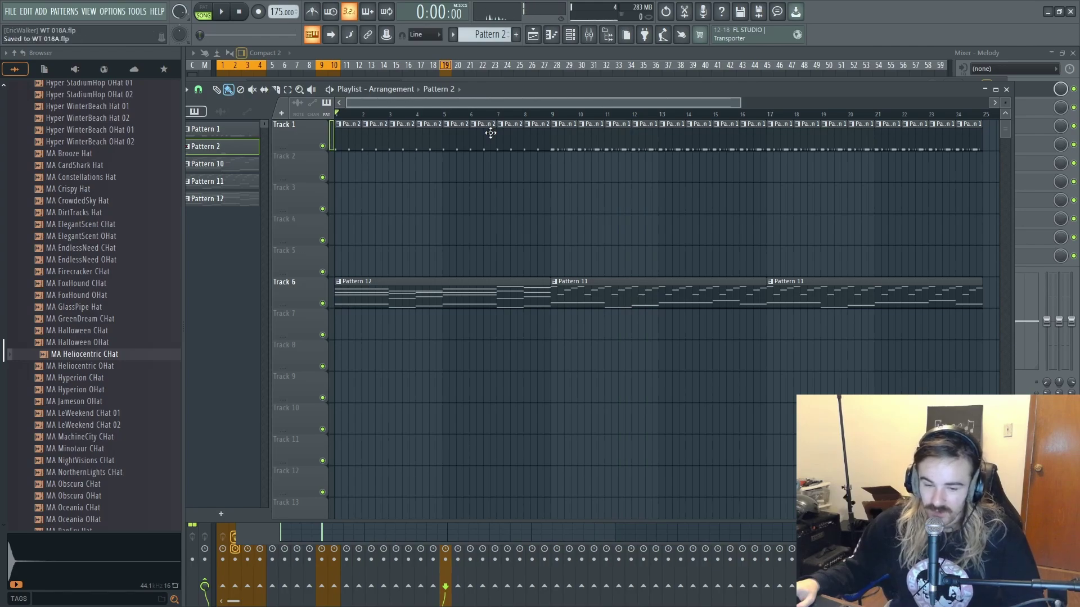
- Route the two Snare and two Kick mixer tracks to insert 5 only
{"action": "left_click", "coordinate": [599, 39]}
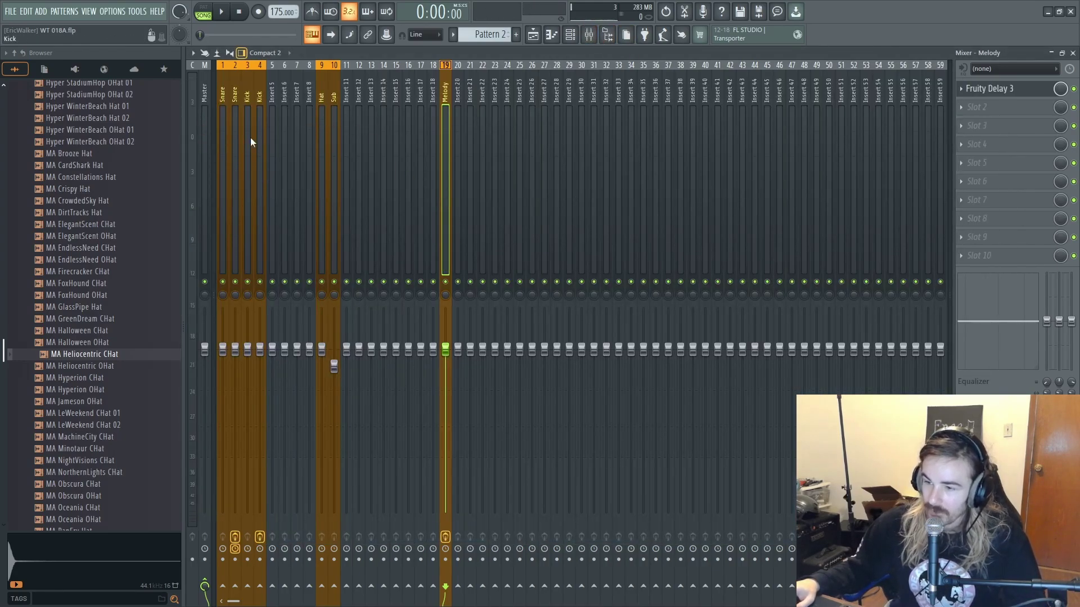
{"action": "key", "text": "space"}
{"action": "key", "text": "space"}
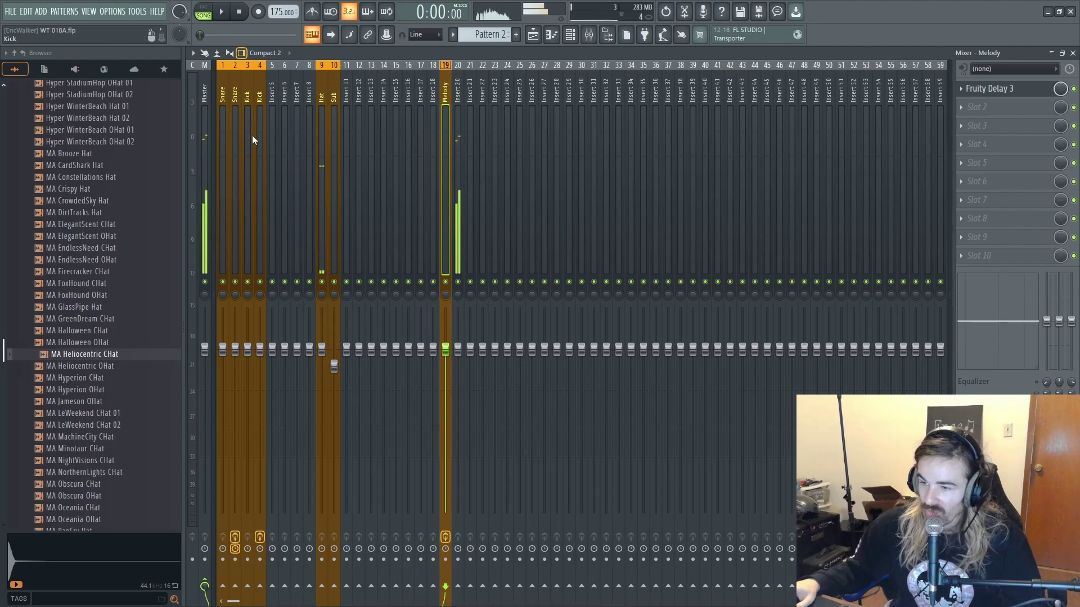
{"action": "left_click", "coordinate": [261, 128]}
{"action": "left_click", "coordinate": [248, 130], "text": "ctrl"}
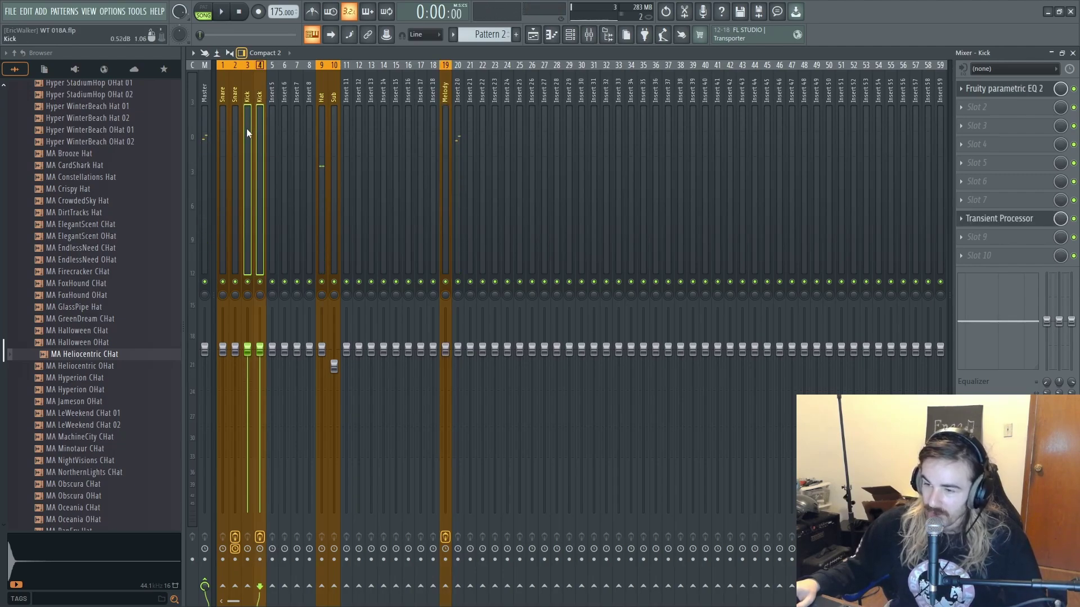
{"action": "left_click", "coordinate": [235, 133], "text": "ctrl"}
{"action": "left_click", "coordinate": [223, 136], "text": "ctrl"}
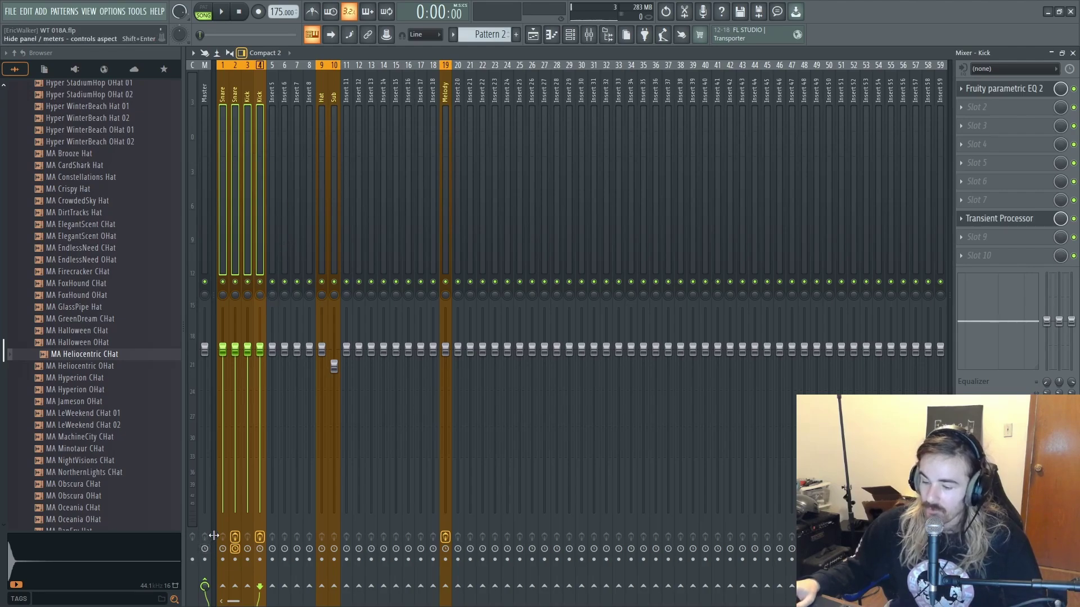
{"action": "right_click", "coordinate": [276, 588]}
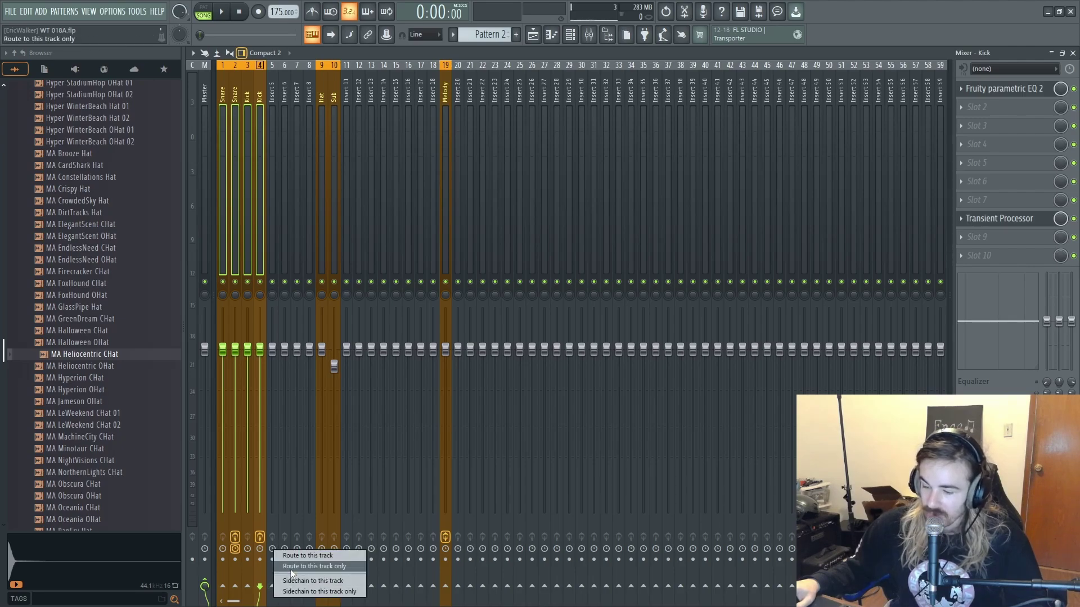
{"action": "left_click", "coordinate": [290, 567]}
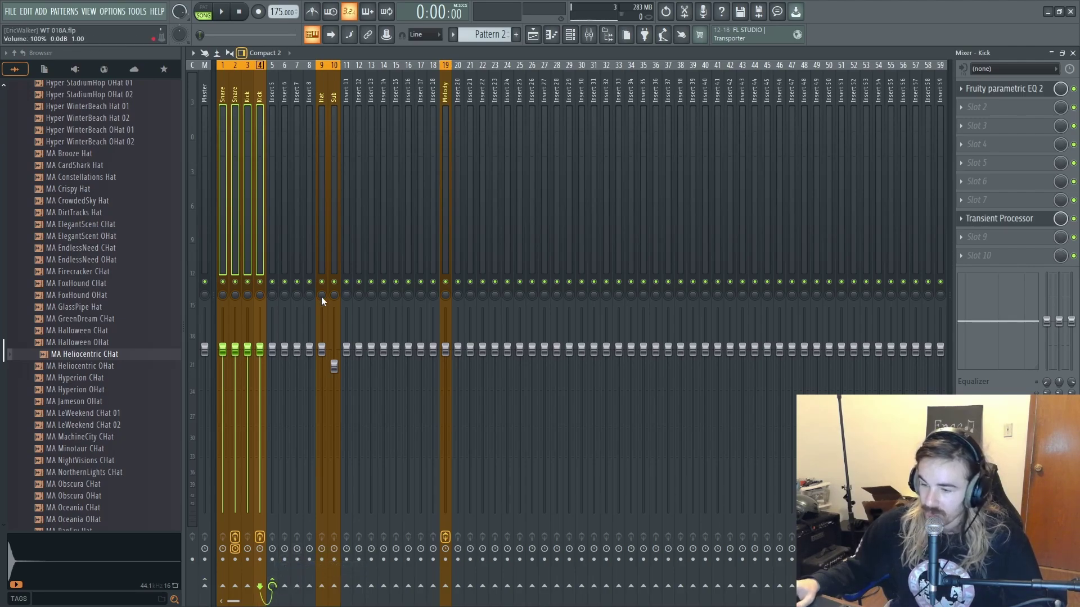
- Rename mixer insert 5 as Drums Mix and give it a dark, previously used colour
{"action": "left_click", "coordinate": [271, 232]}
{"action": "key", "text": "F2"}
{"action": "type", "text": "D"}
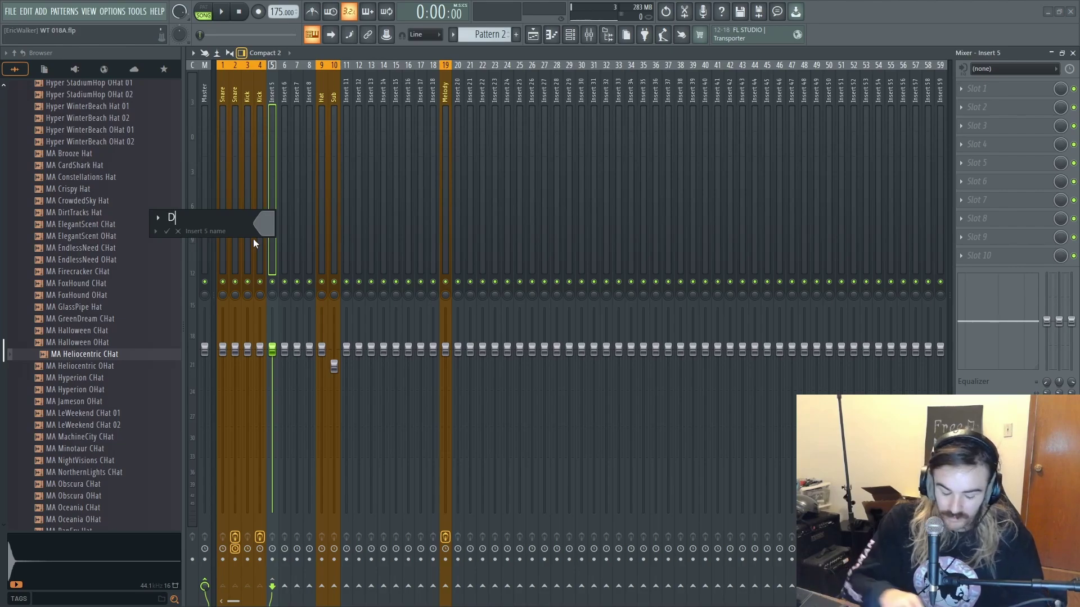
{"action": "type", "text": "rums Mix"}
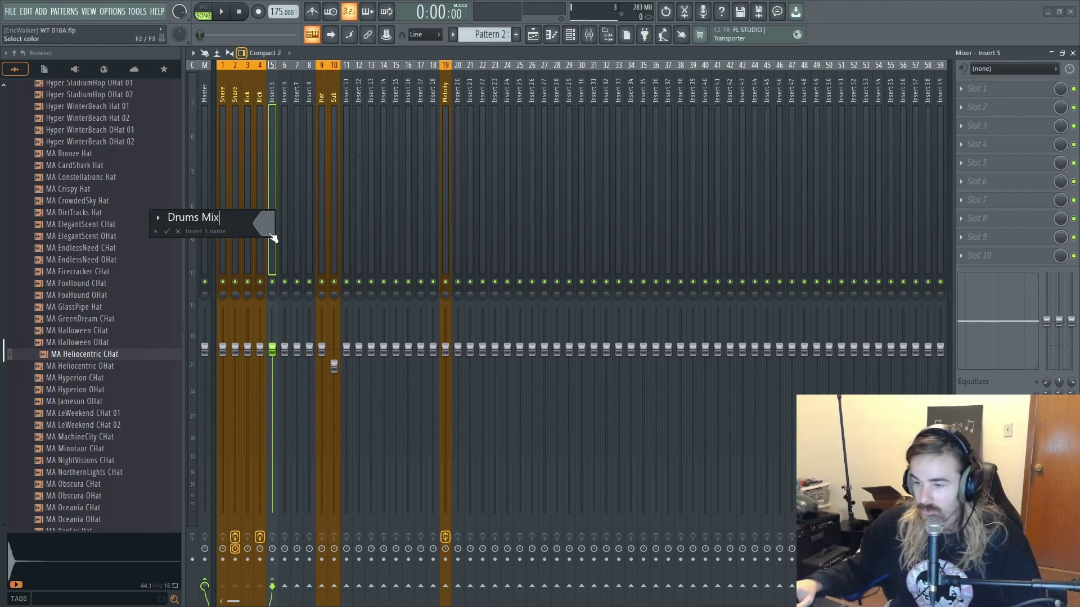
{"action": "left_click", "coordinate": [272, 230]}
{"action": "left_click", "coordinate": [360, 402]}
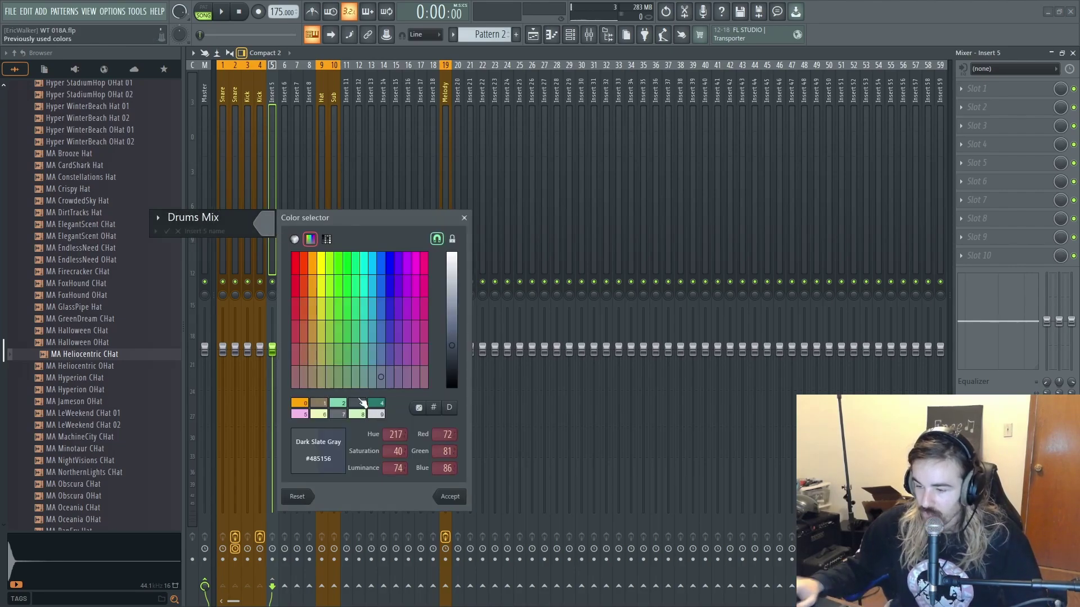
{"action": "key", "text": "Return"}
{"action": "key", "text": "Return"}
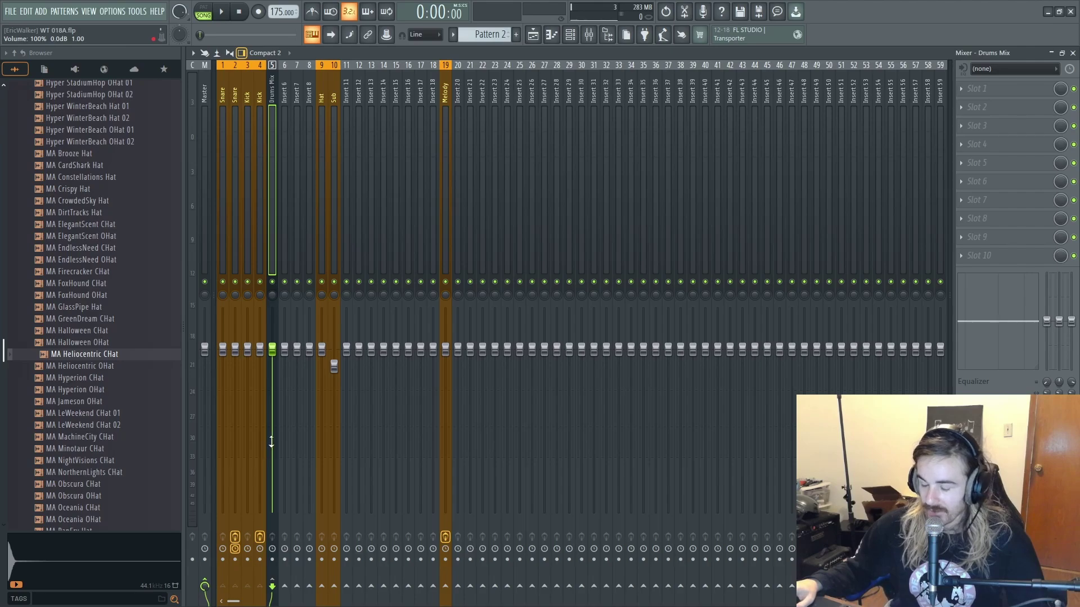
- Play the arrangement from the start and from bar 9 while checking the mixer levels
{"action": "key", "text": "space"}
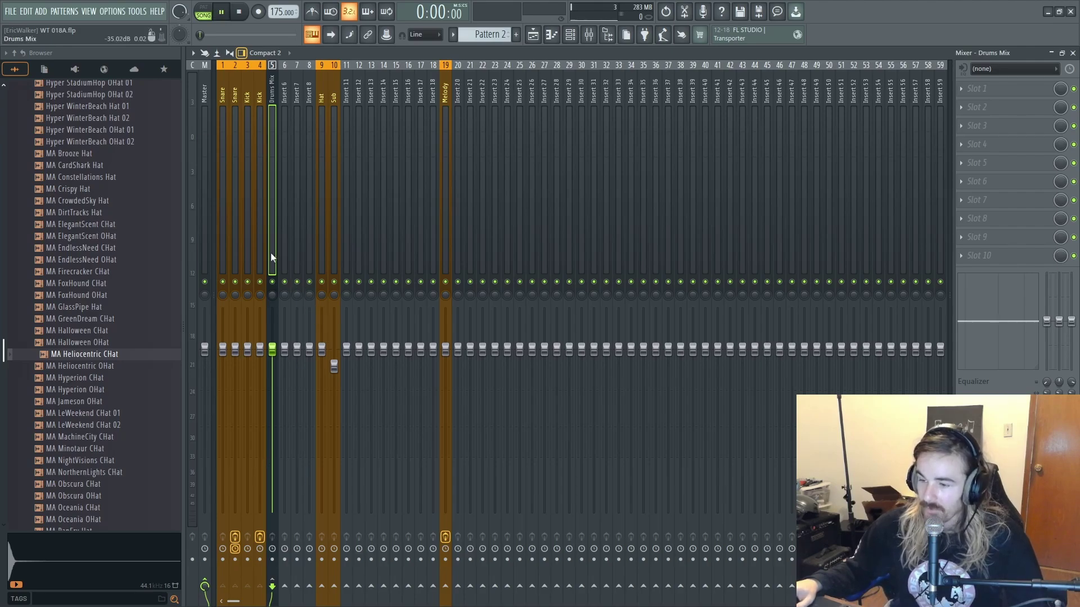
{"action": "key", "text": "space"}
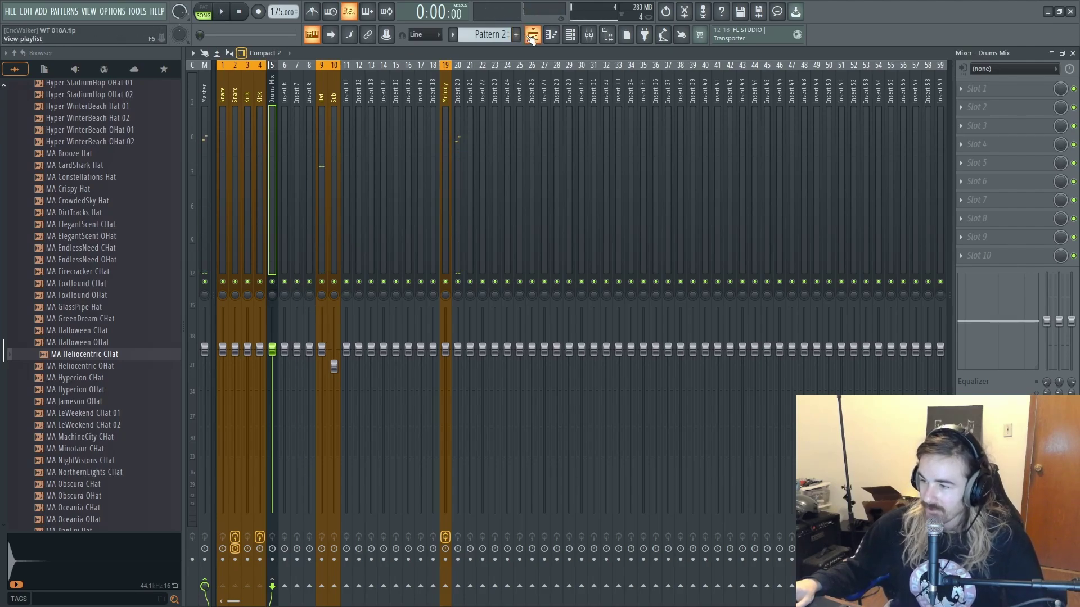
{"action": "left_click", "coordinate": [532, 35]}
{"action": "scroll", "coordinate": [554, 115], "scroll_direction": "up", "scroll_amount": 3}
{"action": "left_click", "coordinate": [552, 113]}
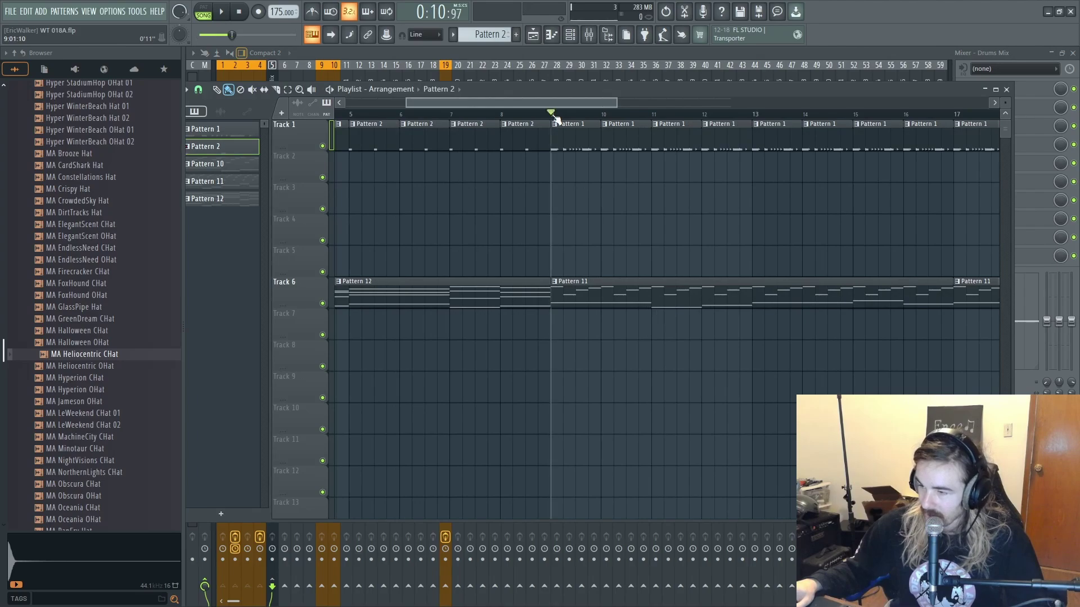
{"action": "left_click", "coordinate": [589, 34]}
{"action": "key", "text": "space"}
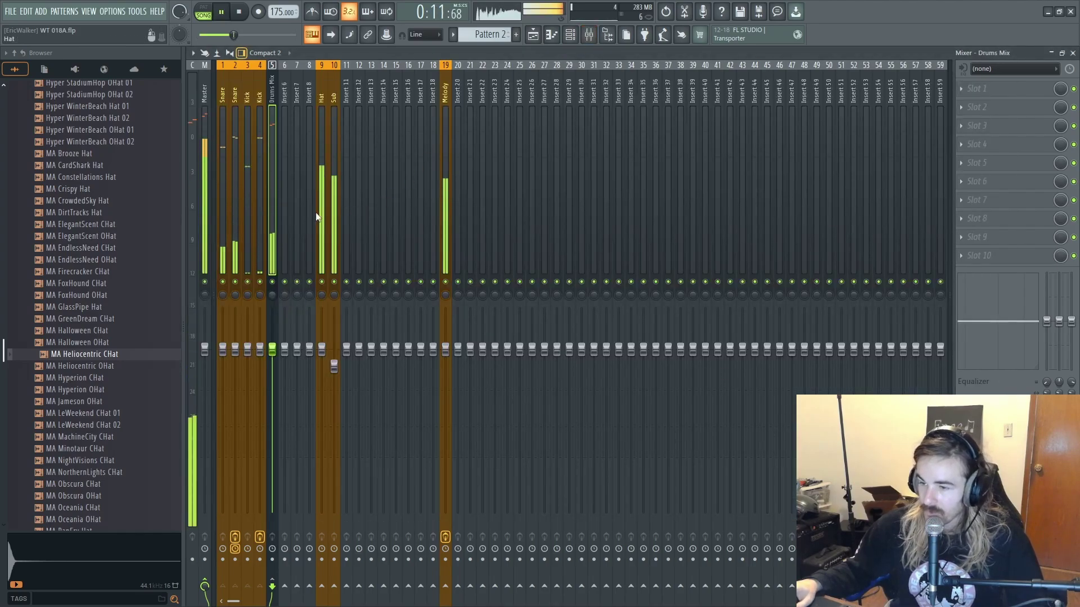
{"action": "key", "text": "space"}
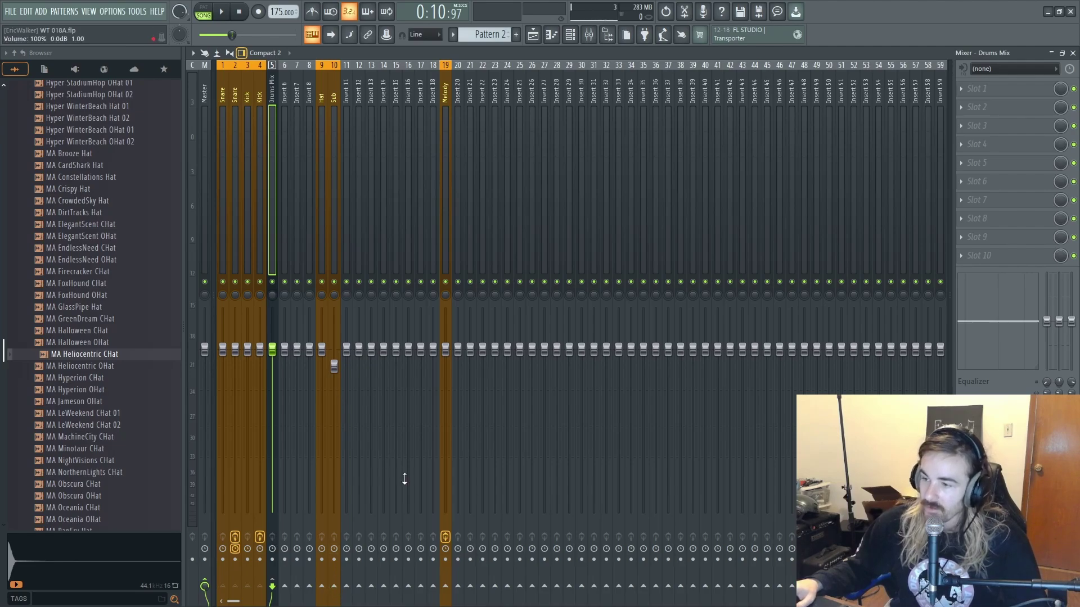
- Route mixer insert 20 to the Melody track only and select the Melody track
{"action": "right_click", "coordinate": [445, 587]}
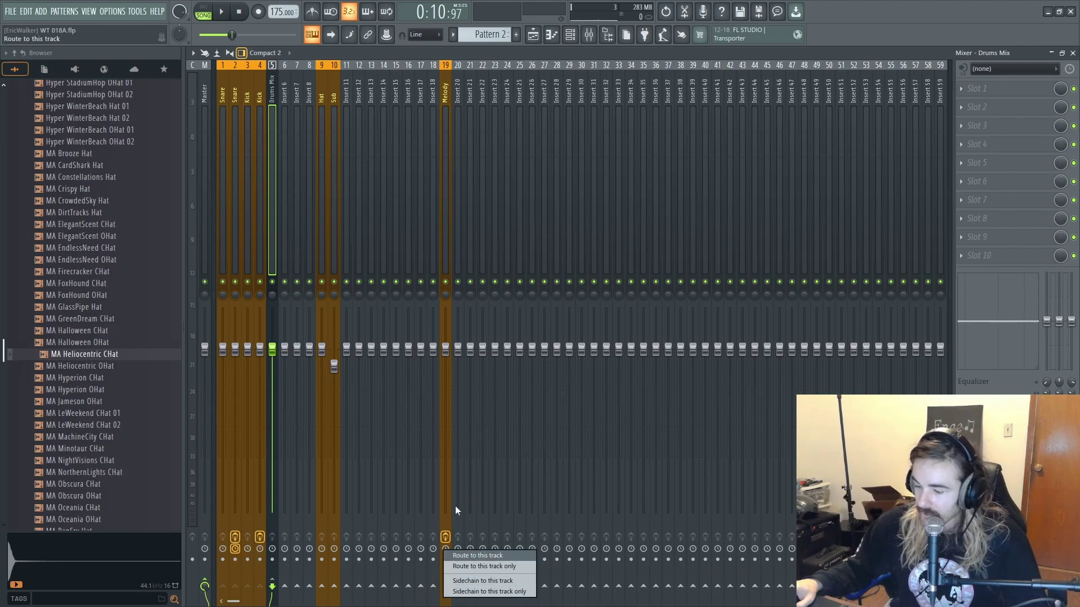
{"action": "left_click", "coordinate": [458, 351]}
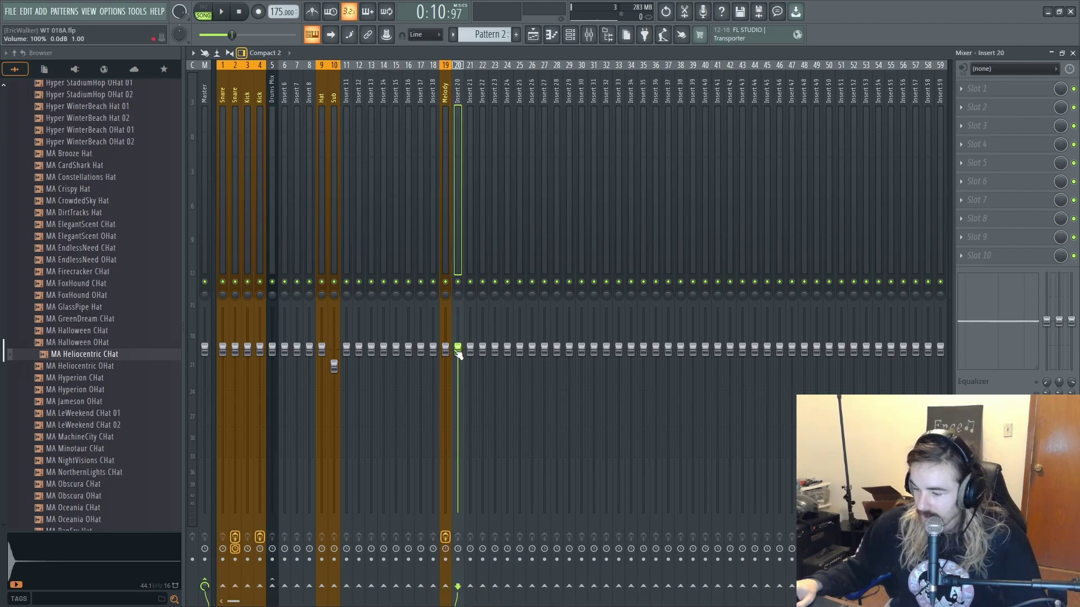
{"action": "right_click", "coordinate": [446, 587]}
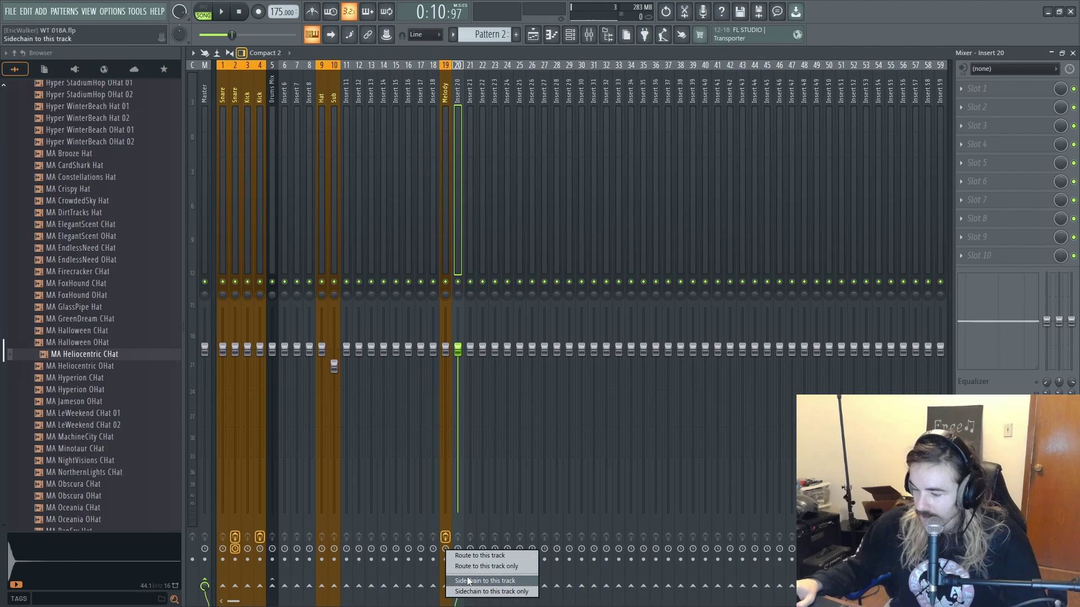
{"action": "left_click", "coordinate": [468, 567]}
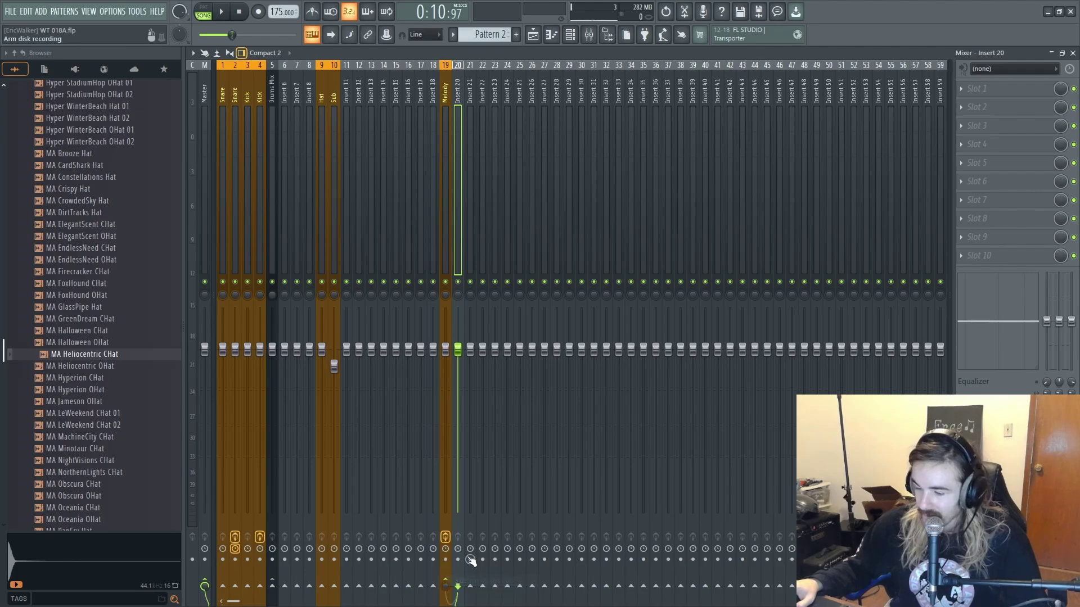
{"action": "left_click", "coordinate": [444, 261]}
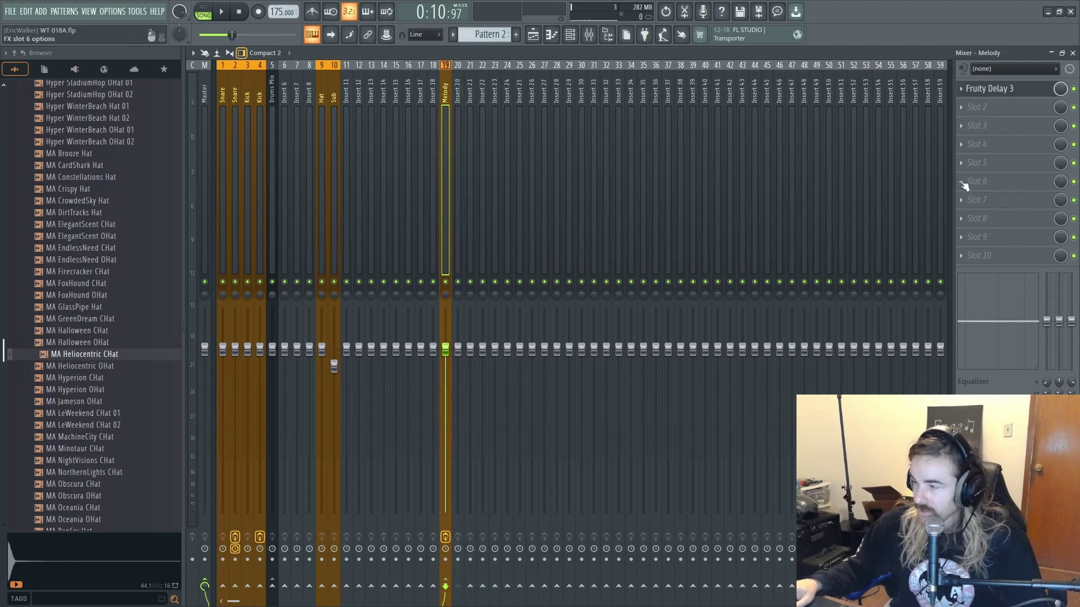
- Load Fruity Limiter into slot 5 of the Melody track, switch it to compressor mode and set the threshold to -11.4 dB
{"action": "left_click", "coordinate": [979, 161]}
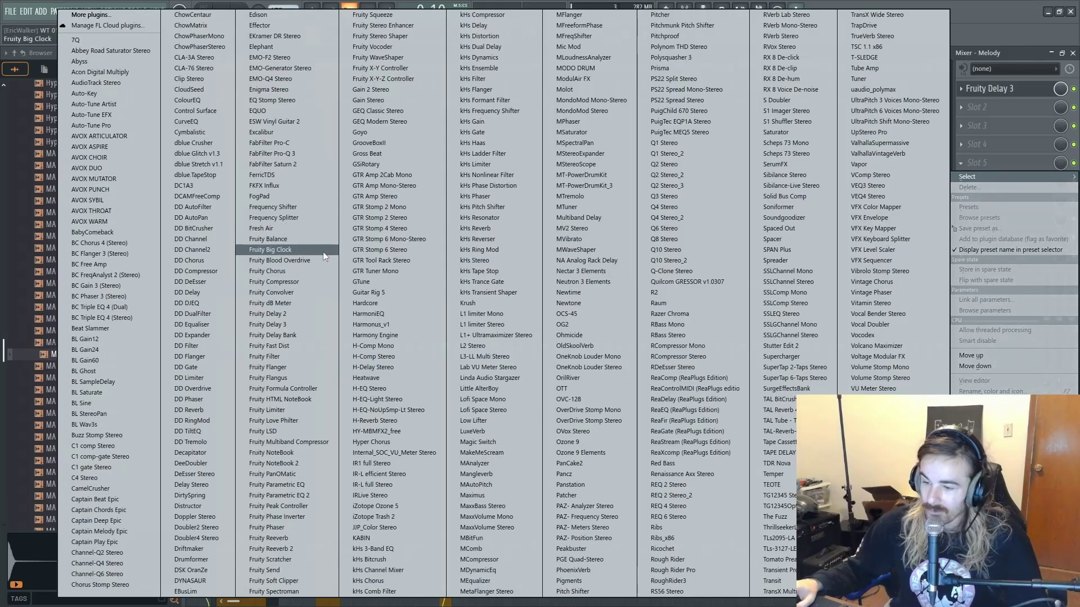
{"action": "left_click", "coordinate": [299, 413]}
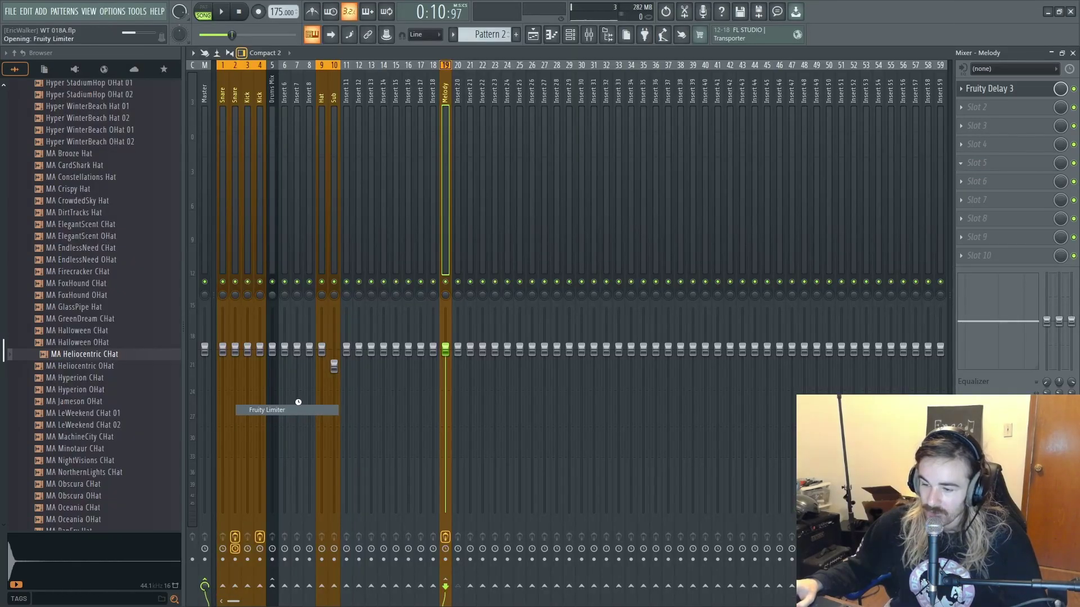
{"action": "left_click", "coordinate": [350, 332]}
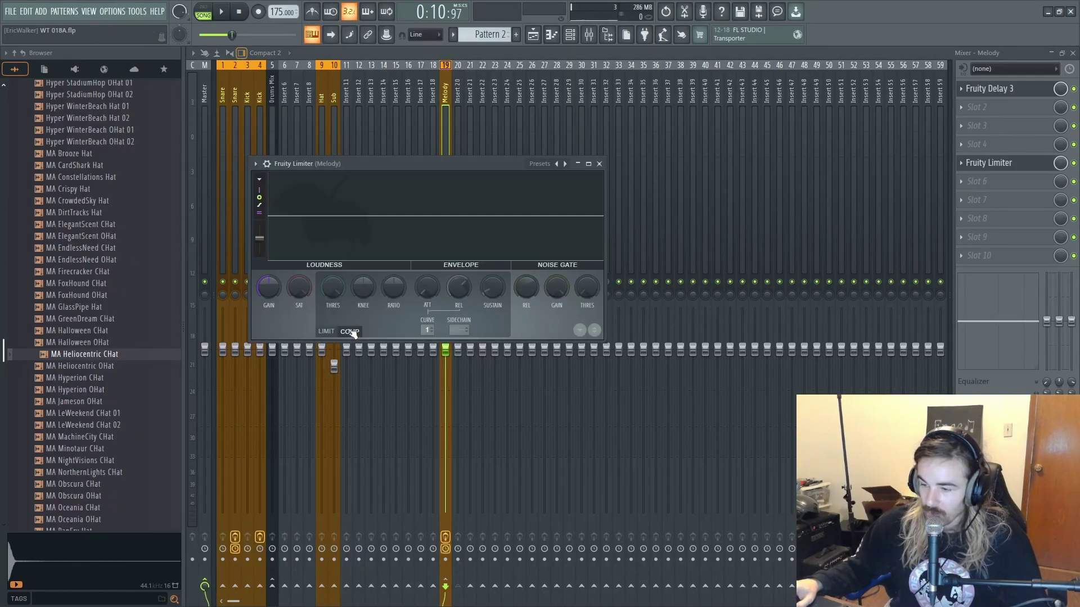
{"action": "left_click_drag", "start_coordinate": [339, 281], "coordinate": [339, 333]}
{"action": "left_click_drag", "start_coordinate": [356, 278], "coordinate": [392, 285]}
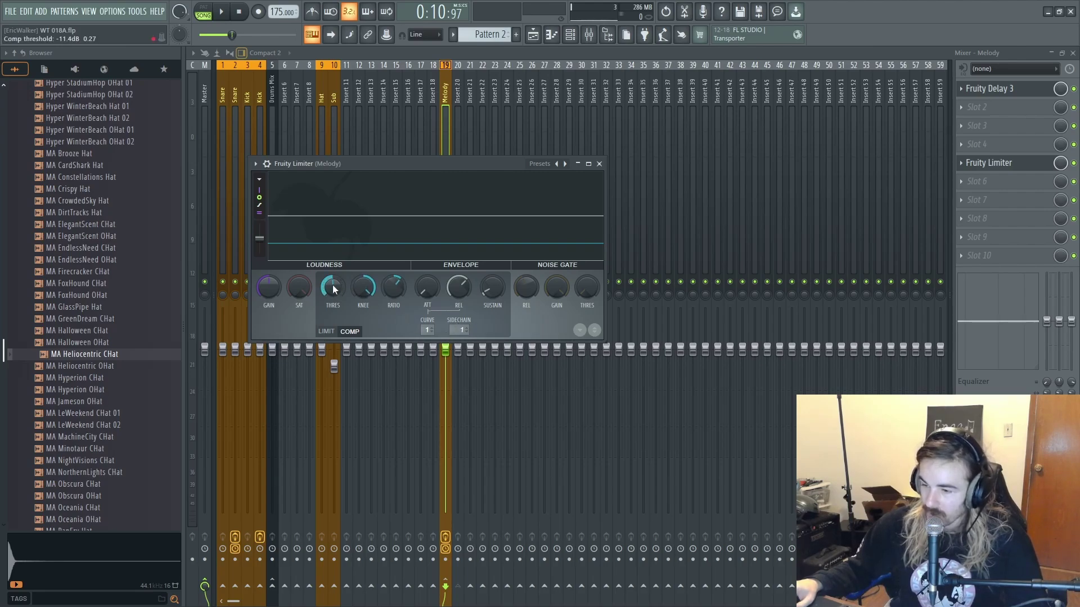
- Try lowering the Melody compressor's threshold to -60 dB while playing the arrangement
{"action": "key", "text": "space"}
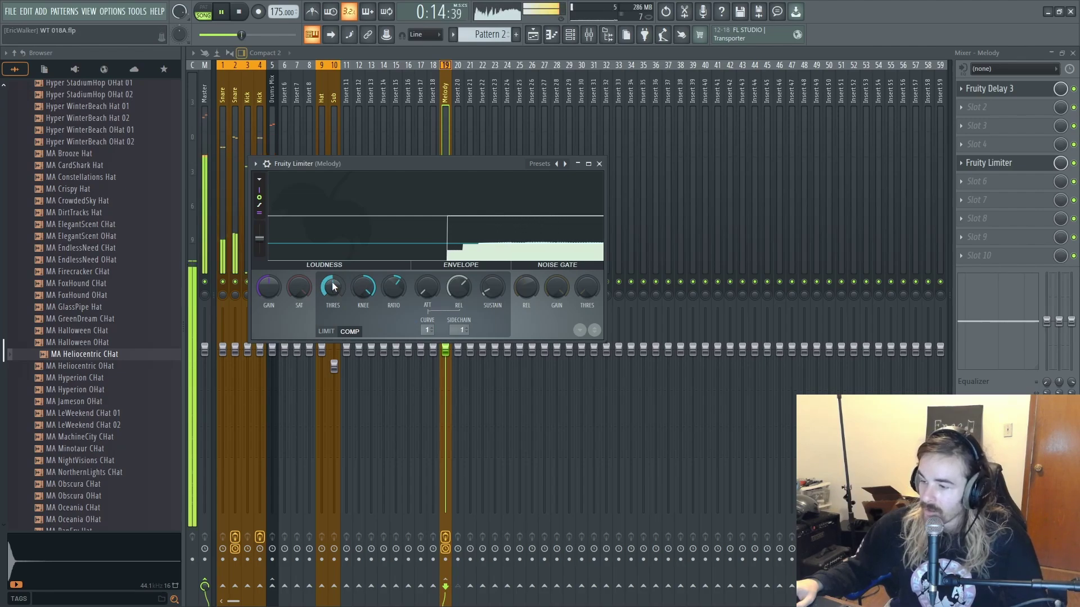
{"action": "key", "text": "space"}
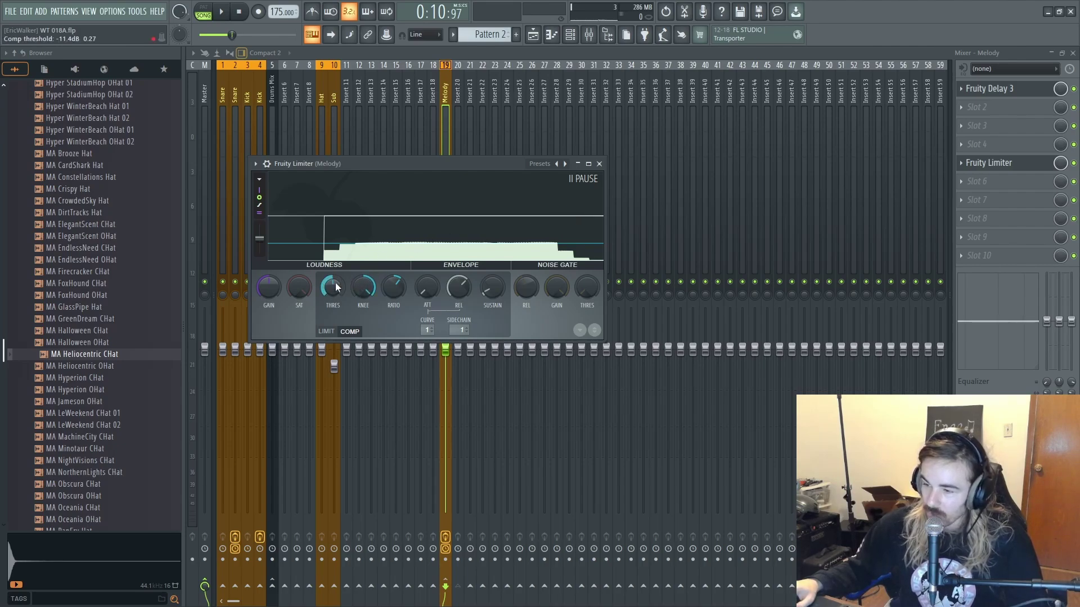
{"action": "left_click_drag", "start_coordinate": [332, 287], "coordinate": [333, 309]}
{"action": "key", "text": "space"}
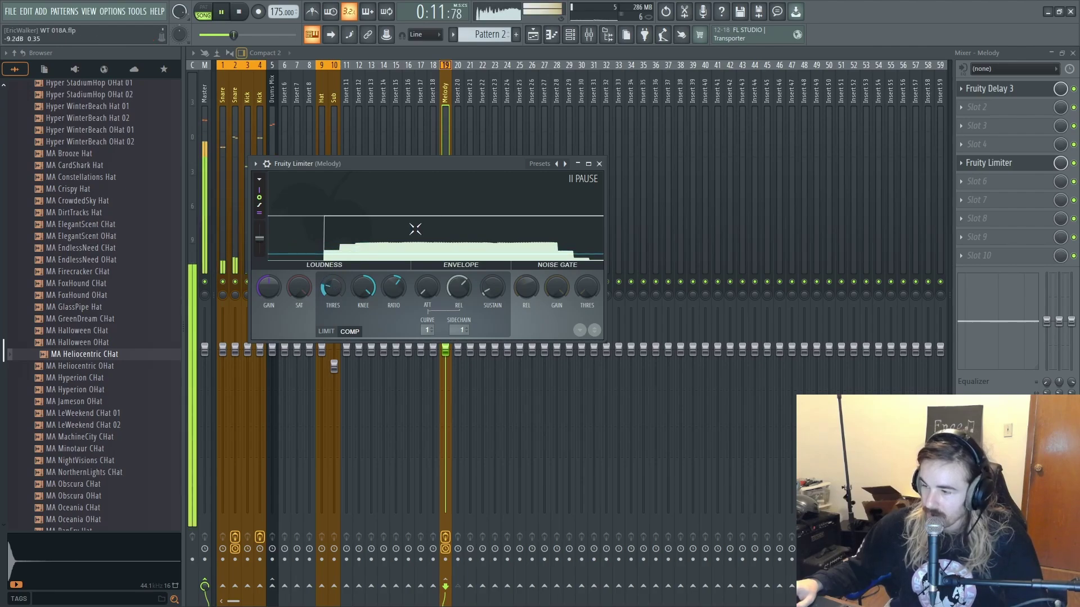
{"action": "key", "text": "space"}
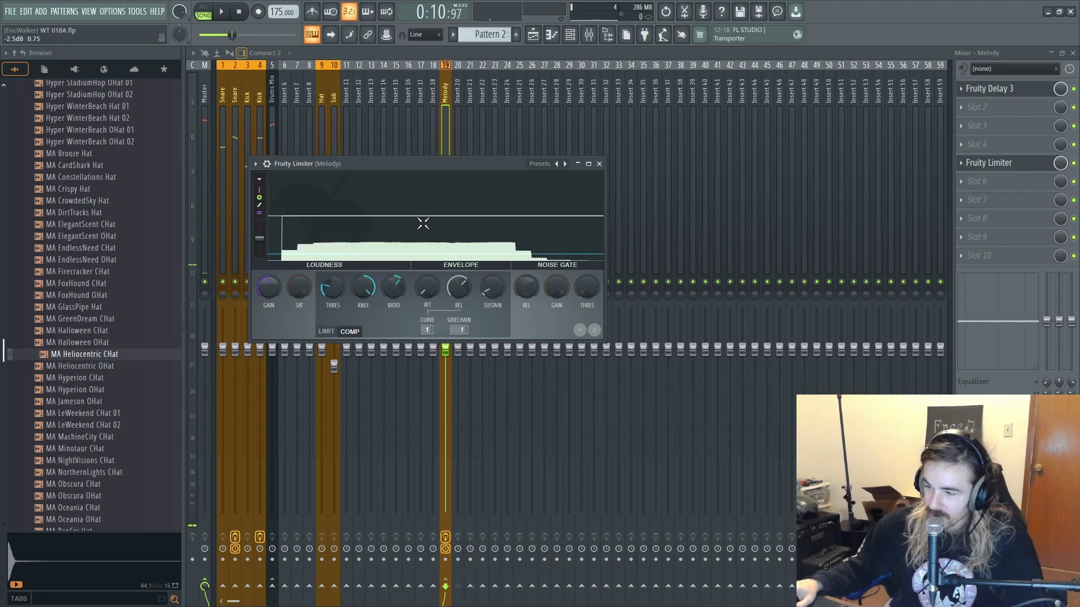
{"action": "key", "text": "space"}
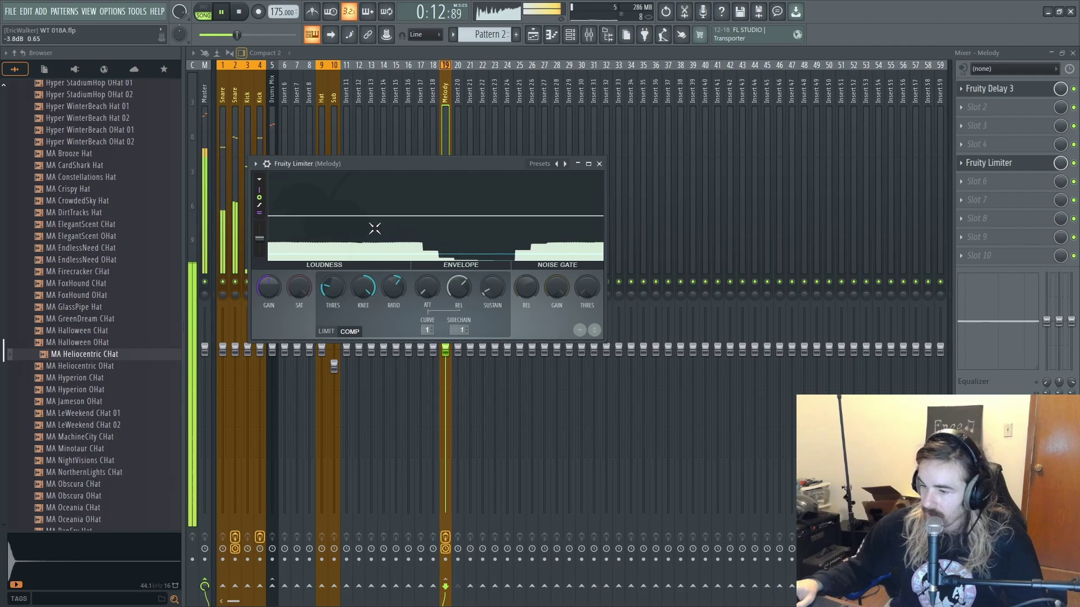
{"action": "left_click_drag", "start_coordinate": [333, 280], "coordinate": [332, 302]}
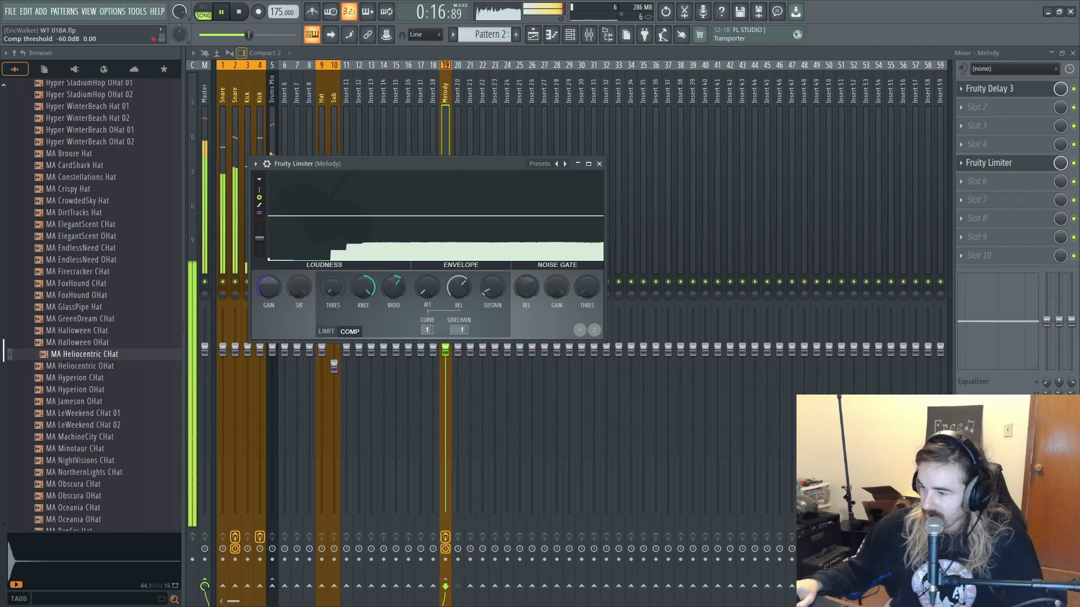
{"action": "key", "text": "space"}
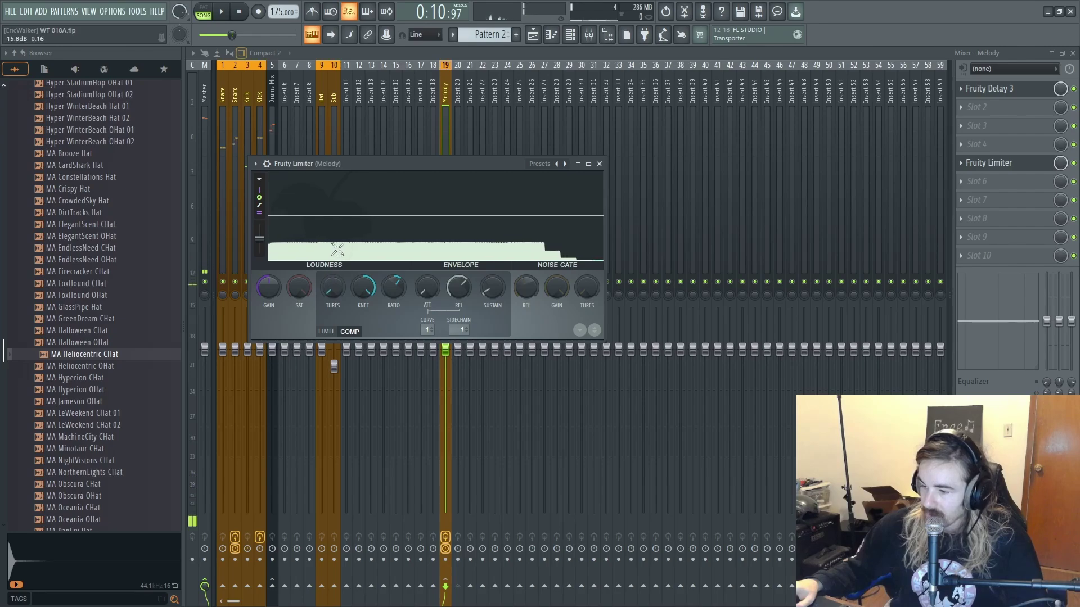
- Sidechain the Drums Mix track to the Melody track on insert 19
{"action": "left_click_drag", "start_coordinate": [386, 167], "coordinate": [747, 318]}
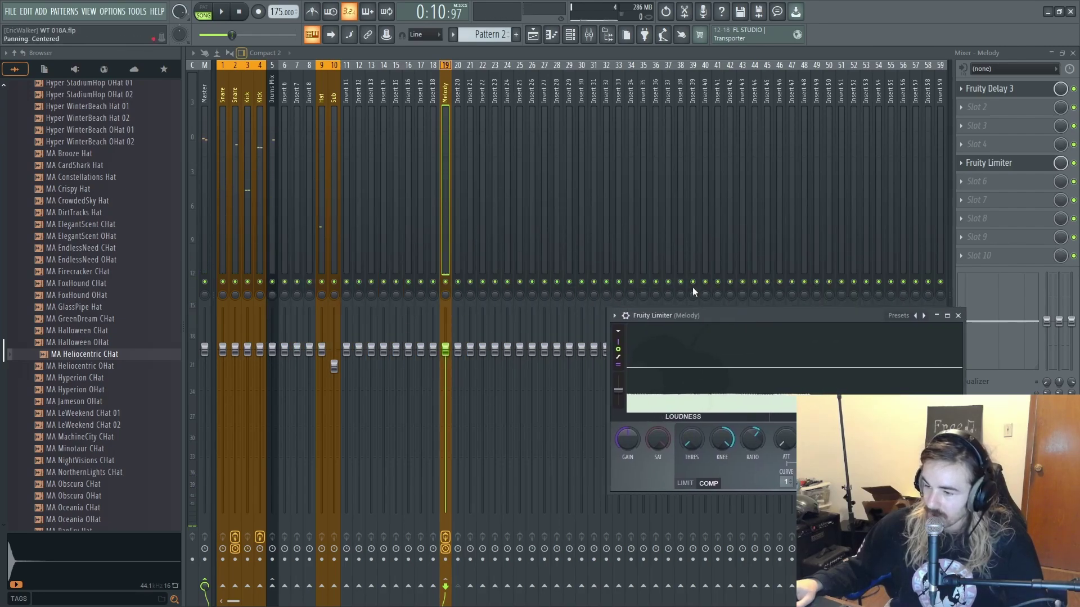
{"action": "key", "text": "space"}
{"action": "key", "text": "space"}
{"action": "left_click", "coordinate": [267, 218]}
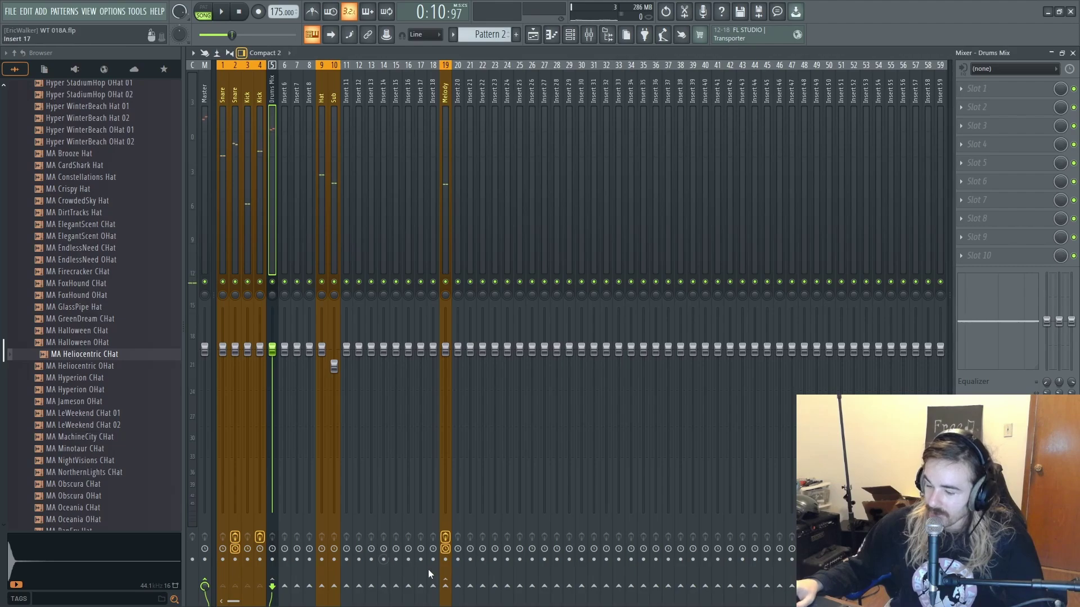
{"action": "right_click", "coordinate": [444, 583]}
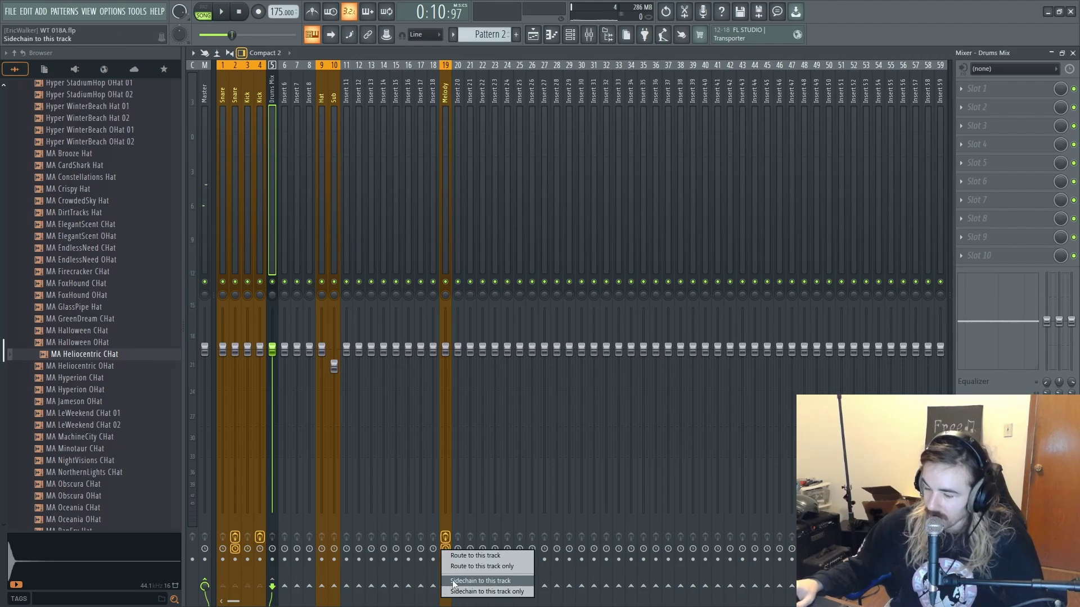
{"action": "left_click", "coordinate": [454, 583]}
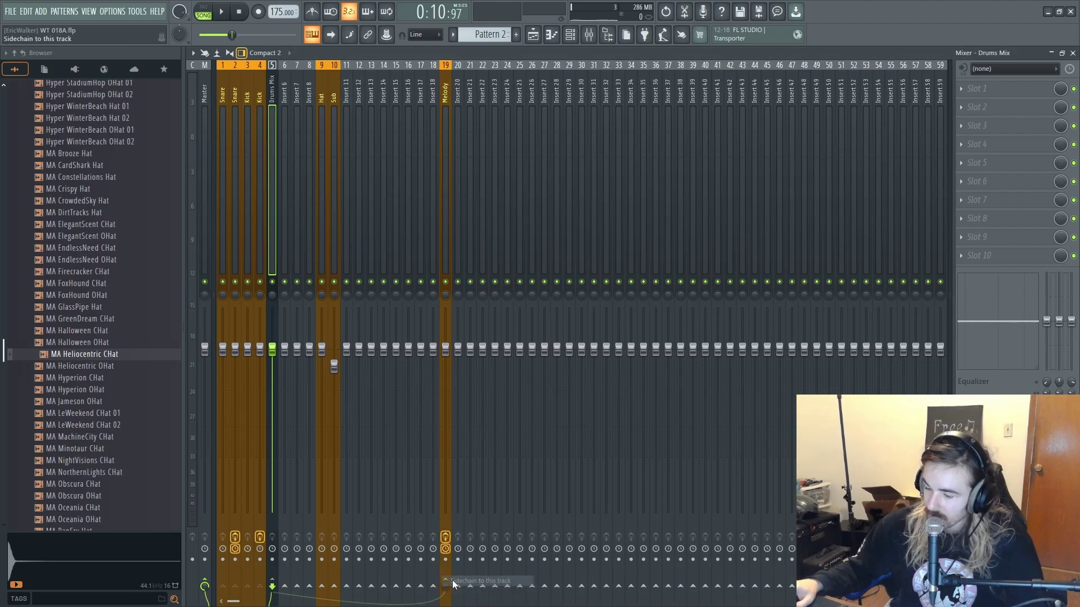
- Reopen the Melody track's Fruity Limiter and play the arrangement to check how the compressor reacts to the drums
{"action": "left_click", "coordinate": [447, 226]}
{"action": "left_click", "coordinate": [989, 162]}
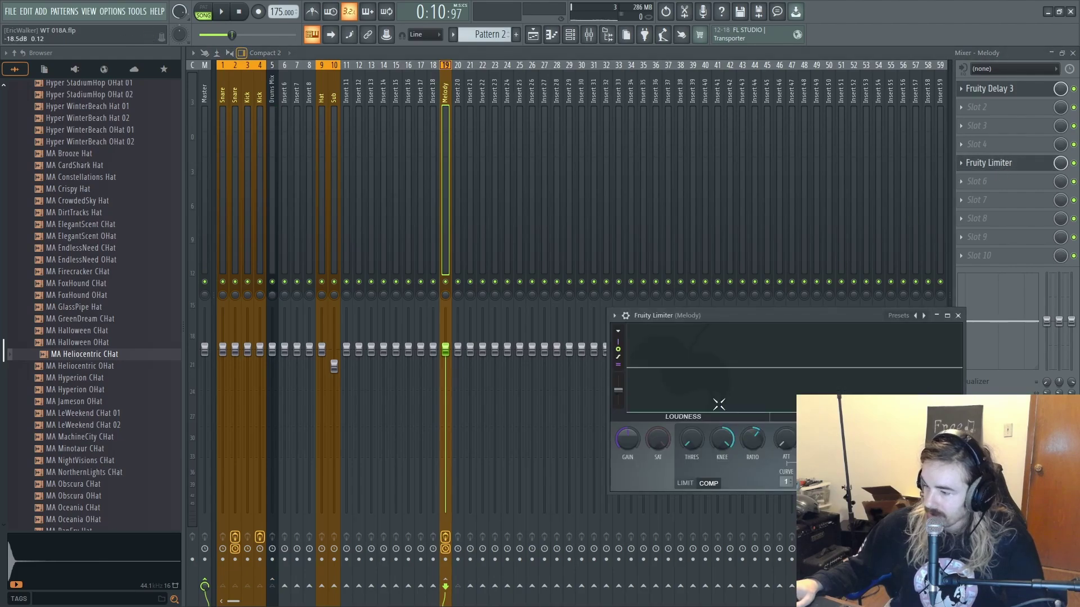
{"action": "left_click_drag", "start_coordinate": [734, 313], "coordinate": [383, 202]}
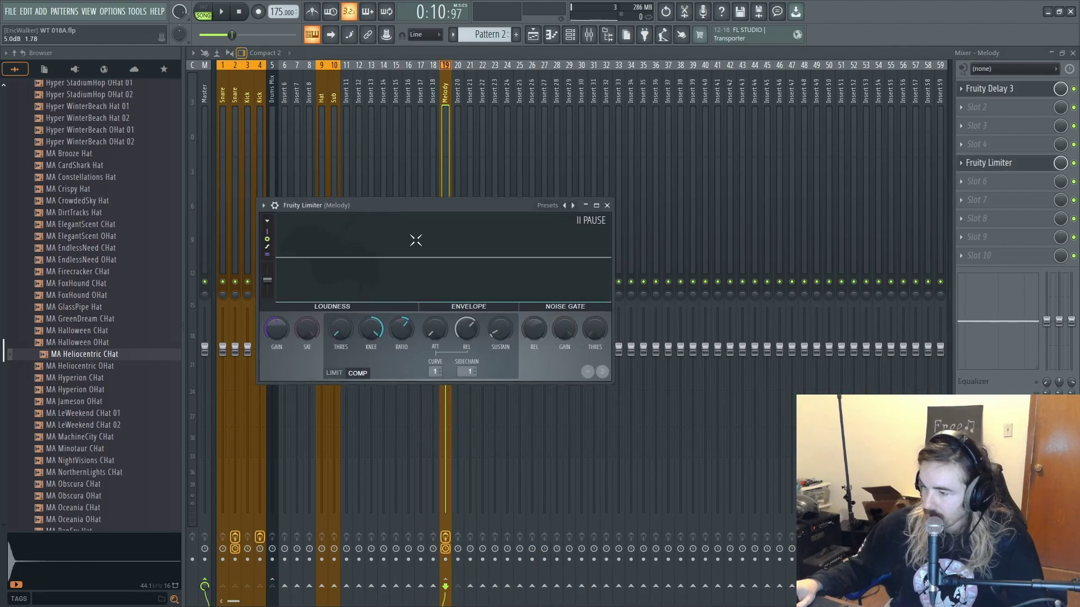
{"action": "key", "text": "space"}
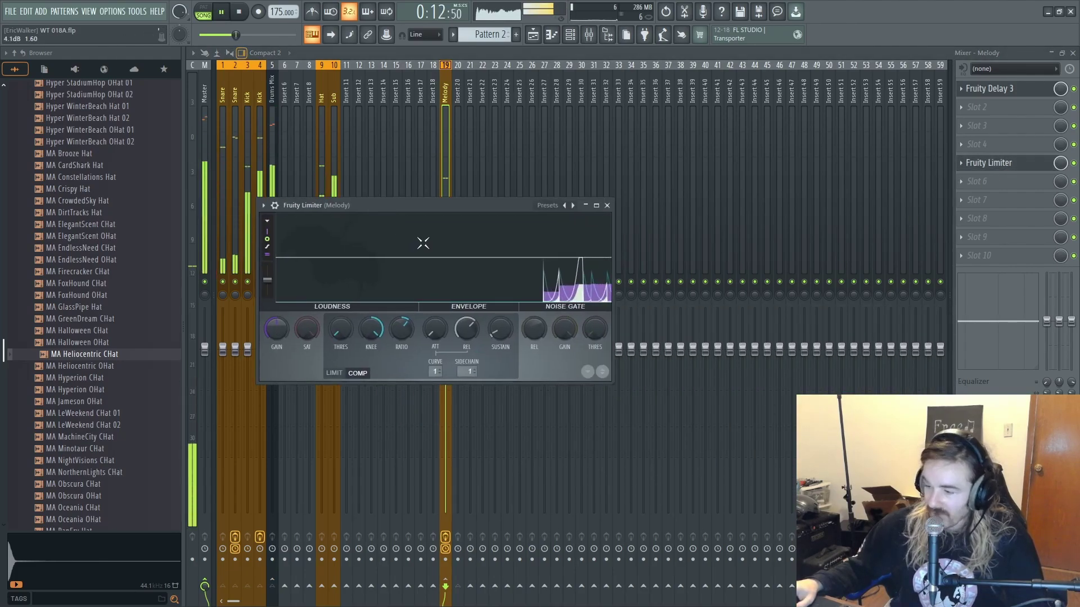
{"action": "key", "text": "space"}
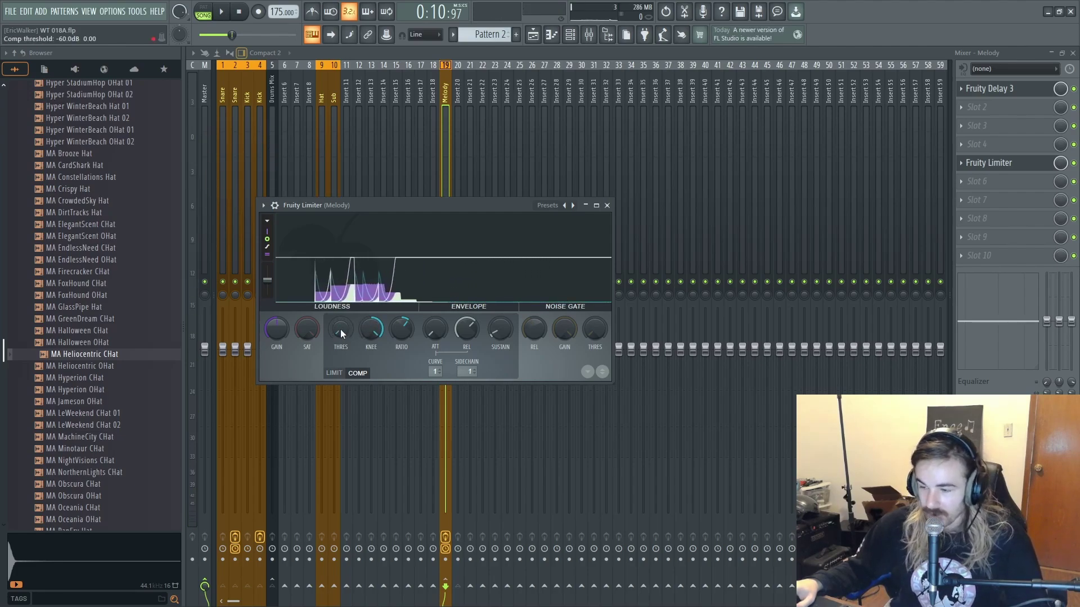
- Set the Melody compressor's threshold to -15.8 dB while auditioning the sidechain ducking
{"action": "mouse_move", "coordinate": [346, 329]}
{"action": "left_mouse_down"}
{"action": "mouse_move", "coordinate": [346, 303]}
{"action": "mouse_move", "coordinate": [345, 323]}
{"action": "left_mouse_up"}
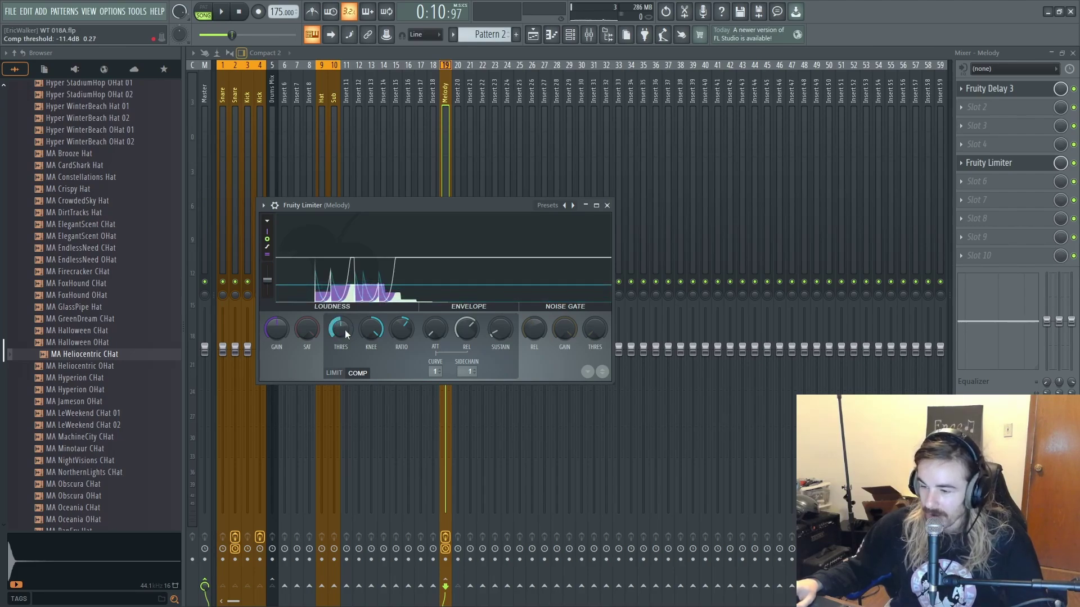
{"action": "scroll", "coordinate": [345, 329], "scroll_direction": "up", "scroll_amount": 1}
{"action": "key", "text": "space"}
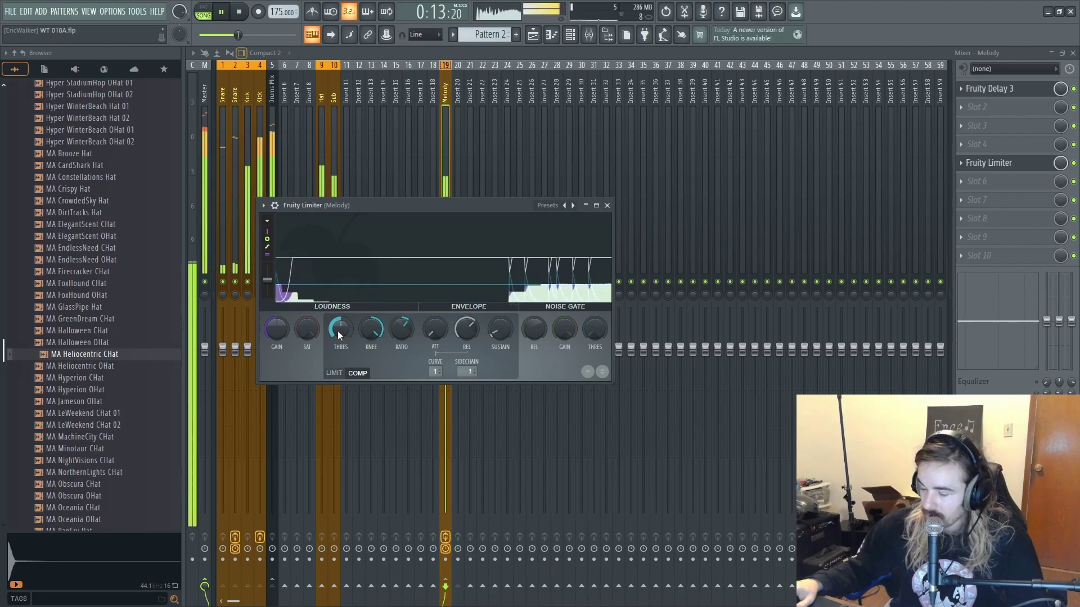
{"action": "key", "text": "space"}
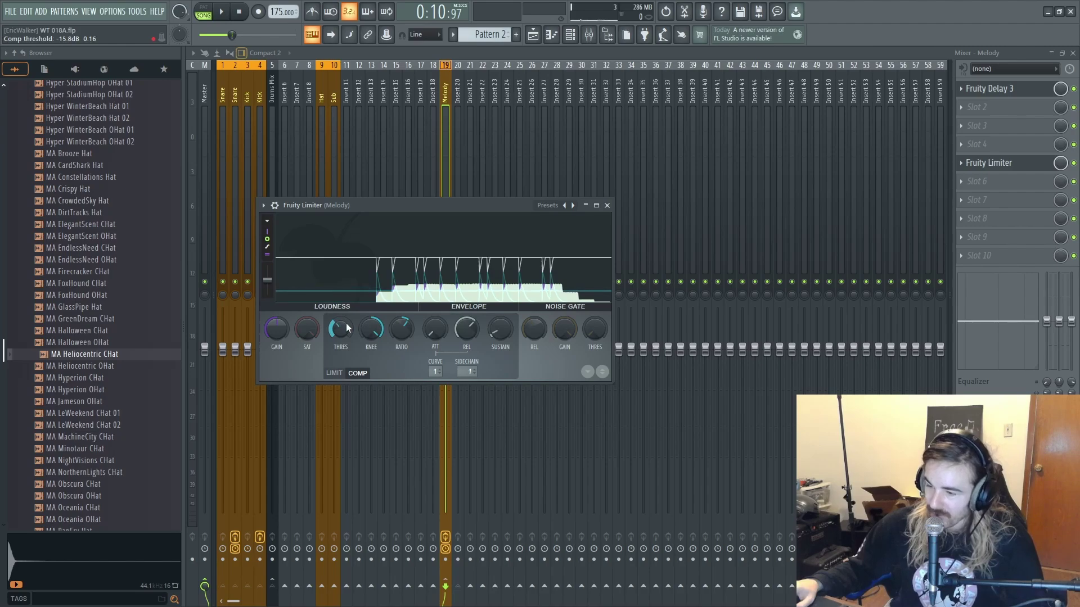
{"action": "key", "text": "space"}
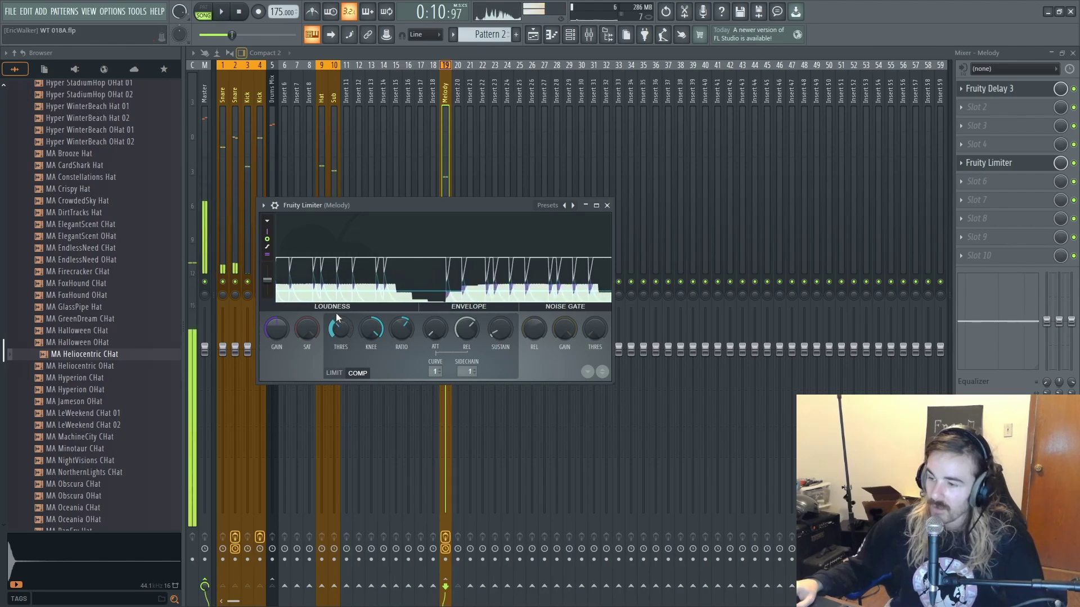
{"action": "key", "text": "space"}
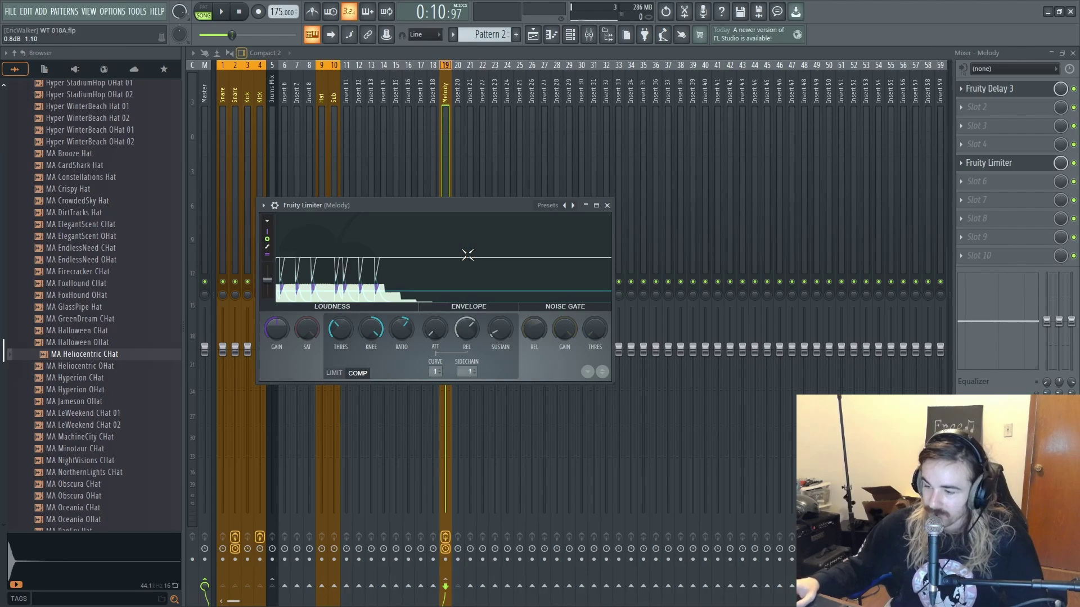
- Try compressor release times of 5.44 ms and 2000 ms on the Melody track during playback
{"action": "key", "text": "space"}
{"action": "key", "text": "space"}
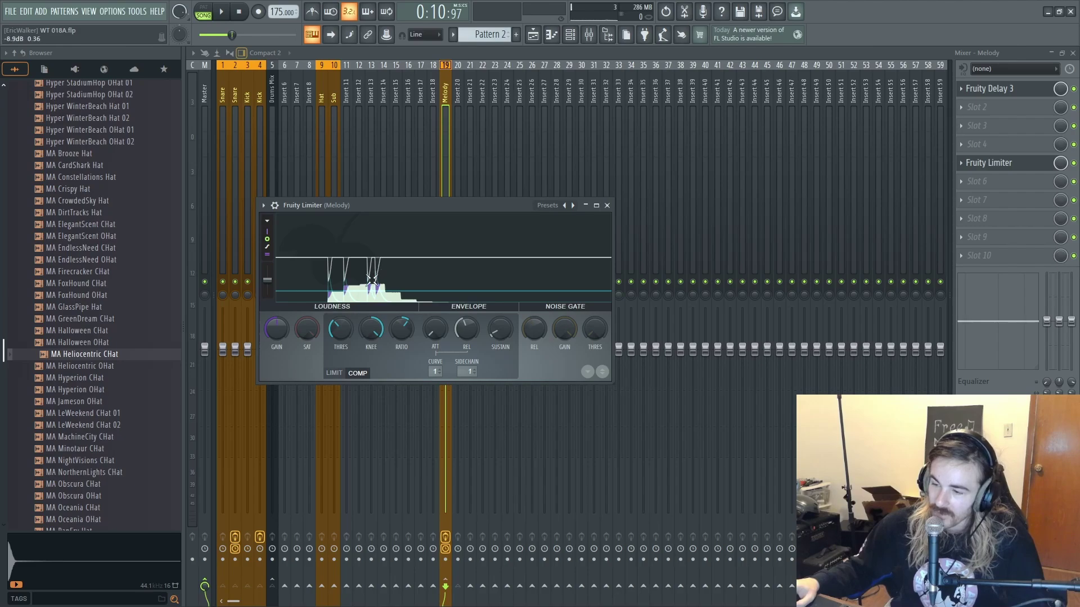
{"action": "left_click_drag", "start_coordinate": [466, 329], "coordinate": [466, 349]}
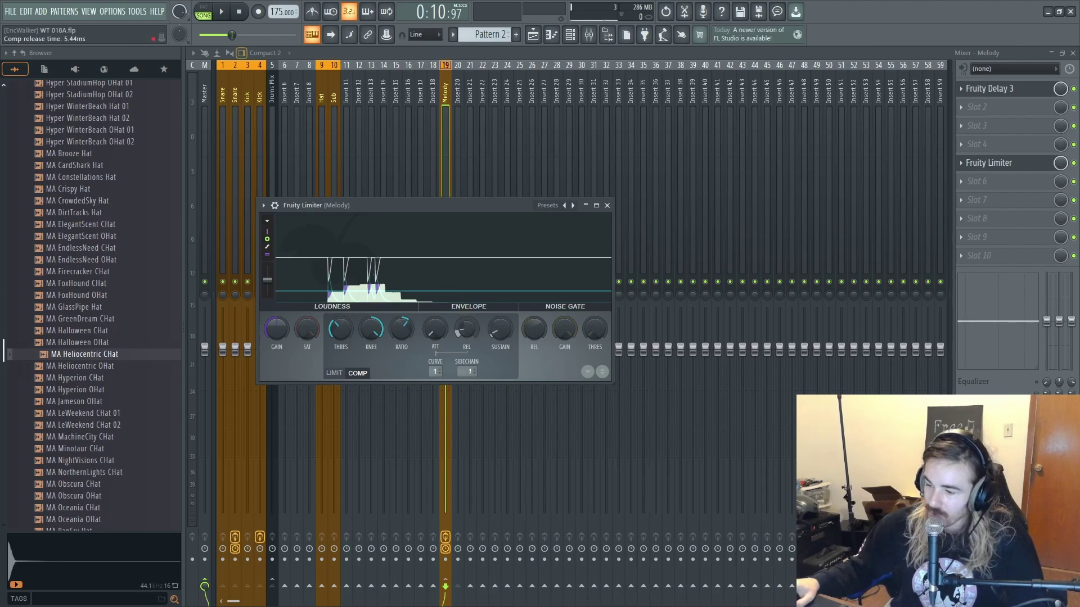
{"action": "key", "text": "space"}
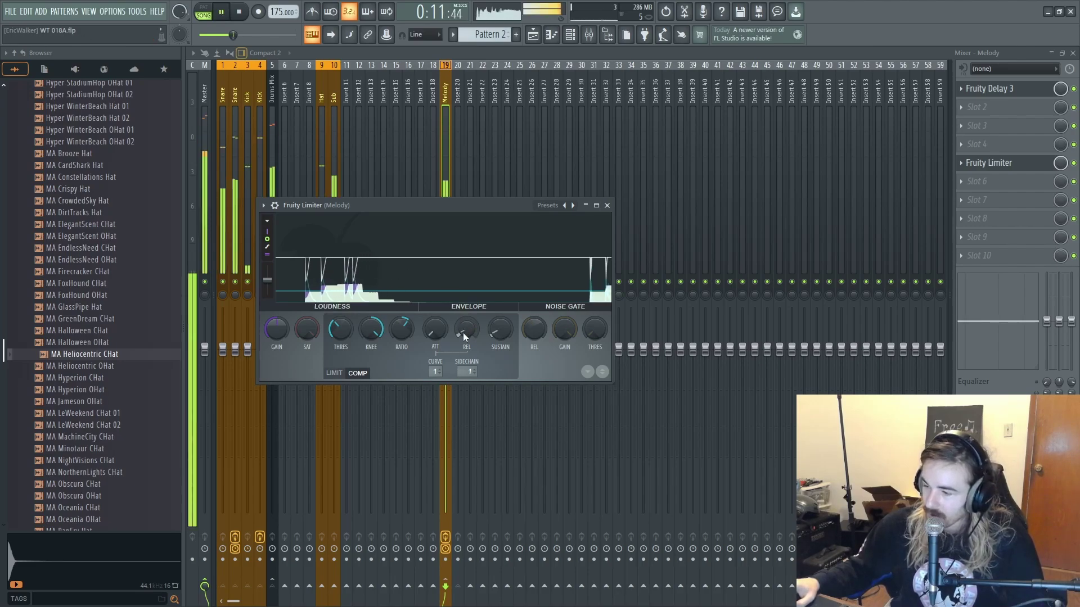
{"action": "key", "text": "space"}
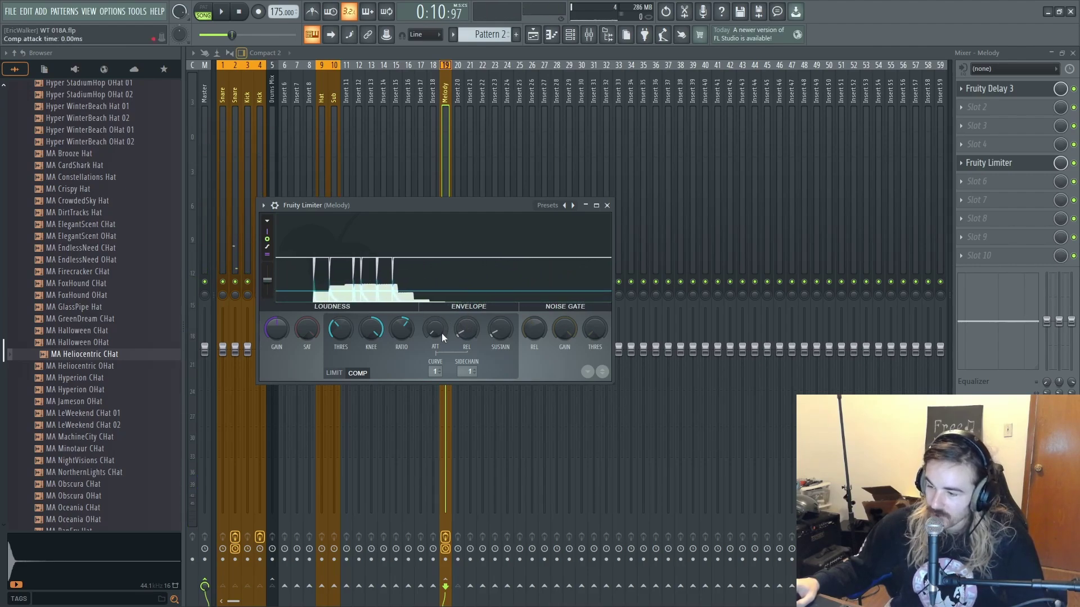
{"action": "key", "text": "space"}
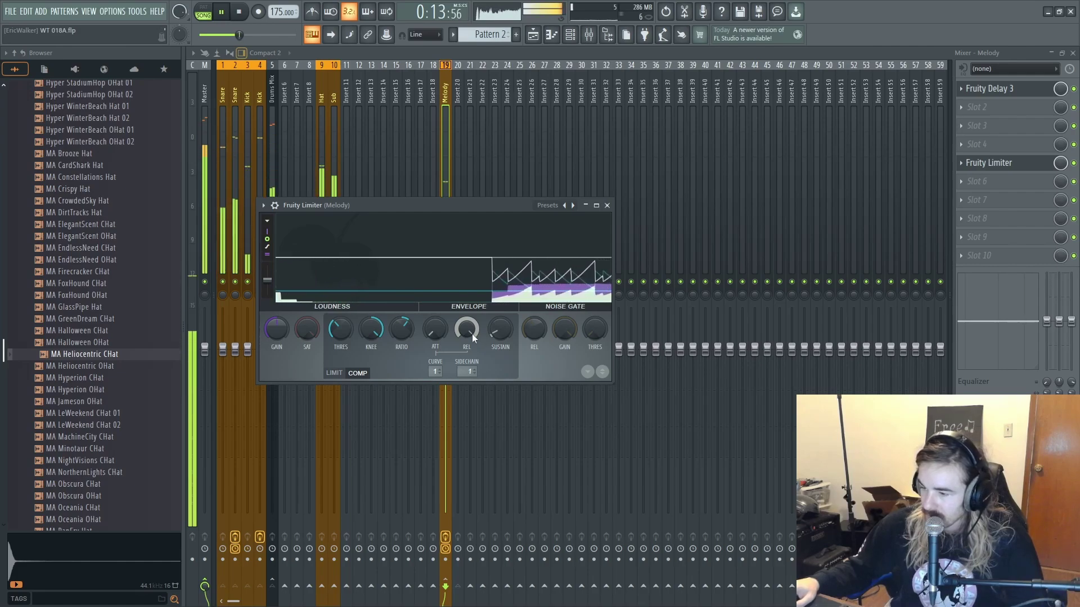
{"action": "key", "text": "space"}
- Set the Melody compressor's release time to 39.99 ms while auditioning the arrangement
{"action": "mouse_move", "coordinate": [418, 302]}
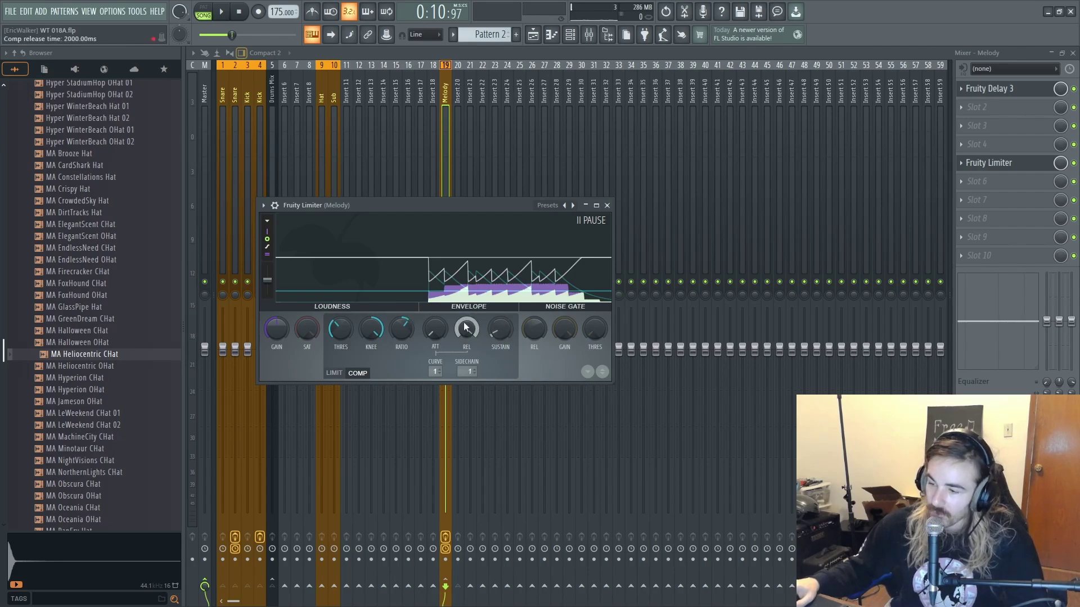
{"action": "left_click_drag", "start_coordinate": [466, 329], "coordinate": [467, 368]}
{"action": "key", "text": "space"}
{"action": "key", "text": "space"}
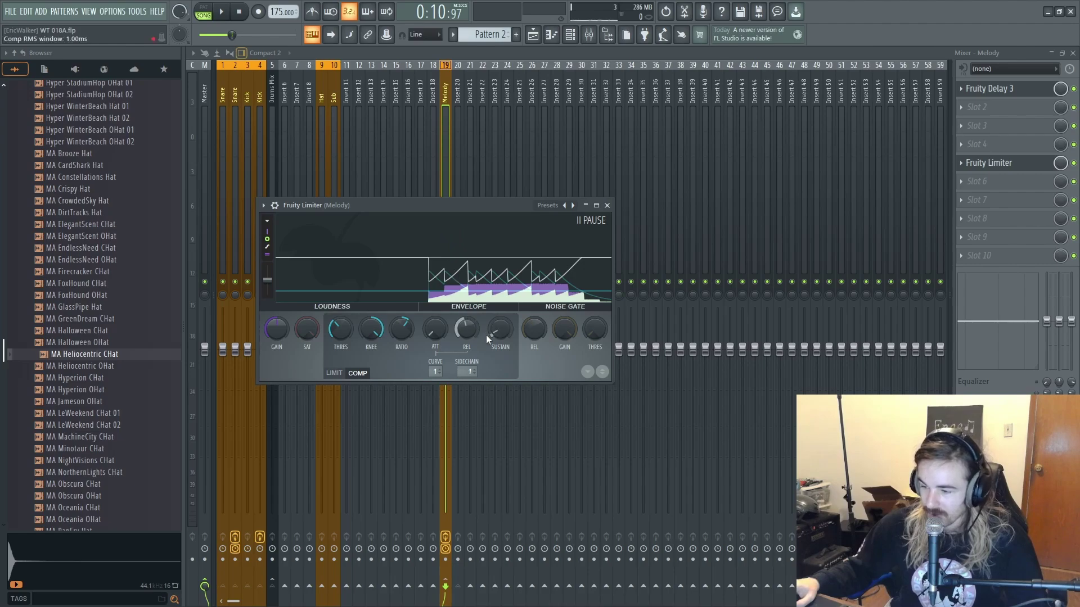
{"action": "key", "text": "space"}
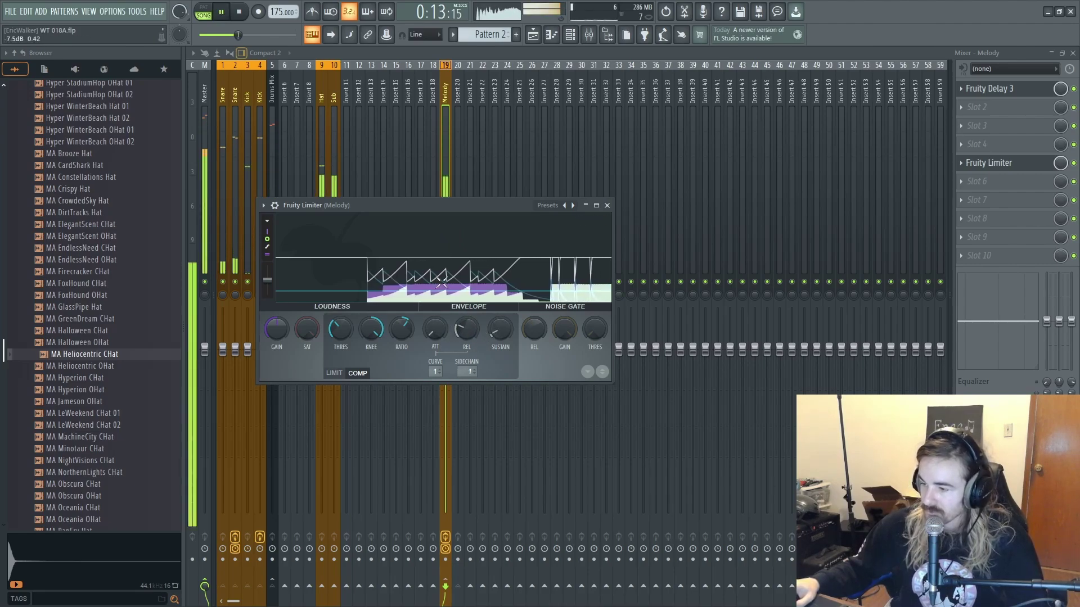
{"action": "left_click_drag", "start_coordinate": [459, 338], "coordinate": [459, 332]}
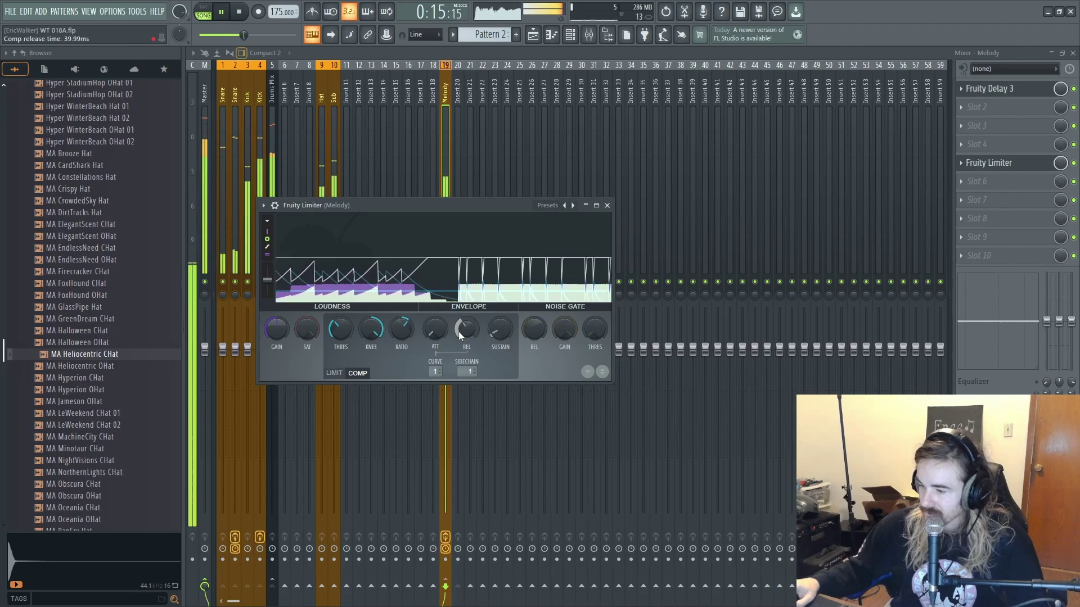
{"action": "key", "text": "space"}
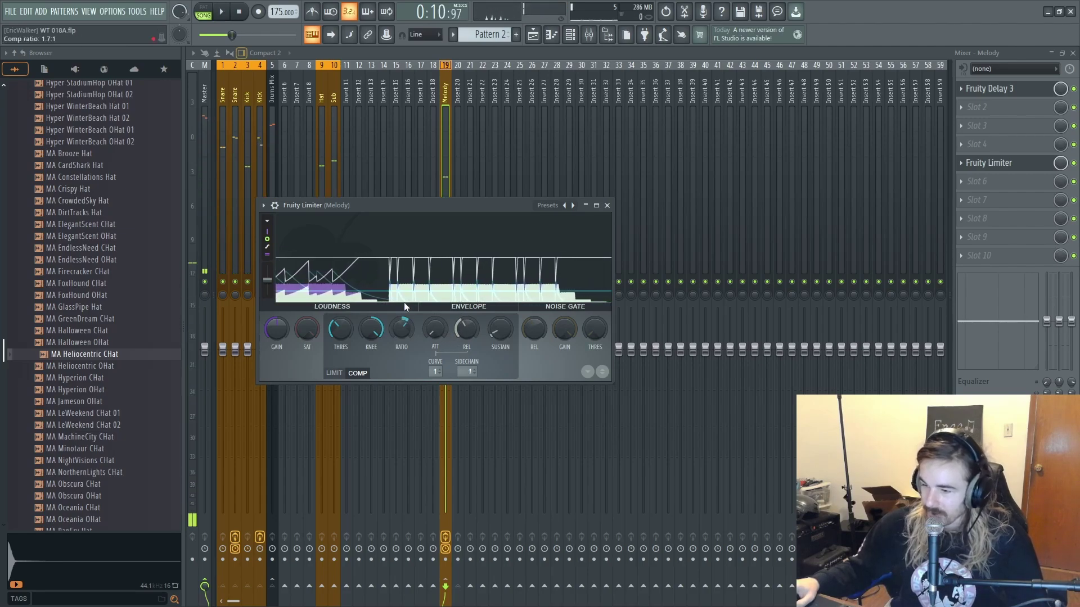
- Sidechain the Kick on insert 3 to the Sub mixer track
{"action": "left_click", "coordinate": [451, 162]}
{"action": "left_click", "coordinate": [258, 174]}
{"action": "left_click", "coordinate": [251, 170]}
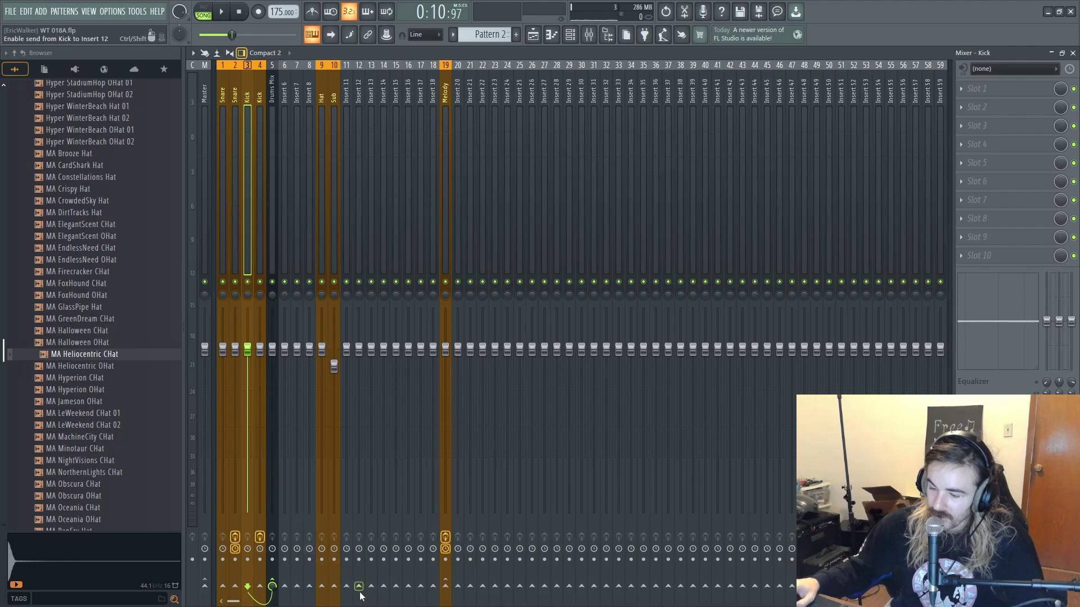
{"action": "right_click", "coordinate": [334, 587]}
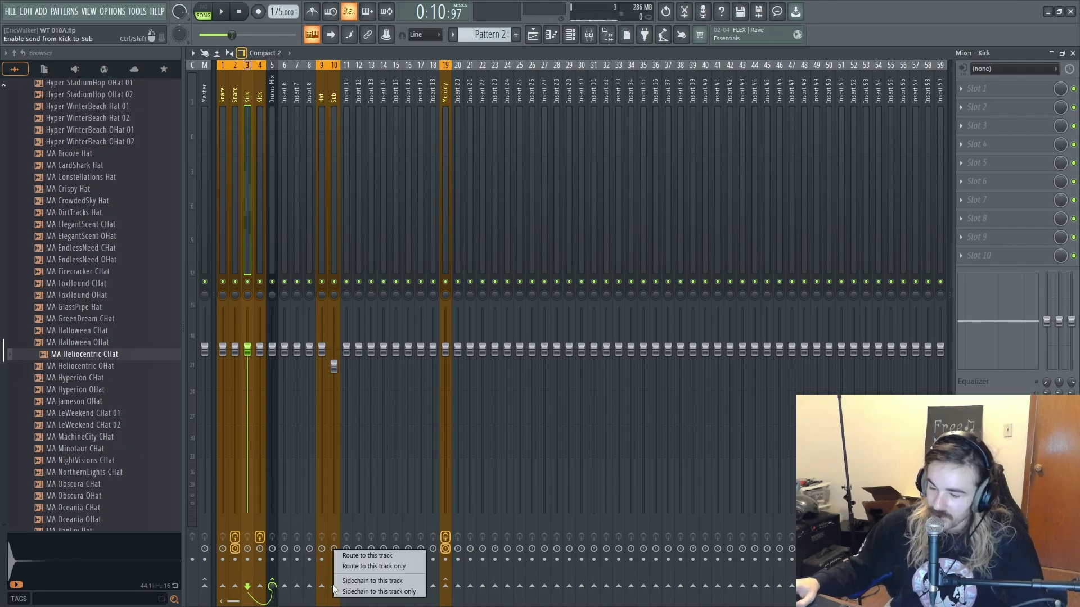
{"action": "left_click", "coordinate": [347, 582]}
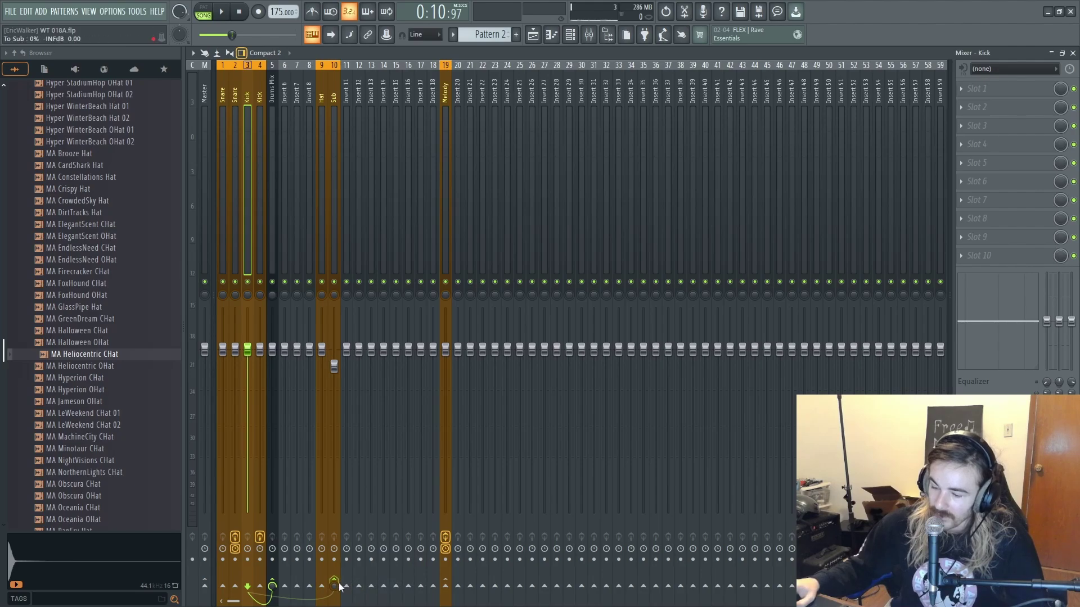
- Load Fruity Limiter into effect slot 4 of the Sub track and switch it to compressor mode
{"action": "left_click", "coordinate": [335, 233]}
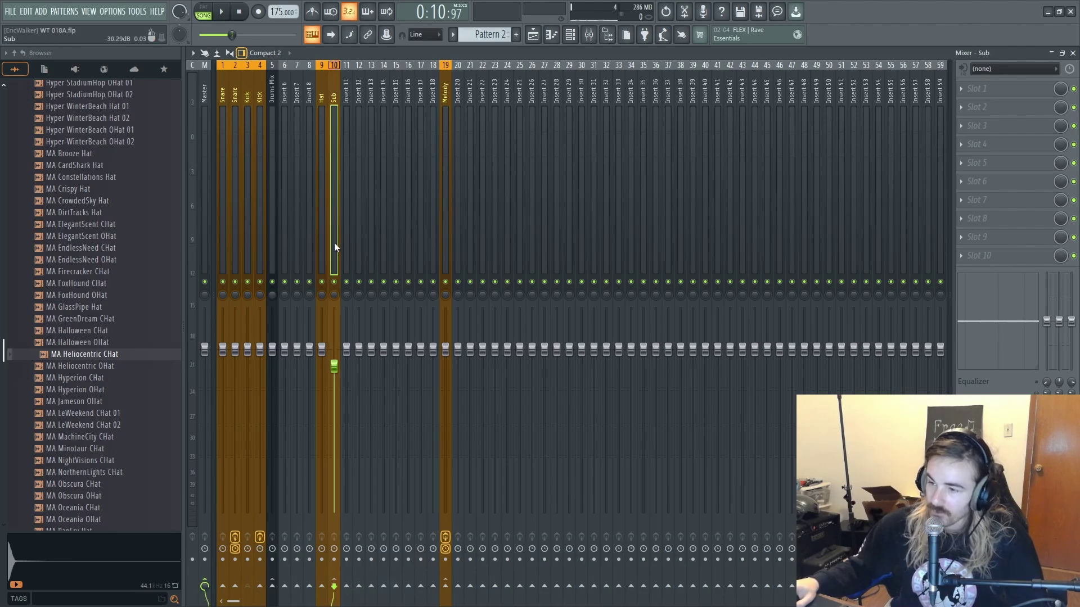
{"action": "left_click", "coordinate": [979, 145]}
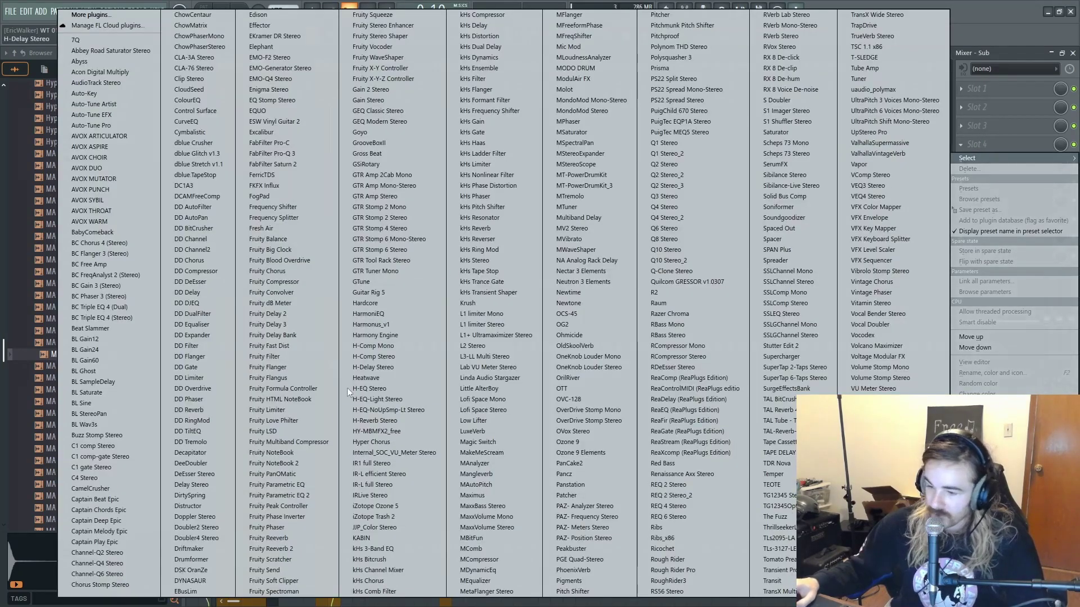
{"action": "left_click", "coordinate": [272, 410]}
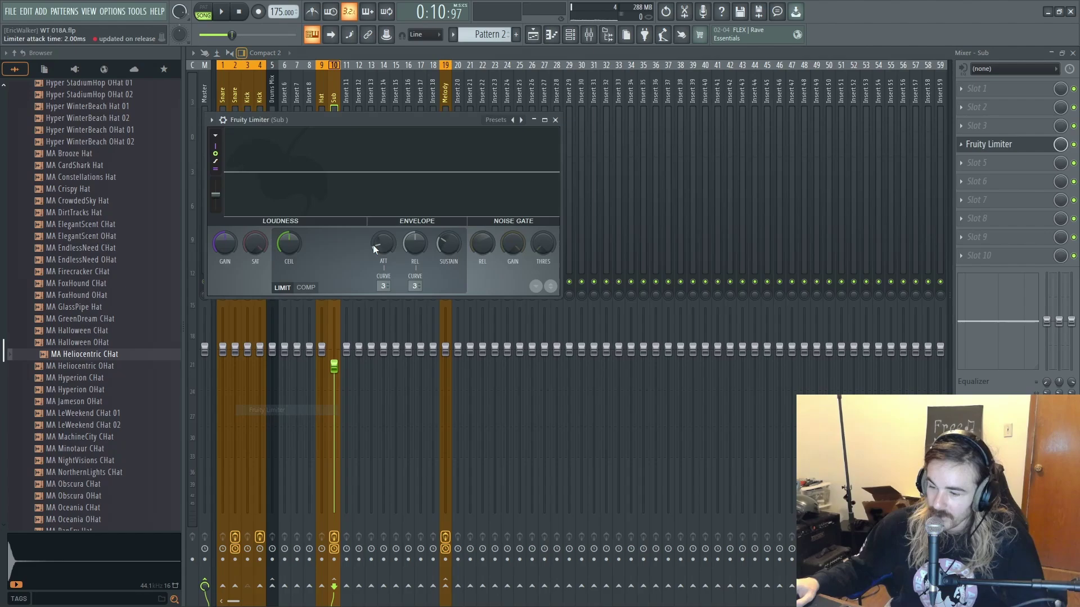
{"action": "left_click", "coordinate": [305, 288]}
- Set the Sub compressor's threshold to -23.0 dB, auditioning how the kick ducks the sub along the way
{"action": "left_click_drag", "start_coordinate": [292, 239], "coordinate": [349, 232]}
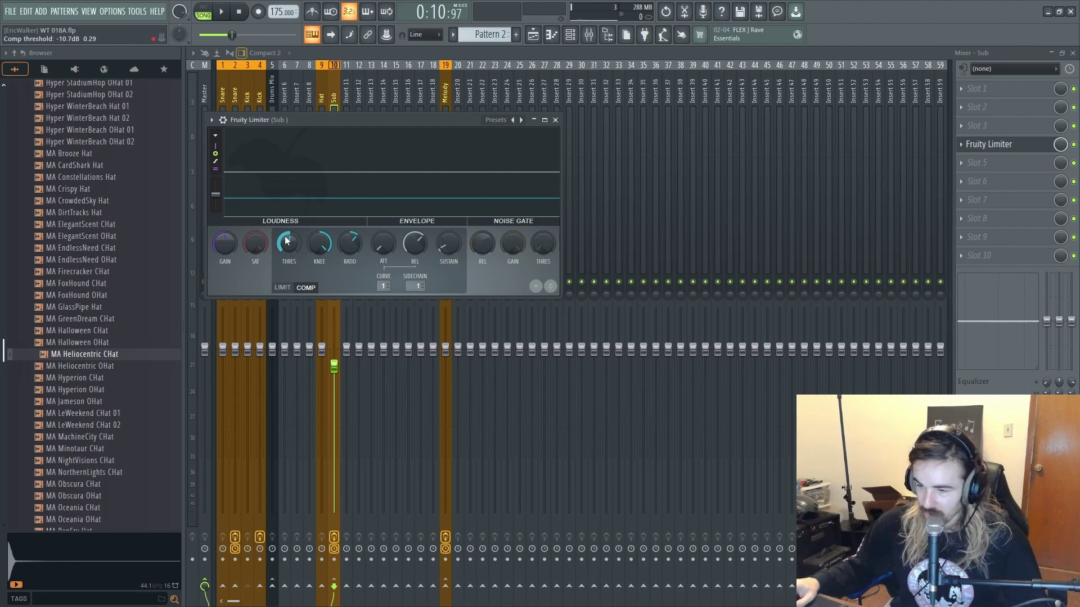
{"action": "scroll", "coordinate": [290, 243], "scroll_direction": "down", "scroll_amount": 6}
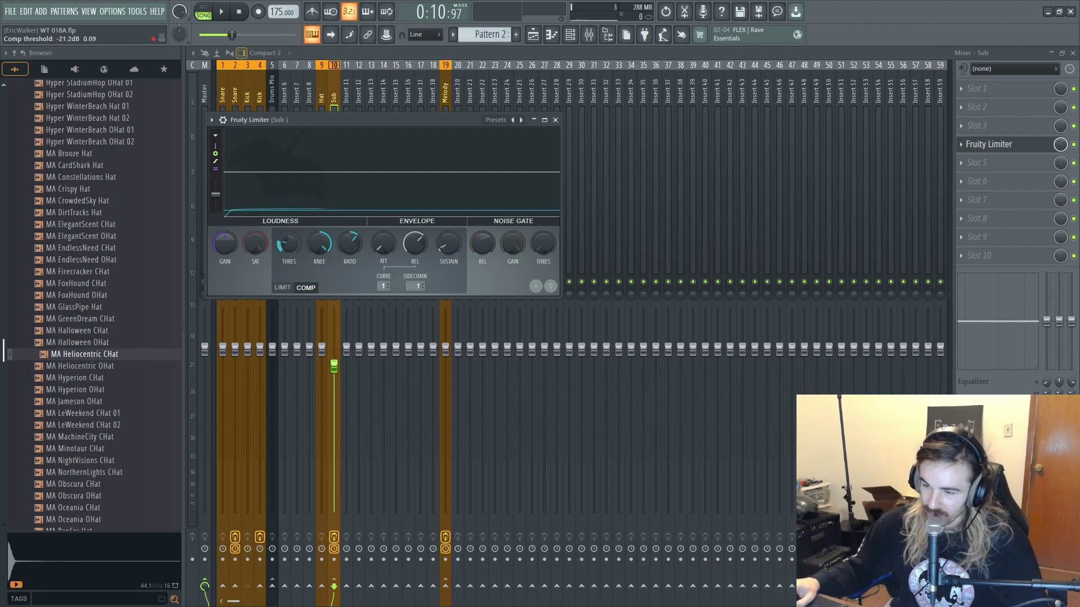
{"action": "key", "text": "space"}
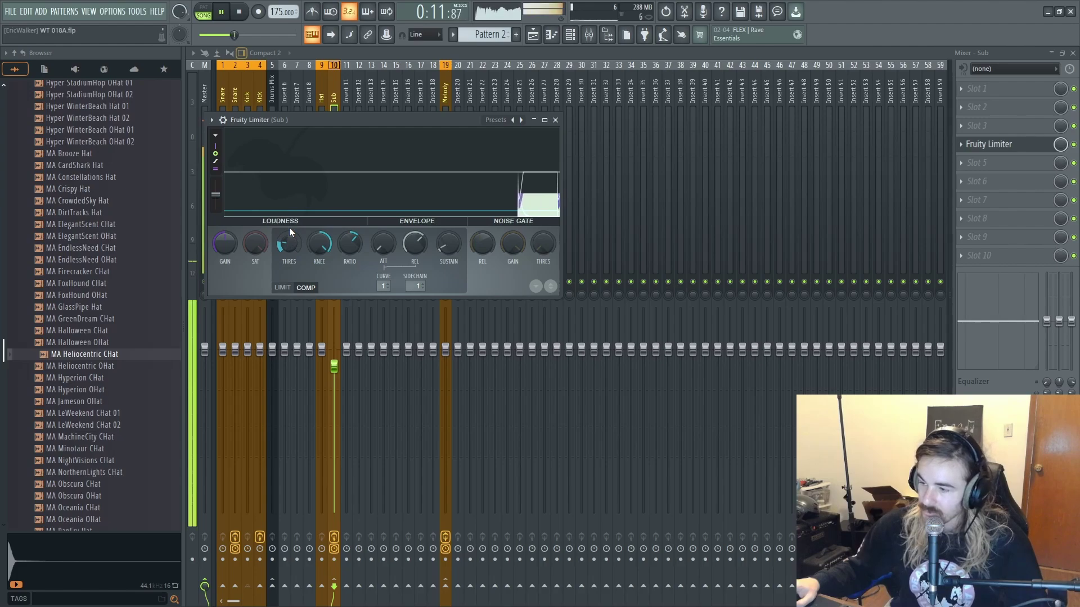
{"action": "key", "text": "space"}
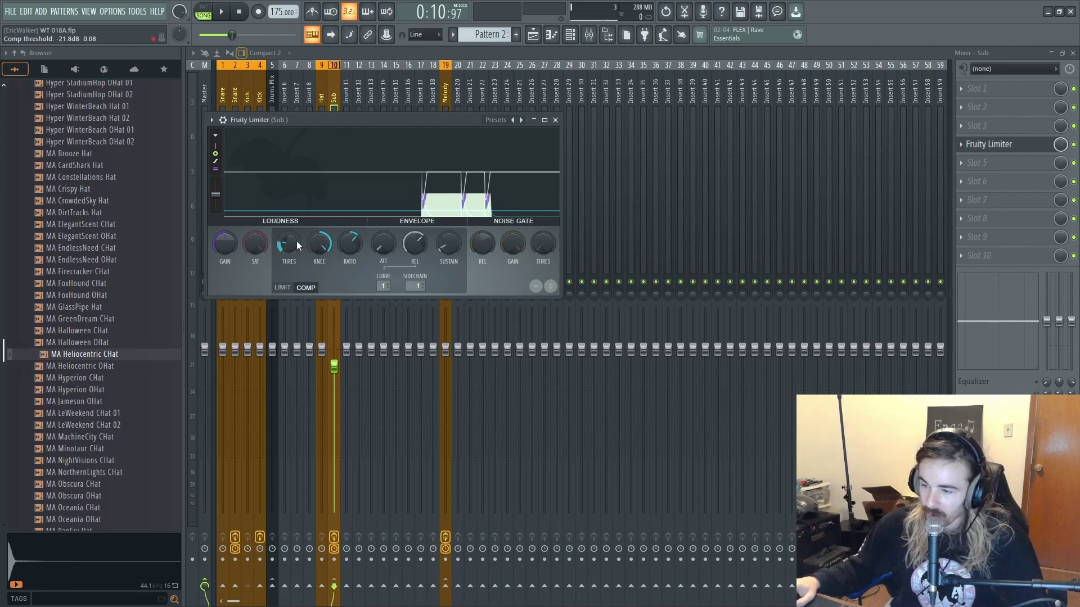
{"action": "left_click_drag", "start_coordinate": [295, 242], "coordinate": [294, 244]}
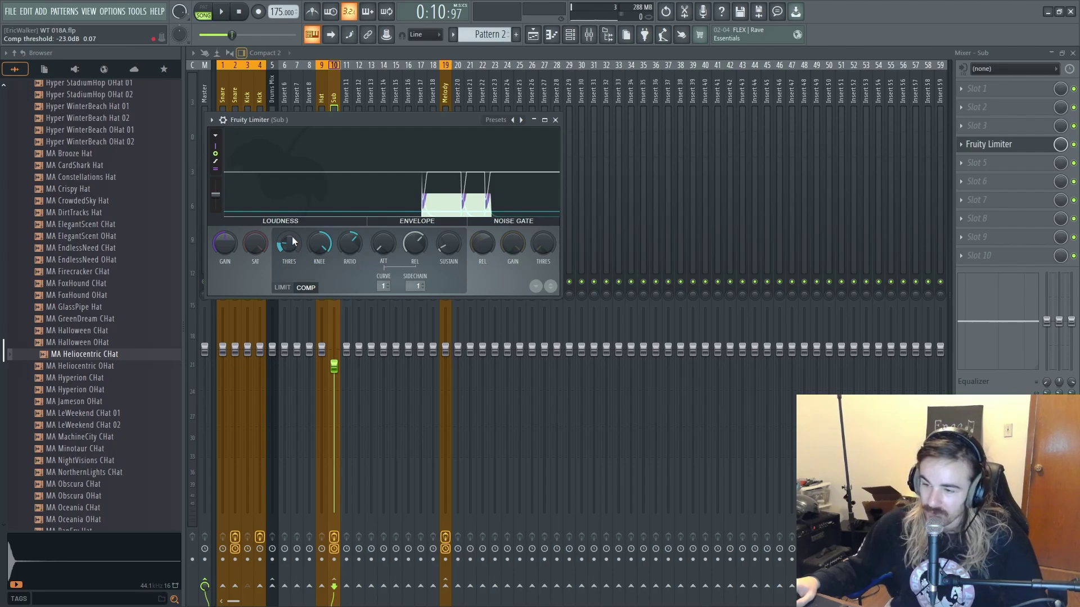
- Play the arrangement repeatedly to check the Sub compressor's ducking, and save the project
{"action": "key", "text": "space"}
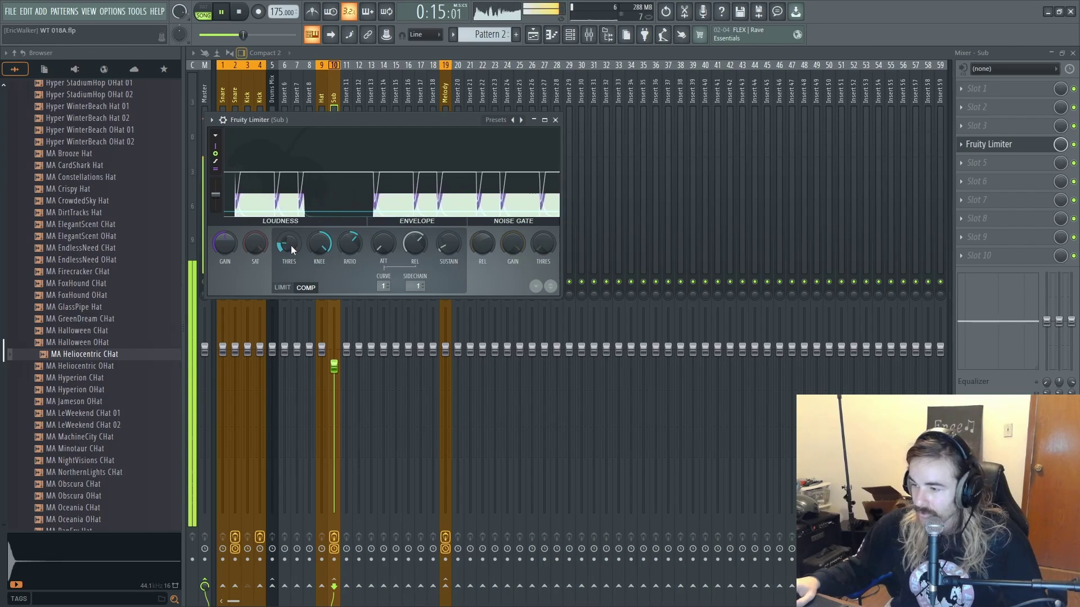
{"action": "key", "text": "space"}
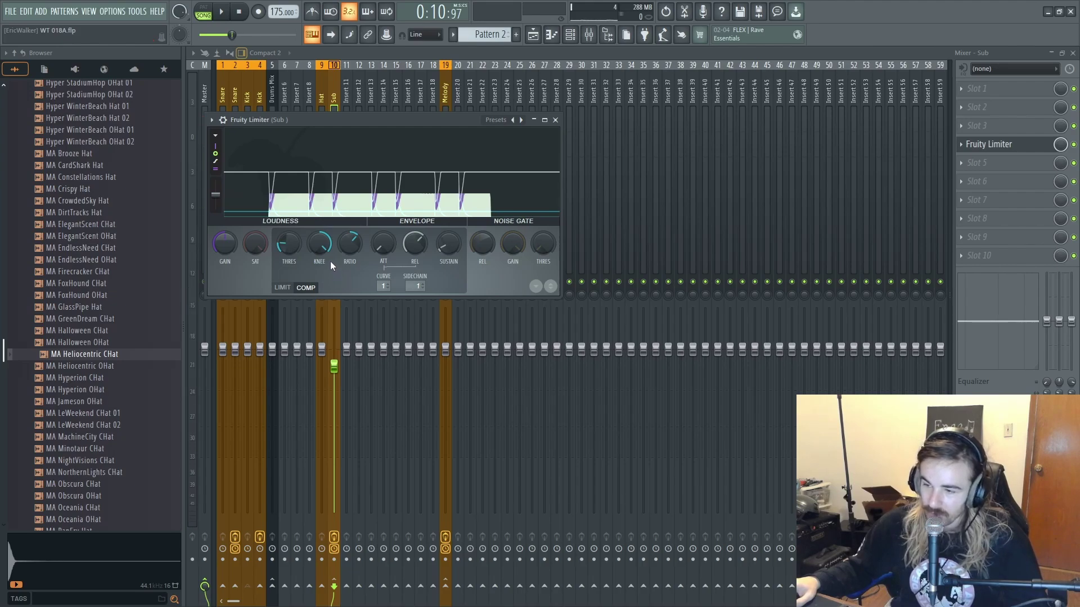
{"action": "key", "text": "space"}
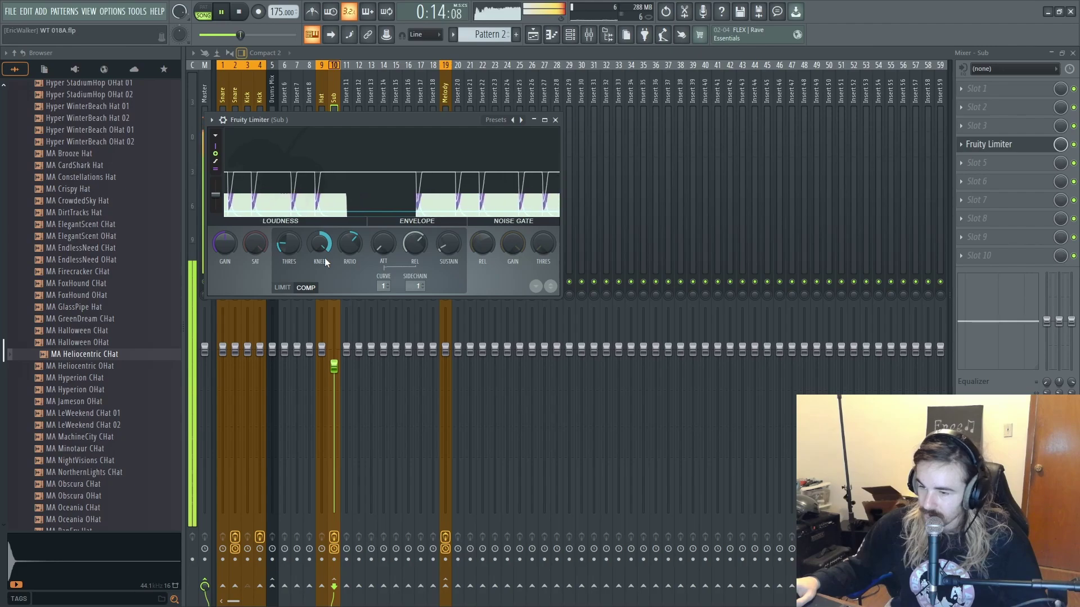
{"action": "key", "text": "space"}
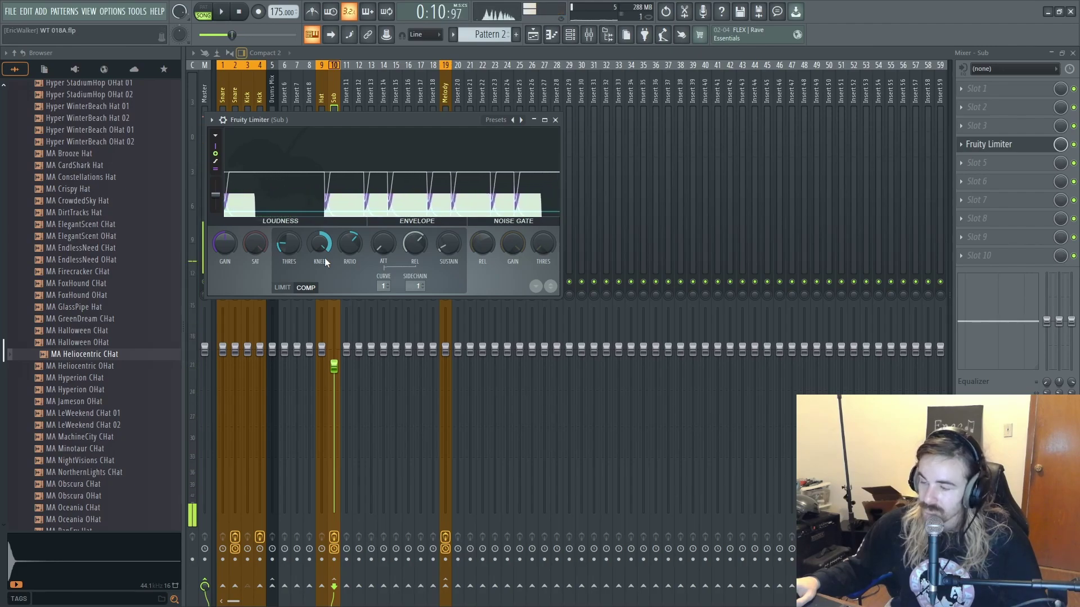
{"action": "key", "text": "ctrl+s"}
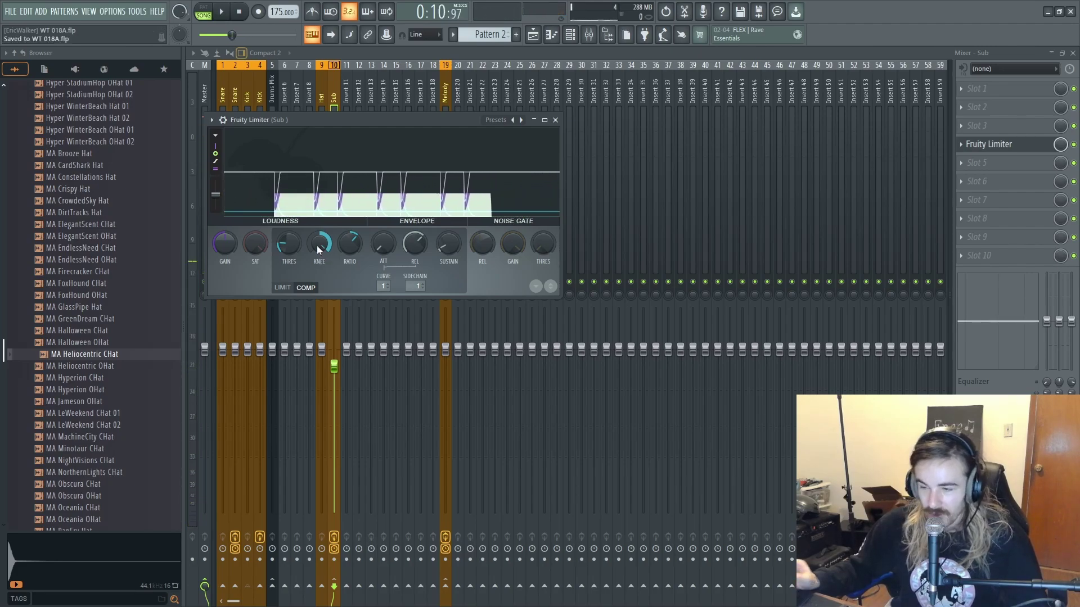
{"action": "left_click_drag", "start_coordinate": [316, 245], "coordinate": [333, 236]}
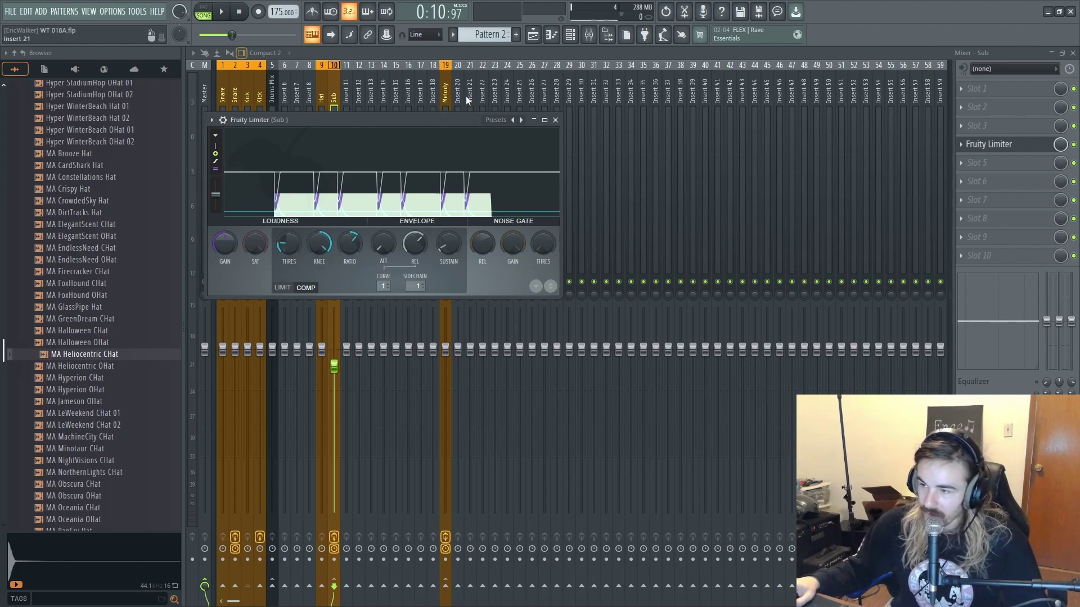
- Select the Melody mixer track, save the project again and audition the arrangement with both sidechains active
{"action": "left_click", "coordinate": [448, 87]}
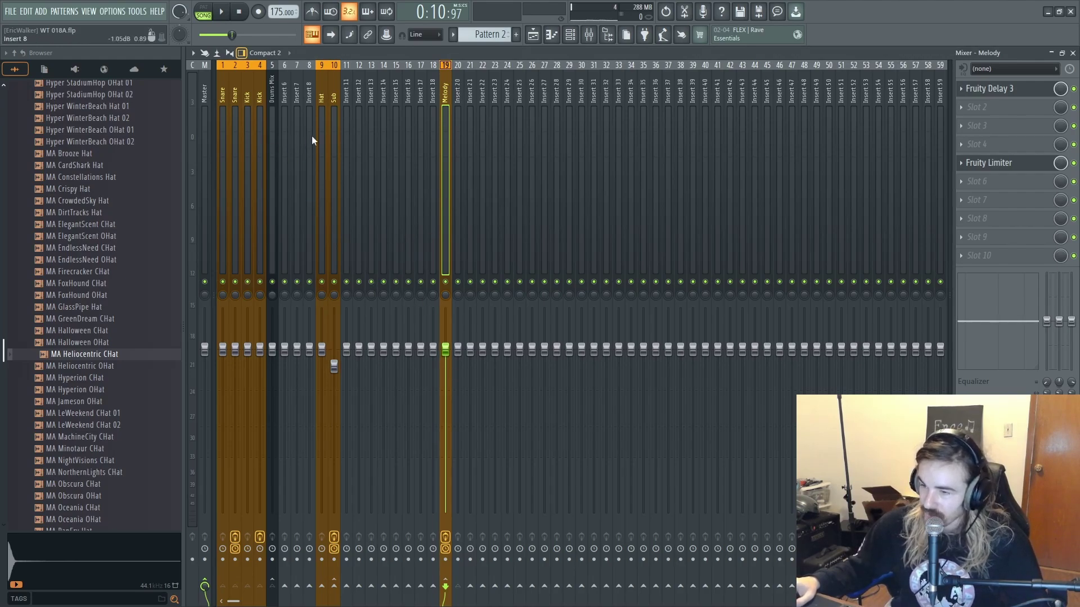
{"action": "key", "text": "ctrl+s"}
{"action": "key", "text": "space"}
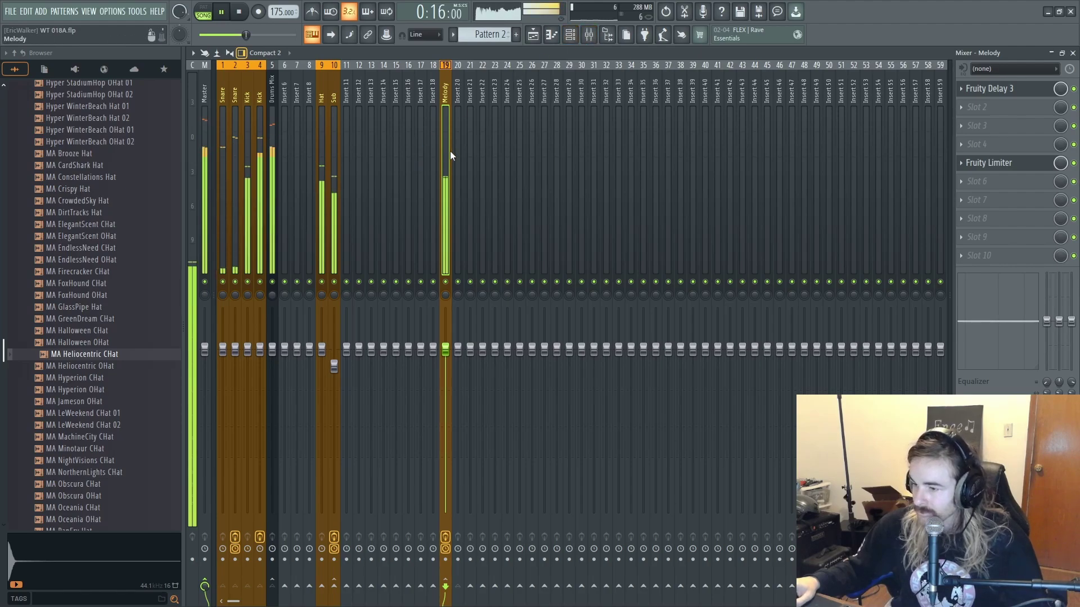
{"action": "key", "text": "space"}
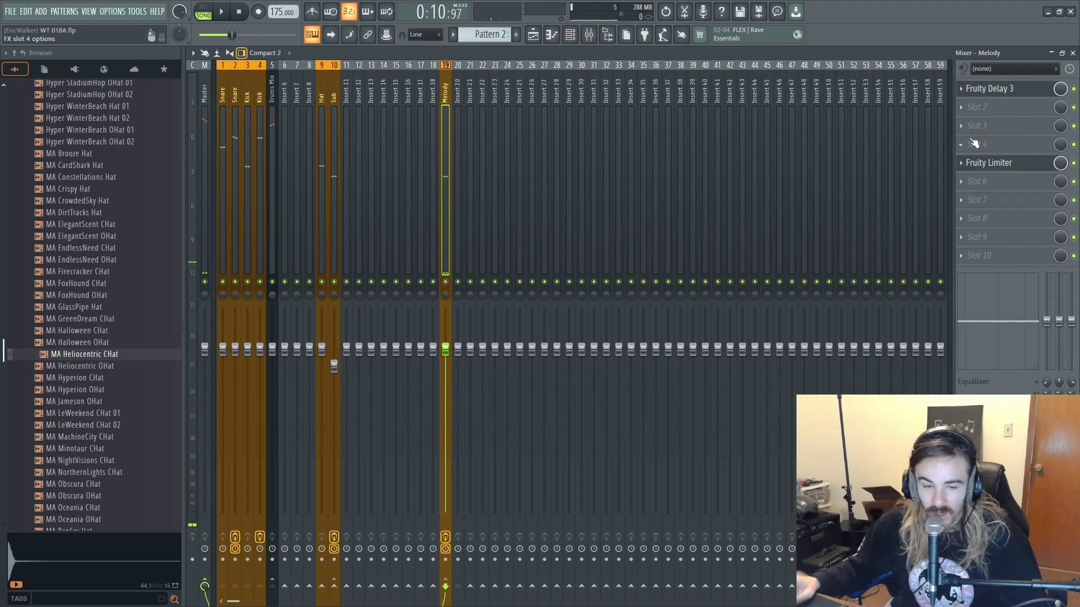